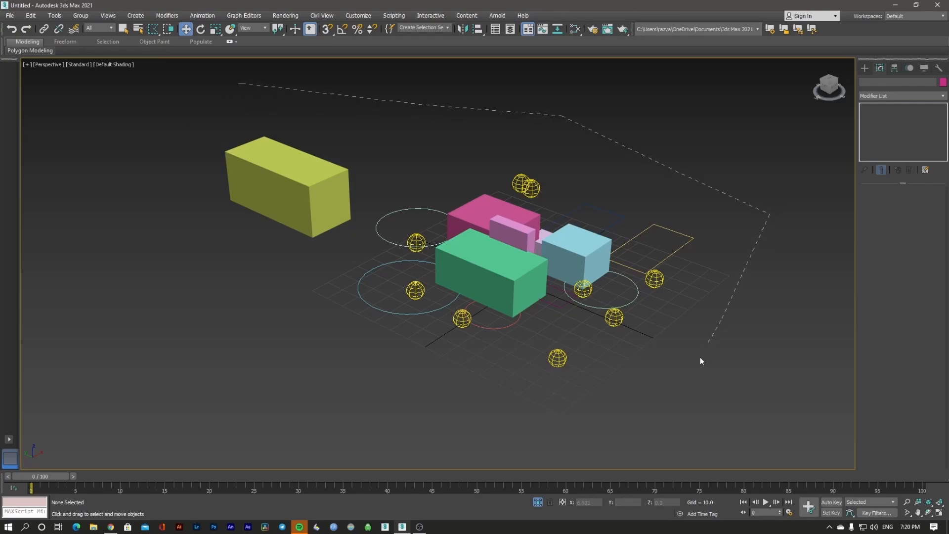
Fence-select the cluster of boxes, lights and shapes beside the yellow-green box and try to move it
{"action": "left_click", "coordinate": [240, 96]}
{"action": "left_click_drag", "start_coordinate": [532, 218], "coordinate": [534, 188]}
{"action": "right_click", "coordinate": [534, 188]}
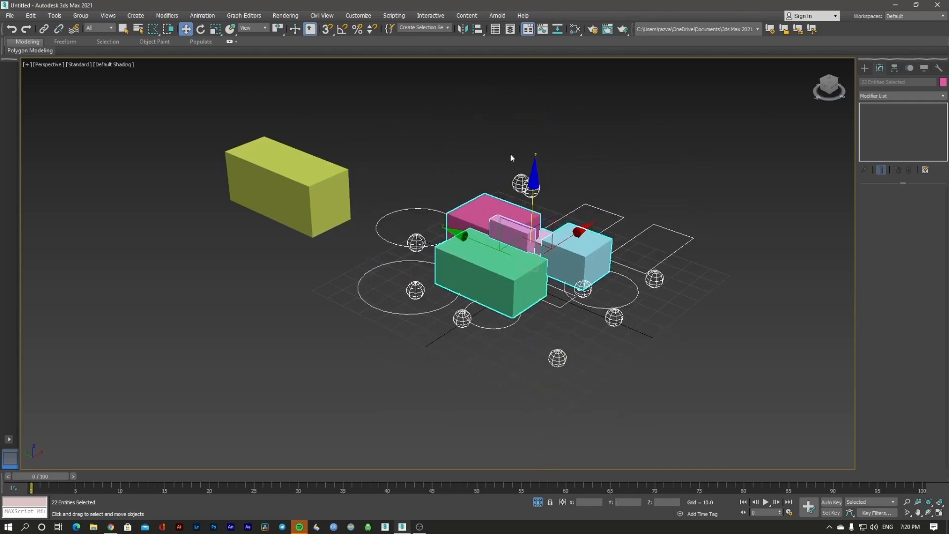
Switch to the lasso selection region and select the yellow-green box with a freehand outline
{"action": "left_click", "coordinate": [153, 29]}
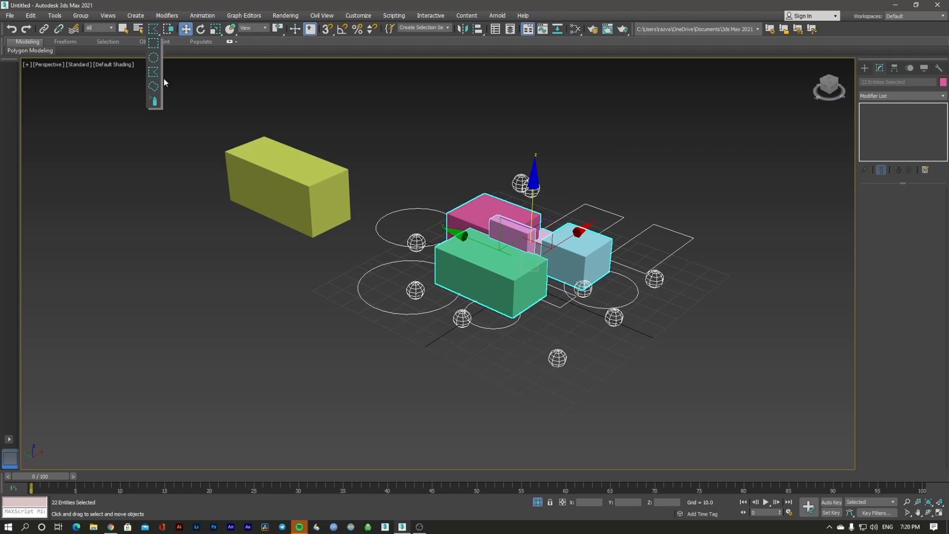
{"action": "left_click", "coordinate": [155, 88]}
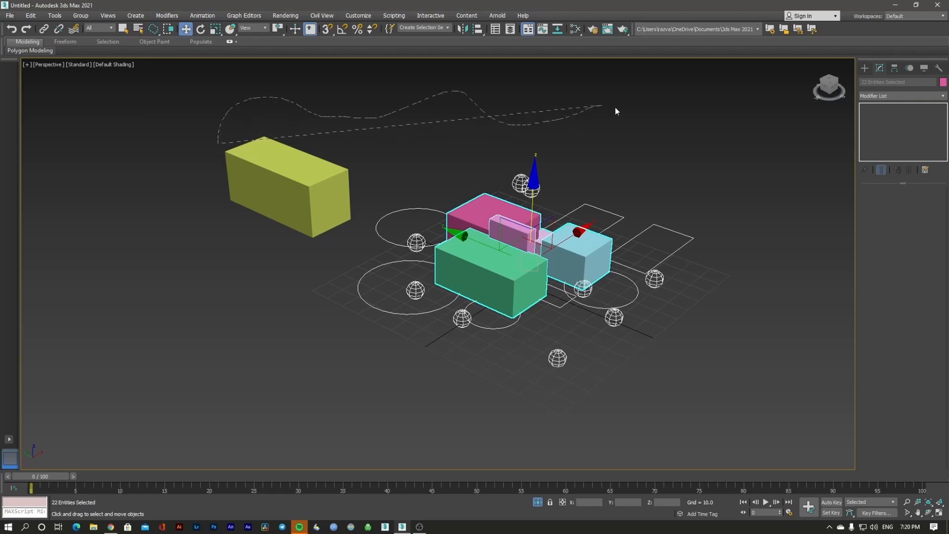
{"action": "left_click_drag", "start_coordinate": [258, 130], "coordinate": [381, 233], "text": "ctrl"}
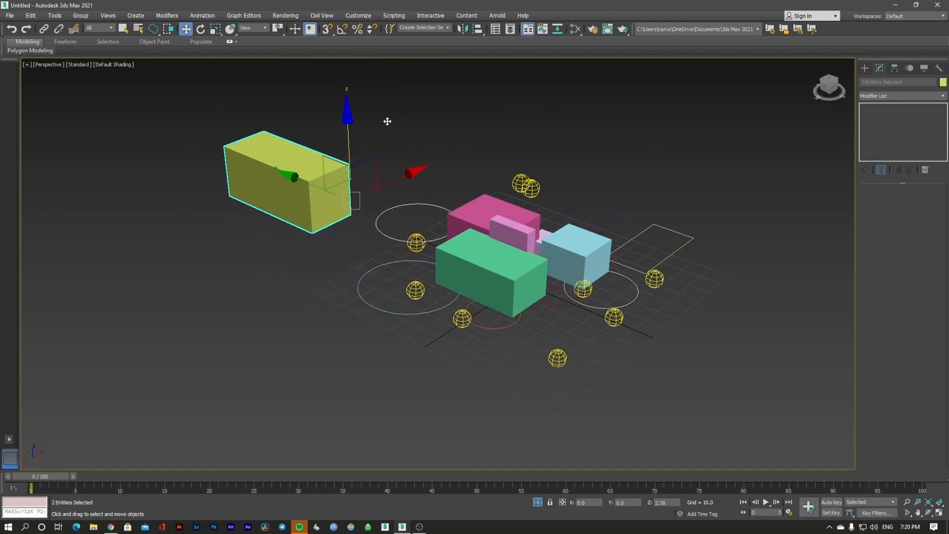
Switch to the paint selection region, brush over the scene objects including the yellow-green box, and clear the selection
{"action": "mouse_move", "coordinate": [154, 30]}
{"action": "left_mouse_down"}
{"action": "mouse_move", "coordinate": [169, 59]}
{"action": "mouse_move", "coordinate": [154, 102]}
{"action": "left_mouse_up"}
{"action": "mouse_move", "coordinate": [653, 278]}
{"action": "left_mouse_down"}
{"action": "mouse_move", "coordinate": [398, 220]}
{"action": "mouse_move", "coordinate": [413, 302]}
{"action": "mouse_move", "coordinate": [345, 233]}
{"action": "mouse_move", "coordinate": [318, 170]}
{"action": "mouse_move", "coordinate": [335, 223]}
{"action": "mouse_move", "coordinate": [501, 269]}
{"action": "mouse_move", "coordinate": [508, 320]}
{"action": "mouse_move", "coordinate": [461, 324]}
{"action": "mouse_move", "coordinate": [576, 345]}
{"action": "mouse_move", "coordinate": [647, 290]}
{"action": "mouse_move", "coordinate": [556, 204]}
{"action": "mouse_move", "coordinate": [492, 188]}
{"action": "left_mouse_up"}
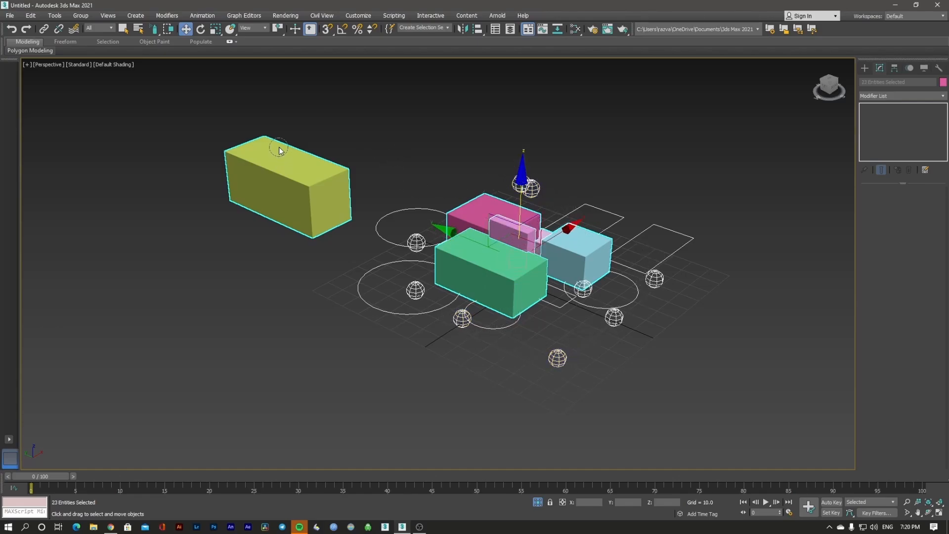
{"action": "left_click", "coordinate": [394, 164]}
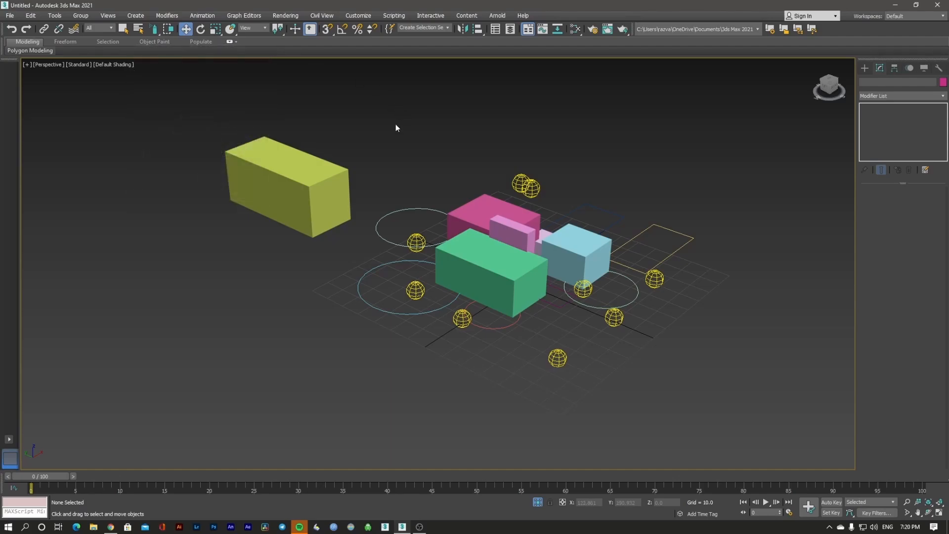
Use the rectangular selection region to select the yellow-green box alone and with the green and pink boxes by crossing them
{"action": "left_click", "coordinate": [311, 165]}
{"action": "left_click", "coordinate": [184, 103]}
{"action": "left_click", "coordinate": [313, 168]}
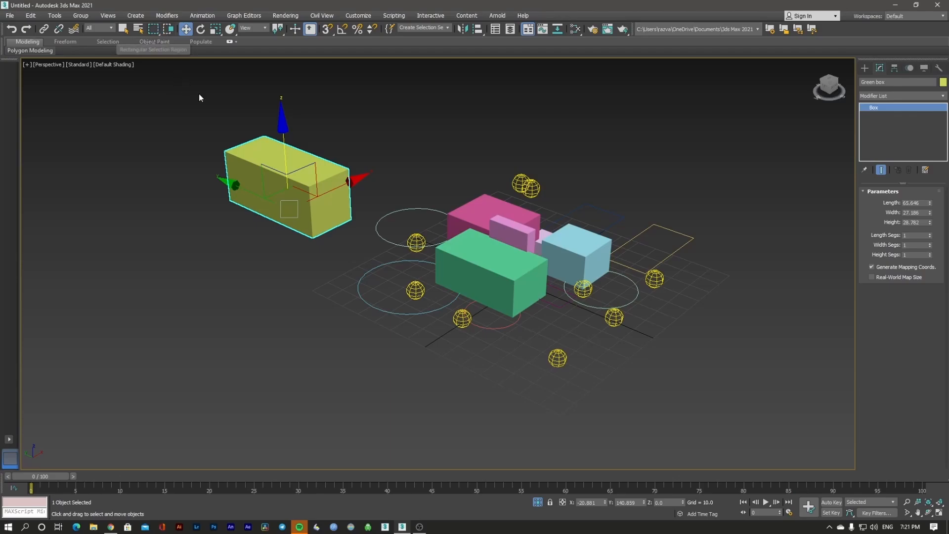
{"action": "left_click", "coordinate": [194, 105]}
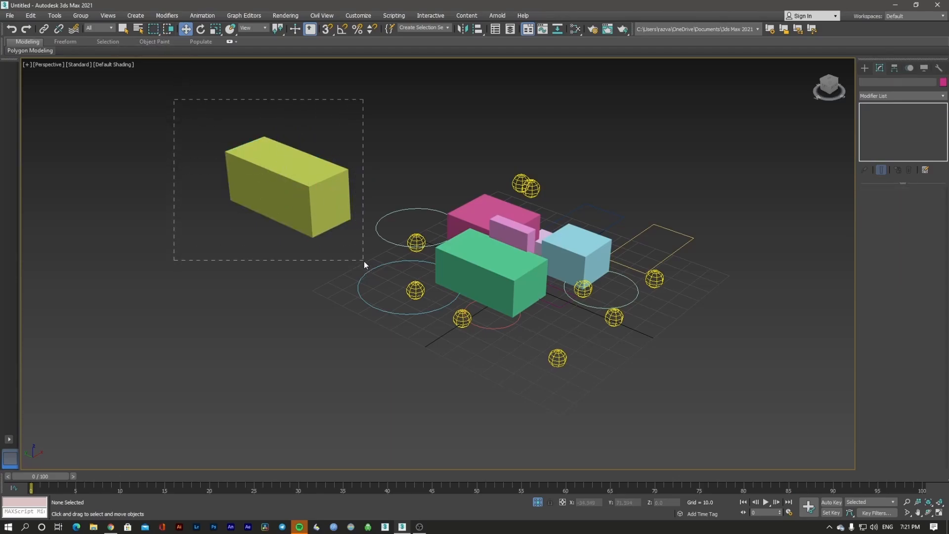
{"action": "left_click_drag", "start_coordinate": [364, 261], "coordinate": [364, 261]}
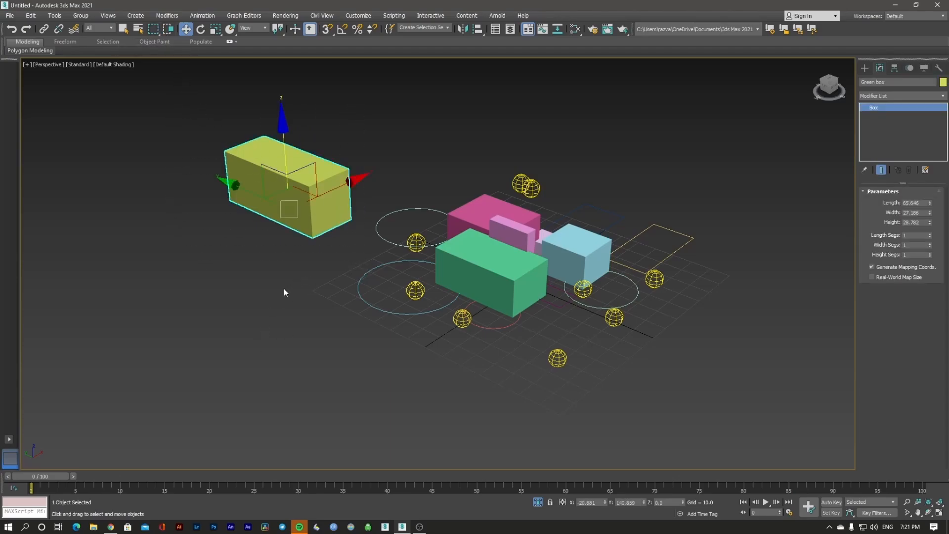
{"action": "left_click_drag", "start_coordinate": [410, 206], "coordinate": [532, 182]}
{"action": "left_click_drag", "start_coordinate": [534, 137], "coordinate": [534, 137]}
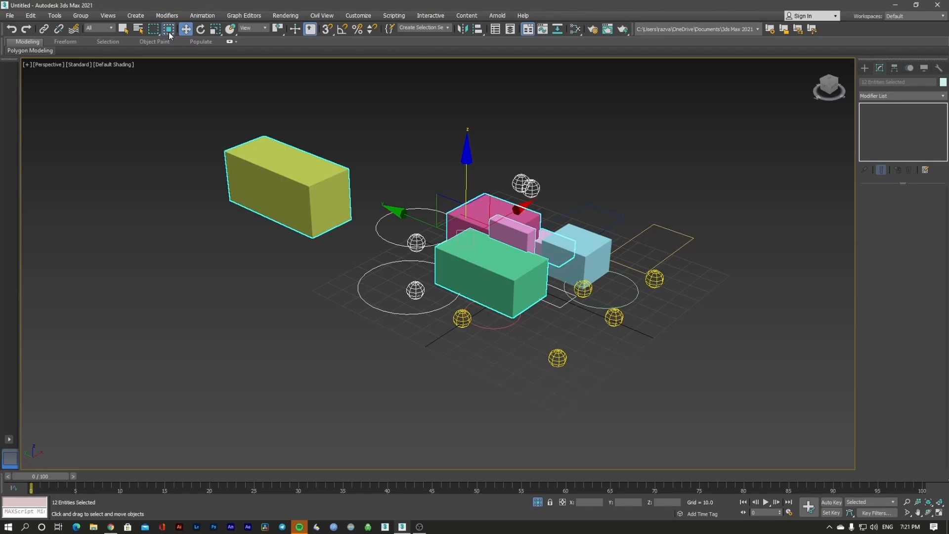
In Window selection mode, select the pink boxes and nearby lights by fully enclosing them with rectangles, and clear the selection
{"action": "left_click_drag", "start_coordinate": [366, 158], "coordinate": [580, 310]}
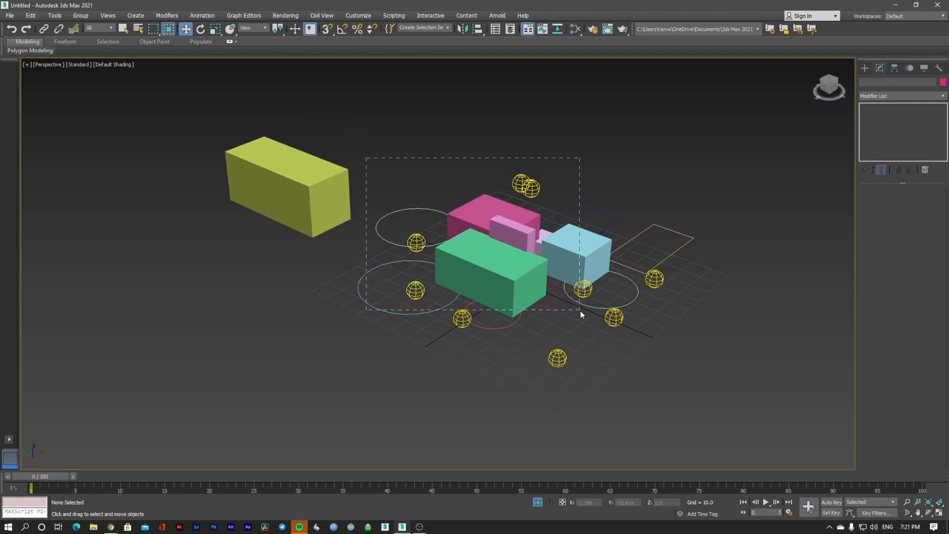
{"action": "left_click_drag", "start_coordinate": [580, 310], "coordinate": [580, 310]}
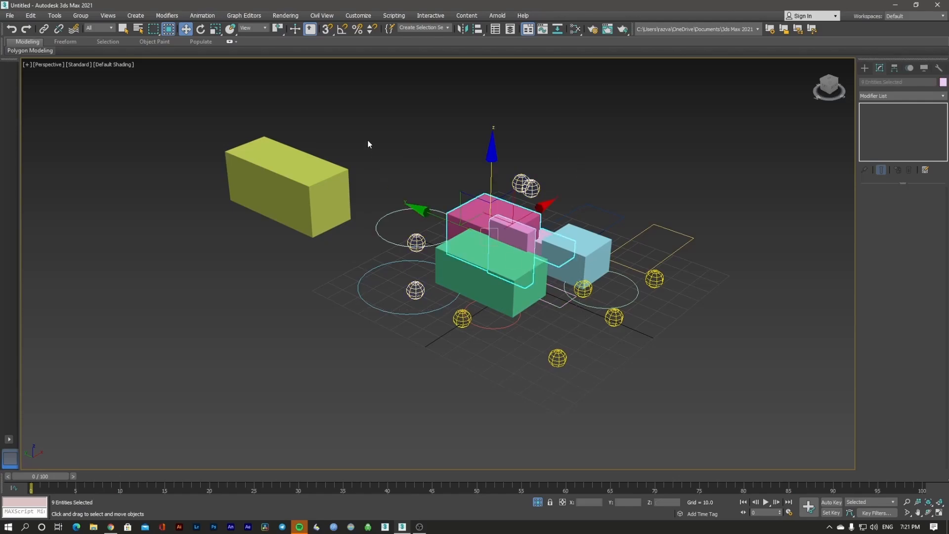
{"action": "left_click_drag", "start_coordinate": [611, 340], "coordinate": [618, 340]}
{"action": "left_click", "coordinate": [377, 165]}
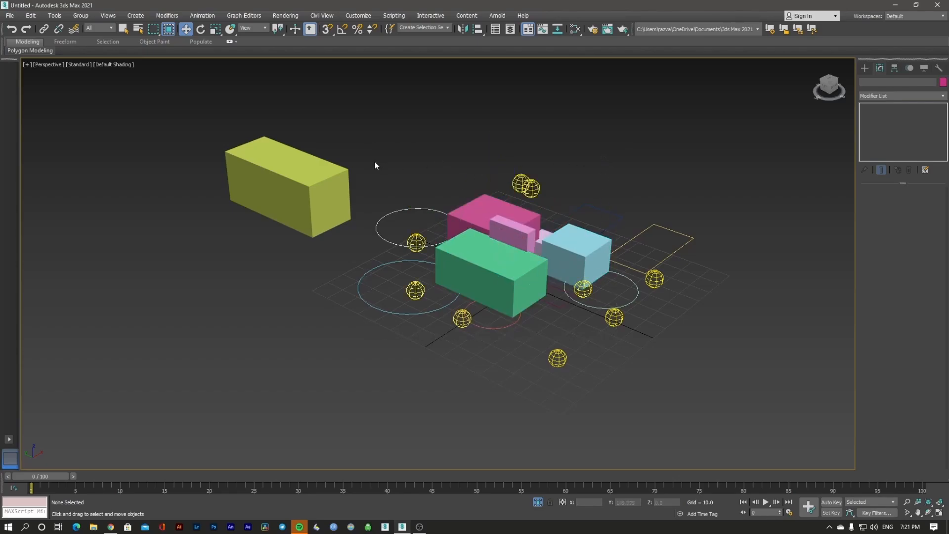
{"action": "left_click_drag", "start_coordinate": [592, 318], "coordinate": [589, 311]}
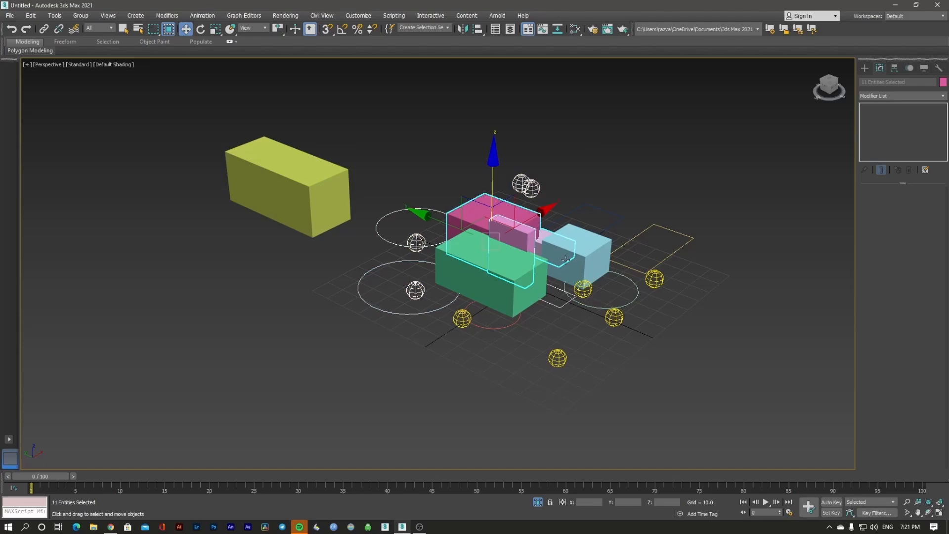
{"action": "left_click_drag", "start_coordinate": [495, 179], "coordinate": [556, 193]}
{"action": "left_click", "coordinate": [566, 173]}
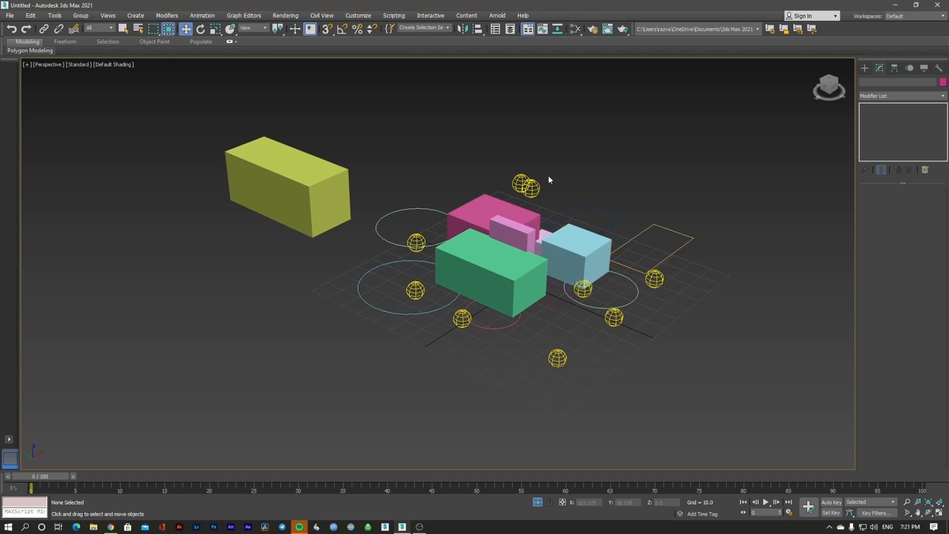
Window-select the light-blue box with its enclosed neighbours and try to move them
{"action": "mouse_move", "coordinate": [644, 290]}
{"action": "left_mouse_down"}
{"action": "mouse_move", "coordinate": [648, 308]}
{"action": "mouse_move", "coordinate": [637, 306]}
{"action": "left_mouse_up"}
{"action": "left_click_drag", "start_coordinate": [637, 304], "coordinate": [636, 304]}
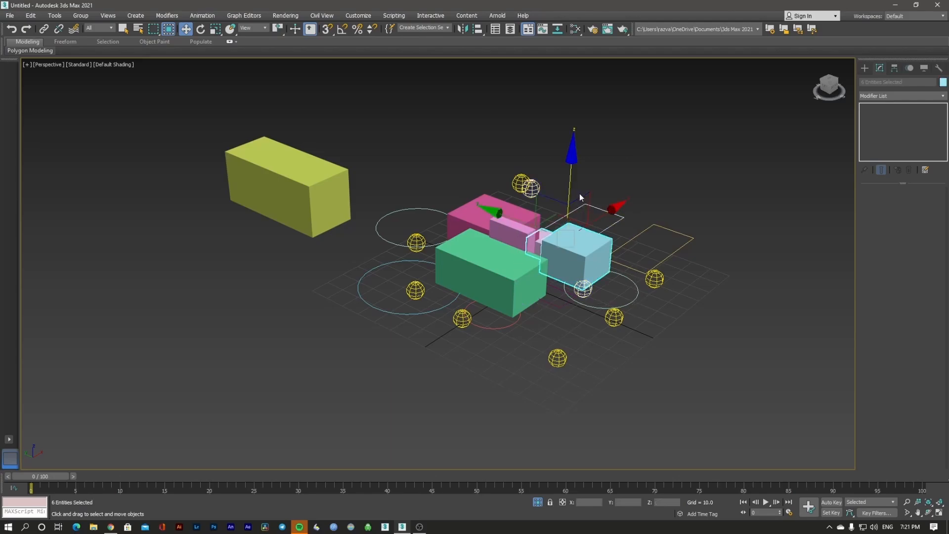
{"action": "left_click_drag", "start_coordinate": [570, 182], "coordinate": [668, 153]}
{"action": "right_click", "coordinate": [667, 153]}
{"action": "left_click", "coordinate": [293, 118]}
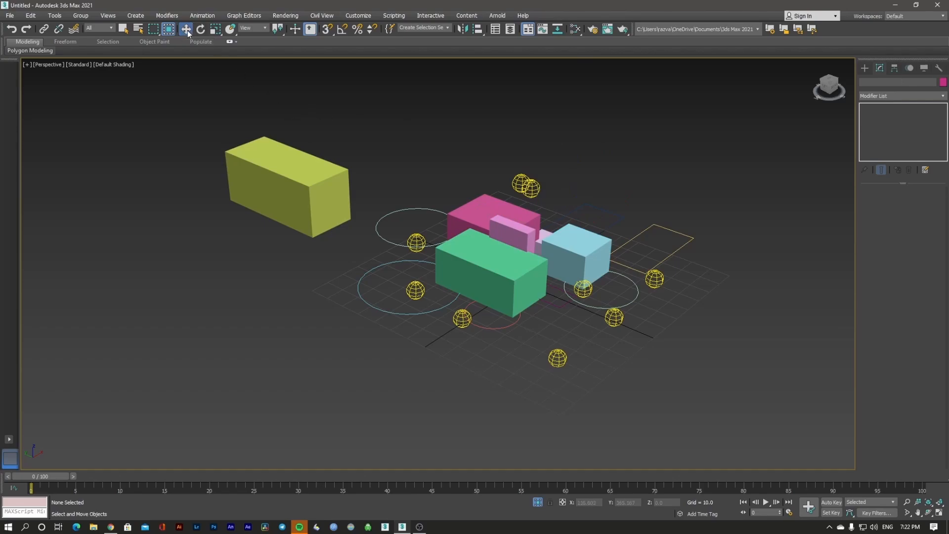
Select the yellow-green box with the Move tool and switch it to the Rotate tool
{"action": "left_click", "coordinate": [292, 188]}
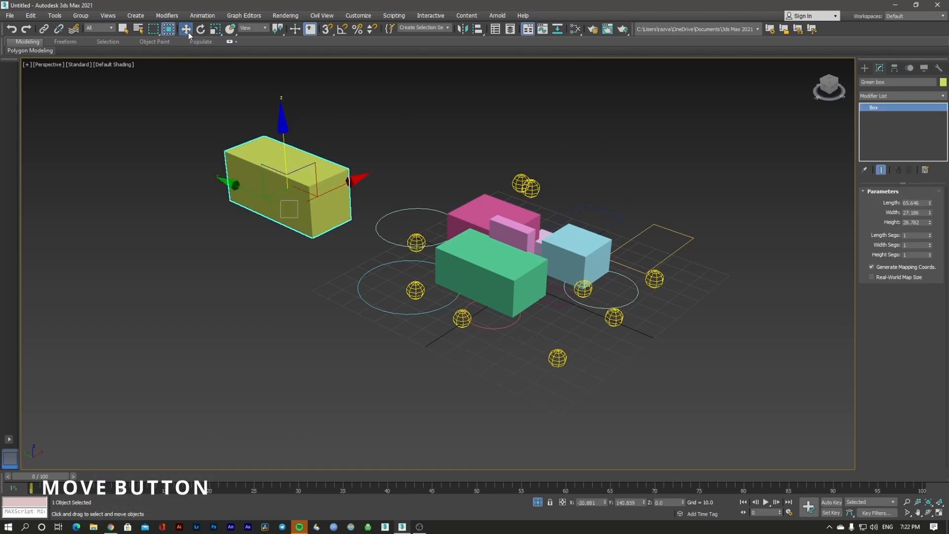
{"action": "right_click", "coordinate": [281, 170]}
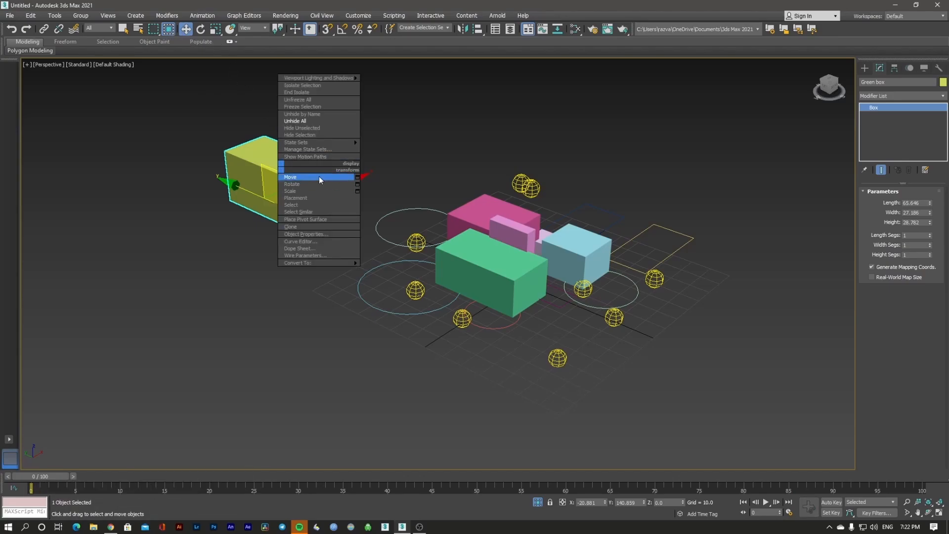
{"action": "left_click", "coordinate": [170, 109]}
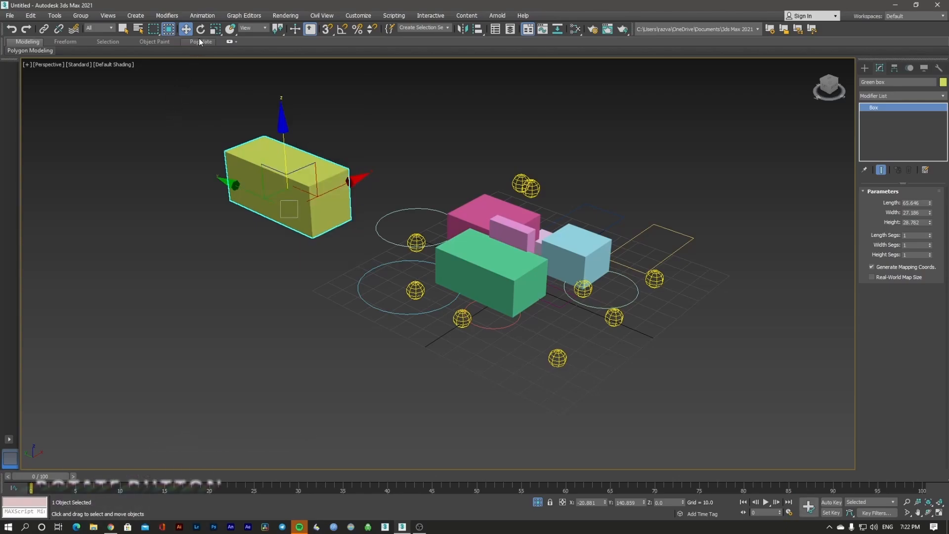
{"action": "left_click", "coordinate": [200, 31]}
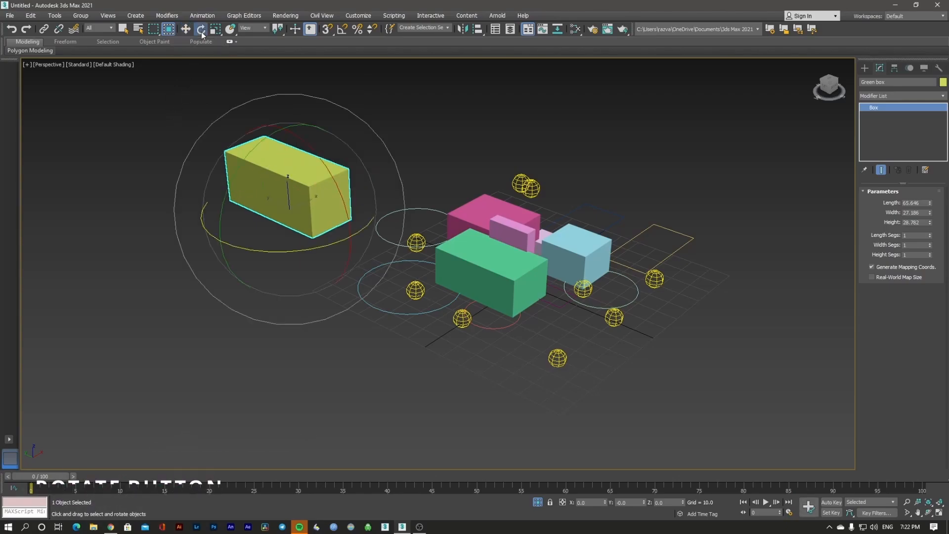
{"action": "right_click", "coordinate": [284, 161]}
{"action": "left_click", "coordinate": [300, 176]}
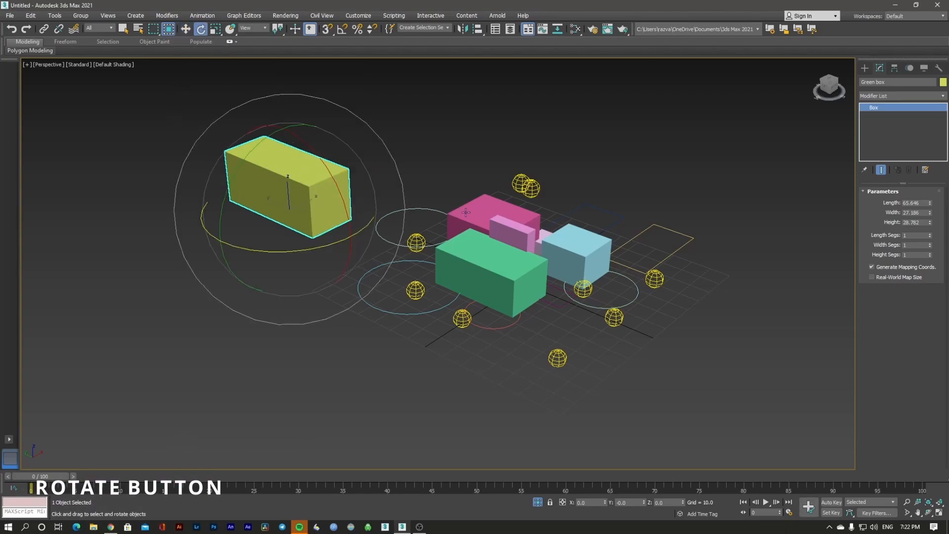
Select the large pink box and try rotating it about the Z axis and its other axes
{"action": "left_click", "coordinate": [473, 214]}
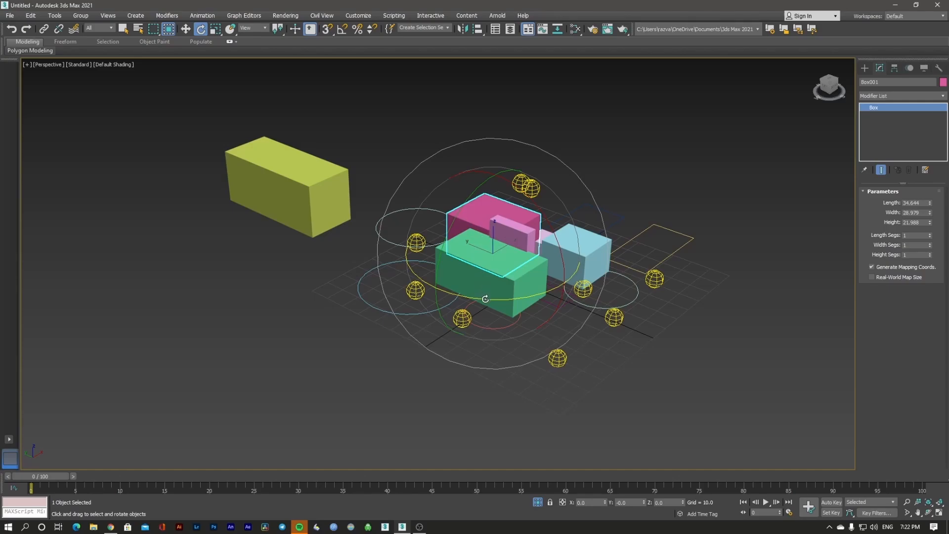
{"action": "mouse_move", "coordinate": [509, 299]}
{"action": "left_mouse_down"}
{"action": "mouse_move", "coordinate": [441, 292]}
{"action": "mouse_move", "coordinate": [596, 274]}
{"action": "left_mouse_up"}
{"action": "right_click", "coordinate": [596, 273]}
{"action": "left_click_drag", "start_coordinate": [460, 205], "coordinate": [489, 148]}
{"action": "right_click", "coordinate": [494, 158]}
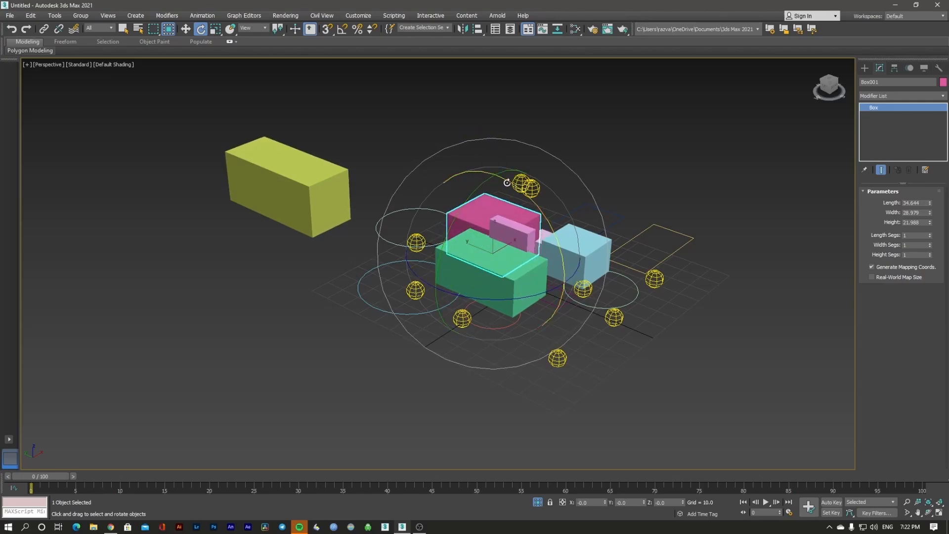
{"action": "left_click_drag", "start_coordinate": [504, 179], "coordinate": [560, 214]}
{"action": "right_click", "coordinate": [549, 205]}
Frame the large pink box, switch to the Move tool and try moving it in the XY plane
{"action": "key", "text": "z"}
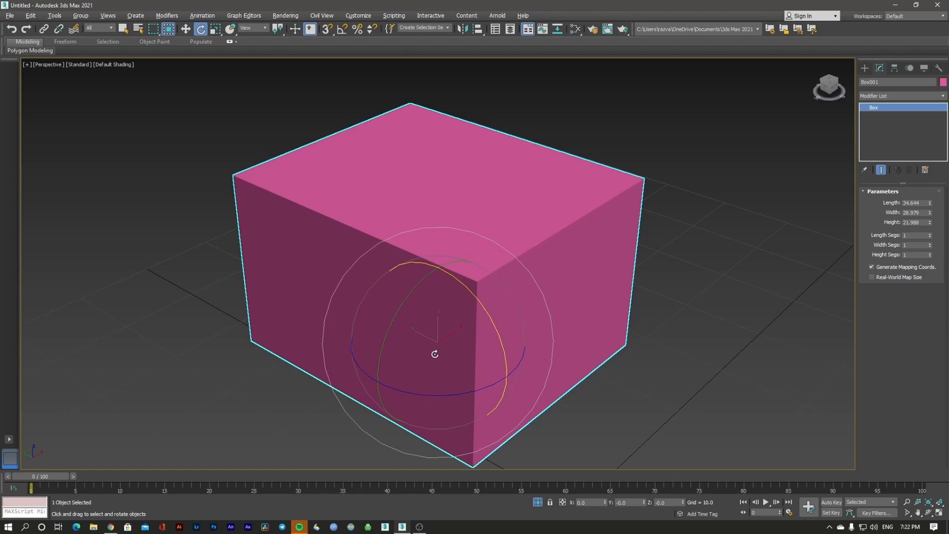
{"action": "right_click", "coordinate": [440, 326]}
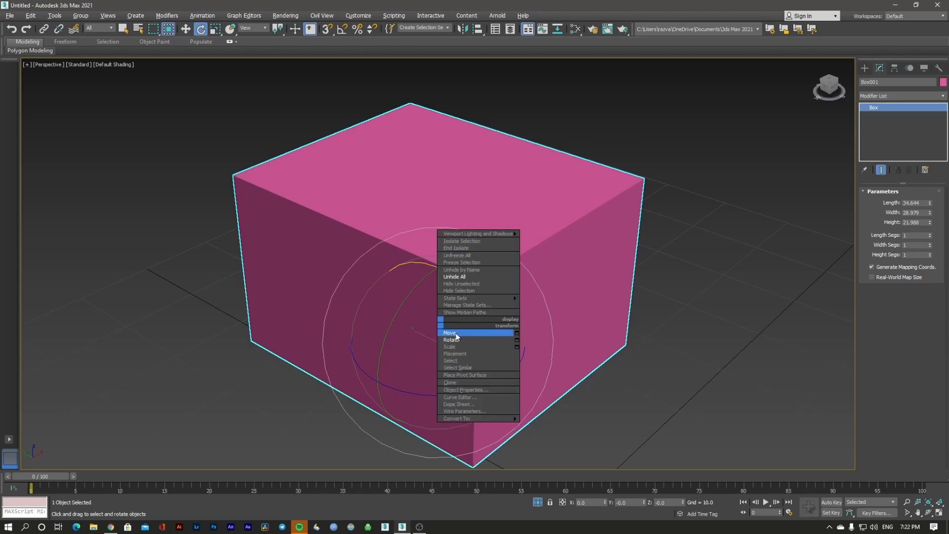
{"action": "left_click", "coordinate": [456, 333]}
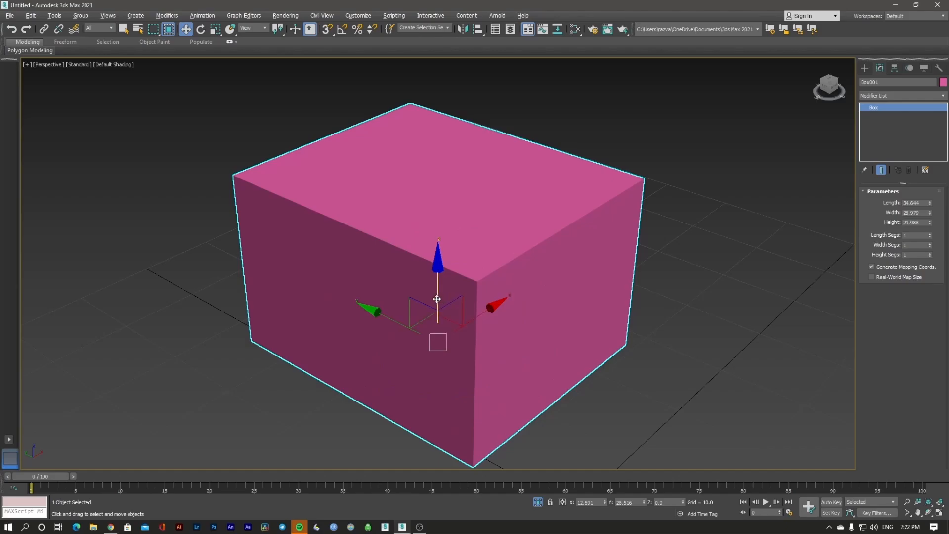
{"action": "left_click_drag", "start_coordinate": [447, 319], "coordinate": [462, 285]}
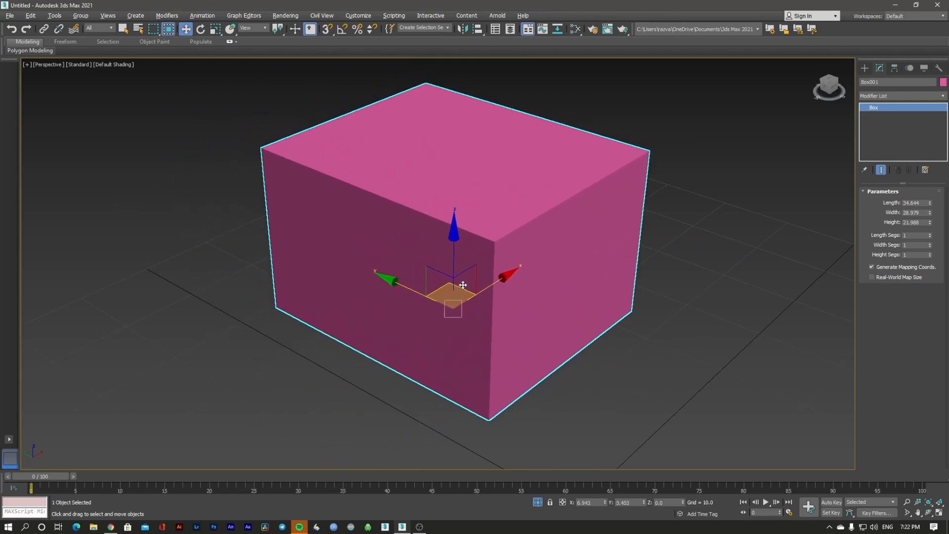
{"action": "right_click", "coordinate": [462, 285]}
{"action": "left_click_drag", "start_coordinate": [448, 326], "coordinate": [492, 289]}
{"action": "right_click", "coordinate": [486, 292]}
{"action": "left_click", "coordinate": [673, 270]}
{"action": "right_click", "coordinate": [674, 271]}
{"action": "left_click", "coordinate": [707, 228]}
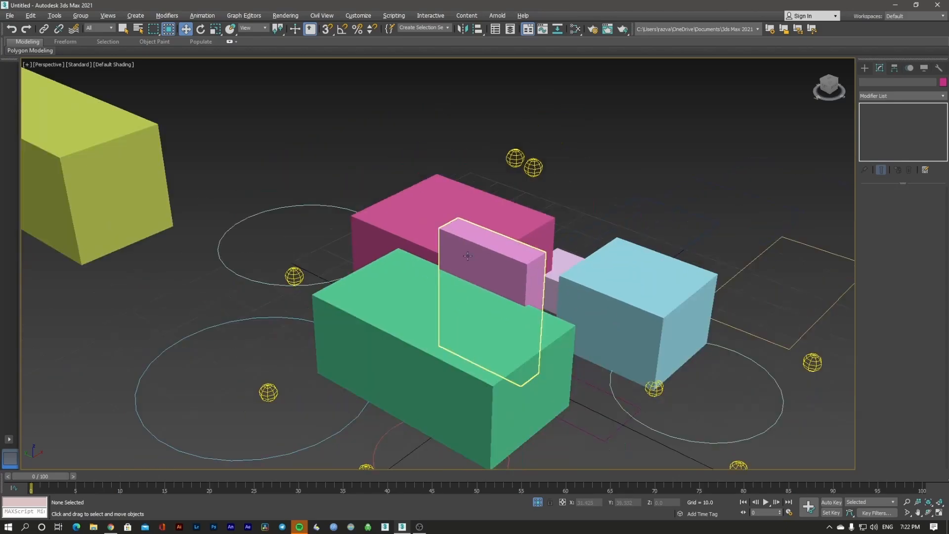
Select the green box in front, switch to the Rotate tool and try rotating it about the X axis
{"action": "left_click", "coordinate": [430, 299]}
{"action": "middle_click_drag", "start_coordinate": [446, 332], "coordinate": [444, 289], "text": "alt"}
{"action": "right_click", "coordinate": [445, 289]}
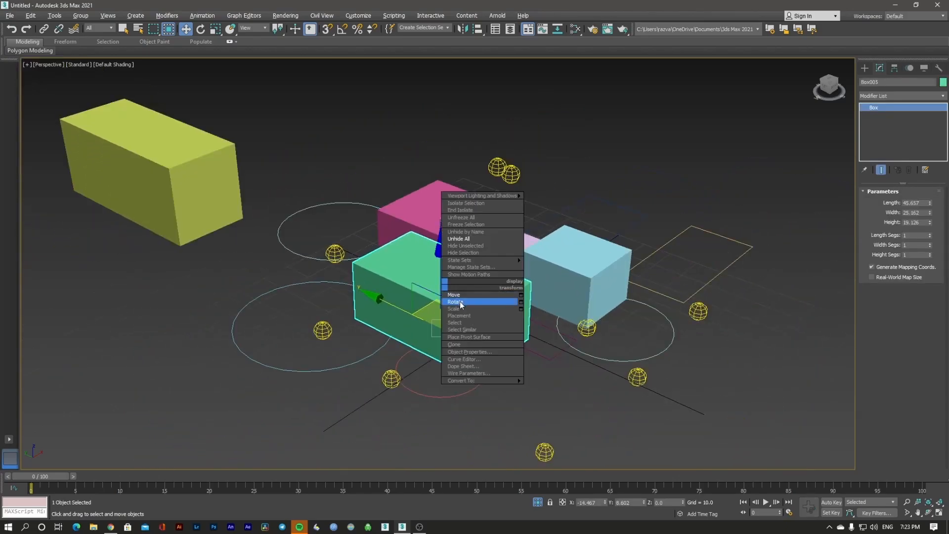
{"action": "left_click", "coordinate": [455, 302]}
{"action": "left_click_drag", "start_coordinate": [458, 267], "coordinate": [498, 297]}
{"action": "right_click", "coordinate": [499, 297]}
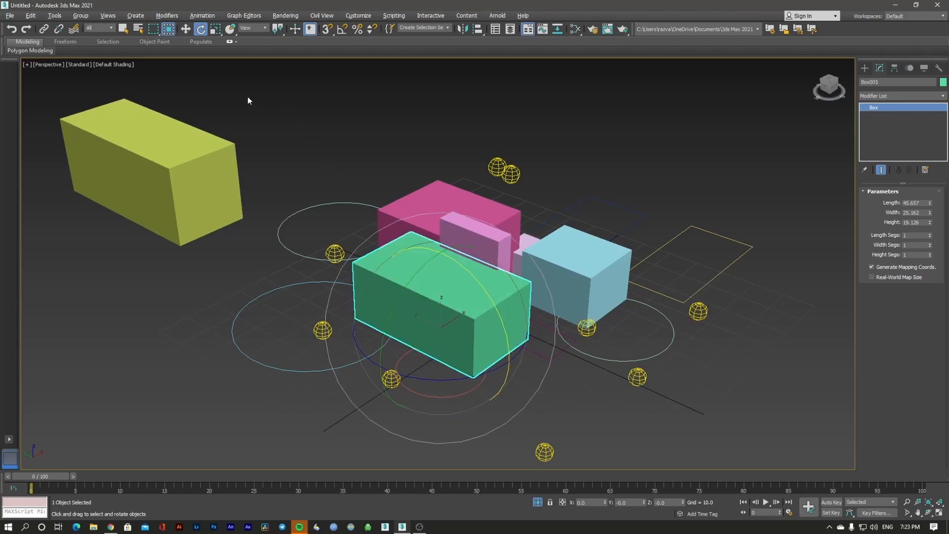
Switch to the Scale tool, select the light-blue box and try scaling it uniformly and in the YZ plane
{"action": "left_click", "coordinate": [216, 29]}
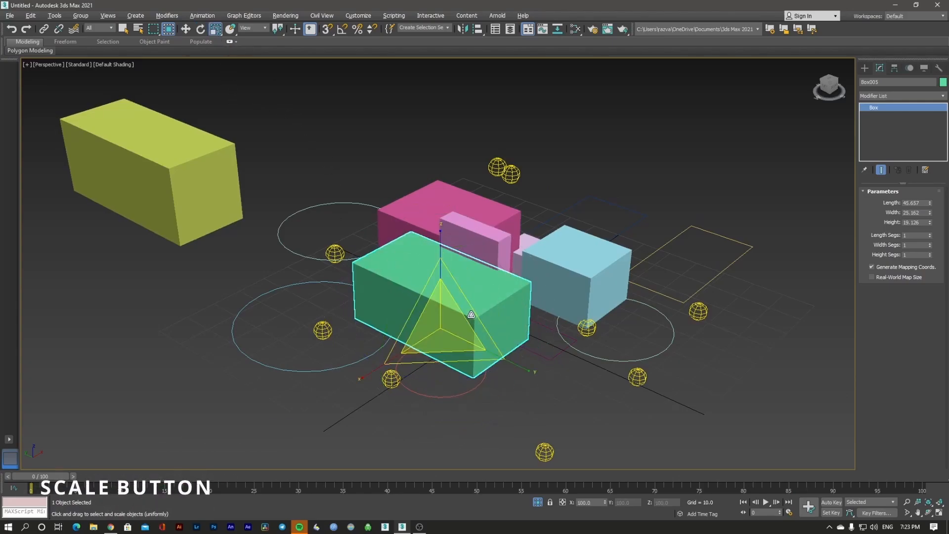
{"action": "left_click", "coordinate": [584, 267]}
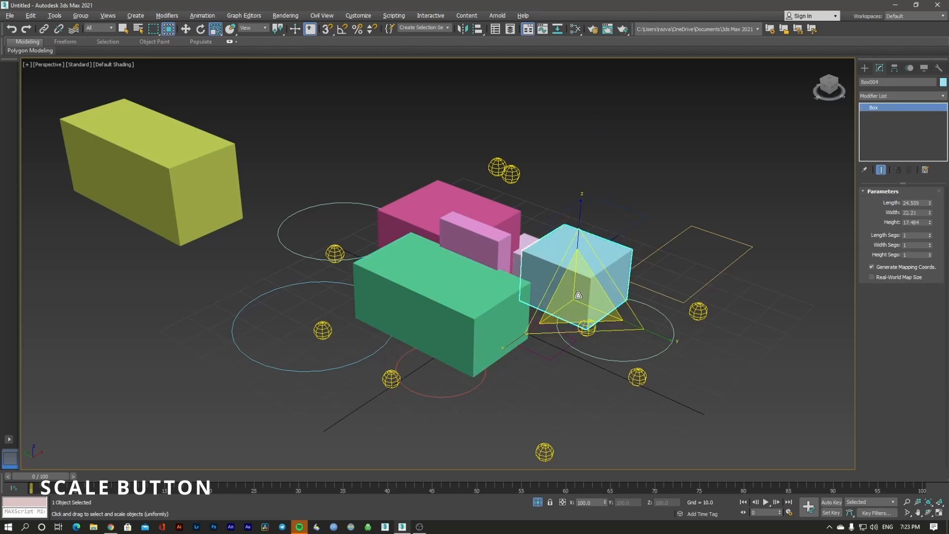
{"action": "left_click_drag", "start_coordinate": [577, 292], "coordinate": [599, 254]}
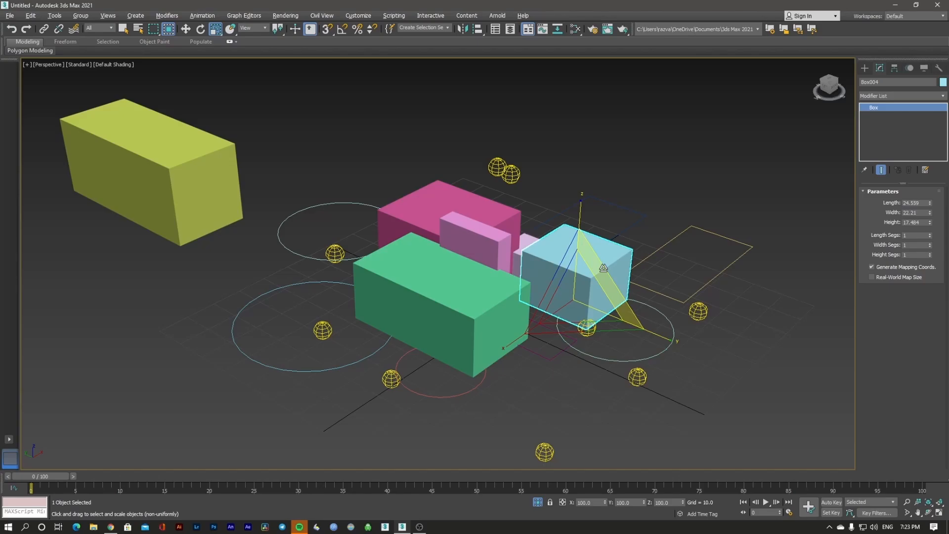
{"action": "left_click_drag", "start_coordinate": [604, 257], "coordinate": [638, 262]}
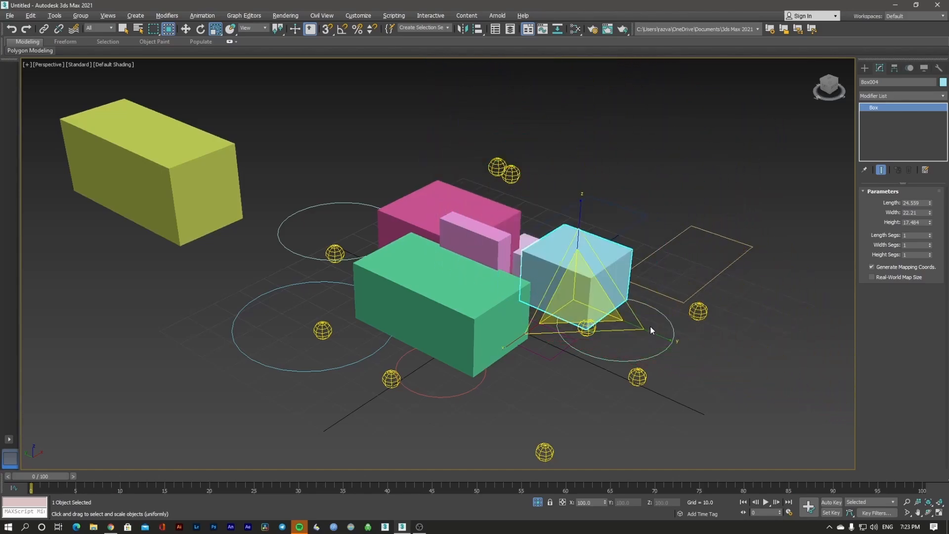
Try enlarging the light-blue box uniformly and in the YZ plane again, cancelling each scale
{"action": "left_click_drag", "start_coordinate": [554, 299], "coordinate": [573, 235]}
{"action": "left_click_drag", "start_coordinate": [578, 346], "coordinate": [611, 274]}
{"action": "right_click", "coordinate": [613, 276]}
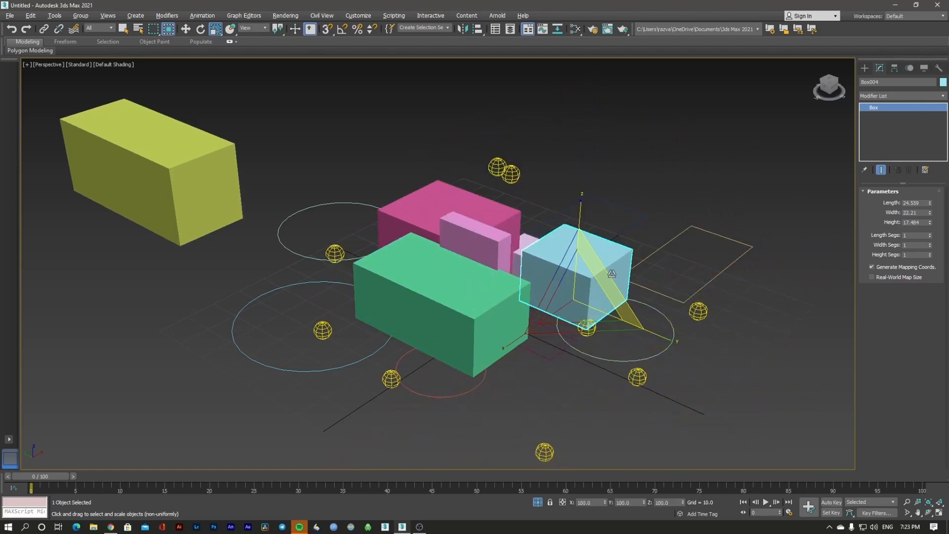
{"action": "left_click_drag", "start_coordinate": [575, 312], "coordinate": [634, 222]}
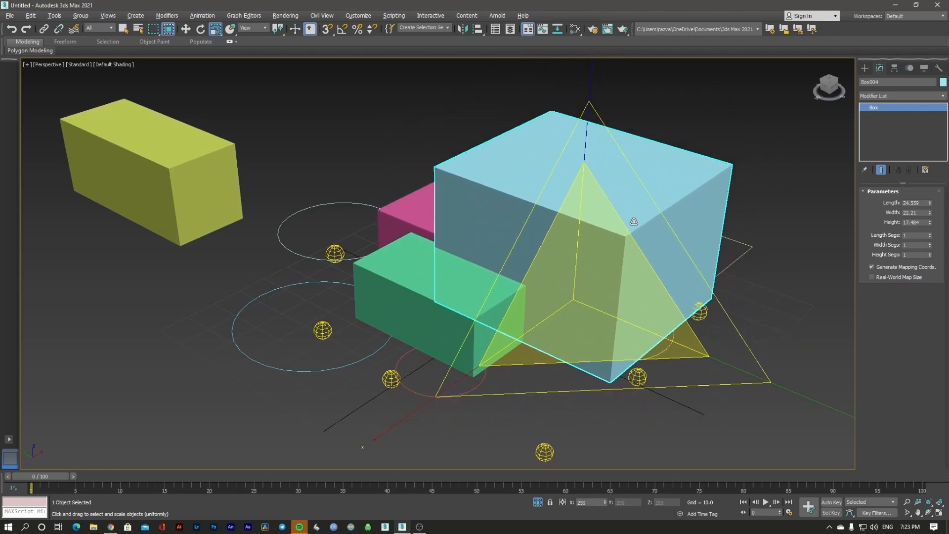
{"action": "right_click", "coordinate": [633, 222]}
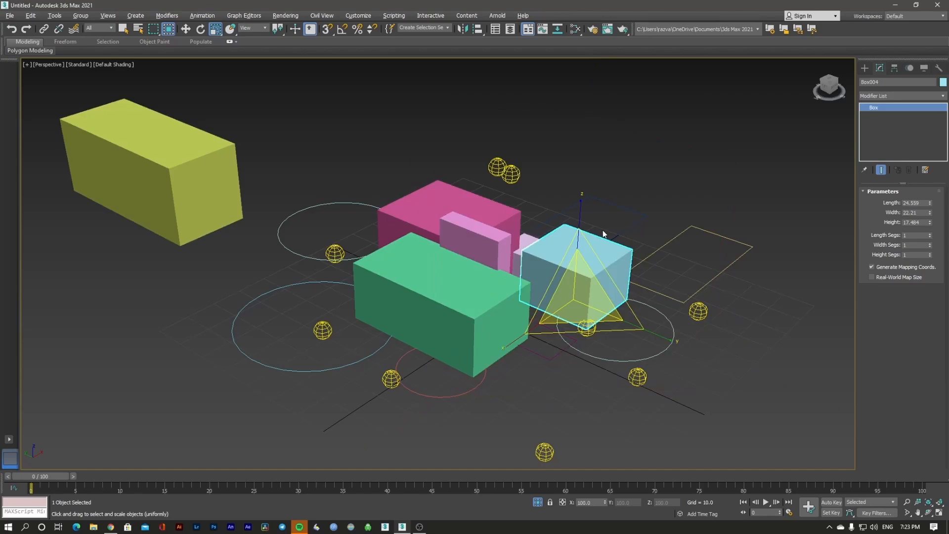
{"action": "left_click_drag", "start_coordinate": [574, 288], "coordinate": [597, 236]}
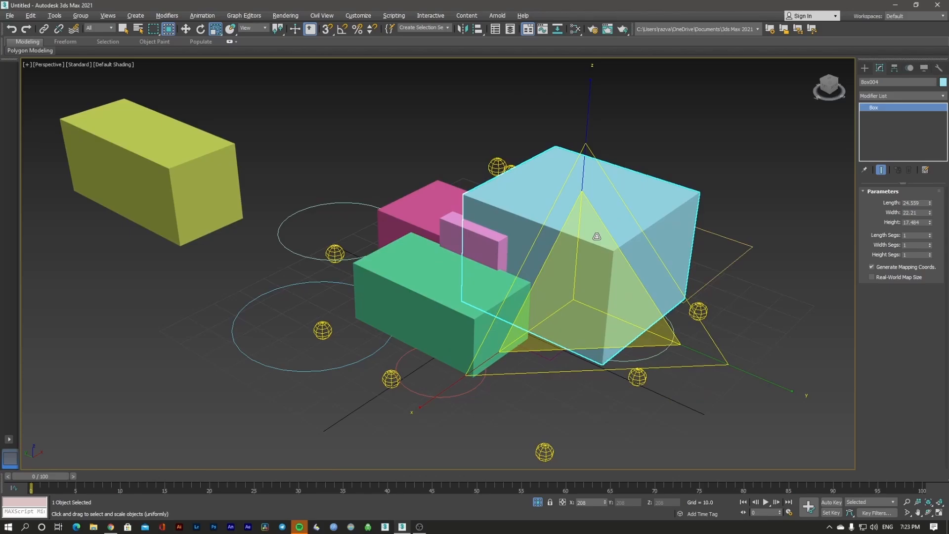
{"action": "right_click", "coordinate": [597, 236]}
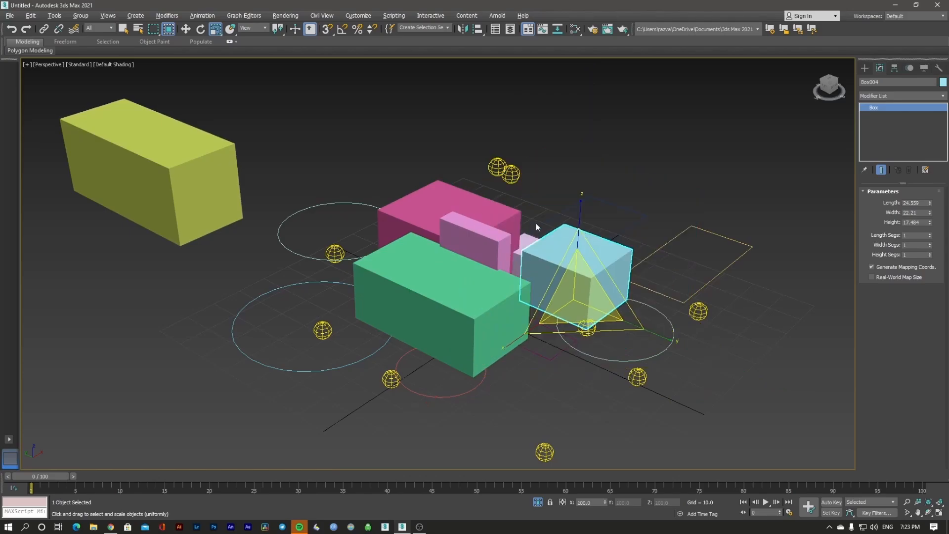
Clear the selection, look through the Scale tool's types, reselect the light-blue box and try scaling it
{"action": "left_click", "coordinate": [346, 114]}
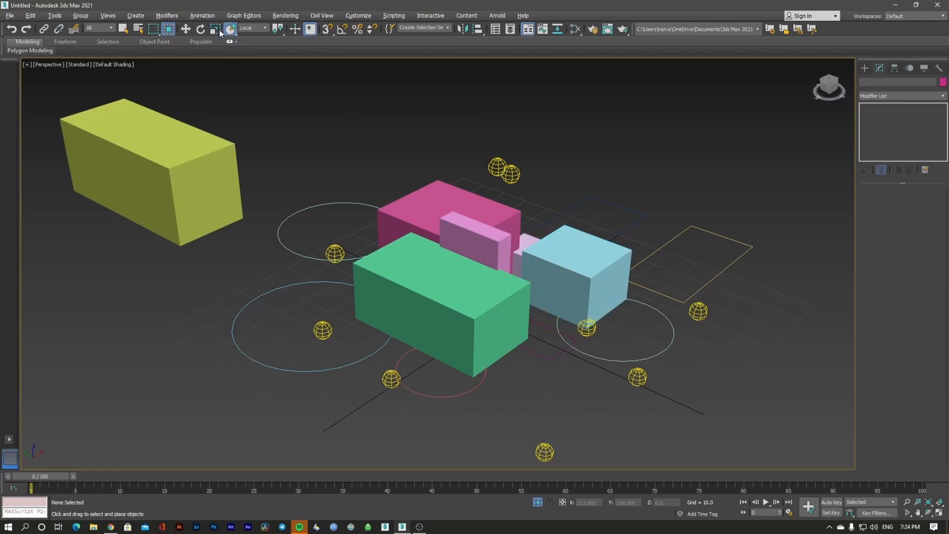
{"action": "left_click", "coordinate": [216, 29]}
{"action": "left_click_drag", "start_coordinate": [221, 41], "coordinate": [221, 73]}
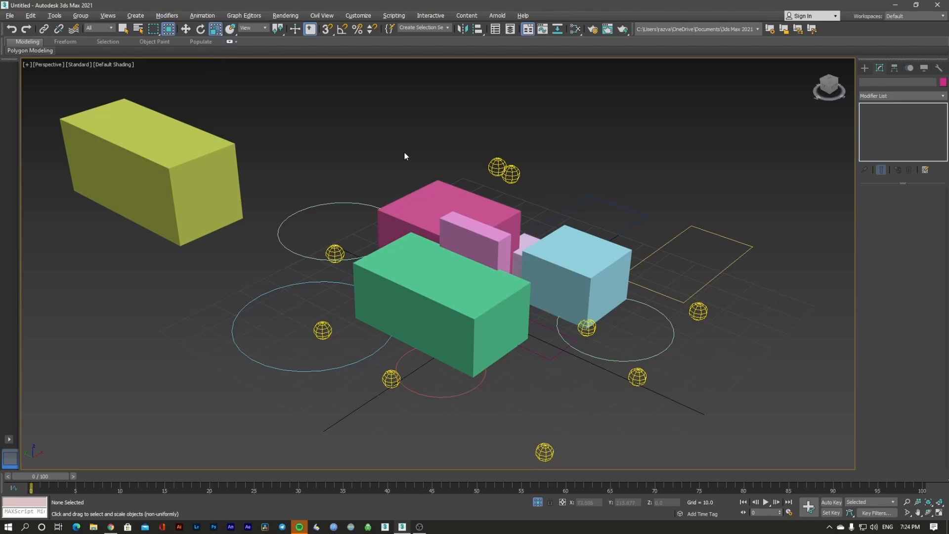
{"action": "left_click", "coordinate": [630, 269]}
{"action": "left_click_drag", "start_coordinate": [580, 291], "coordinate": [615, 284]}
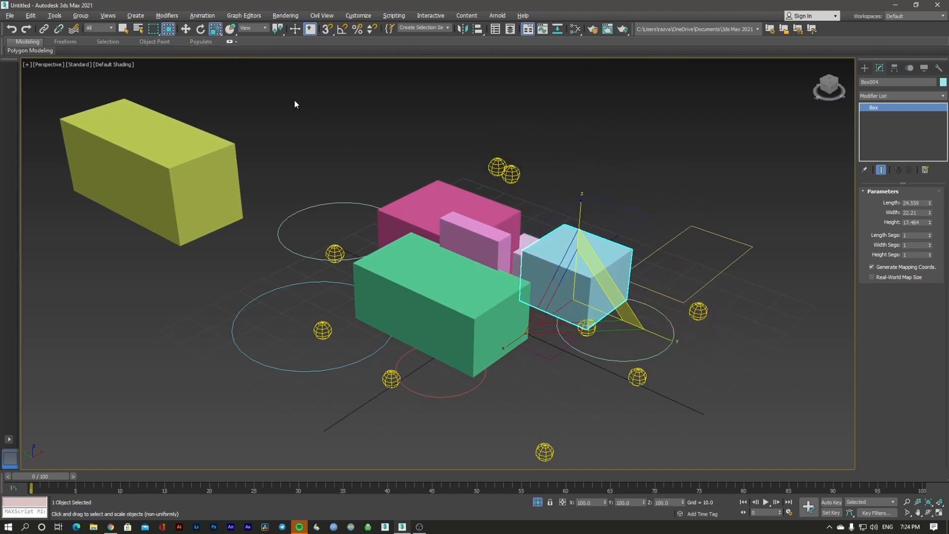
Open the Scale Transform Type-In for the light-blue box and try changing its Offset:World X scale
{"action": "right_click", "coordinate": [218, 32]}
{"action": "left_click_drag", "start_coordinate": [453, 221], "coordinate": [421, 96]}
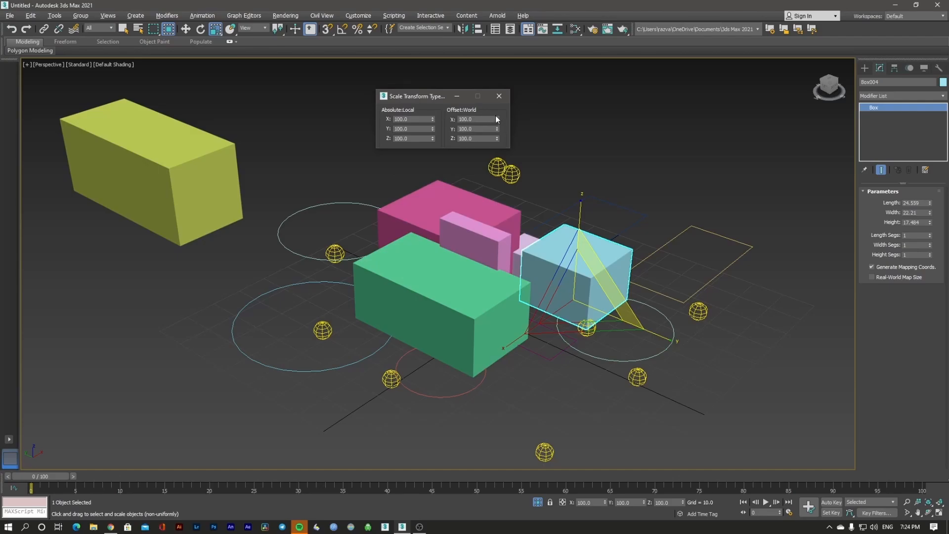
{"action": "left_click_drag", "start_coordinate": [497, 119], "coordinate": [598, 119]}
{"action": "left_click_drag", "start_coordinate": [440, 98], "coordinate": [660, 124]}
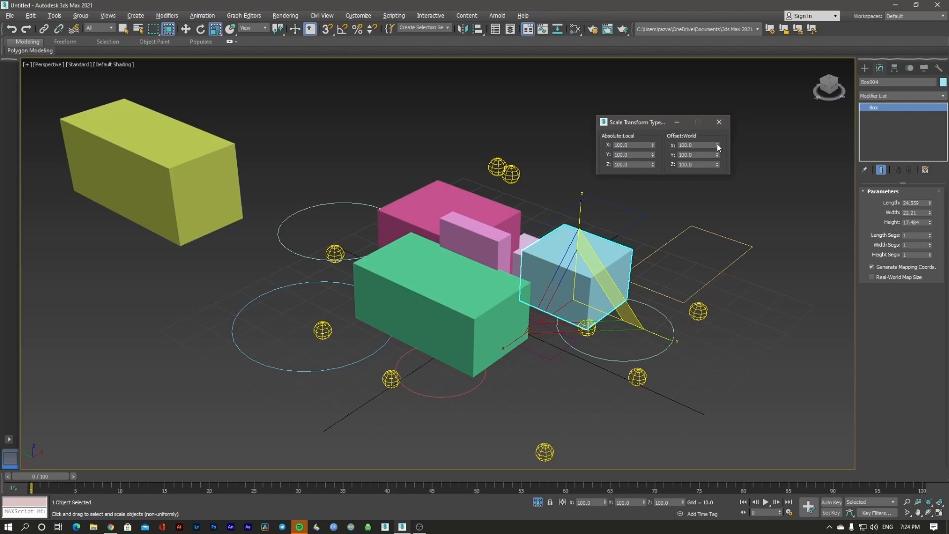
{"action": "left_click_drag", "start_coordinate": [717, 144], "coordinate": [767, 167]}
{"action": "right_click", "coordinate": [767, 167]}
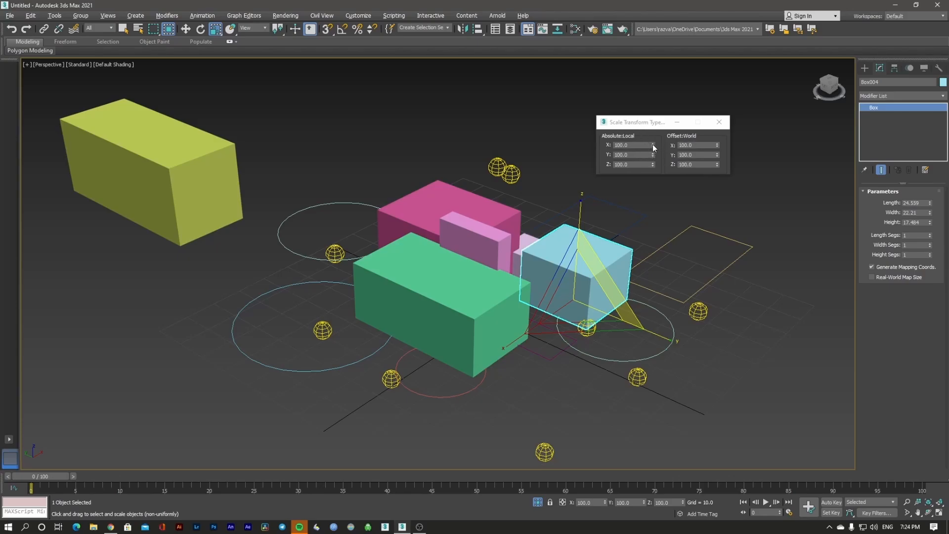
Try changing the light-blue box's Absolute:Local X and Offset:World X scale, cancel both and close the Scale Transform Type-In
{"action": "left_click_drag", "start_coordinate": [654, 147], "coordinate": [900, 372]}
{"action": "right_click", "coordinate": [901, 372]}
{"action": "left_click_drag", "start_coordinate": [717, 144], "coordinate": [916, 65]}
{"action": "right_click", "coordinate": [916, 65]}
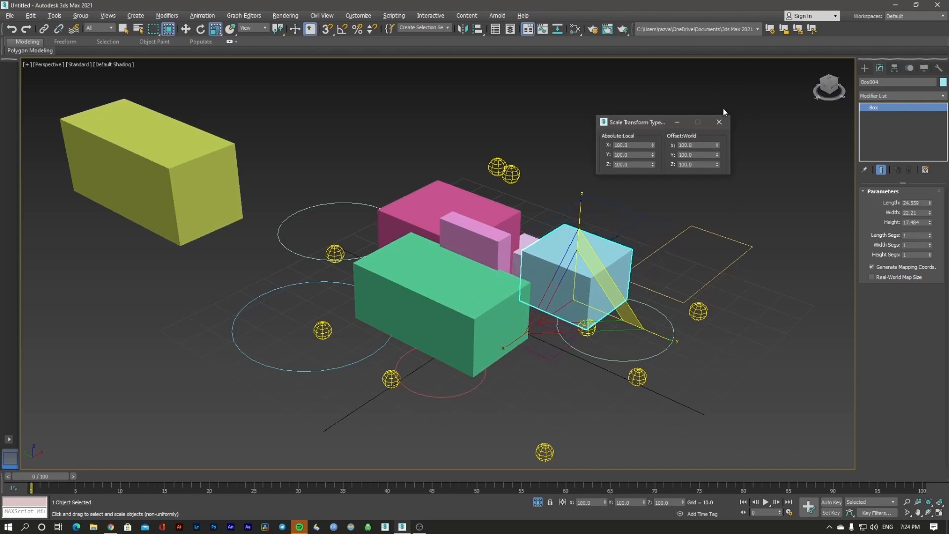
{"action": "left_click", "coordinate": [720, 122]}
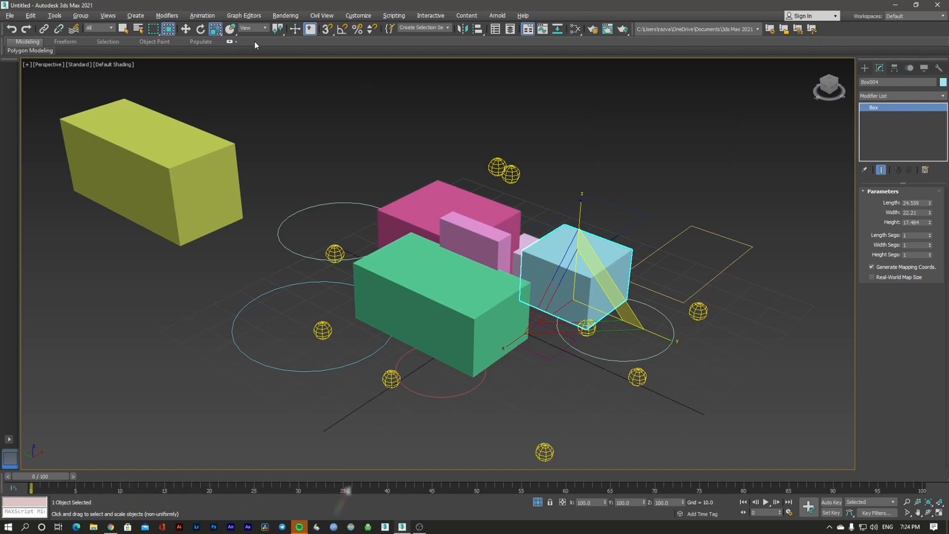
Switch to Select and Place and try sliding the light-blue box across the neighbouring surfaces
{"action": "left_click", "coordinate": [231, 29]}
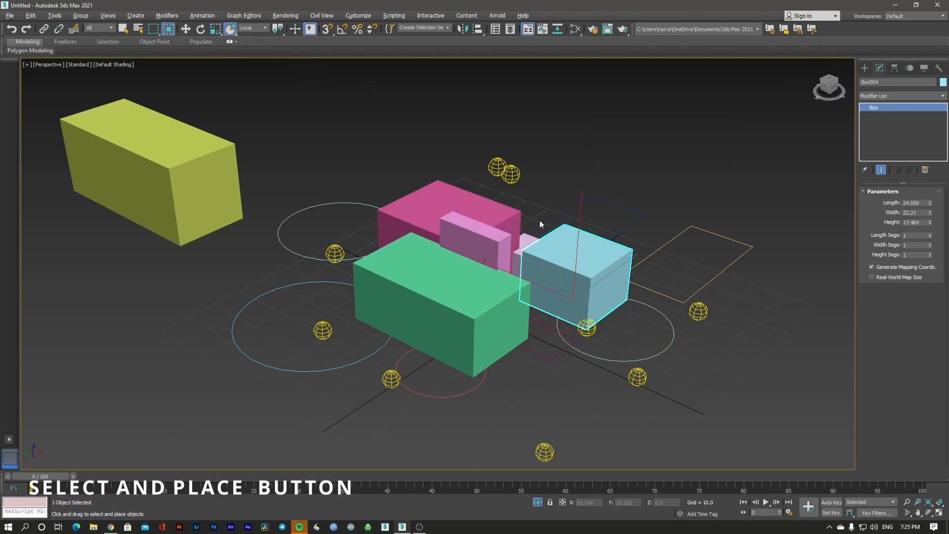
{"action": "left_click_drag", "start_coordinate": [555, 258], "coordinate": [618, 311]}
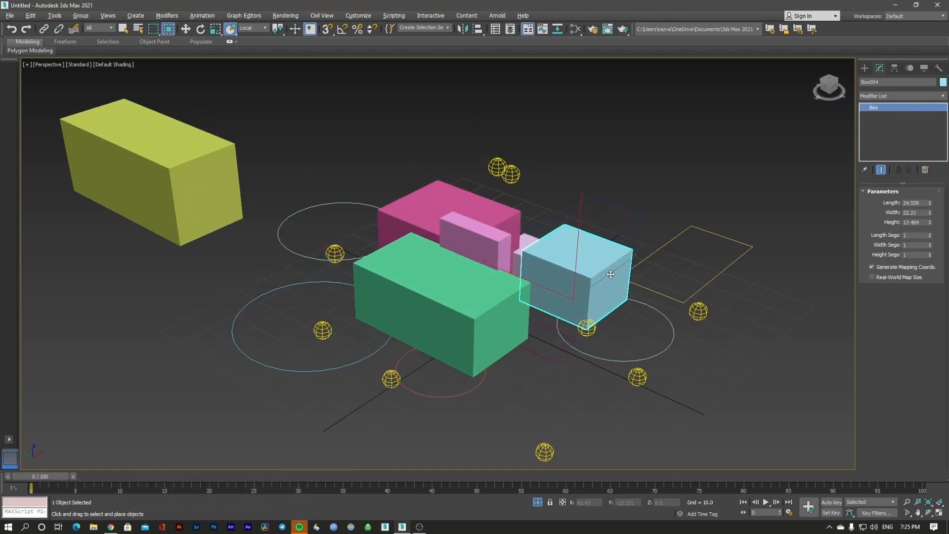
{"action": "left_click_drag", "start_coordinate": [603, 273], "coordinate": [573, 298]}
Create a standard sphere with a radius of about 22.6 in front of the light-blue box, overlapping the green box
{"action": "left_click", "coordinate": [862, 69]}
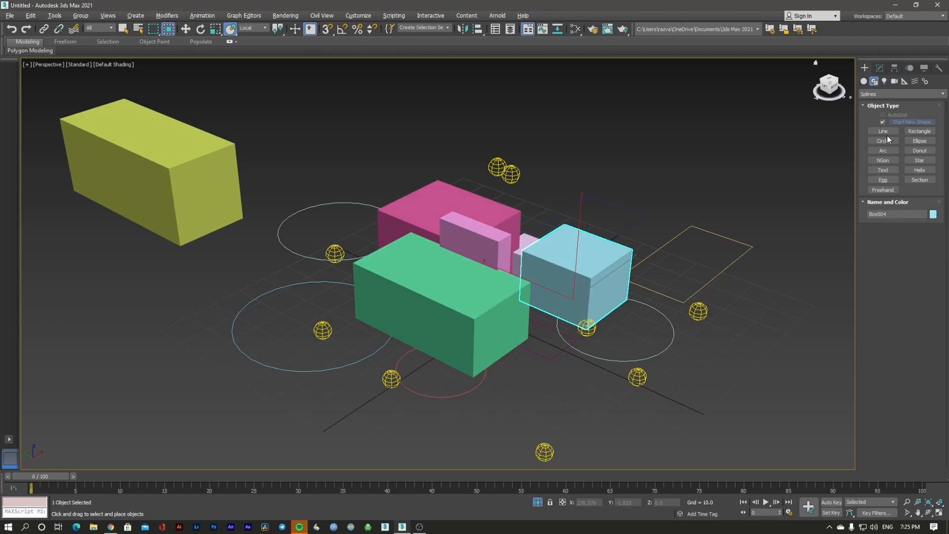
{"action": "left_click", "coordinate": [865, 81]}
{"action": "left_click", "coordinate": [883, 133]}
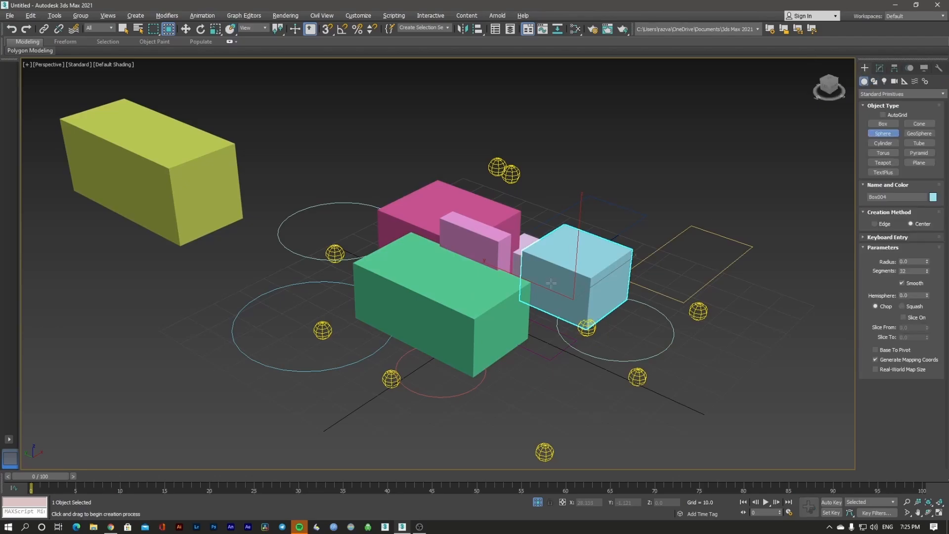
{"action": "left_click_drag", "start_coordinate": [543, 333], "coordinate": [552, 293]}
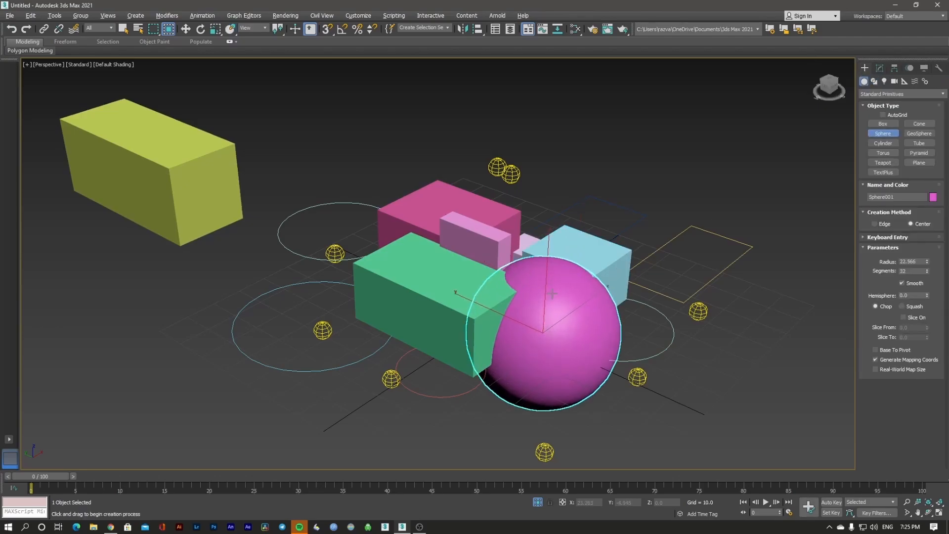
Try placing the light-blue box on the sphere's surface with Select and Place, undo it and clear the selection
{"action": "key", "text": "y"}
{"action": "left_click", "coordinate": [591, 259]}
{"action": "left_click_drag", "start_coordinate": [598, 259], "coordinate": [601, 324]}
{"action": "key", "text": "ctrl+z"}
{"action": "left_click", "coordinate": [671, 206]}
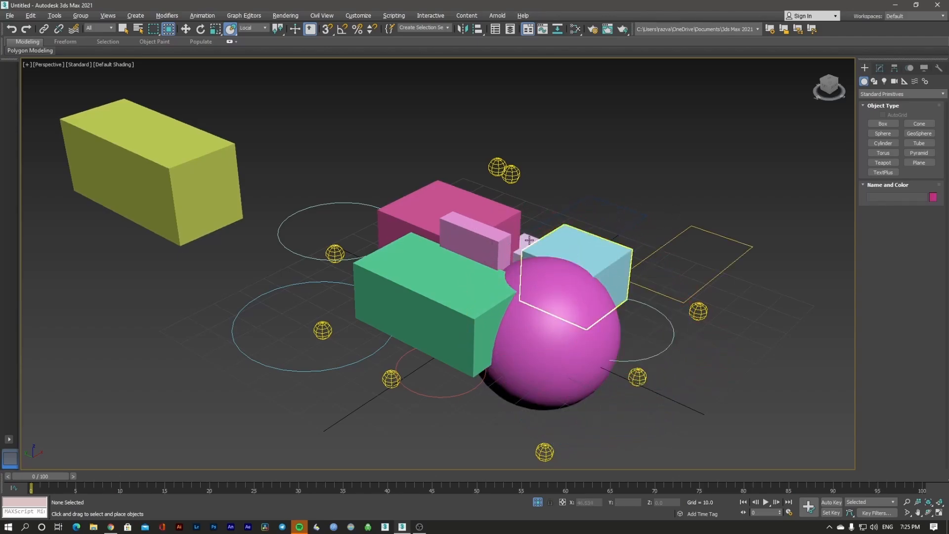
Turn on Edged Faces in the perspective view and select the sphere to inspect its mesh edges
{"action": "scroll", "coordinate": [574, 328], "scroll_direction": "up", "scroll_amount": 3}
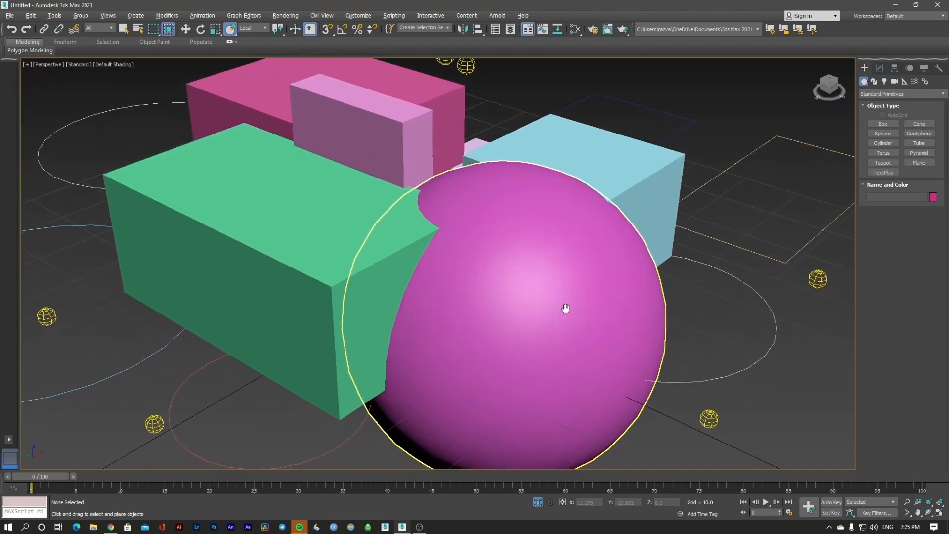
{"action": "scroll", "coordinate": [569, 311], "scroll_direction": "down", "scroll_amount": 2}
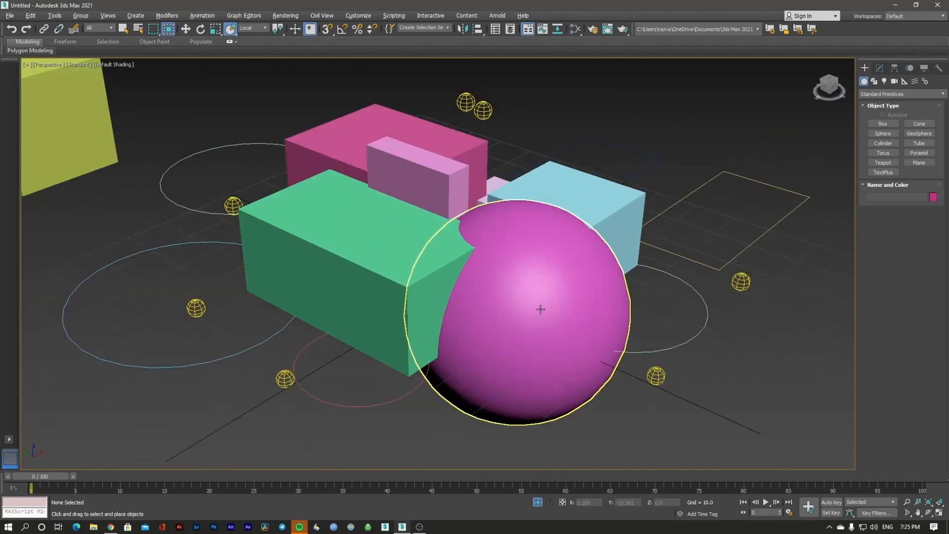
{"action": "left_click", "coordinate": [118, 64]}
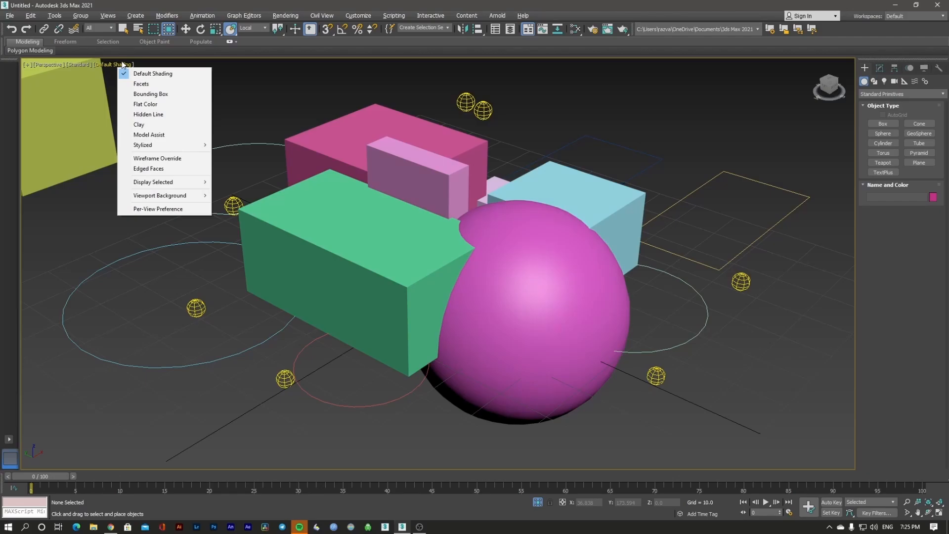
{"action": "left_click", "coordinate": [149, 169]}
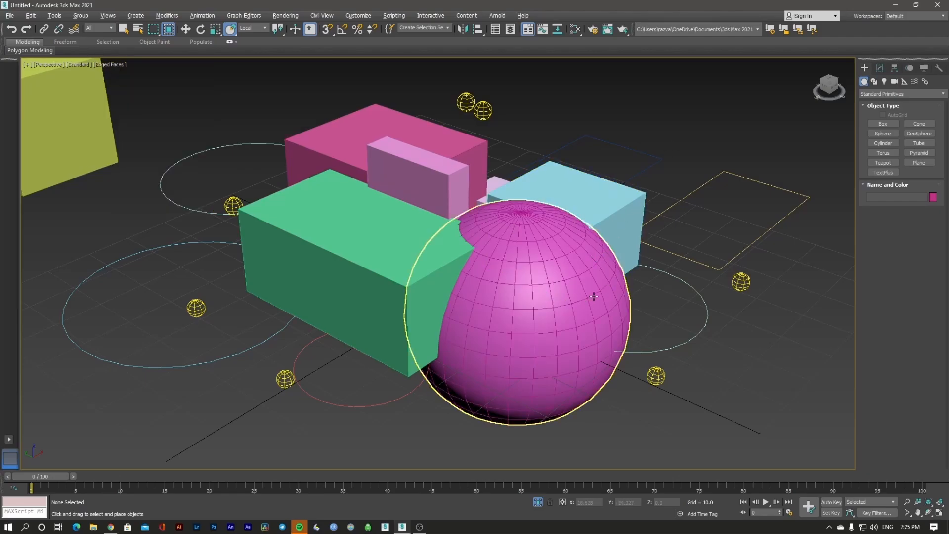
{"action": "left_click", "coordinate": [572, 310]}
{"action": "scroll", "coordinate": [572, 310], "scroll_direction": "up", "scroll_amount": 4}
{"action": "scroll", "coordinate": [569, 311], "scroll_direction": "down", "scroll_amount": 2}
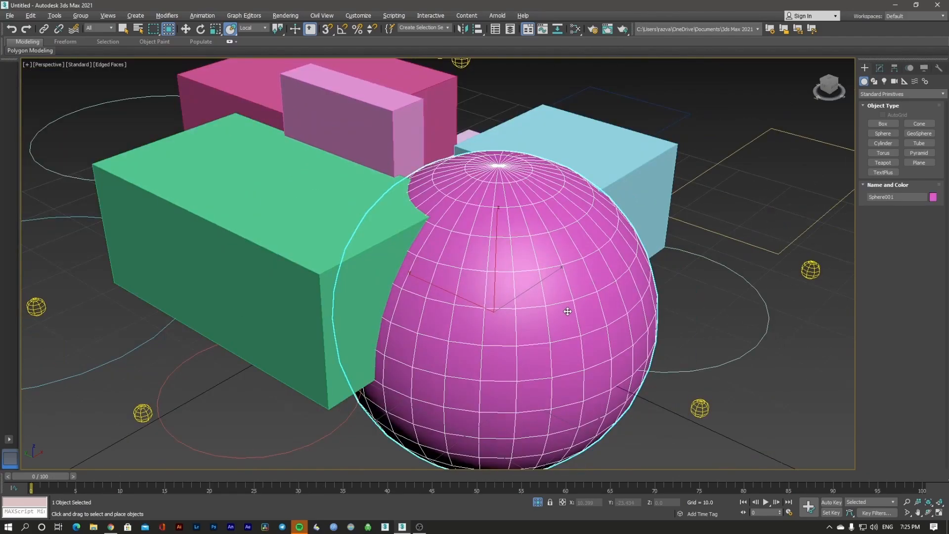
{"action": "scroll", "coordinate": [533, 312], "scroll_direction": "down", "scroll_amount": 2}
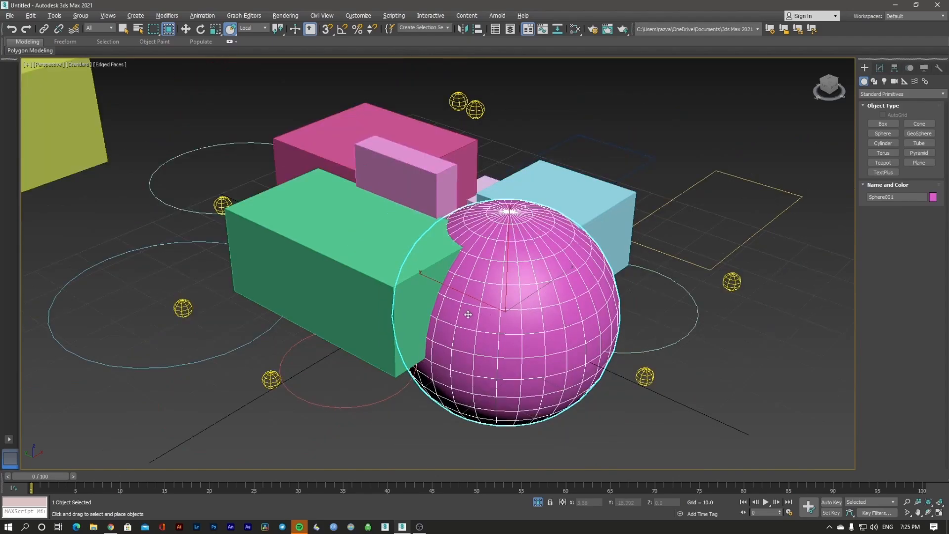
Examine the green box's edges and faces up close and from a distance, selecting and deselecting it
{"action": "left_click", "coordinate": [632, 153]}
{"action": "left_click", "coordinate": [420, 242]}
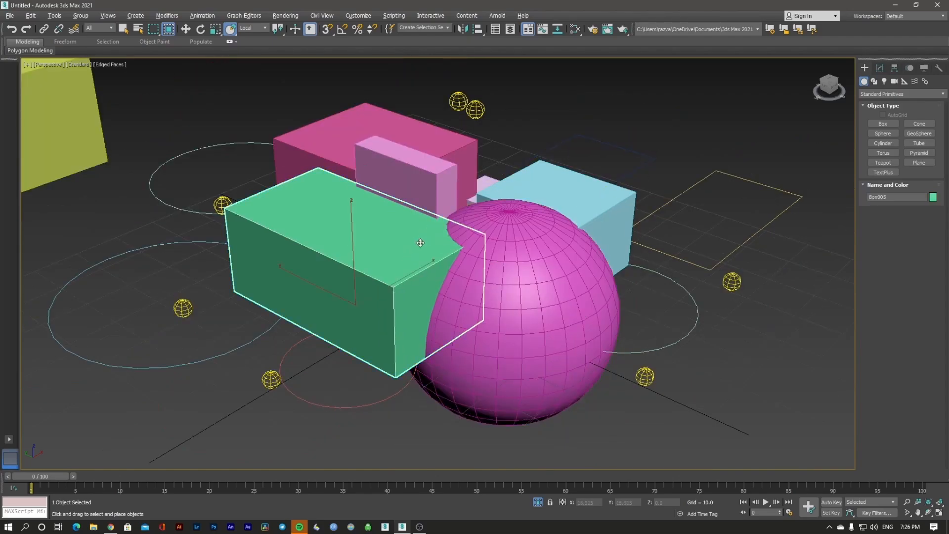
{"action": "left_click", "coordinate": [221, 270]}
{"action": "scroll", "coordinate": [221, 270], "scroll_direction": "up", "scroll_amount": 6}
{"action": "scroll", "coordinate": [319, 286], "scroll_direction": "down", "scroll_amount": 8}
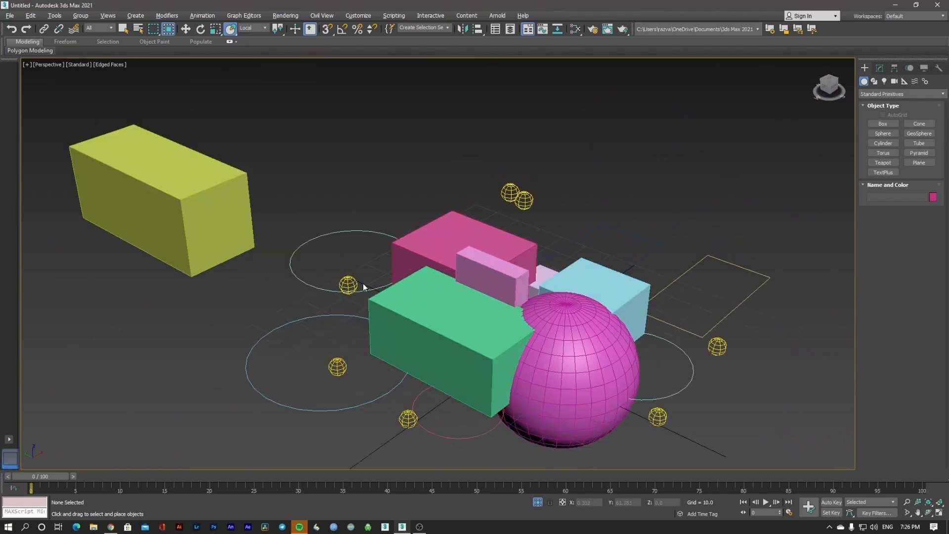
{"action": "scroll", "coordinate": [363, 286], "scroll_direction": "up", "scroll_amount": 8}
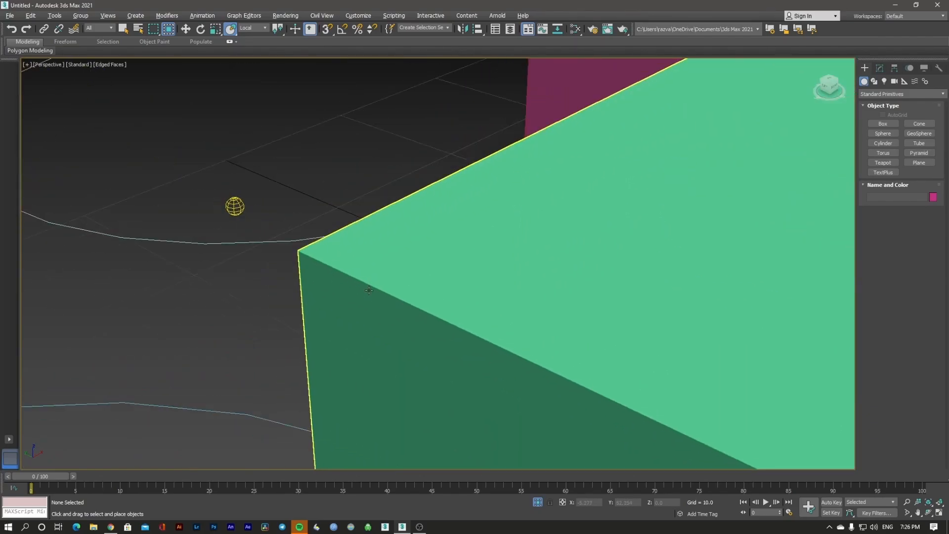
{"action": "scroll", "coordinate": [369, 290], "scroll_direction": "down", "scroll_amount": 8}
{"action": "scroll", "coordinate": [370, 286], "scroll_direction": "up", "scroll_amount": 3}
{"action": "middle_click_drag", "start_coordinate": [455, 284], "coordinate": [419, 226]}
{"action": "scroll", "coordinate": [419, 227], "scroll_direction": "down", "scroll_amount": 3}
Set the green box's length, width and height segments to 3 each and clear the selection
{"action": "left_click", "coordinate": [415, 238]}
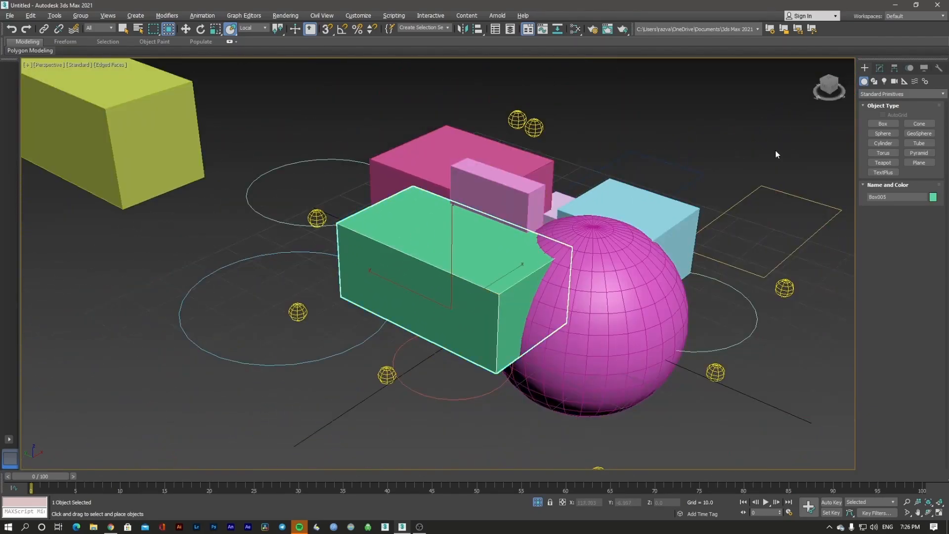
{"action": "left_click", "coordinate": [880, 69]}
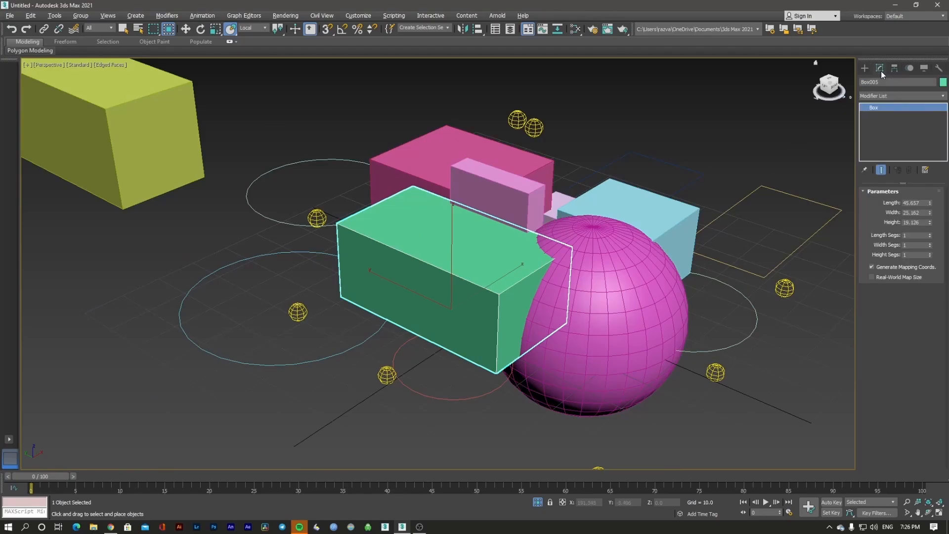
{"action": "left_click", "coordinate": [931, 235]}
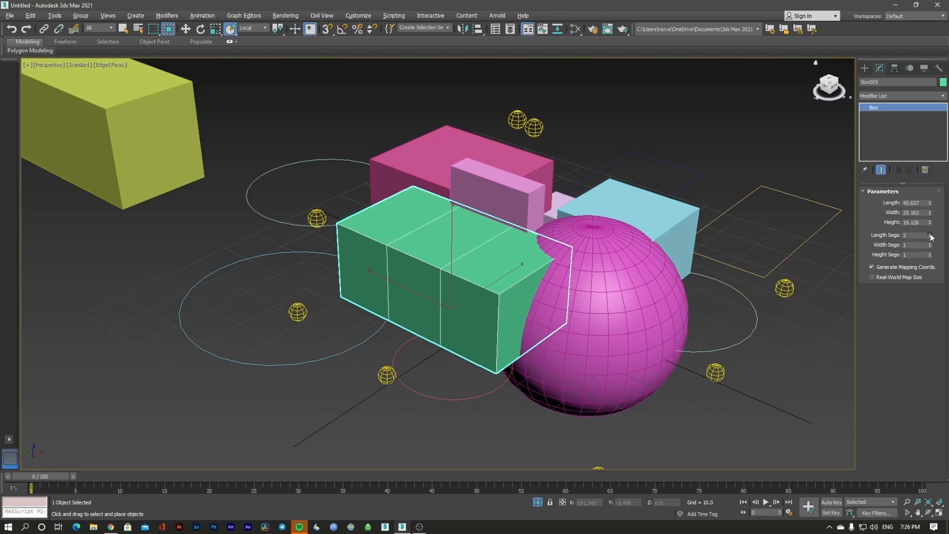
{"action": "left_click", "coordinate": [930, 244]}
{"action": "left_click", "coordinate": [930, 244]}
{"action": "left_click", "coordinate": [931, 254]}
{"action": "left_click", "coordinate": [930, 254]}
{"action": "left_click", "coordinate": [663, 166]}
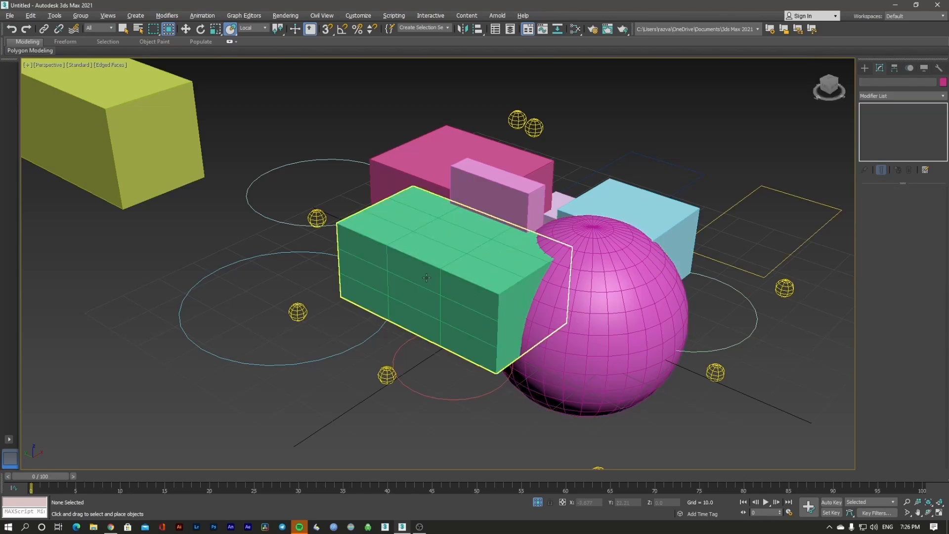
Examine the green box's segments, select the sphere, and display the perspective view in Bounding Box shading with nothing selected
{"action": "scroll", "coordinate": [431, 281], "scroll_direction": "up", "scroll_amount": 4}
{"action": "scroll", "coordinate": [435, 275], "scroll_direction": "down", "scroll_amount": 3}
{"action": "scroll", "coordinate": [447, 276], "scroll_direction": "up", "scroll_amount": 3}
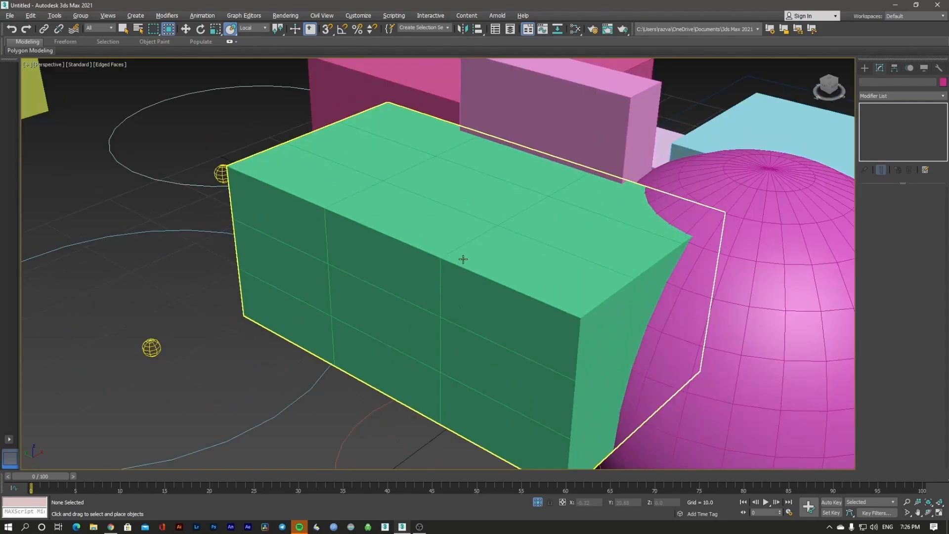
{"action": "scroll", "coordinate": [460, 259], "scroll_direction": "down", "scroll_amount": 3}
{"action": "middle_click_drag", "start_coordinate": [471, 252], "coordinate": [420, 282]}
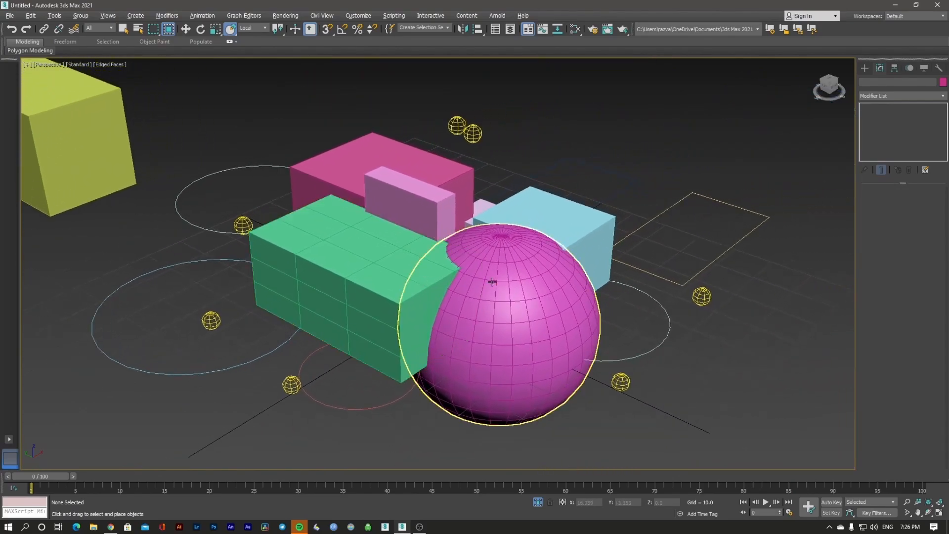
{"action": "left_click", "coordinate": [495, 274]}
{"action": "left_click", "coordinate": [98, 64]}
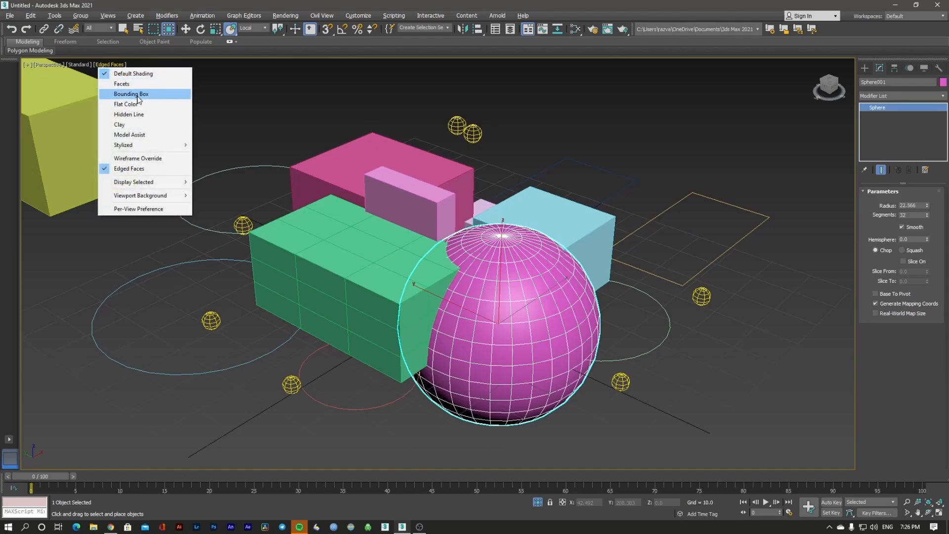
{"action": "left_click", "coordinate": [132, 93]}
{"action": "left_click", "coordinate": [349, 164]}
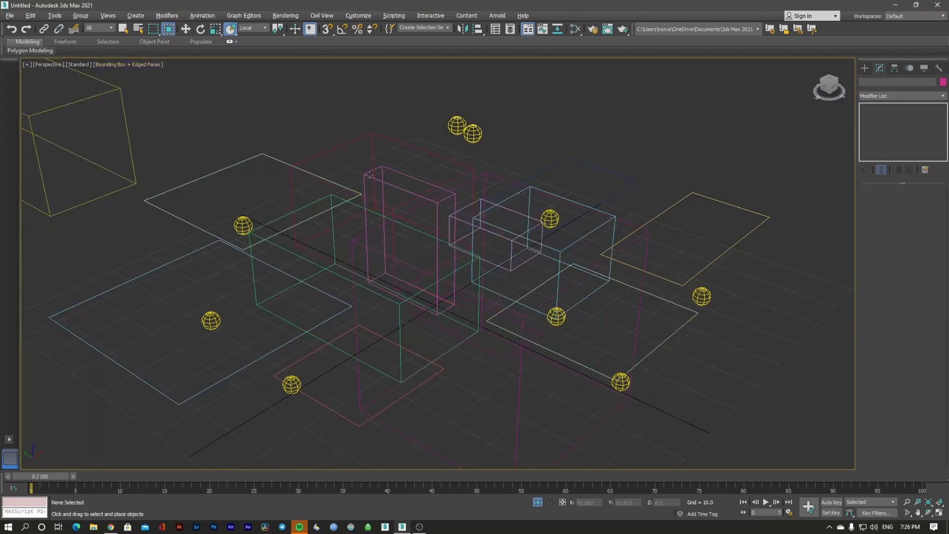
{"action": "scroll", "coordinate": [457, 216], "scroll_direction": "down", "scroll_amount": 3}
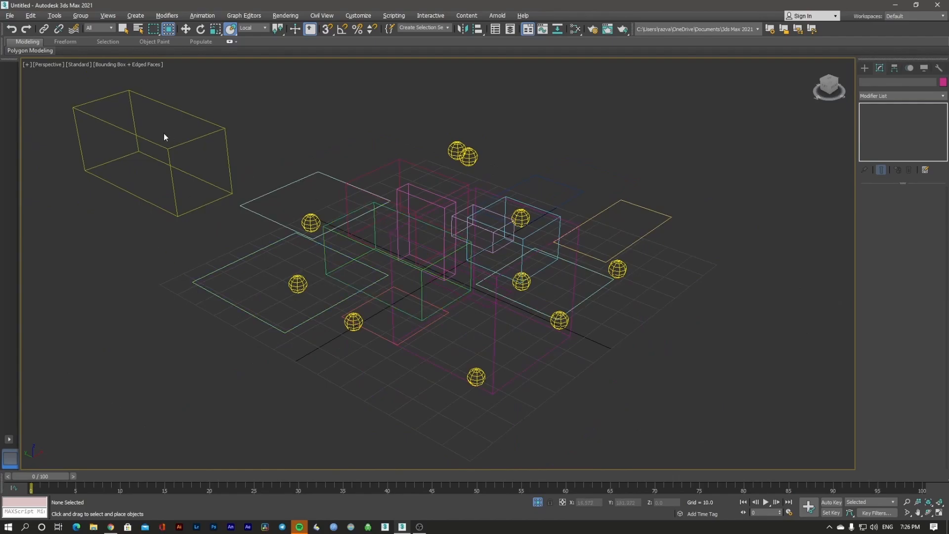
Preview the scene's objects in the perspective view with Facets shading and with Flat Color shading
{"action": "left_click", "coordinate": [113, 66]}
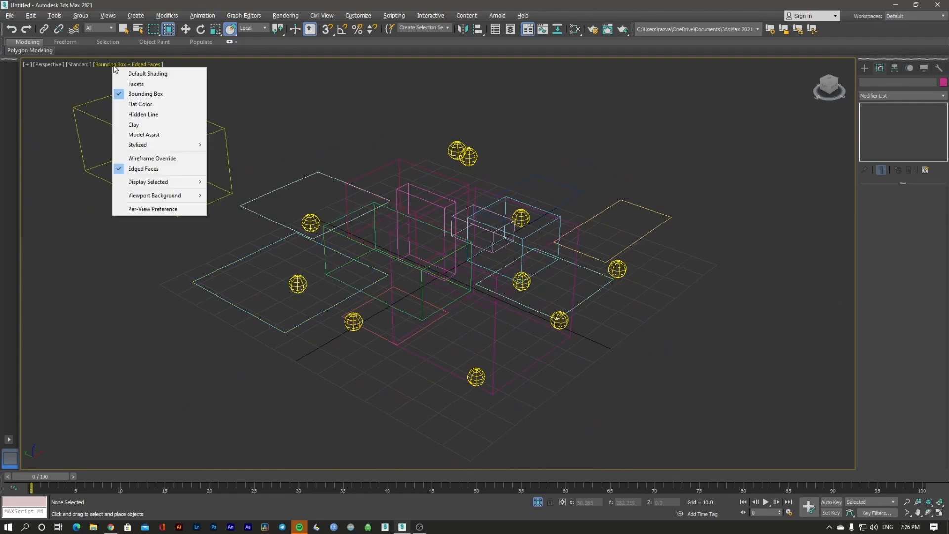
{"action": "left_click", "coordinate": [136, 85]}
{"action": "left_click", "coordinate": [116, 66]}
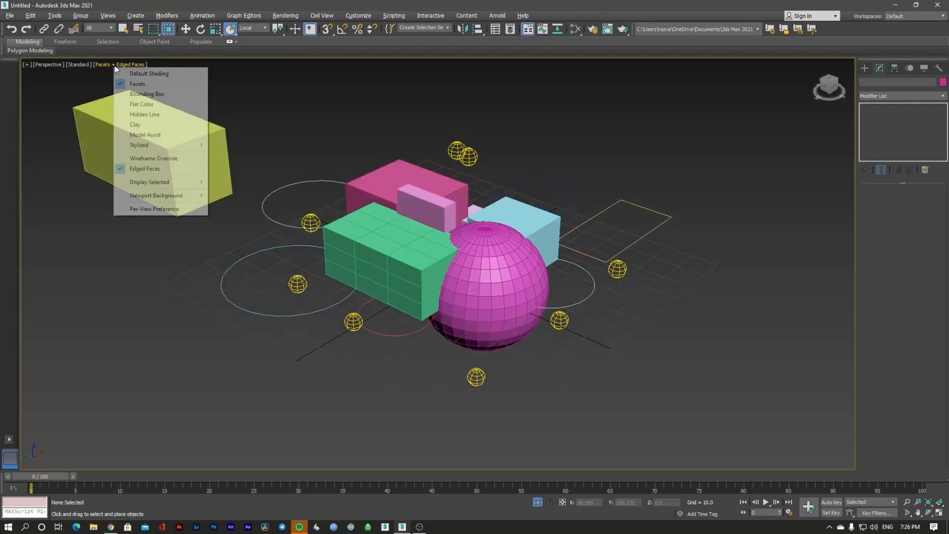
{"action": "left_click", "coordinate": [150, 105]}
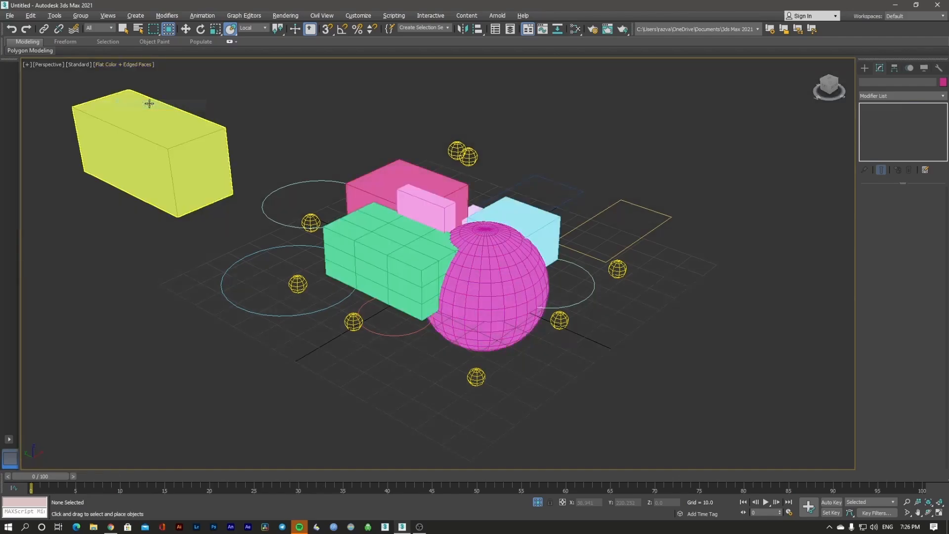
{"action": "scroll", "coordinate": [418, 259], "scroll_direction": "up", "scroll_amount": 2}
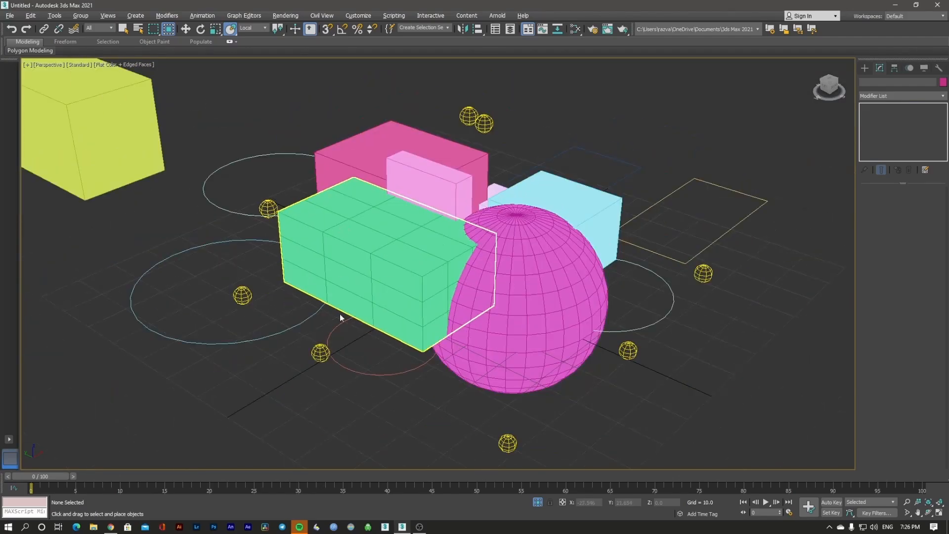
{"action": "middle_click_drag", "start_coordinate": [393, 235], "coordinate": [371, 240]}
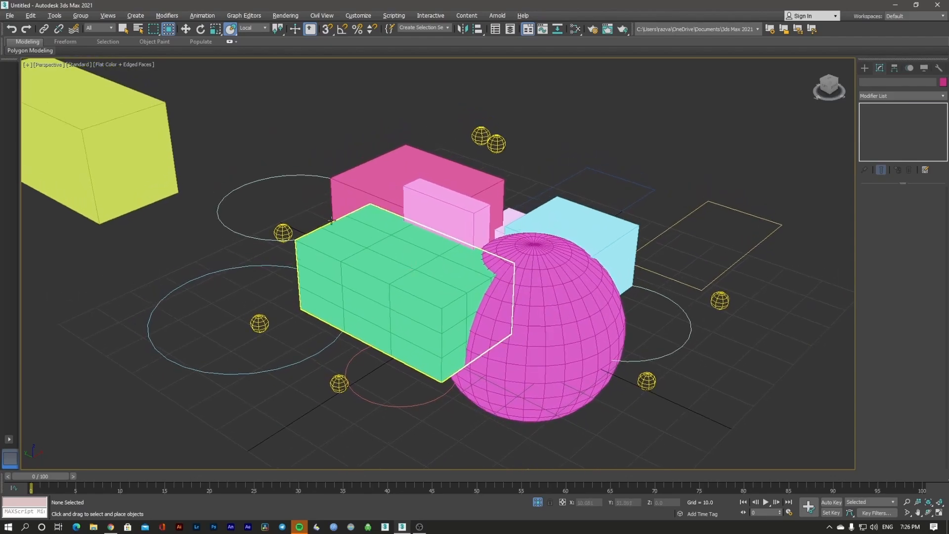
Set the perspective view's shading to Hidden Line and inspect the objects' edges
{"action": "left_click", "coordinate": [123, 68]}
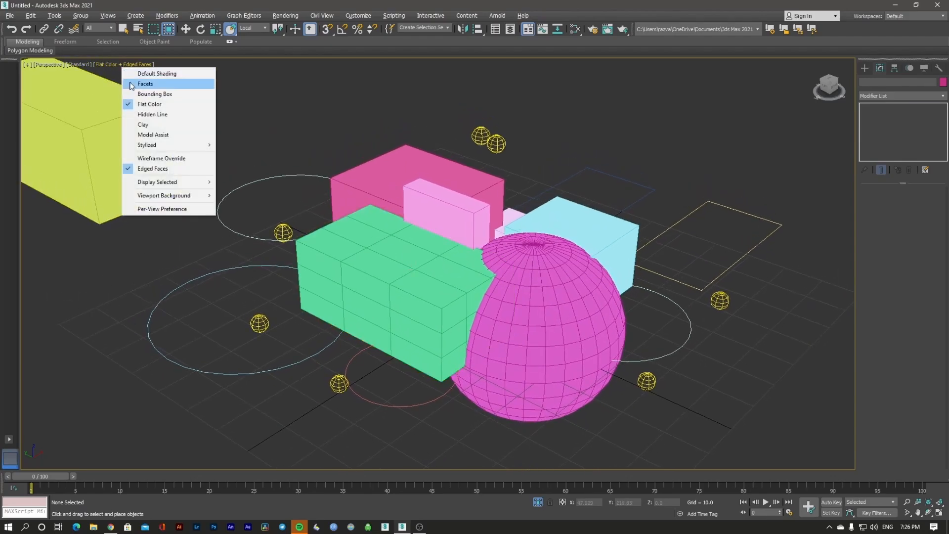
{"action": "left_click", "coordinate": [156, 111]}
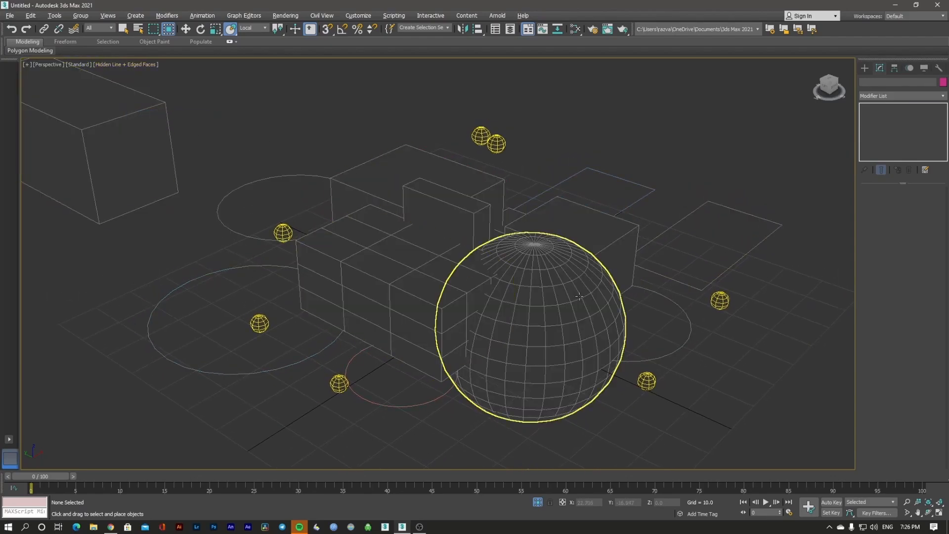
{"action": "scroll", "coordinate": [555, 310], "scroll_direction": "down", "scroll_amount": 5}
{"action": "scroll", "coordinate": [564, 322], "scroll_direction": "up", "scroll_amount": 4}
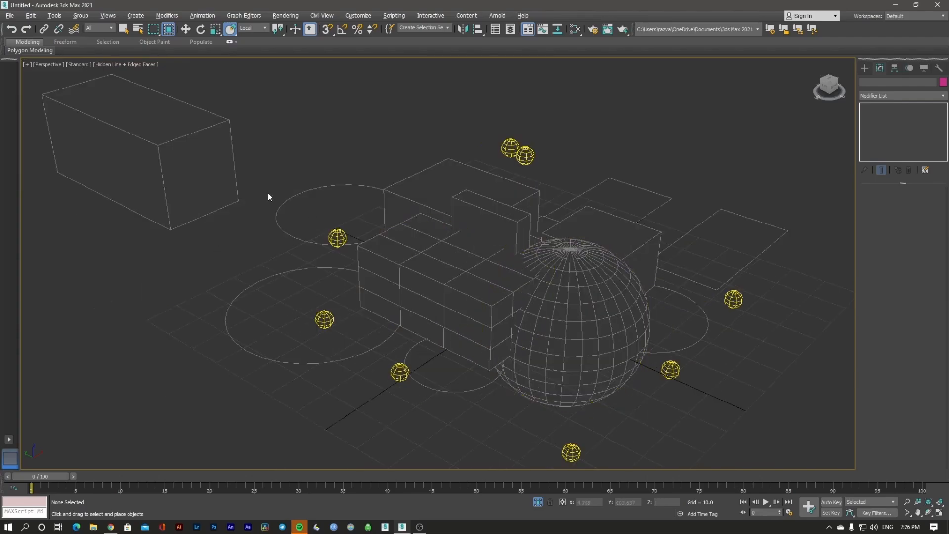
Display the perspective view in Clay shading and select the sphere
{"action": "left_click", "coordinate": [129, 68]}
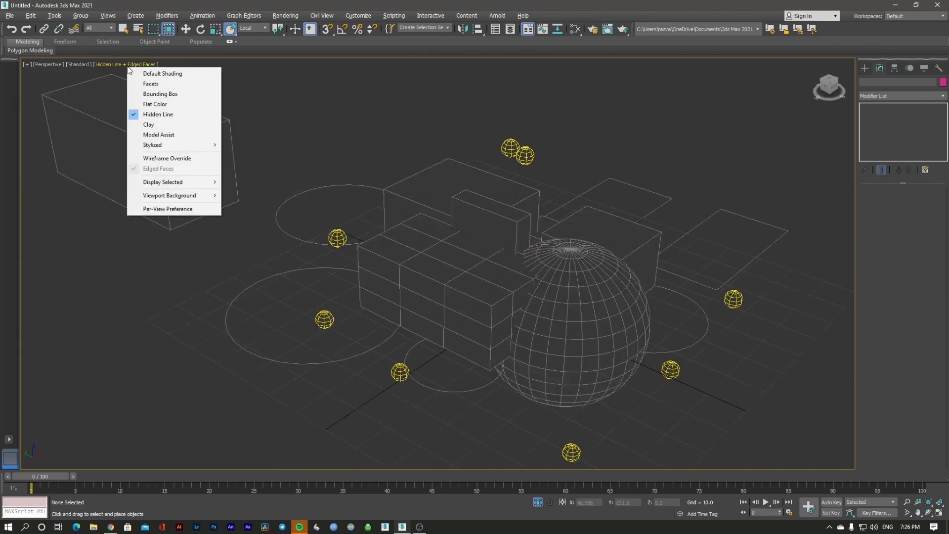
{"action": "left_click", "coordinate": [174, 126]}
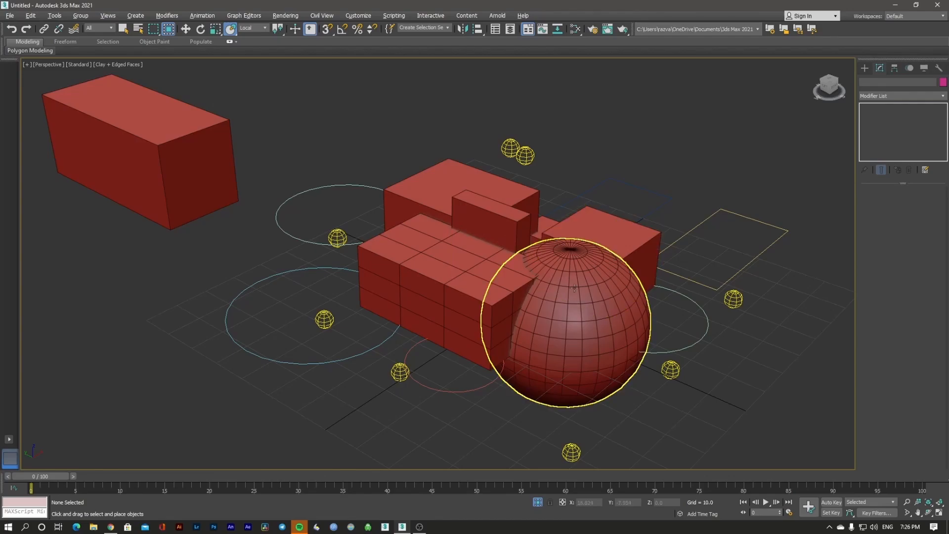
{"action": "middle_click_drag", "start_coordinate": [585, 295], "coordinate": [561, 307]}
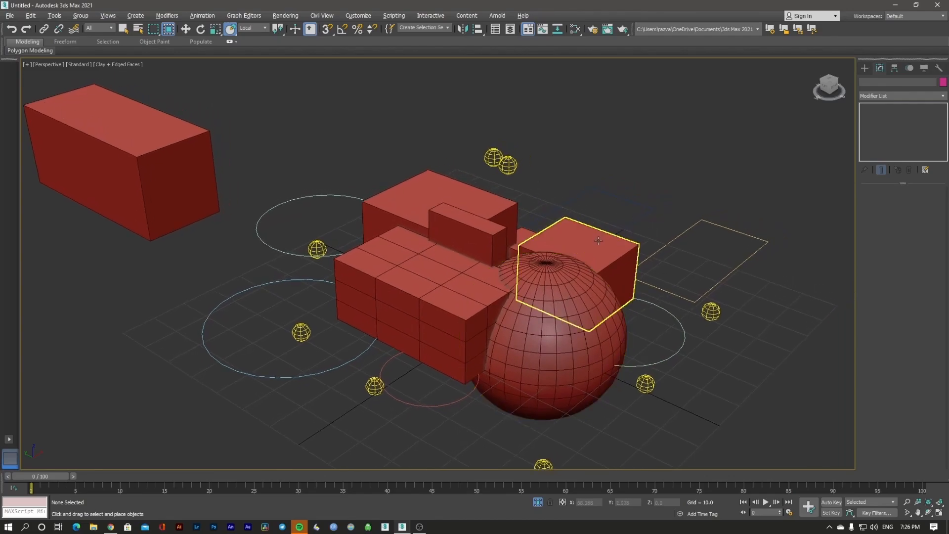
{"action": "left_click", "coordinate": [569, 274]}
{"action": "left_click", "coordinate": [568, 274]}
Preview the scene with Model Assist shading and with the stylized Graphite look, leaving nothing selected
{"action": "left_click", "coordinate": [121, 66]}
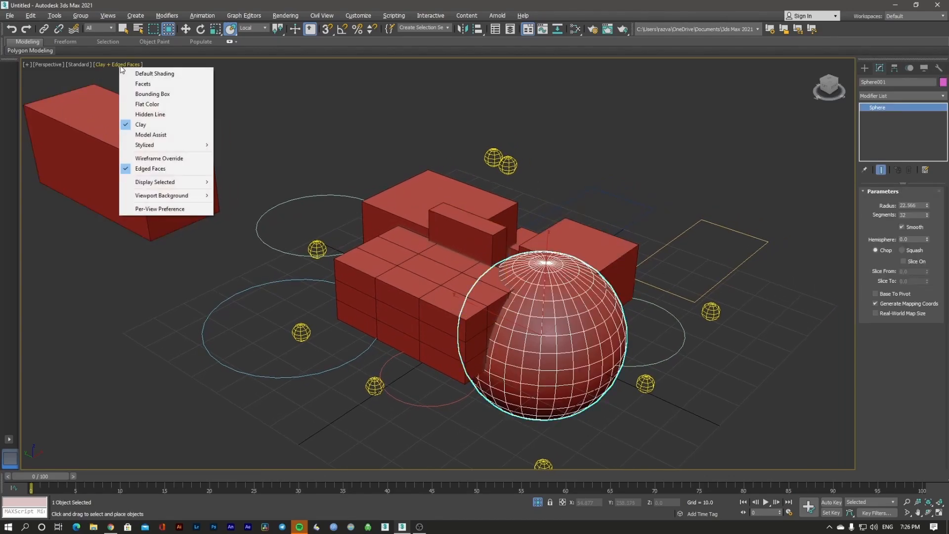
{"action": "left_click", "coordinate": [173, 134]}
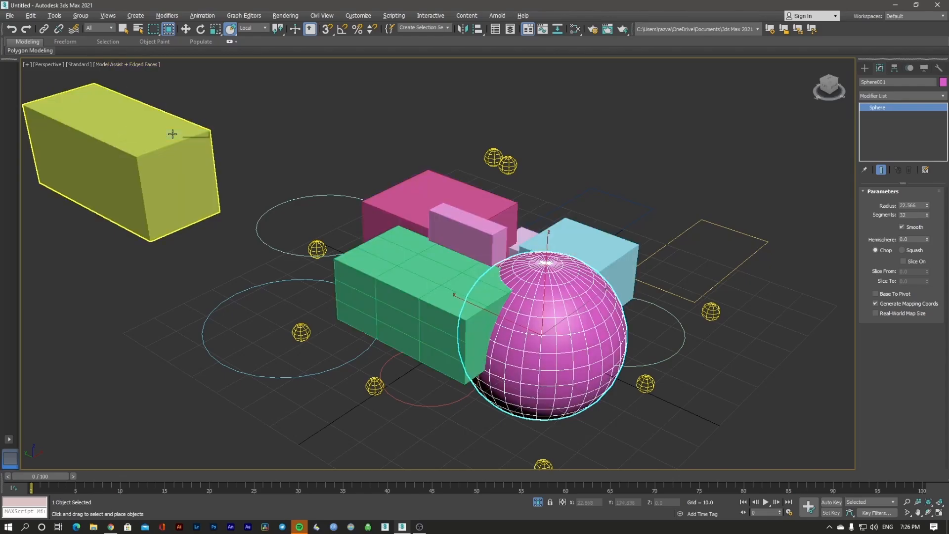
{"action": "left_click", "coordinate": [130, 64]}
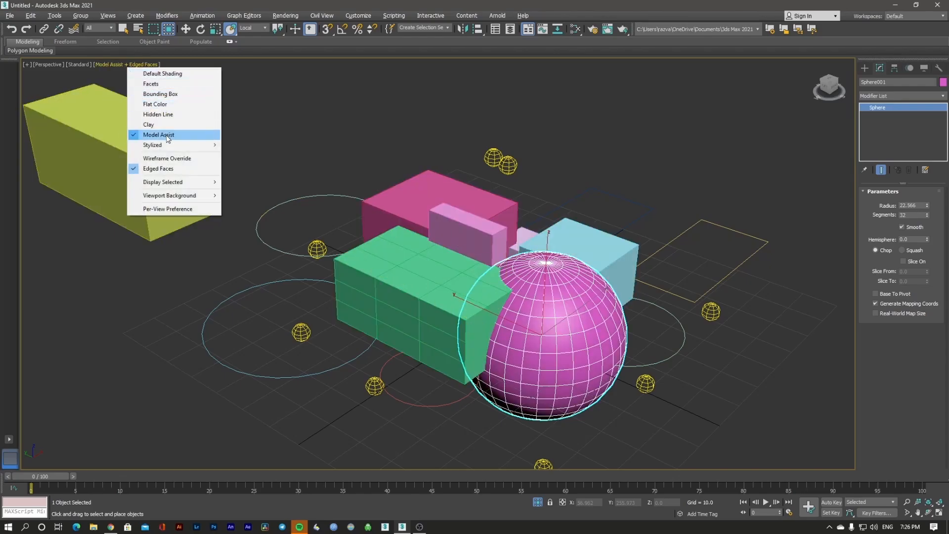
{"action": "mouse_move", "coordinate": [170, 145]}
{"action": "left_click", "coordinate": [267, 144]}
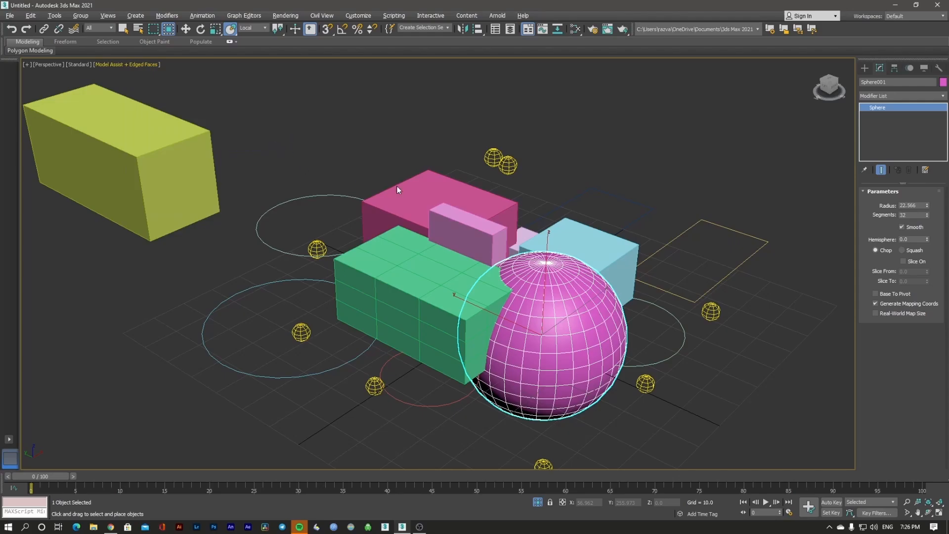
{"action": "left_click", "coordinate": [637, 173]}
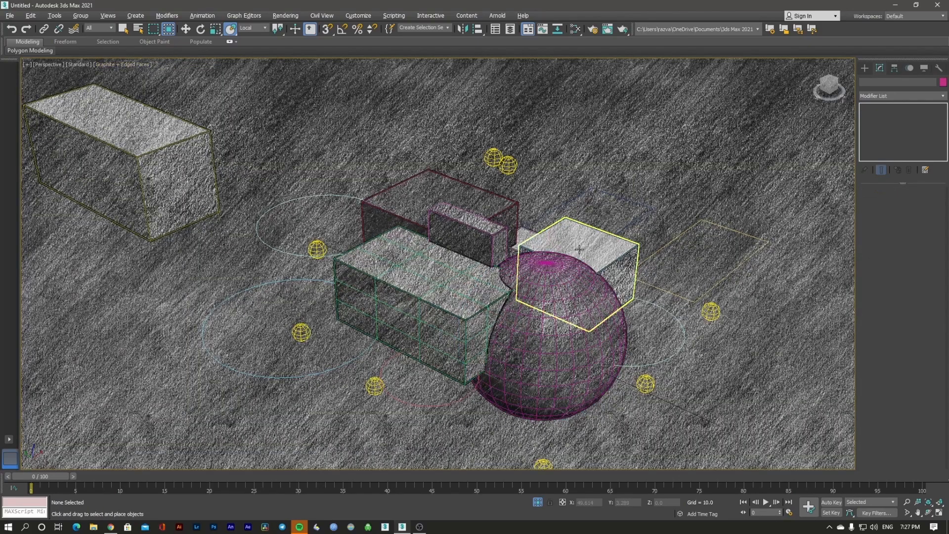
{"action": "middle_click_drag", "start_coordinate": [539, 267], "coordinate": [532, 293], "text": "alt"}
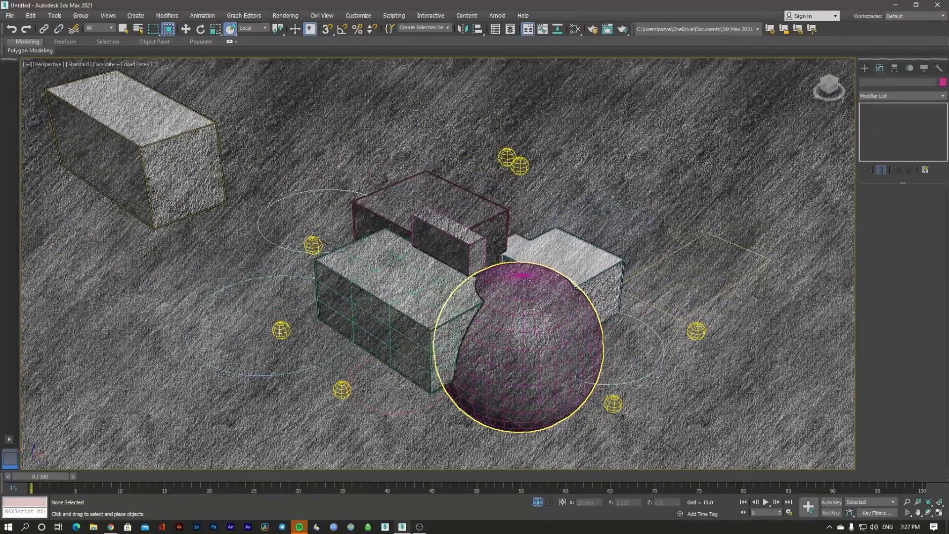
Restore Default Shading in the perspective view and select the sphere
{"action": "left_click", "coordinate": [122, 64]}
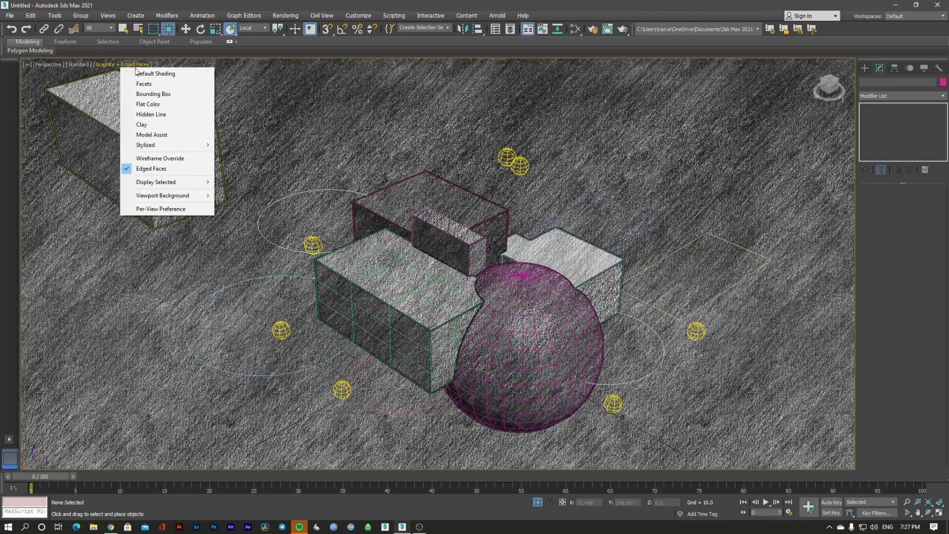
{"action": "left_click", "coordinate": [149, 74]}
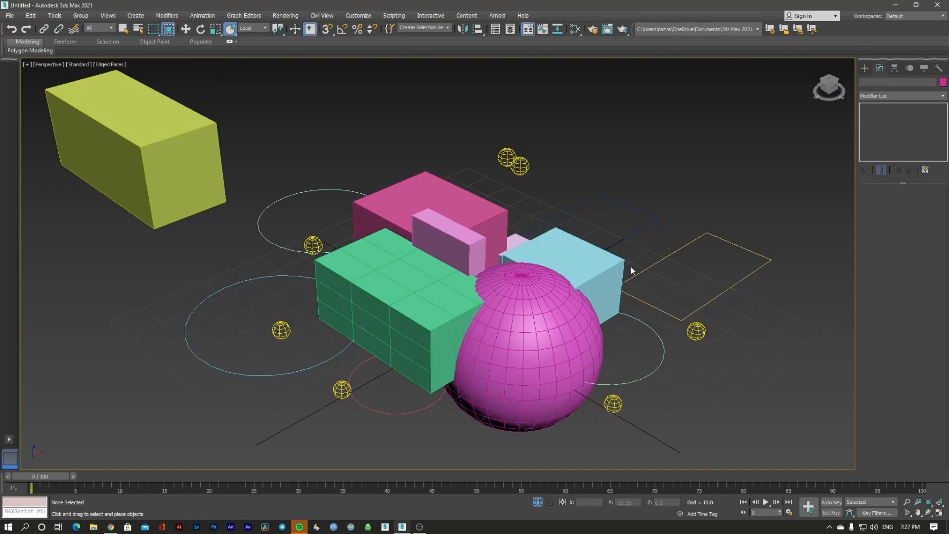
{"action": "left_click", "coordinate": [526, 321]}
{"action": "scroll", "coordinate": [526, 322], "scroll_direction": "down", "scroll_amount": 5}
{"action": "scroll", "coordinate": [501, 309], "scroll_direction": "up", "scroll_amount": 4}
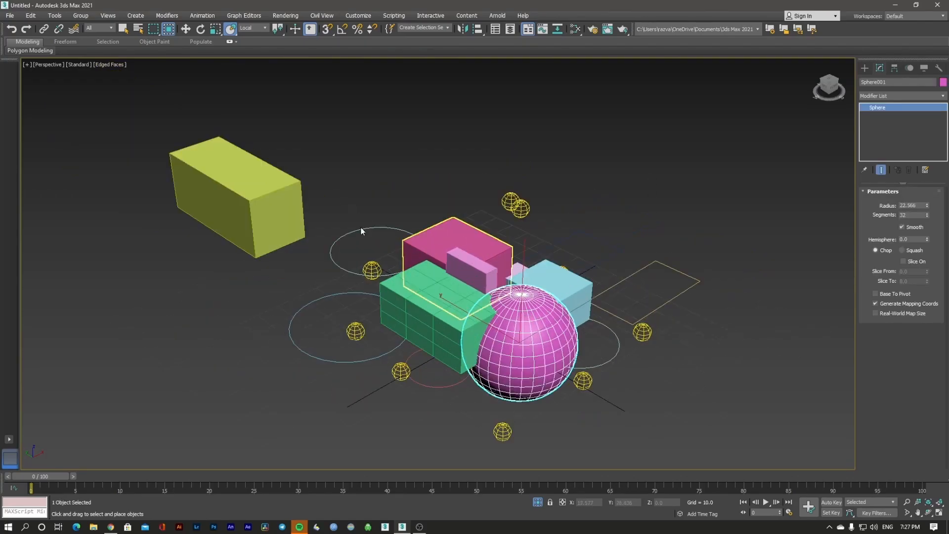
Examine the reference coordinate system options and activate the Move tool for the selected sphere
{"action": "left_click", "coordinate": [261, 29]}
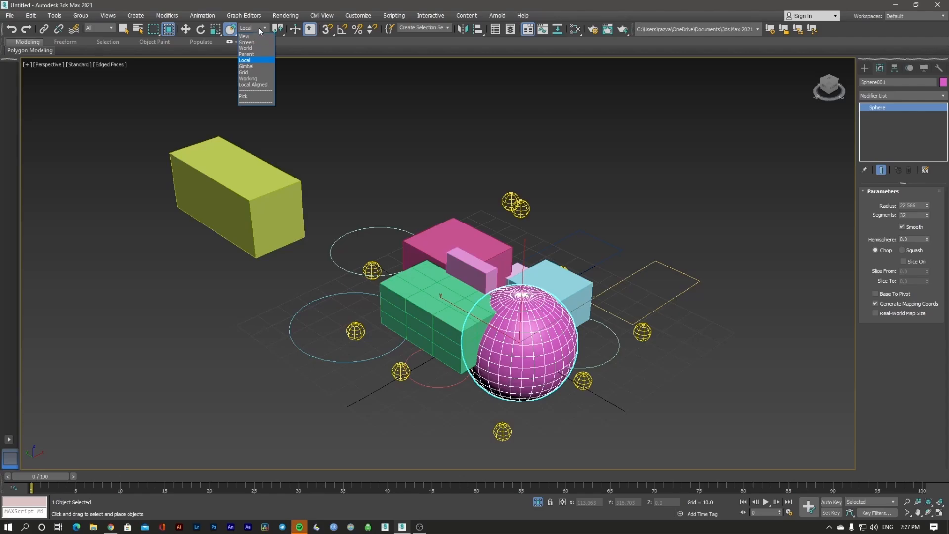
{"action": "left_click", "coordinate": [397, 145]}
{"action": "left_click", "coordinate": [424, 174]}
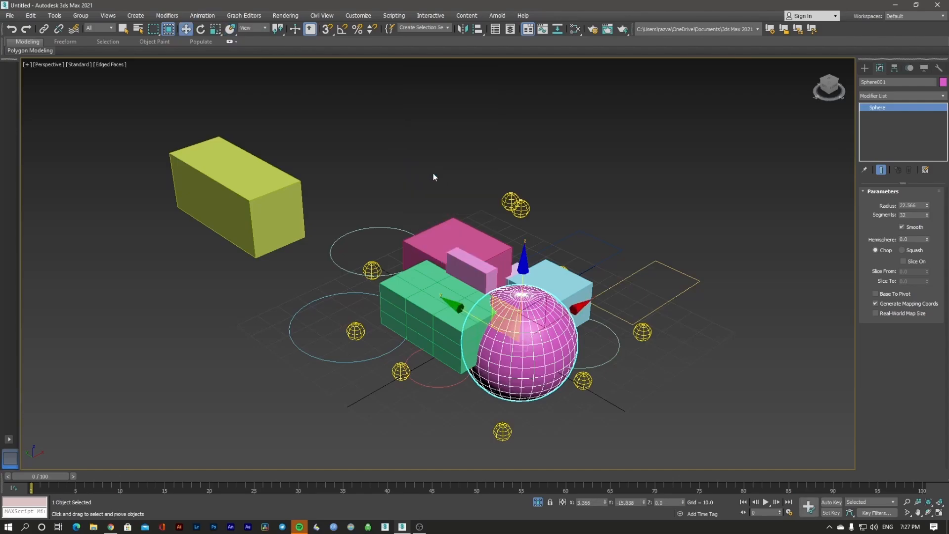
{"action": "left_click", "coordinate": [253, 27]}
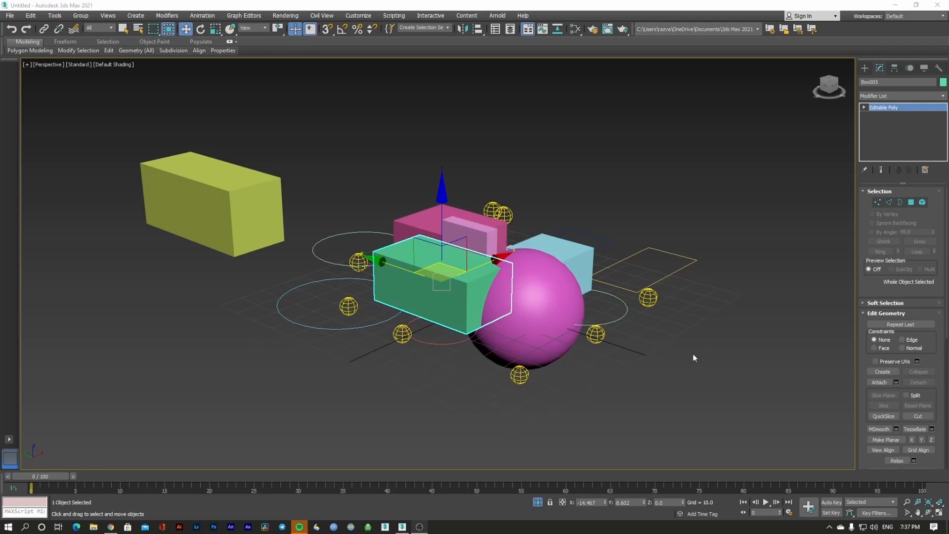
Deselect the green box, select all objects in the scene with a selection region, and delete them
{"action": "middle_click_drag", "start_coordinate": [509, 319], "coordinate": [512, 317], "text": "alt"}
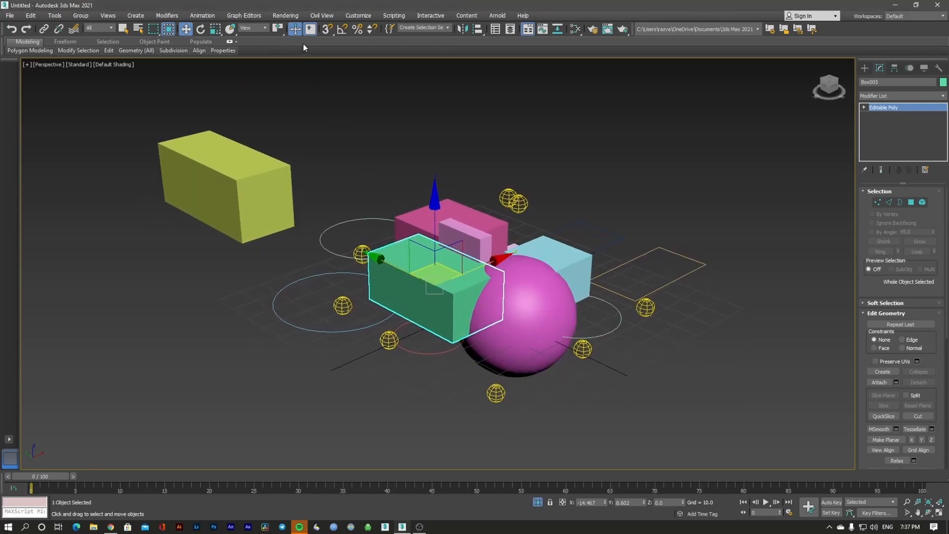
{"action": "left_click", "coordinate": [295, 30]}
{"action": "left_click", "coordinate": [345, 186]}
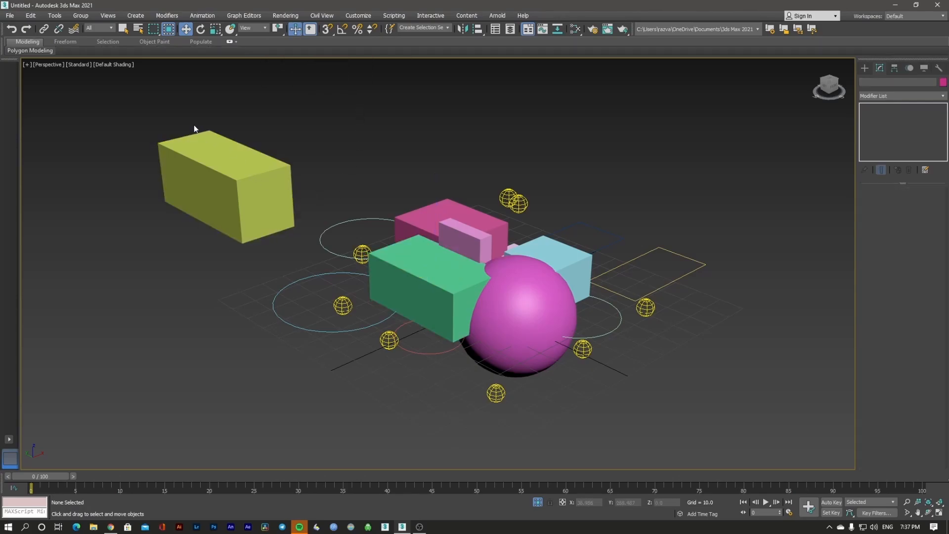
{"action": "left_click_drag", "start_coordinate": [358, 197], "coordinate": [768, 421]}
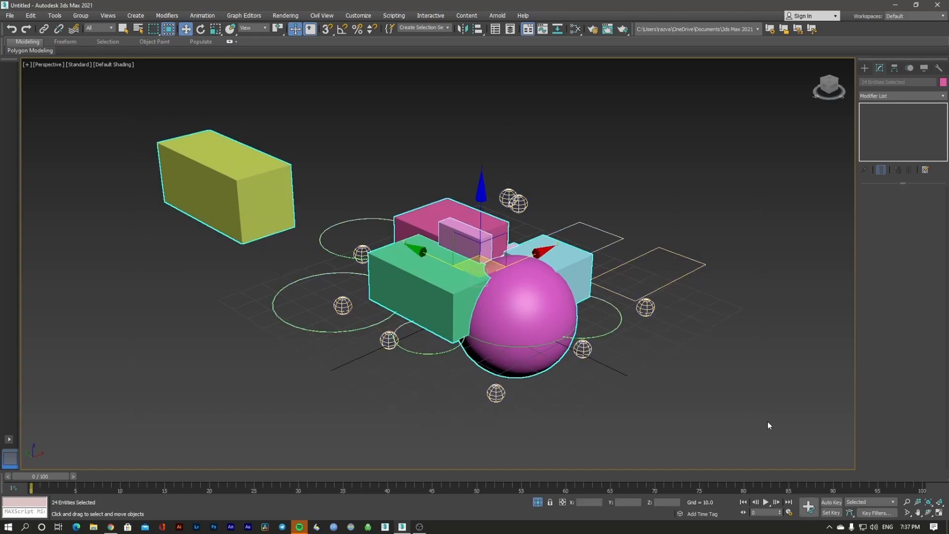
{"action": "key", "text": "Delete"}
Create a standard box about 72 long and 65 wide over the grid's centre, and delete it
{"action": "left_click", "coordinate": [864, 68]}
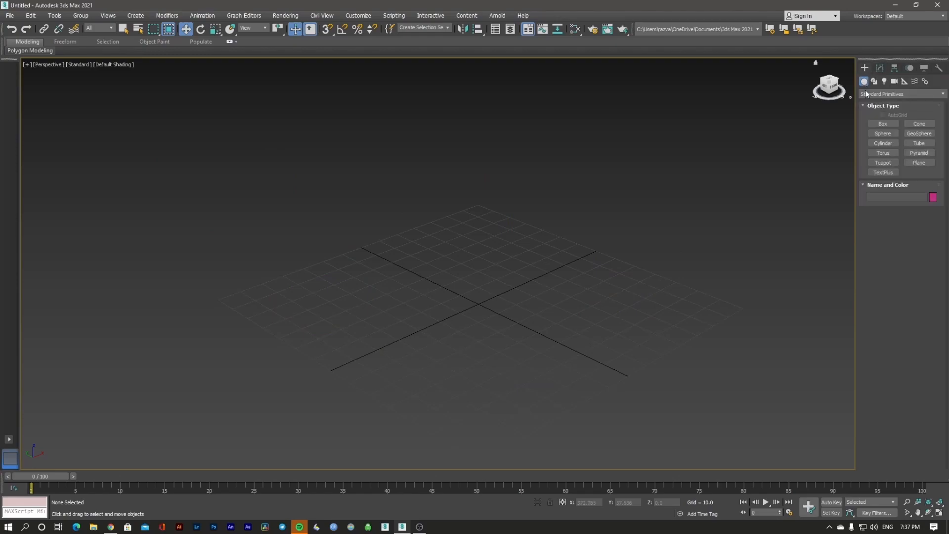
{"action": "left_click", "coordinate": [884, 124]}
{"action": "left_click_drag", "start_coordinate": [483, 267], "coordinate": [500, 395]}
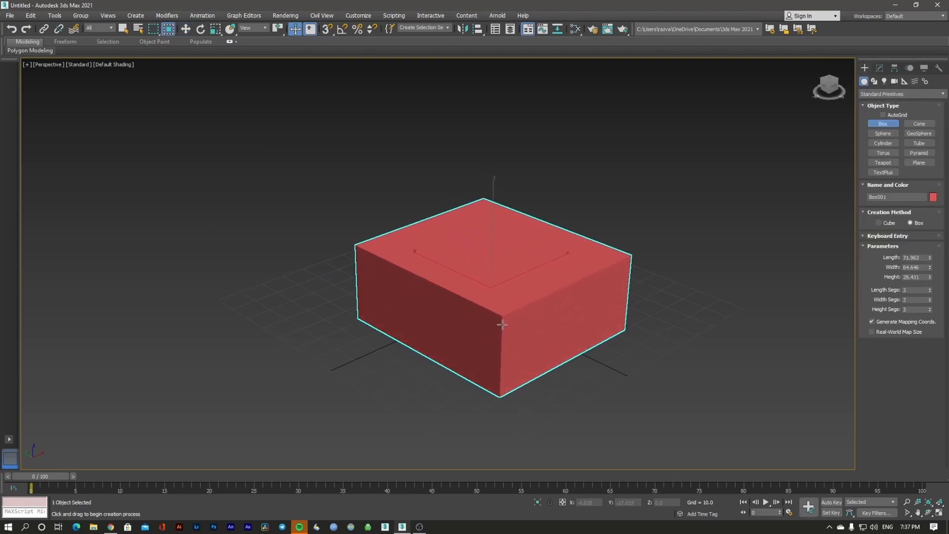
{"action": "left_click", "coordinate": [509, 317]}
{"action": "key", "text": "w"}
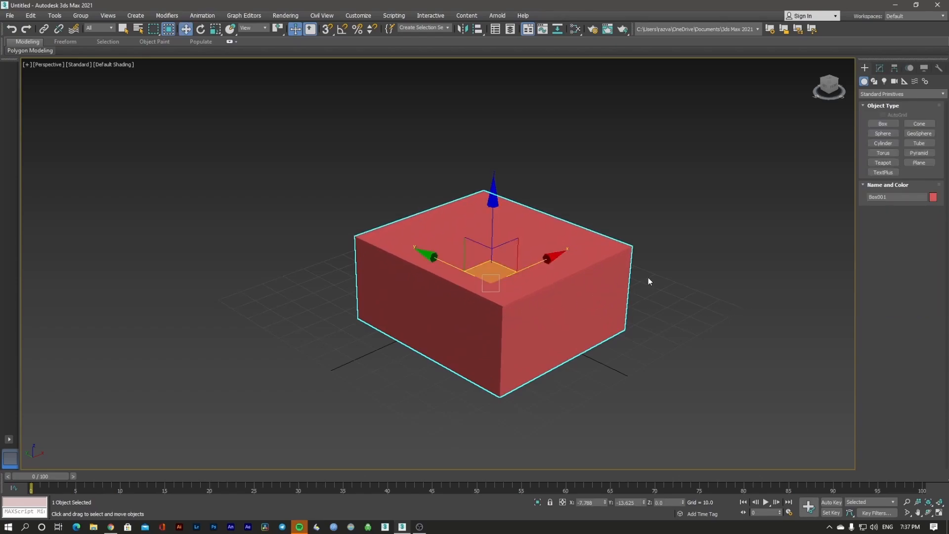
{"action": "key", "text": "Delete"}
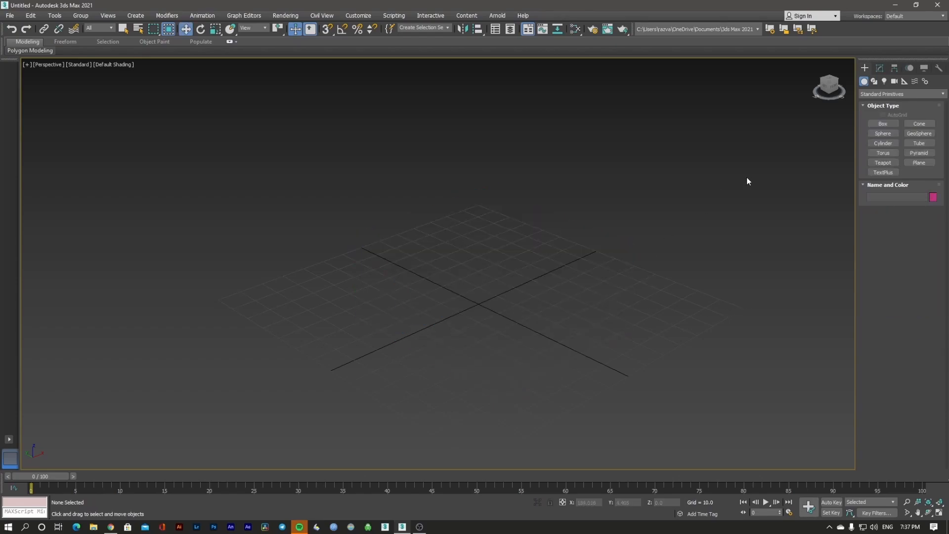
Create a standard box about 98 long, 60 wide and 46 high with 5 length, width and height segments
{"action": "left_click", "coordinate": [885, 124]}
{"action": "double_click", "coordinate": [920, 291]}
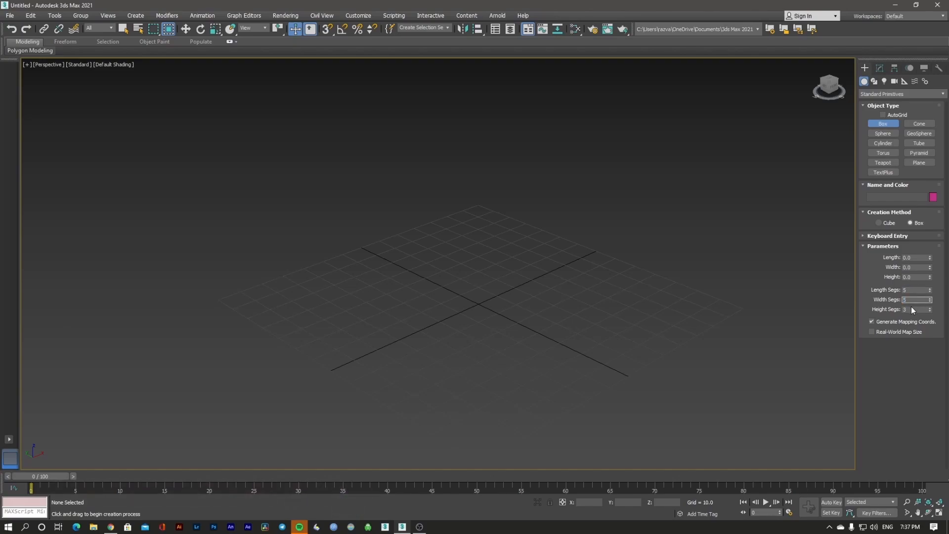
{"action": "double_click", "coordinate": [911, 309]}
{"action": "type", "text": "5"}
{"action": "left_click", "coordinate": [911, 300]}
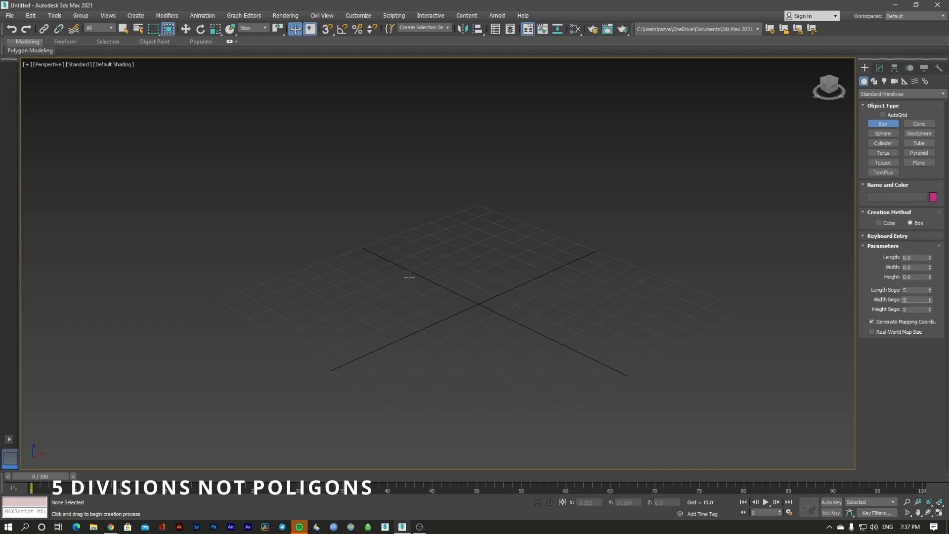
{"action": "left_click_drag", "start_coordinate": [363, 287], "coordinate": [656, 326]}
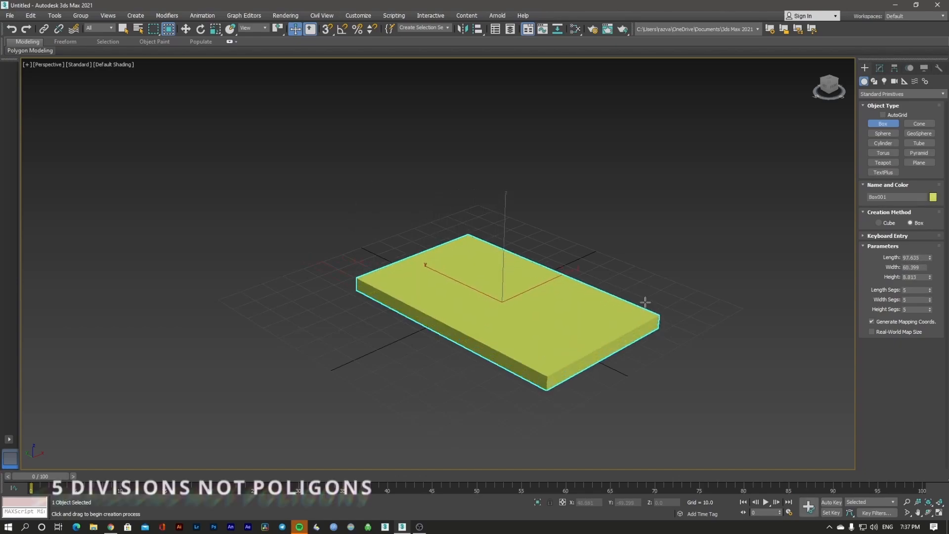
{"action": "left_click", "coordinate": [618, 211]}
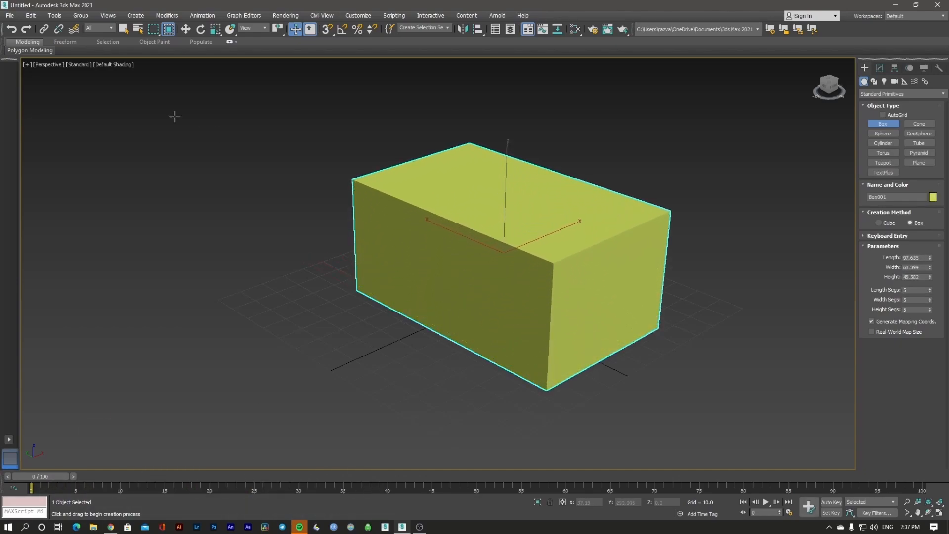
Display the perspective view with Edged Faces and activate the Move tool with the box selected
{"action": "left_click", "coordinate": [110, 63]}
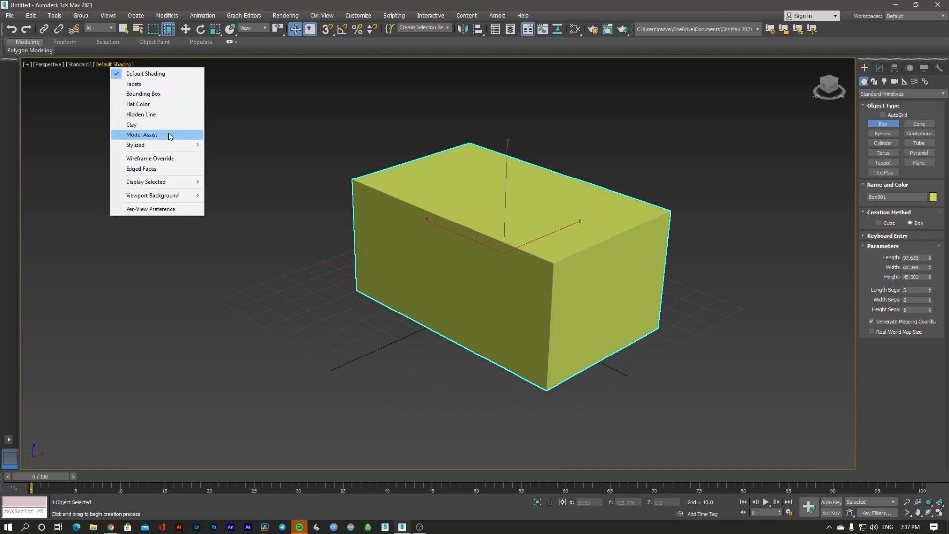
{"action": "left_click", "coordinate": [167, 171]}
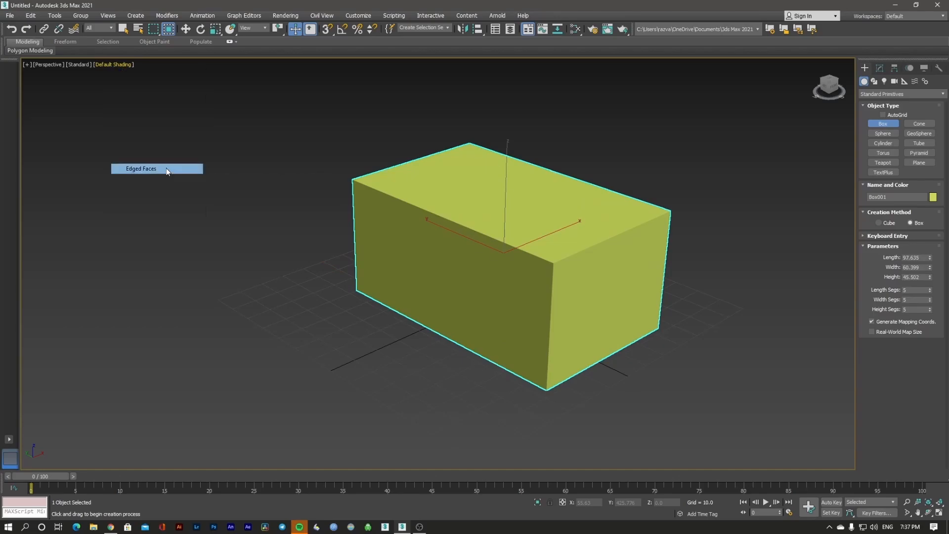
{"action": "key", "text": "w"}
{"action": "left_click", "coordinate": [640, 162]}
{"action": "left_click", "coordinate": [576, 224]}
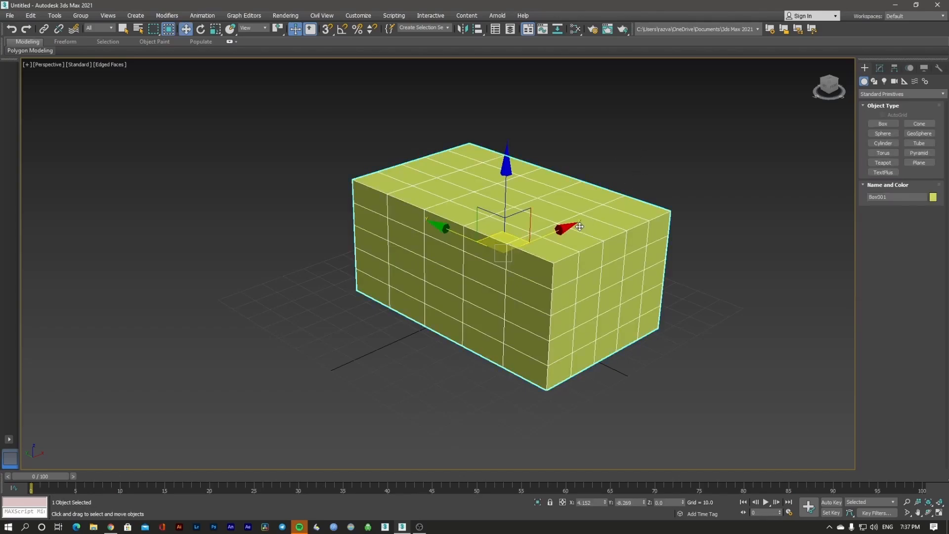
{"action": "left_click", "coordinate": [883, 124]}
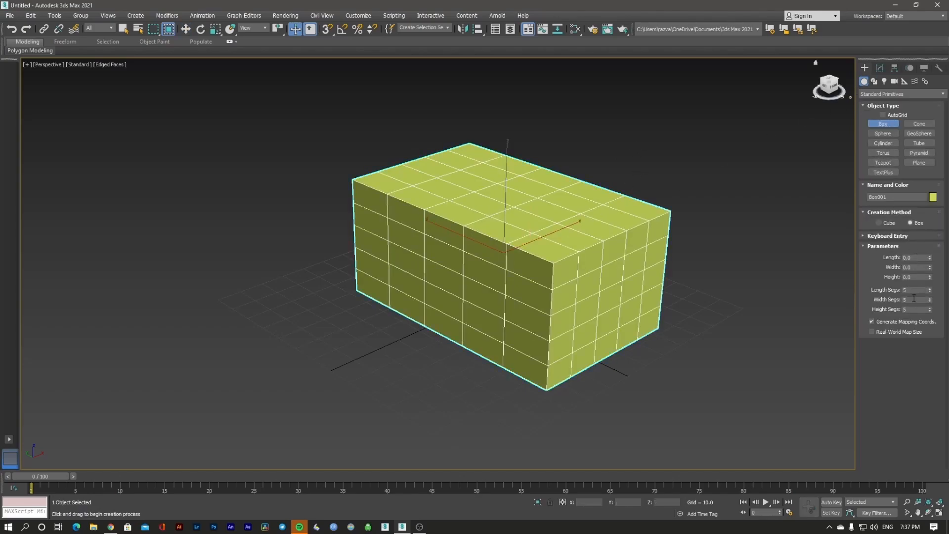
{"action": "right_click", "coordinate": [779, 284]}
{"action": "left_click", "coordinate": [752, 278]}
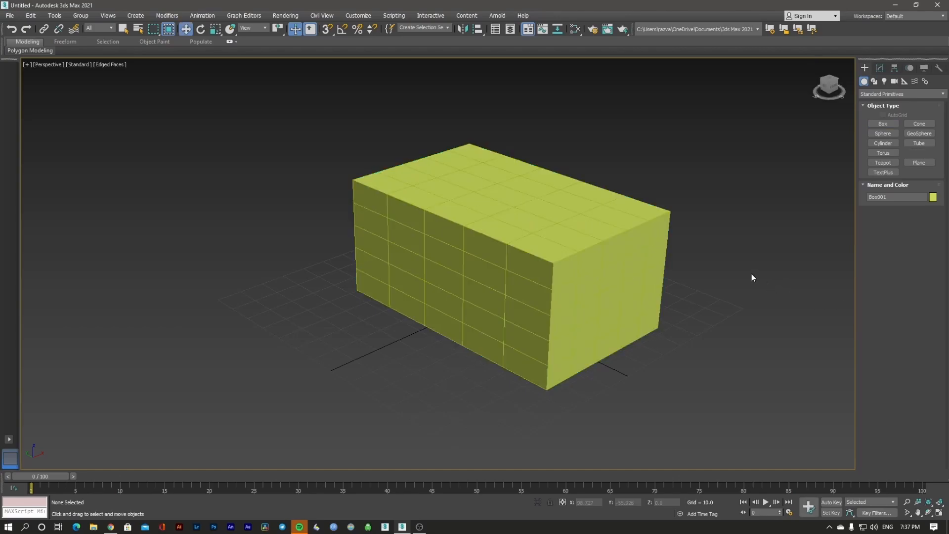
Select the box and convert it to an Editable Poly
{"action": "left_click", "coordinate": [529, 265]}
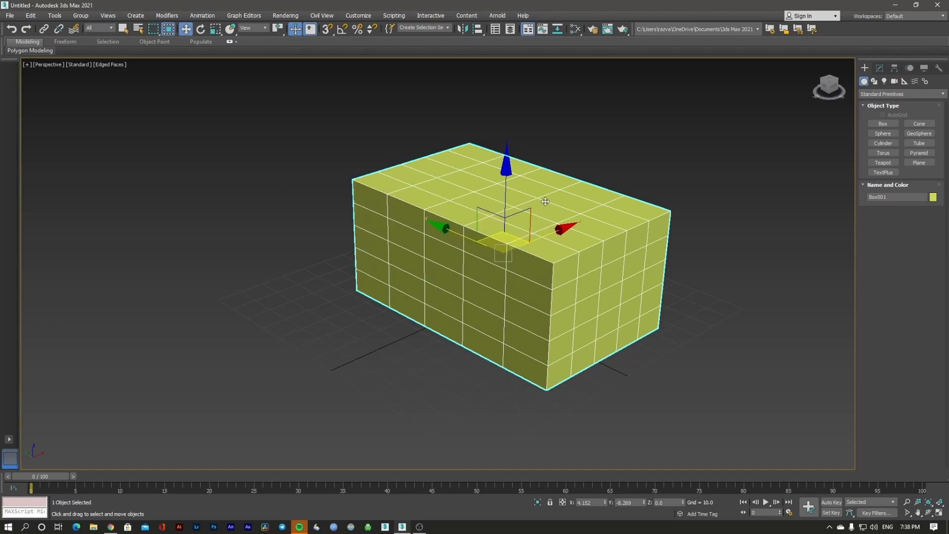
{"action": "middle_click_drag", "start_coordinate": [529, 206], "coordinate": [482, 208]}
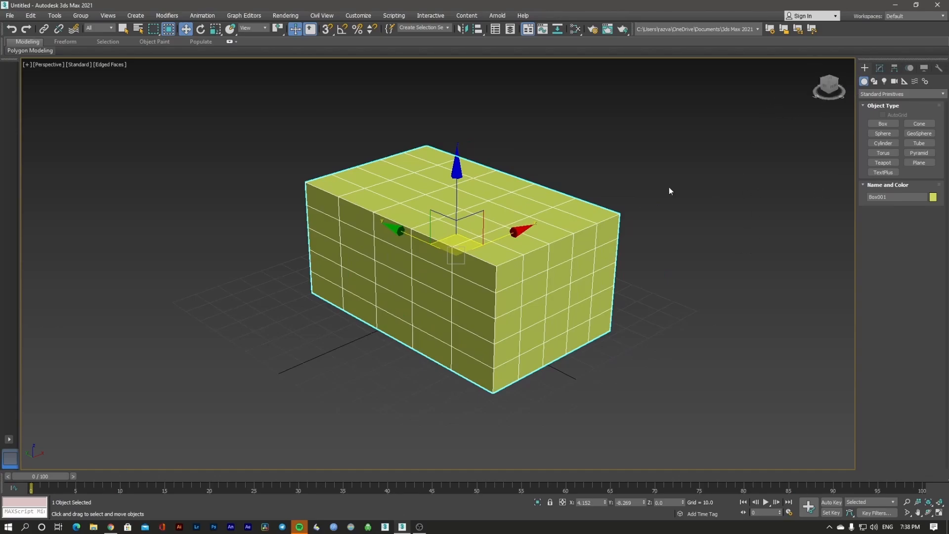
{"action": "right_click", "coordinate": [475, 256]}
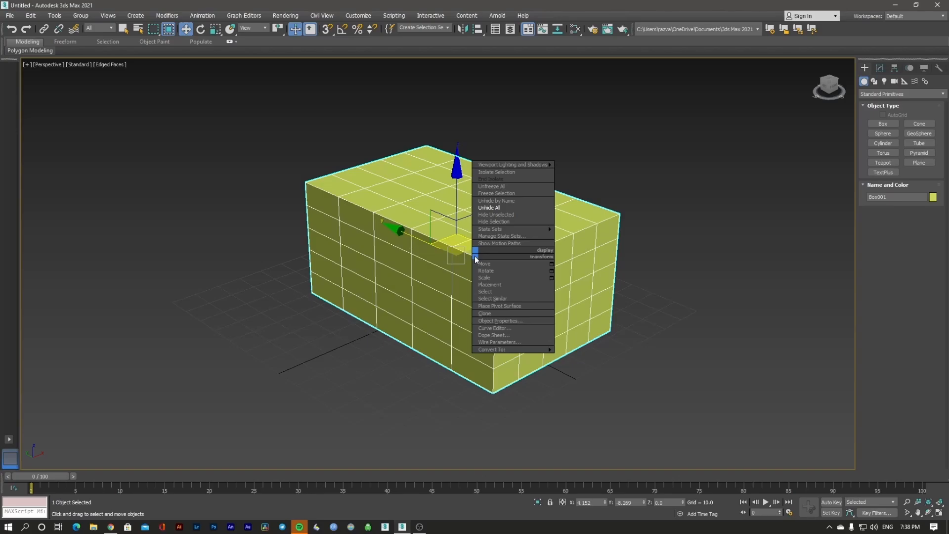
{"action": "mouse_move", "coordinate": [520, 352]}
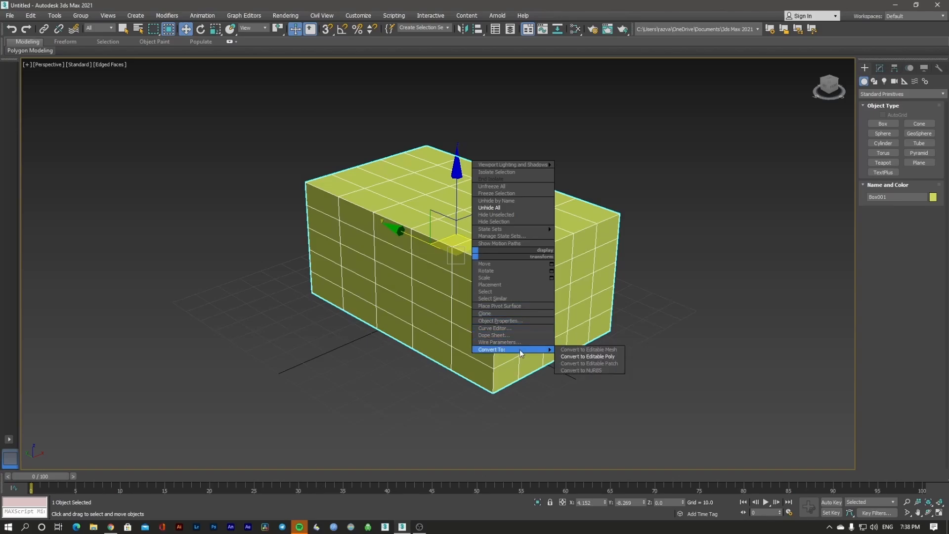
{"action": "left_click", "coordinate": [587, 357]}
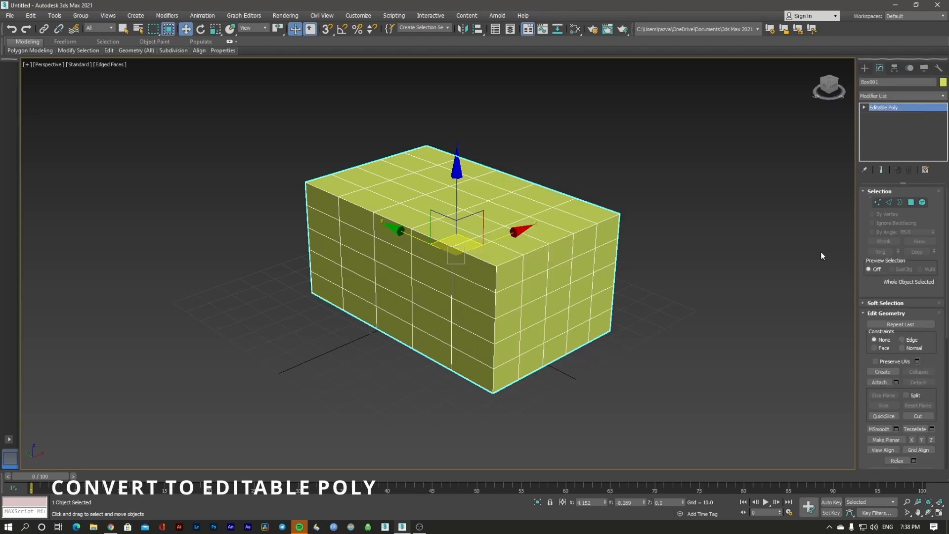
Switch to polygon sub-object level and select a single polygon on the box's upper face
{"action": "left_click", "coordinate": [911, 203]}
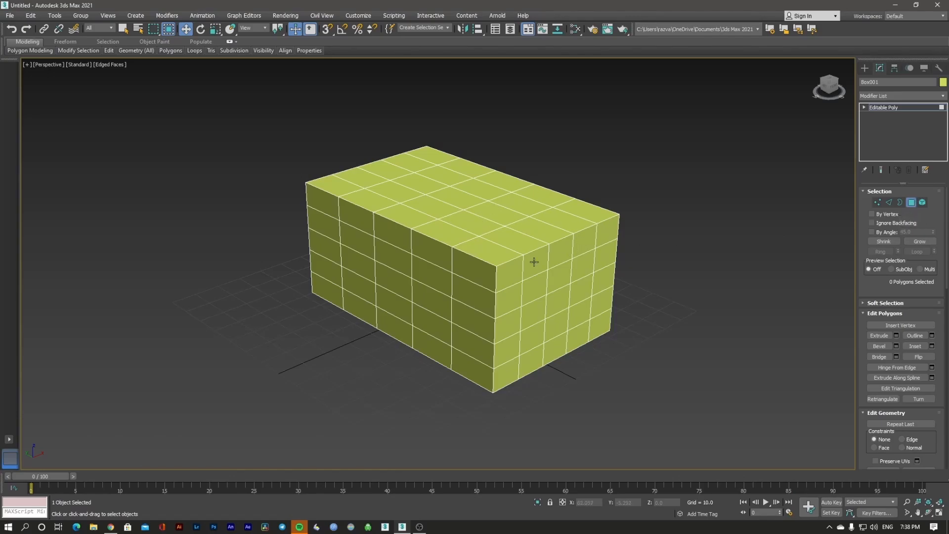
{"action": "left_click", "coordinate": [498, 215]}
{"action": "left_click", "coordinate": [488, 252]}
{"action": "left_click", "coordinate": [442, 229]}
{"action": "left_click", "coordinate": [493, 215]}
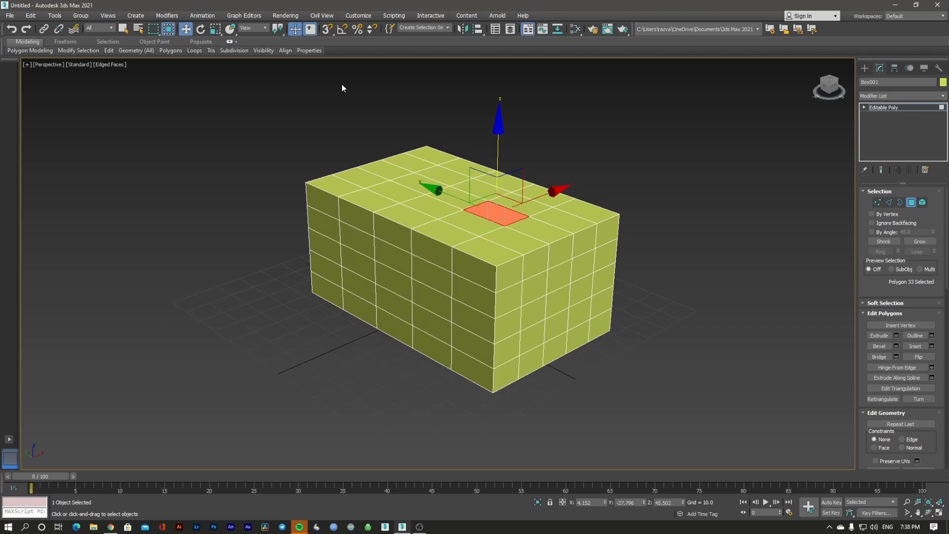
Extrude the selected polygon on the box's upper face slightly, and undo the extrusion
{"action": "left_click", "coordinate": [298, 33]}
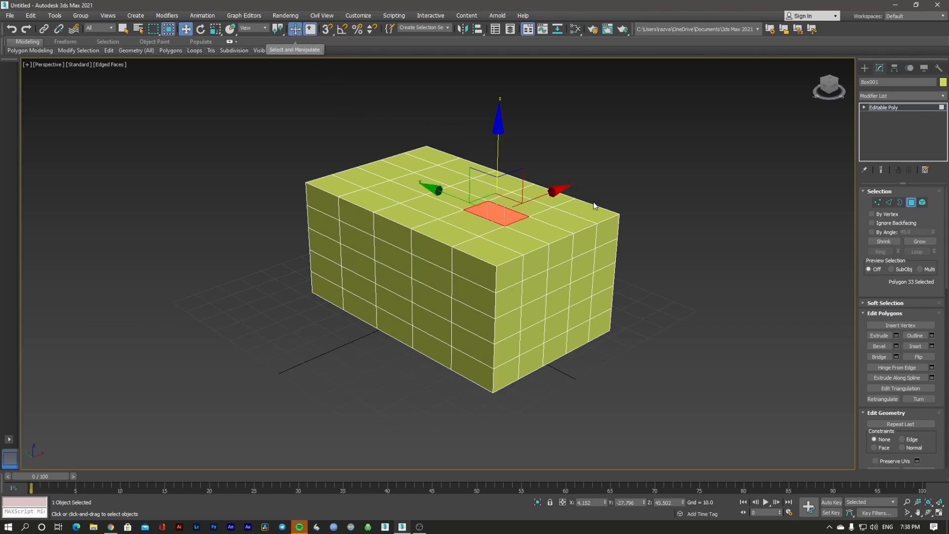
{"action": "left_click", "coordinate": [885, 335]}
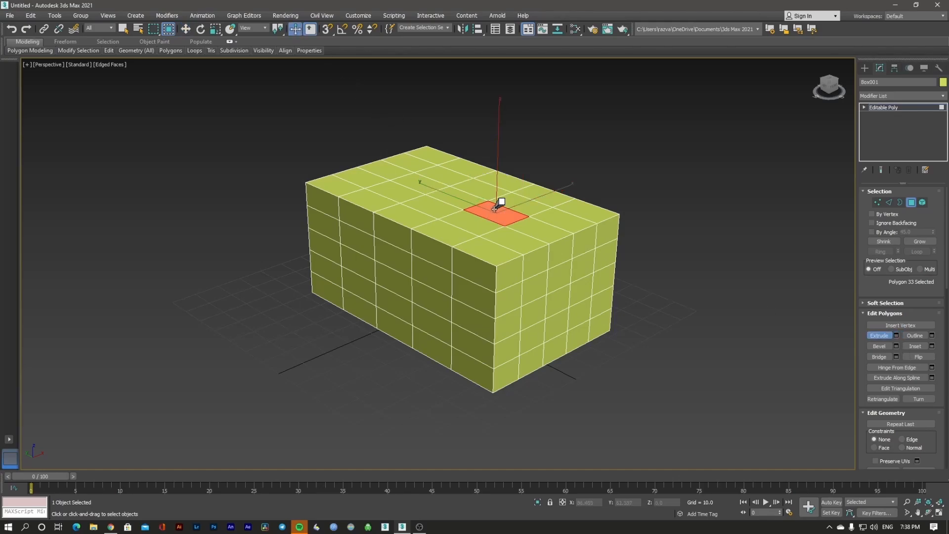
{"action": "left_click_drag", "start_coordinate": [493, 211], "coordinate": [508, 193]}
{"action": "key", "text": "ctrl+z"}
Switch to edge sub-object level and select individual edges, ending with the upper front edge at the near corner
{"action": "left_click", "coordinate": [889, 203]}
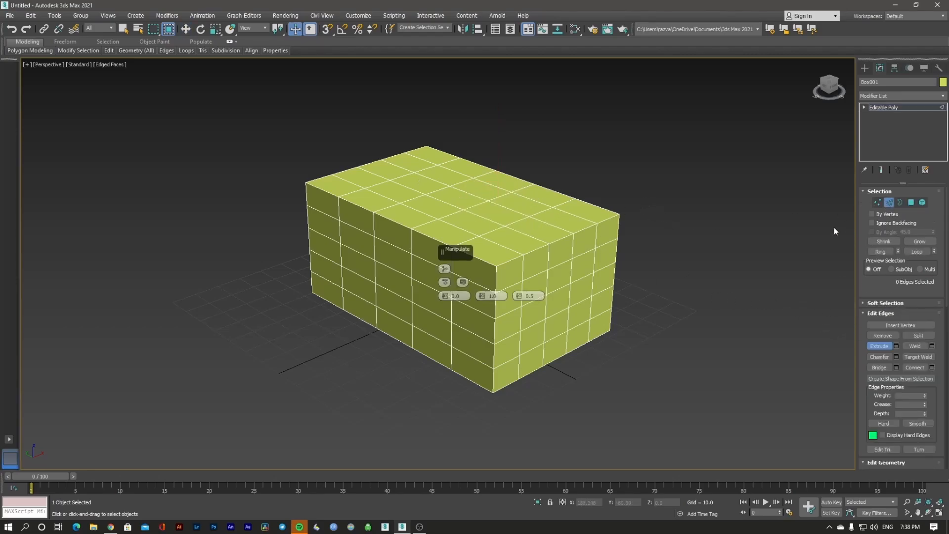
{"action": "left_click", "coordinate": [486, 217]}
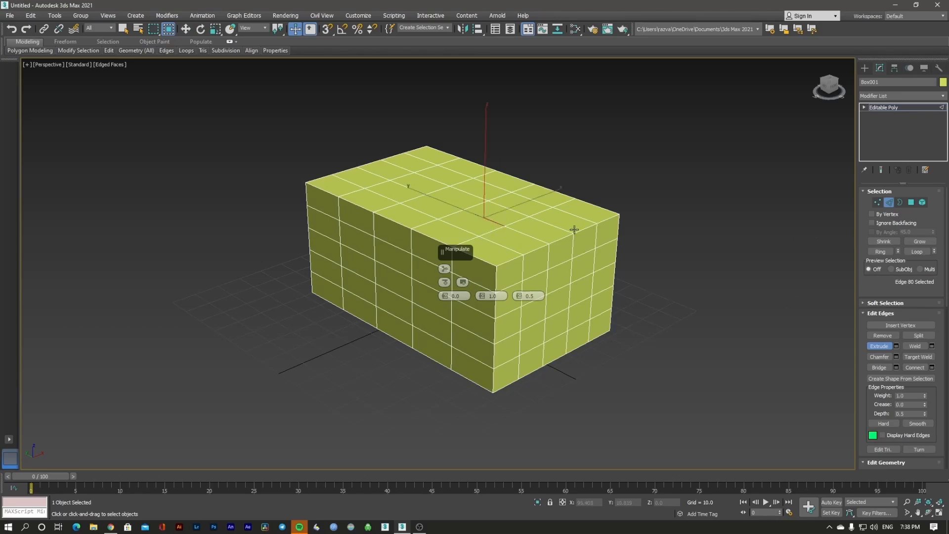
{"action": "left_click", "coordinate": [519, 232]}
{"action": "left_click", "coordinate": [536, 250]}
{"action": "left_click", "coordinate": [512, 261]}
{"action": "left_click", "coordinate": [484, 260]}
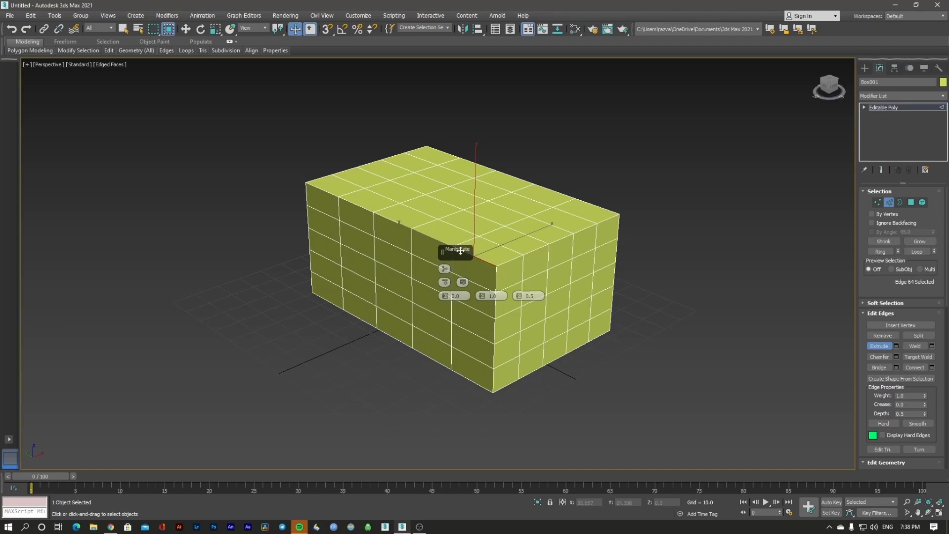
Move the floating Manipulate controls clear of the box and switch Select and Manipulate off and back on
{"action": "left_click_drag", "start_coordinate": [447, 250], "coordinate": [675, 124]}
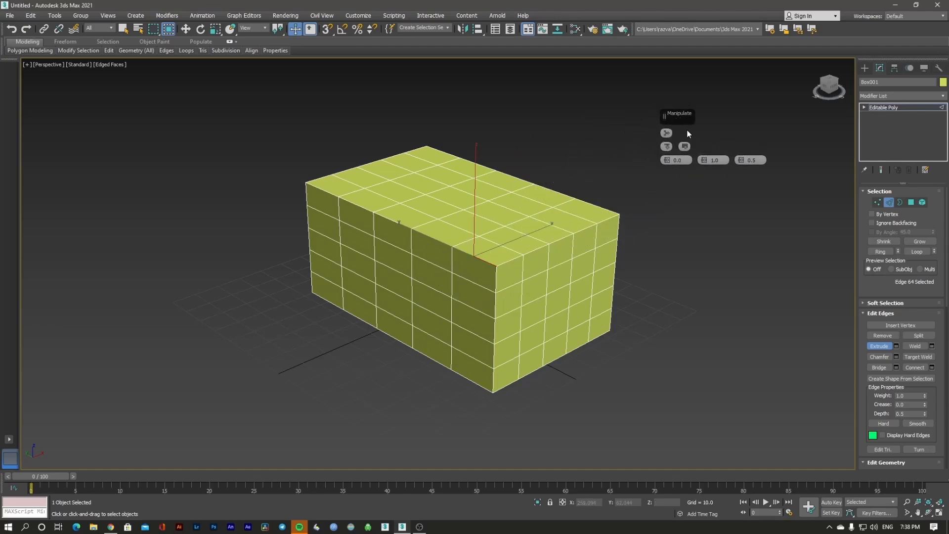
{"action": "left_click", "coordinate": [297, 29]}
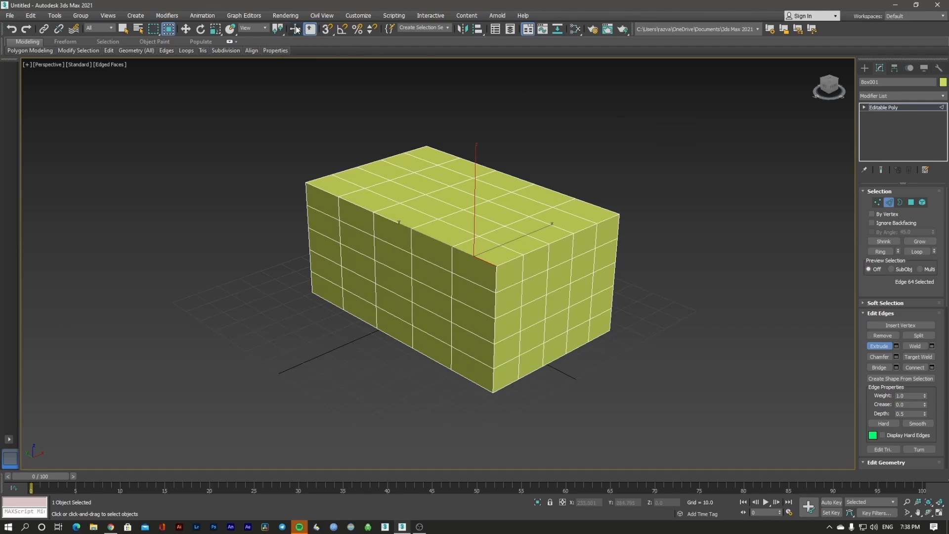
{"action": "left_click", "coordinate": [296, 29]}
Select another edge on the box, examine the Loop Shift and Set Flow manipulate options, and clear the edge selection
{"action": "left_click", "coordinate": [466, 230]}
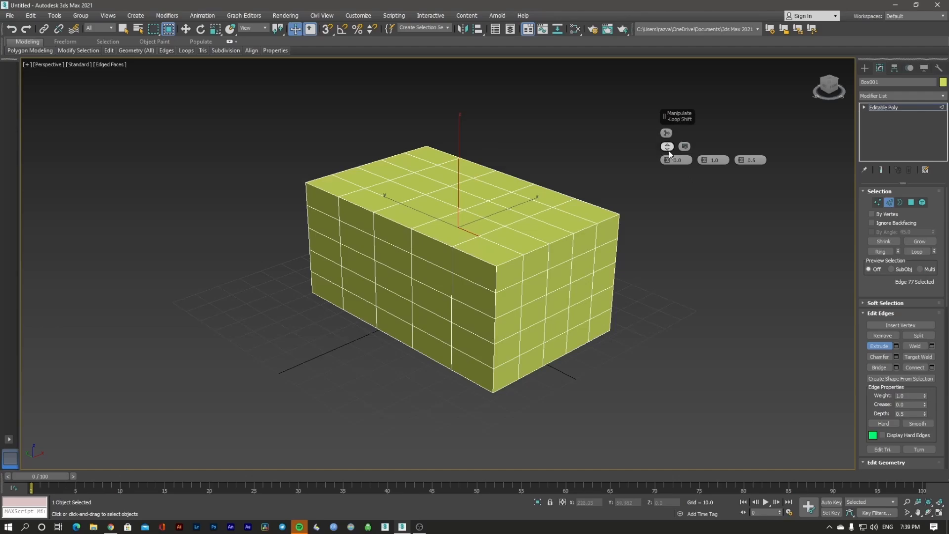
{"action": "left_click_drag", "start_coordinate": [668, 144], "coordinate": [684, 127]}
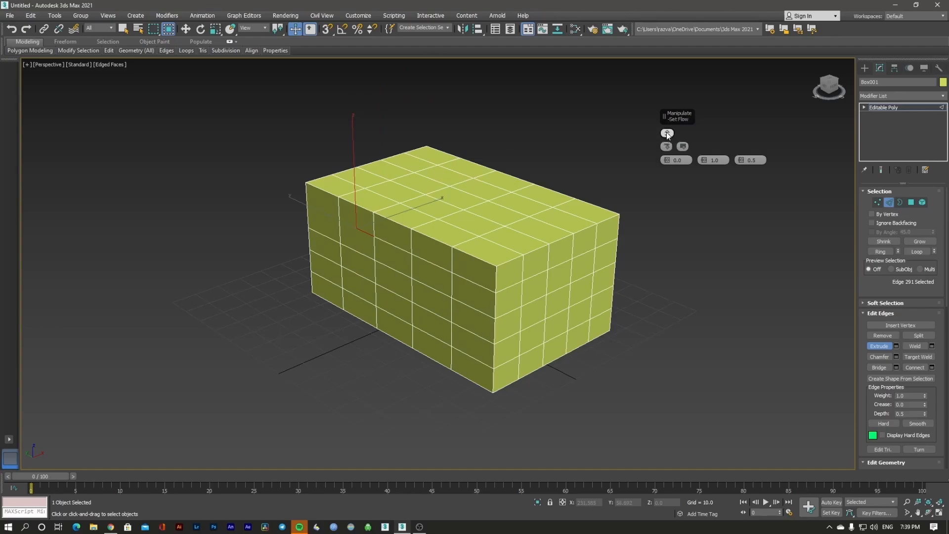
{"action": "left_click", "coordinate": [582, 159]}
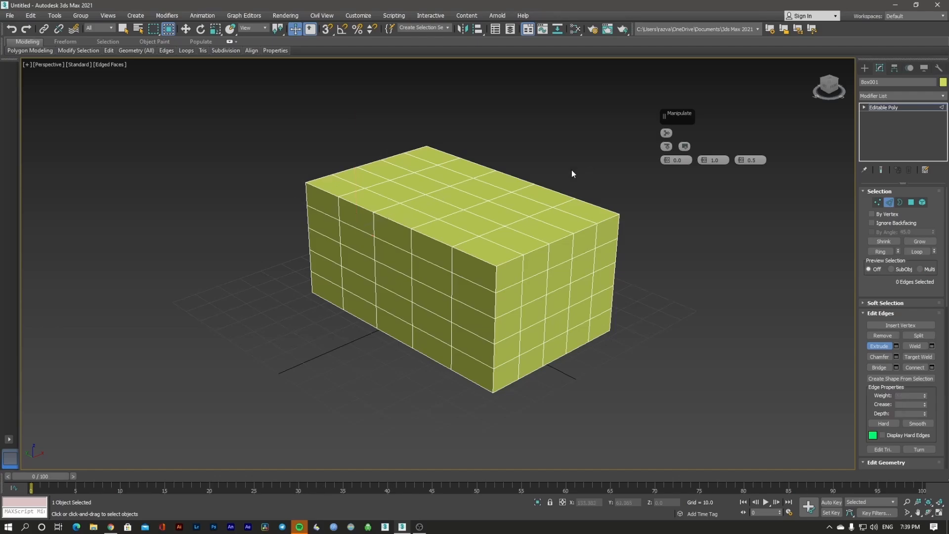
Leave edge sub-object editing, select the whole box and delete it
{"action": "left_click", "coordinate": [889, 202]}
{"action": "left_click", "coordinate": [865, 68]}
{"action": "left_click", "coordinate": [769, 133]}
{"action": "left_click", "coordinate": [542, 221]}
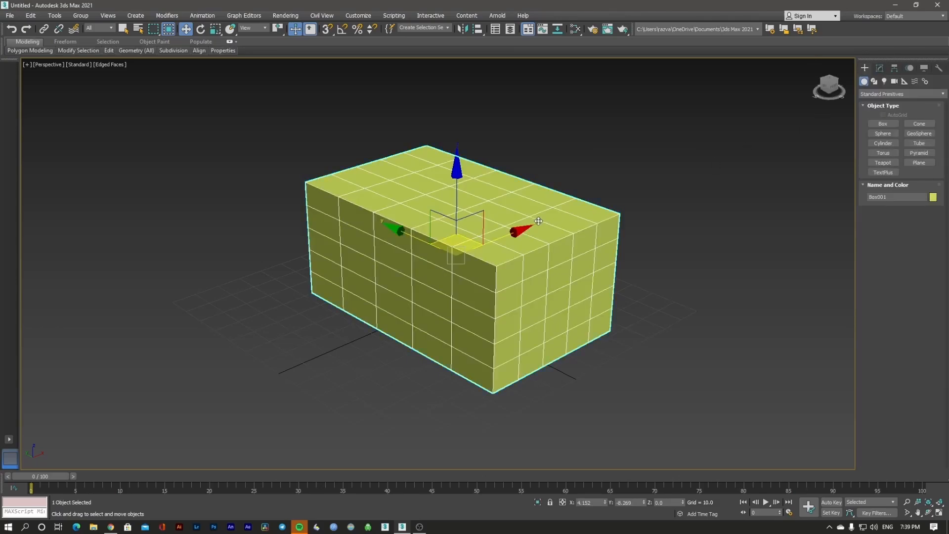
{"action": "key", "text": "Delete"}
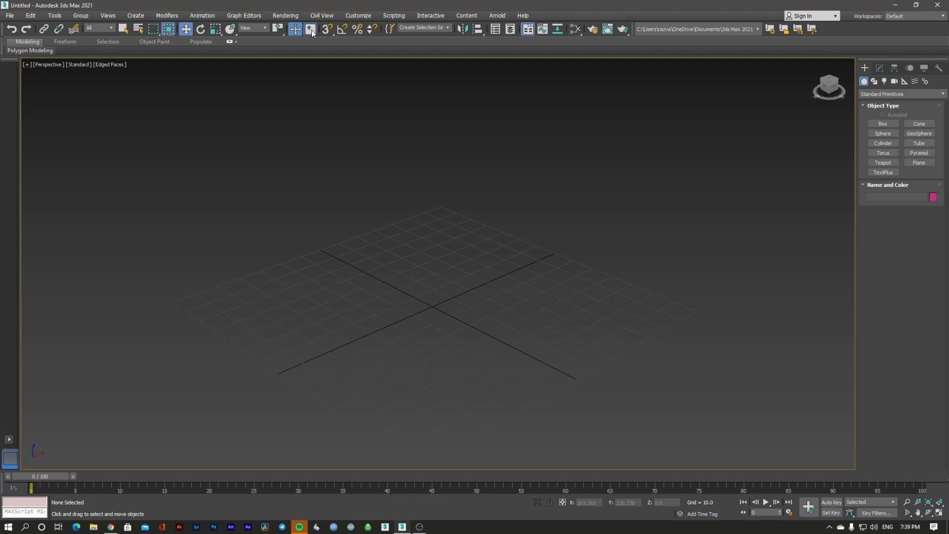
Open the Hotkey Editor and move it up to the middle of the workspace
{"action": "left_click", "coordinate": [311, 29]}
{"action": "left_click", "coordinate": [356, 16]}
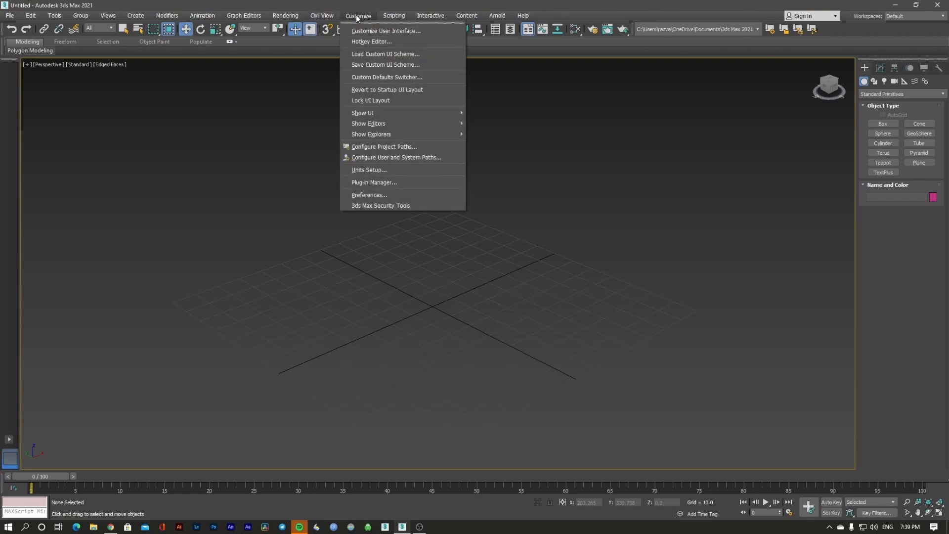
{"action": "left_click", "coordinate": [369, 42]}
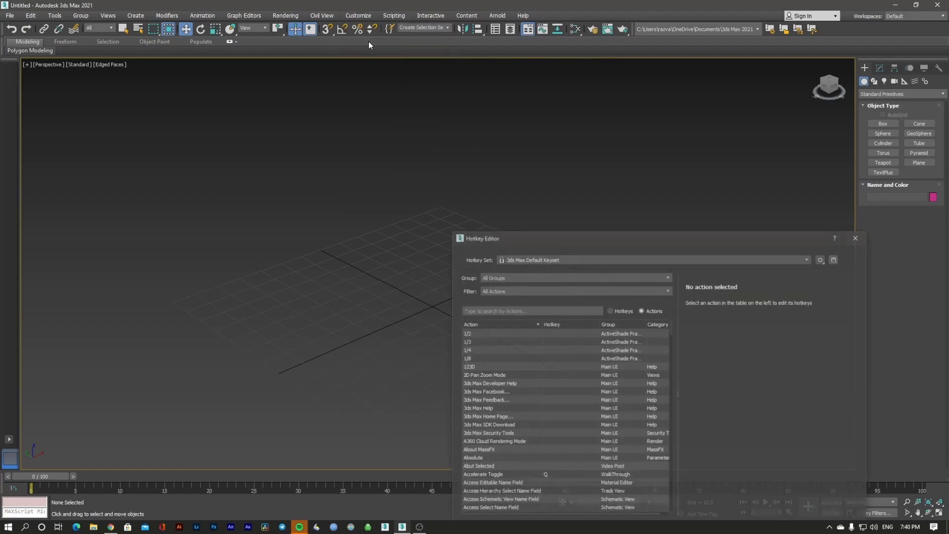
{"action": "left_click_drag", "start_coordinate": [572, 233], "coordinate": [511, 109]}
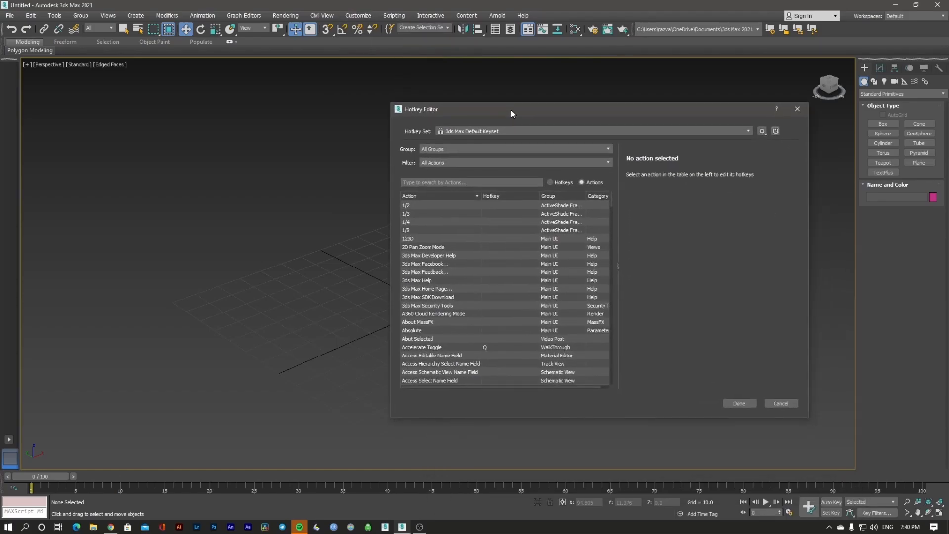
Browse the actions in the Hotkey Editor and inspect the hotkey assignments of several of them
{"action": "left_click", "coordinate": [447, 254]}
{"action": "scroll", "coordinate": [444, 251], "scroll_direction": "down", "scroll_amount": 15}
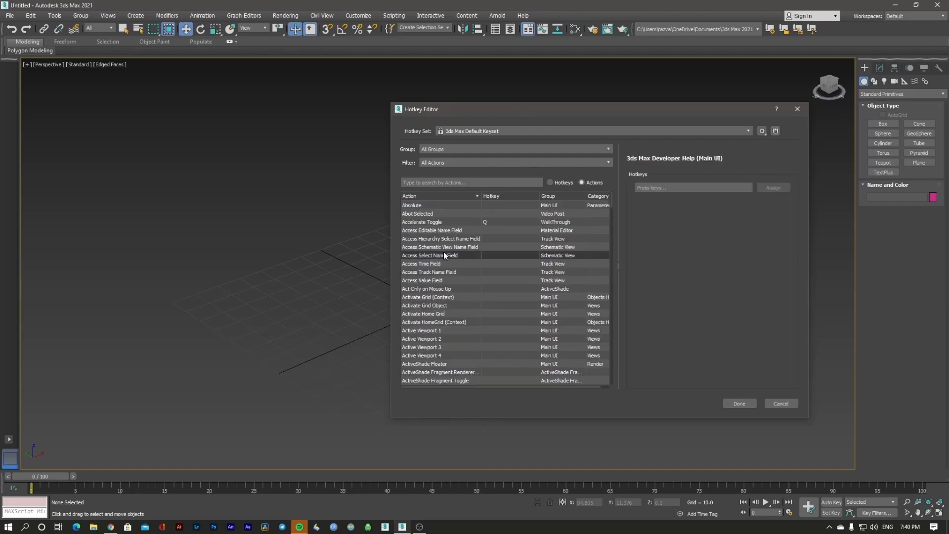
{"action": "scroll", "coordinate": [444, 252], "scroll_direction": "down", "scroll_amount": 1}
{"action": "left_click", "coordinate": [443, 254]}
{"action": "left_click", "coordinate": [451, 287]}
{"action": "left_click", "coordinate": [450, 272]}
{"action": "left_click", "coordinate": [450, 264]}
Select the Add Quad (Patch) action, activate its hotkey entry and widen the Hotkey Editor
{"action": "left_click", "coordinate": [442, 290]}
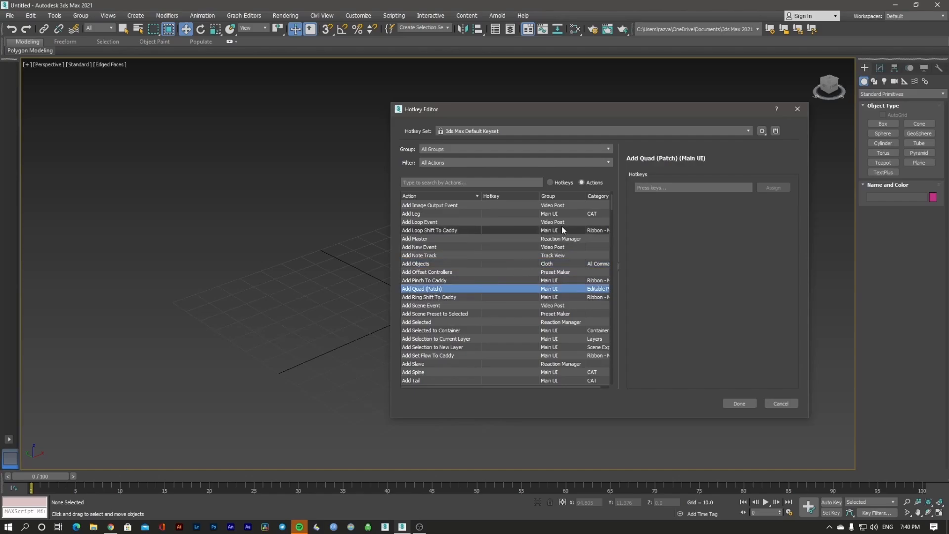
{"action": "left_click", "coordinate": [680, 188]}
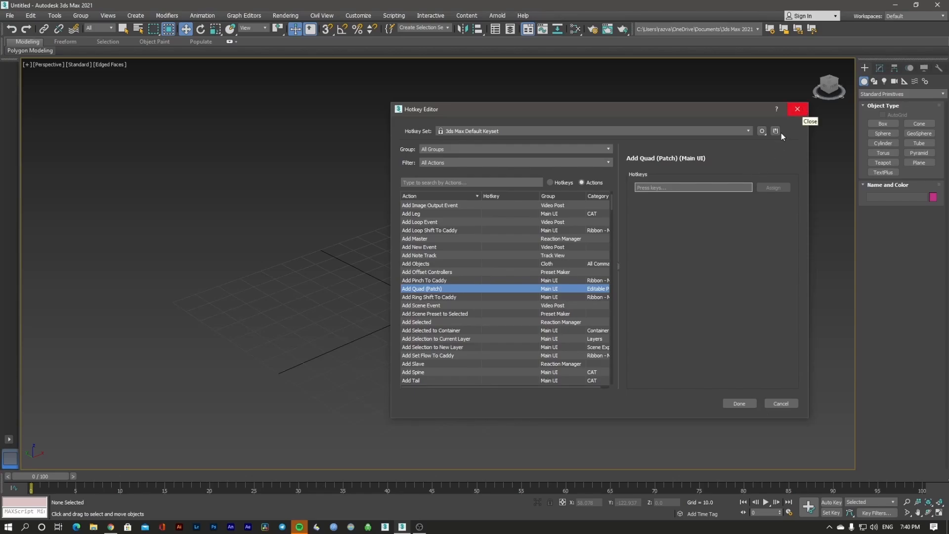
{"action": "left_click_drag", "start_coordinate": [389, 300], "coordinate": [286, 300]}
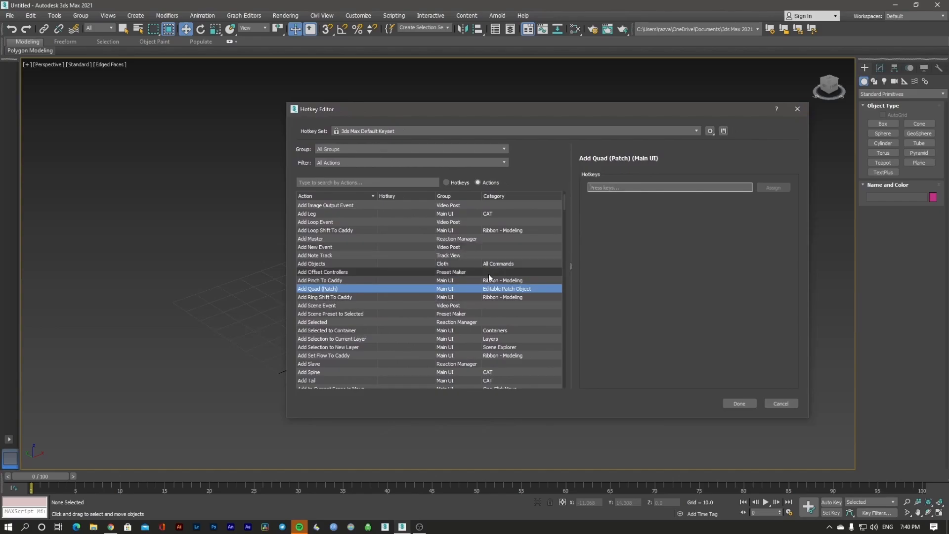
Browse further down the Hotkey Editor's action list and inspect the hotkey assignments of some actions, including Align Top
{"action": "scroll", "coordinate": [486, 354], "scroll_direction": "down", "scroll_amount": 4}
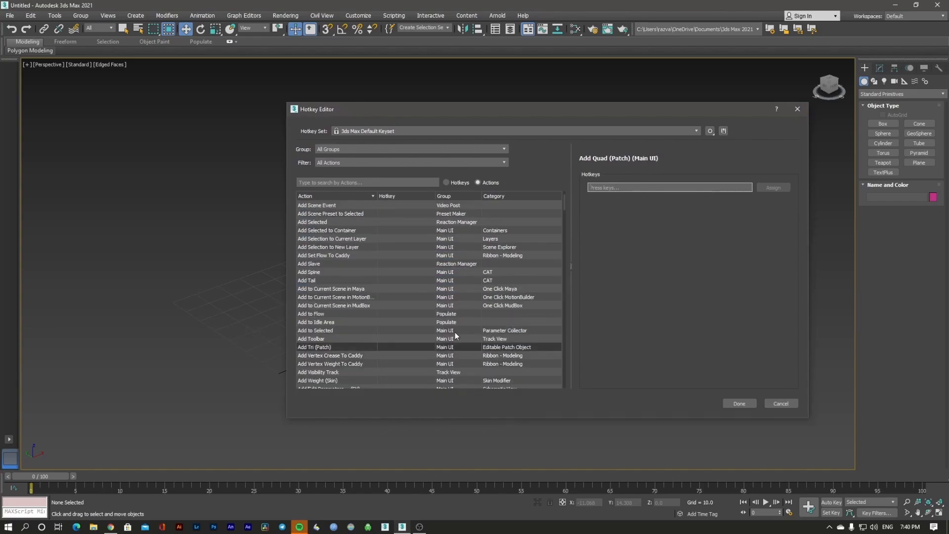
{"action": "left_click", "coordinate": [354, 247]}
{"action": "scroll", "coordinate": [356, 287], "scroll_direction": "down", "scroll_amount": 15}
{"action": "left_click", "coordinate": [360, 313]}
{"action": "left_click", "coordinate": [352, 325]}
{"action": "scroll", "coordinate": [375, 334], "scroll_direction": "down", "scroll_amount": 20}
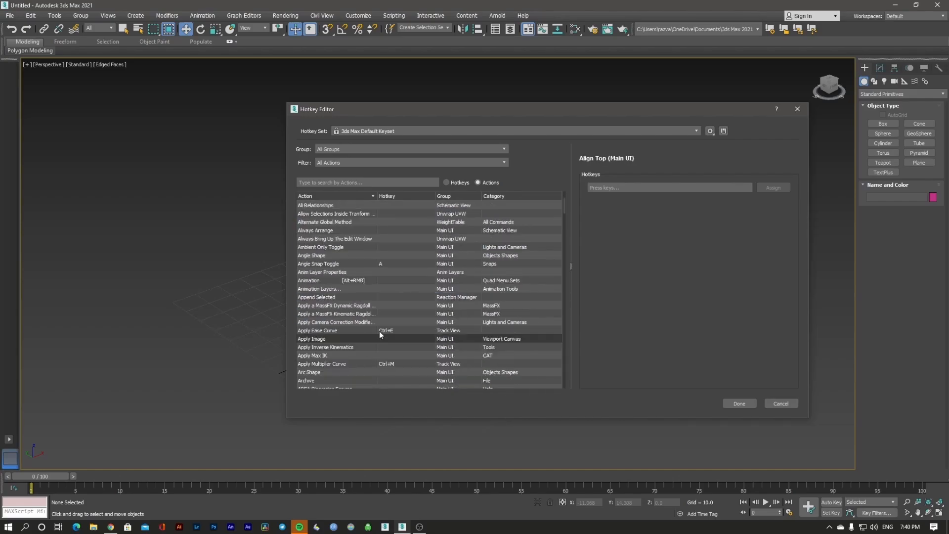
{"action": "scroll", "coordinate": [450, 297], "scroll_direction": "down", "scroll_amount": 20}
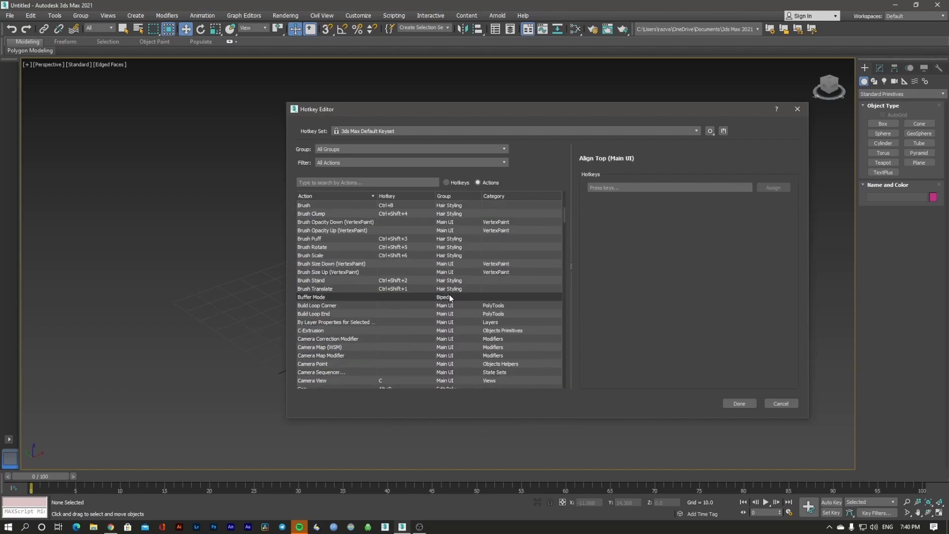
Inspect the hotkeys of Clump and Collapse (Edit Poly), activate the Collapse hotkey entry and cancel the Hotkey Editor
{"action": "scroll", "coordinate": [446, 296], "scroll_direction": "up", "scroll_amount": 4}
{"action": "left_click", "coordinate": [399, 322]}
{"action": "left_click", "coordinate": [407, 312]}
{"action": "left_click", "coordinate": [408, 319]}
{"action": "left_click", "coordinate": [405, 307]}
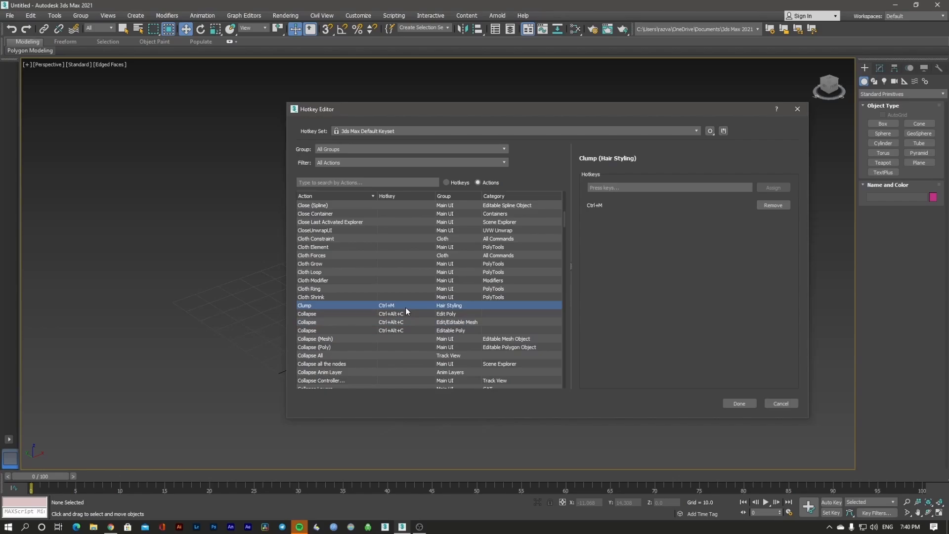
{"action": "left_click", "coordinate": [404, 315]}
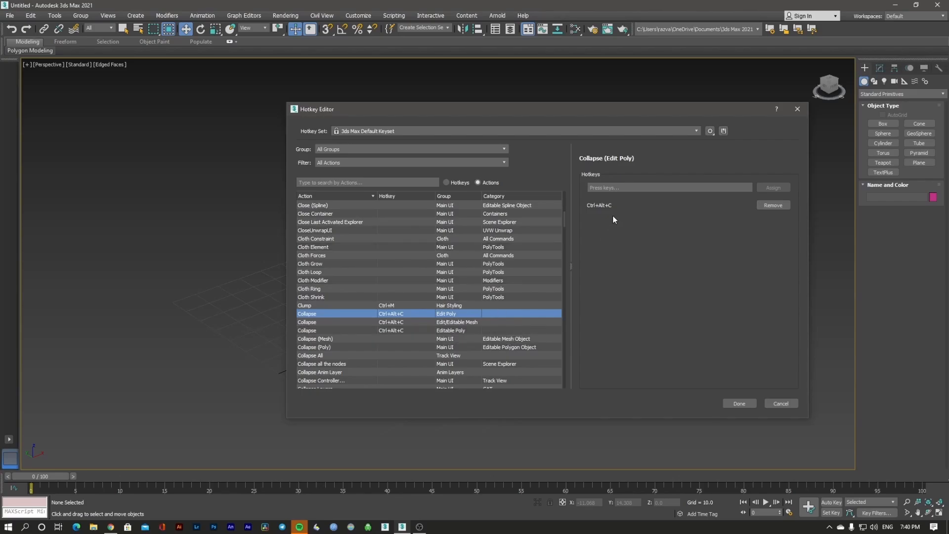
{"action": "left_click", "coordinate": [630, 186]}
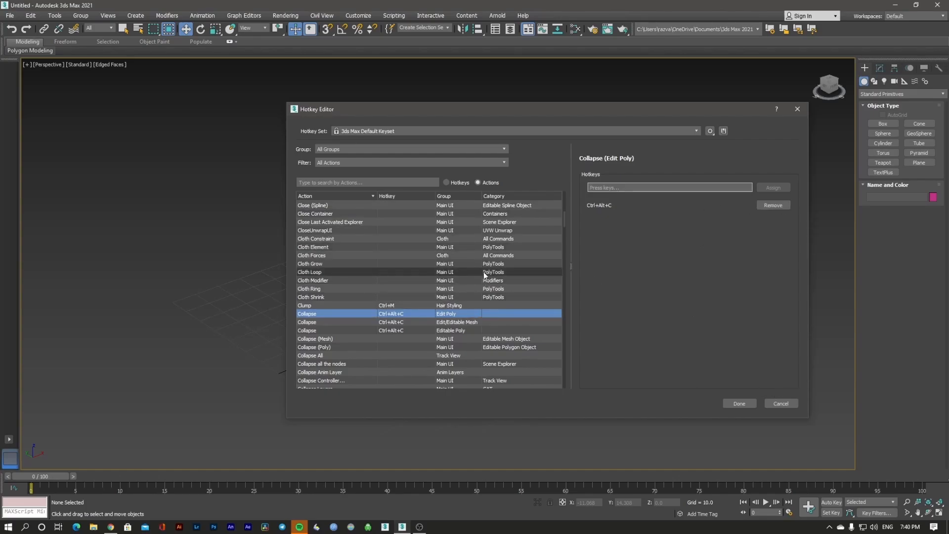
{"action": "left_click", "coordinate": [790, 403]}
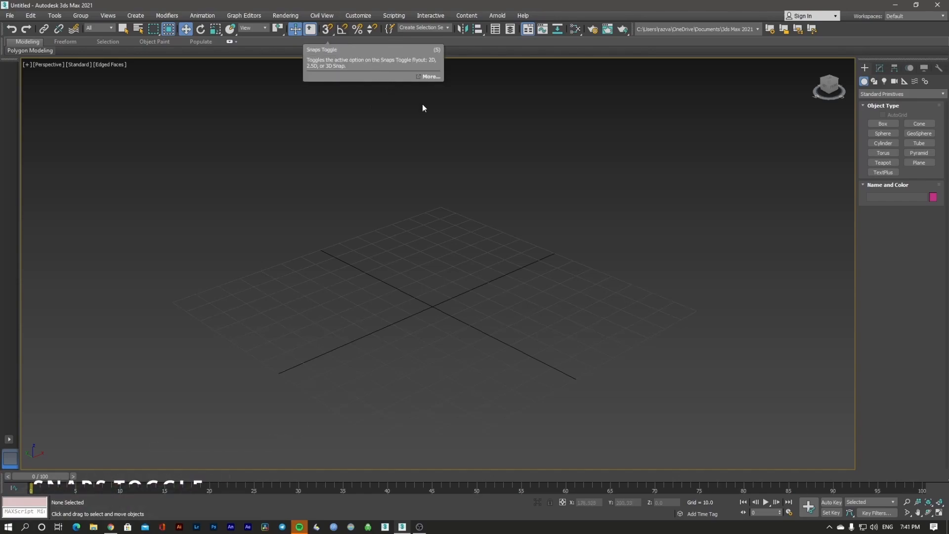
Turn on 3D snapping, open the Grid and Snap Settings, move the dialog clear of the grid's centre and disable Grid Points
{"action": "left_click", "coordinate": [328, 31]}
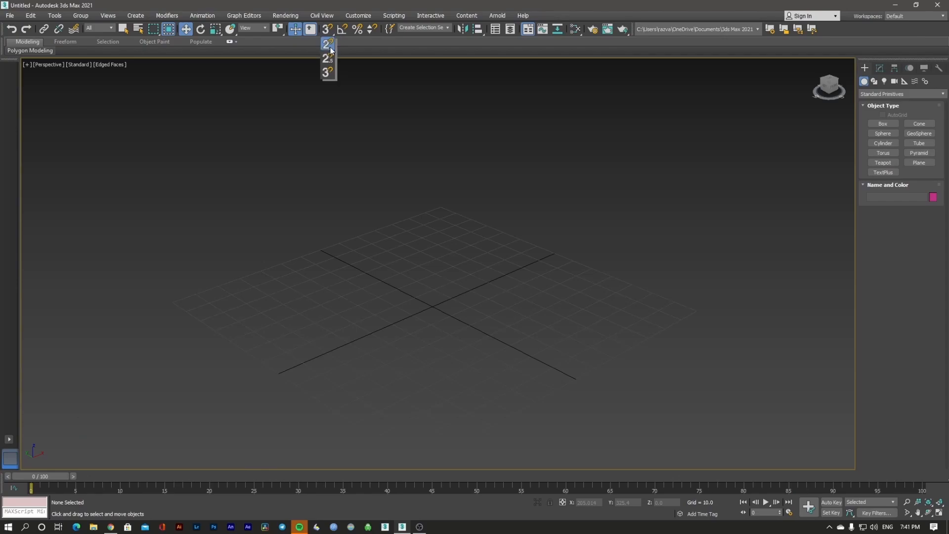
{"action": "left_click", "coordinate": [333, 78]}
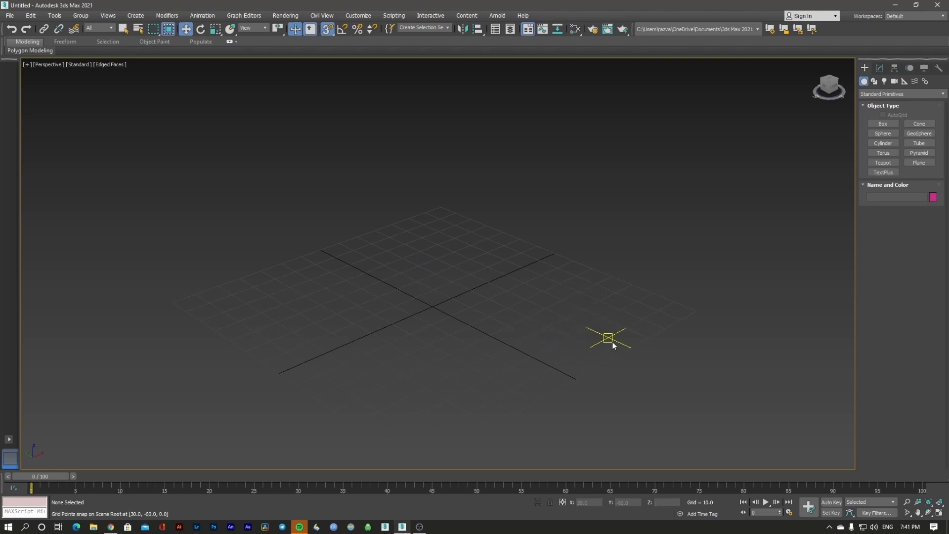
{"action": "right_click", "coordinate": [330, 30]}
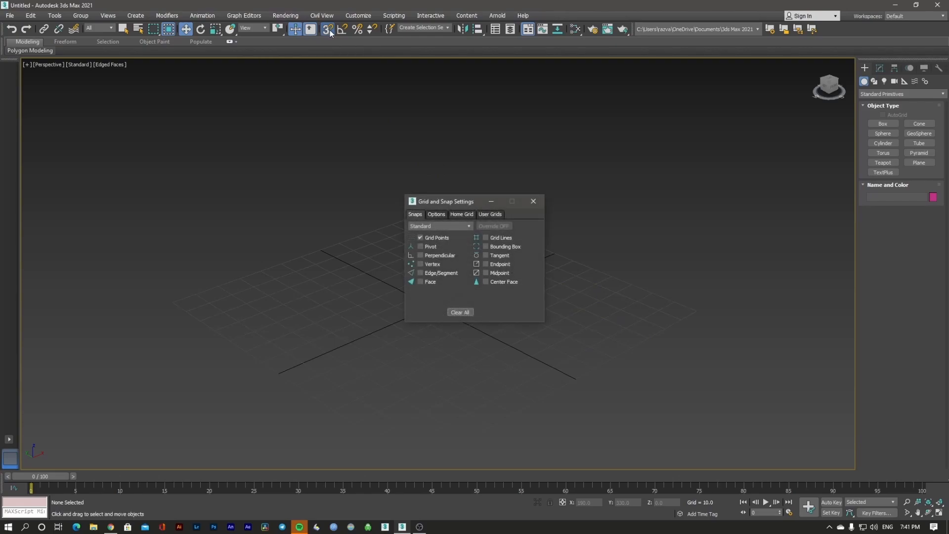
{"action": "left_click_drag", "start_coordinate": [440, 200], "coordinate": [547, 114]}
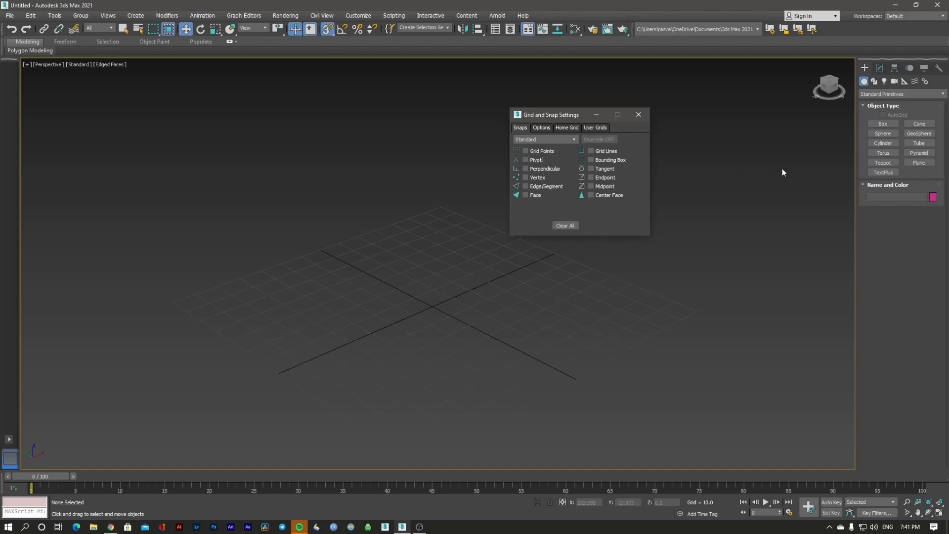
Create a box about 70 long, 56 wide and 40 high on the grid and enable Vertex snapping
{"action": "left_click", "coordinate": [882, 123]}
{"action": "left_click_drag", "start_coordinate": [456, 268], "coordinate": [482, 388]}
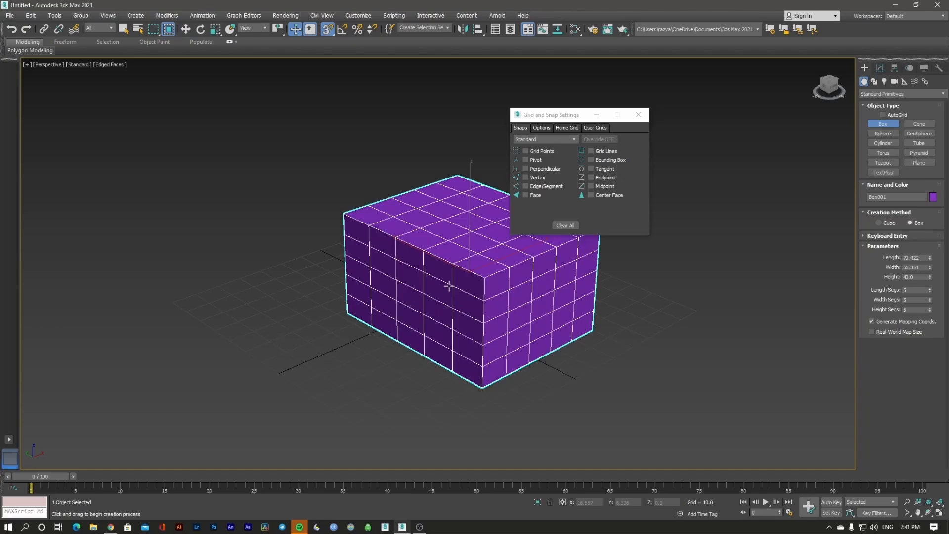
{"action": "left_click", "coordinate": [543, 179]}
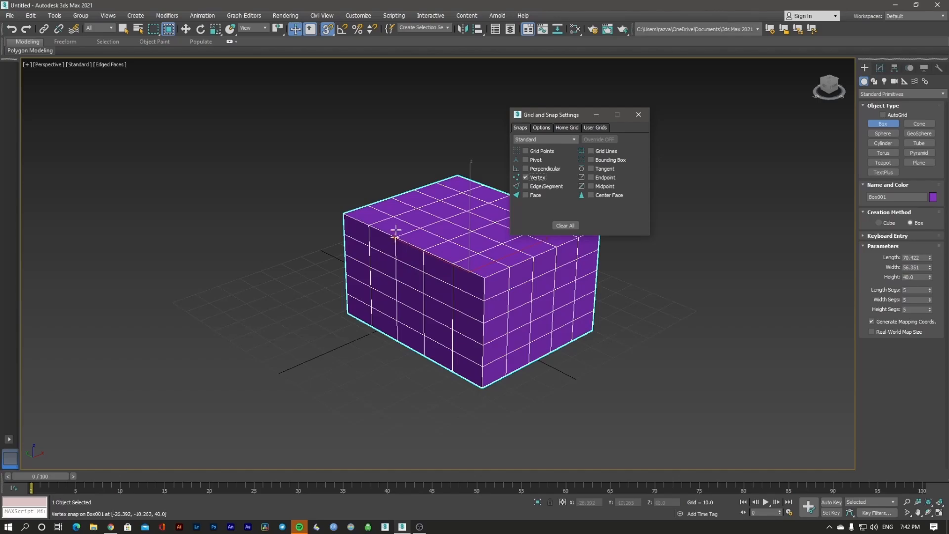
Switch the perspective viewport to Hidden Line shading and return it to Default Shading
{"action": "left_click", "coordinate": [120, 65]}
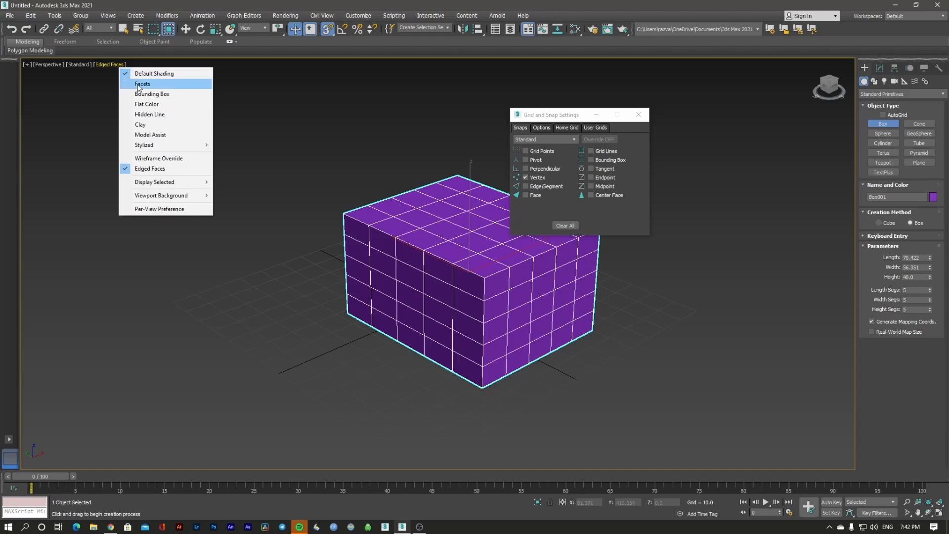
{"action": "left_click", "coordinate": [148, 114]}
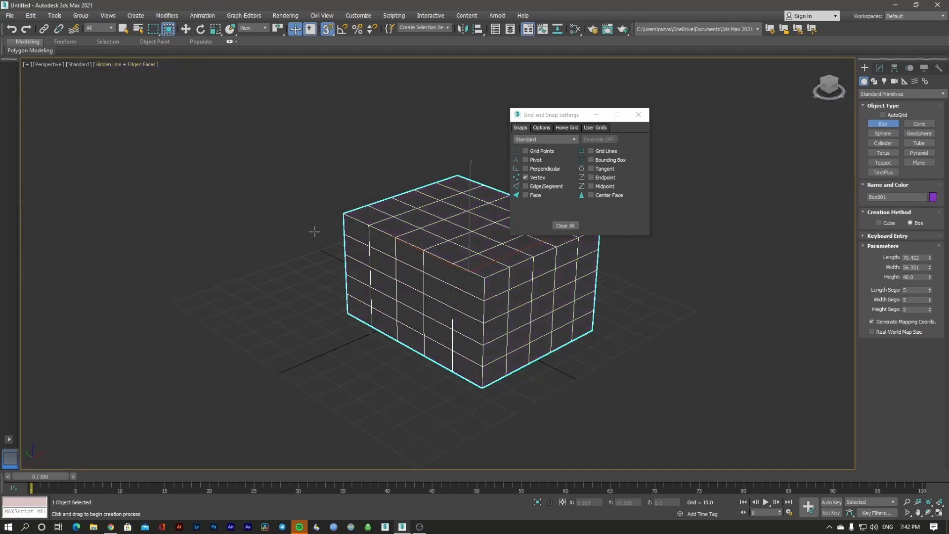
{"action": "left_click", "coordinate": [129, 66]}
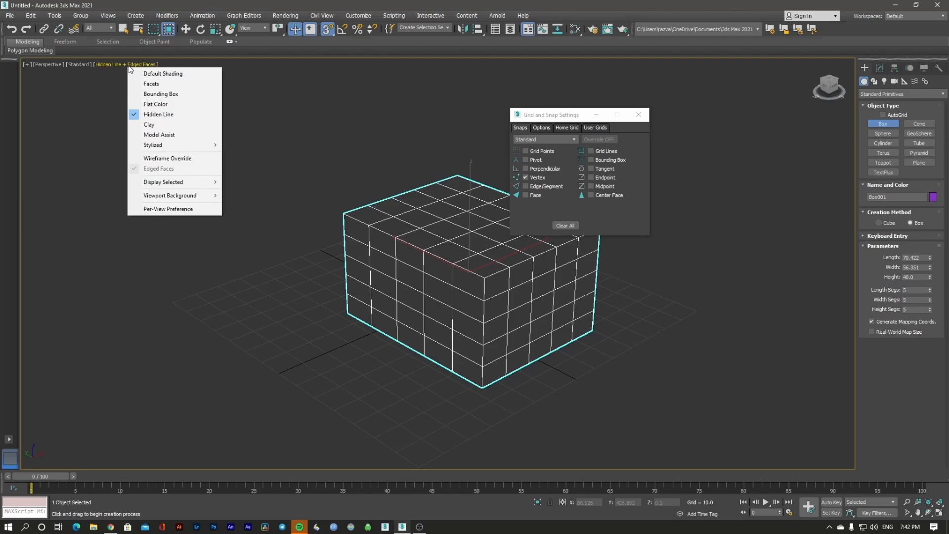
{"action": "left_click", "coordinate": [148, 74]}
Toggle the viewport between wireframe and shaded display, leave it in wireframe and orbit around the box
{"action": "key", "text": "F3"}
{"action": "key", "text": "F3"}
{"action": "key", "text": "F3"}
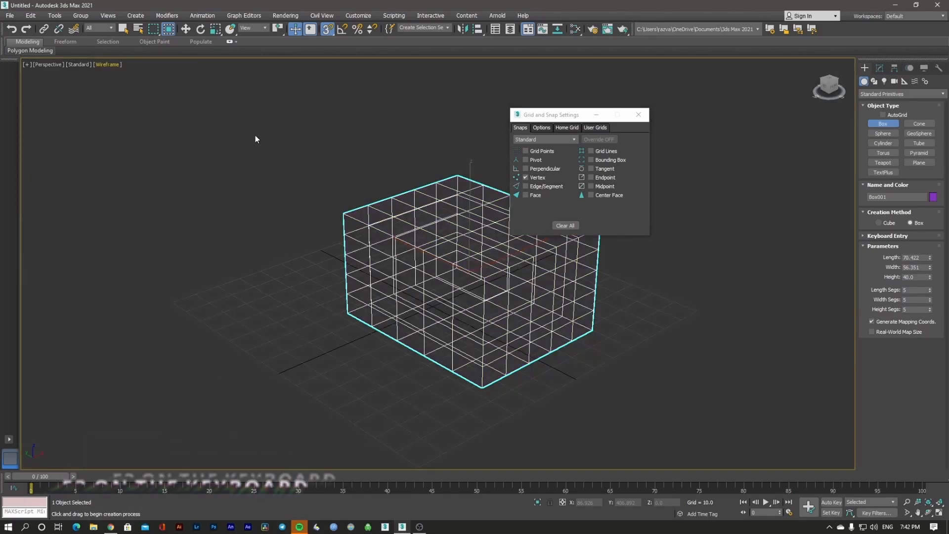
{"action": "key", "text": "F3"}
{"action": "key", "text": "F3"}
{"action": "key", "text": "F3"}
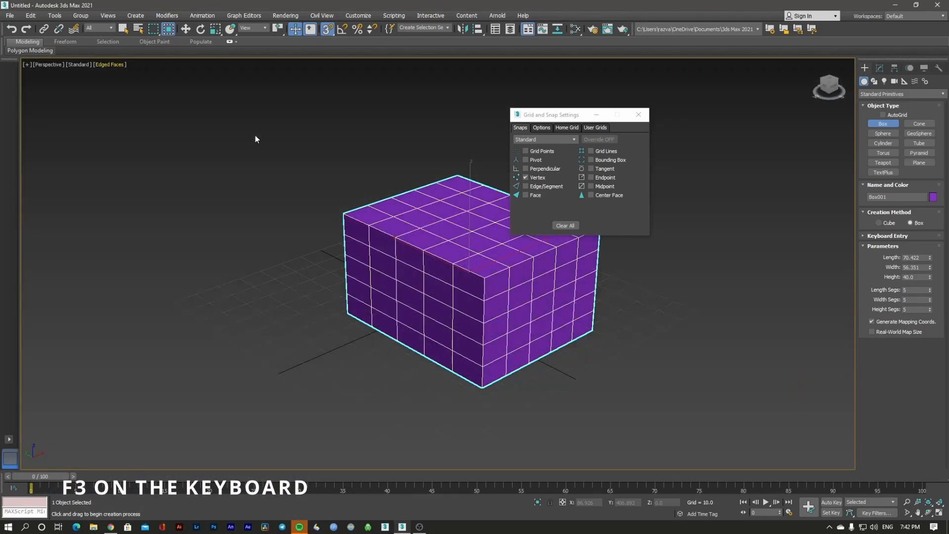
{"action": "key", "text": "F3"}
{"action": "mouse_move", "coordinate": [426, 272]}
{"action": "middle_mouse_down", "text": "alt"}
{"action": "mouse_move", "coordinate": [297, 220]}
{"action": "mouse_move", "coordinate": [358, 237]}
{"action": "mouse_move", "coordinate": [341, 249]}
{"action": "mouse_move", "coordinate": [333, 287]}
{"action": "middle_mouse_up", "text": "alt"}
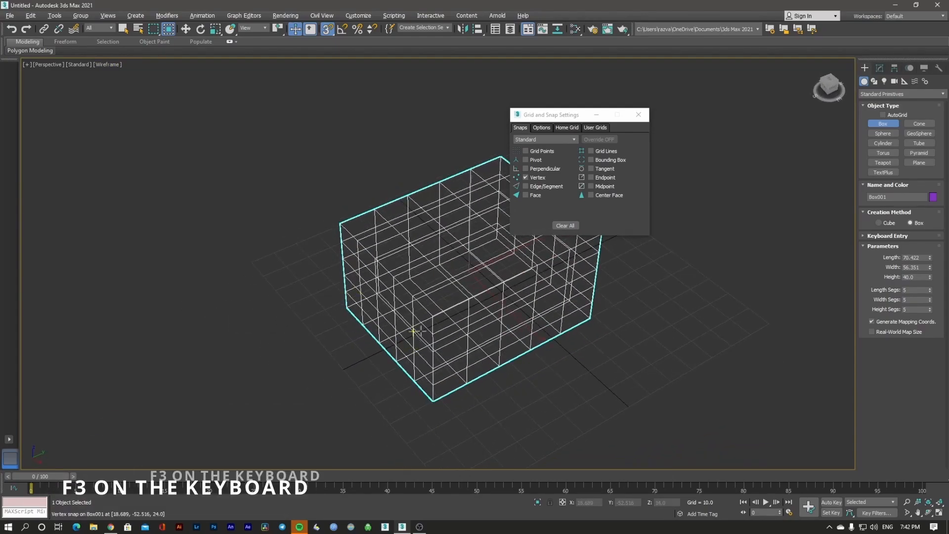
{"action": "middle_click_drag", "start_coordinate": [420, 333], "coordinate": [420, 325], "text": "alt"}
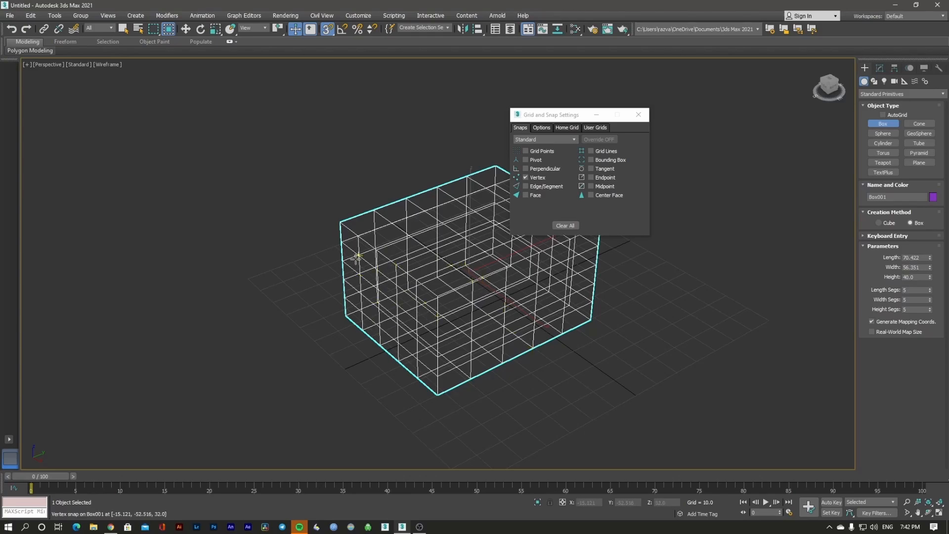
Leave box creation, deselect and reselect the box, and keep the viewport in wireframe display
{"action": "left_click", "coordinate": [881, 68]}
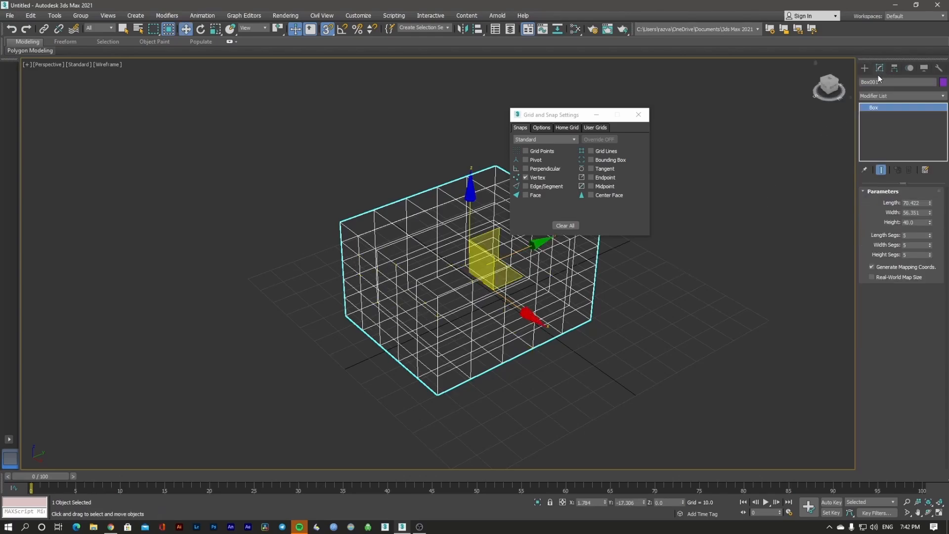
{"action": "left_click", "coordinate": [864, 68]}
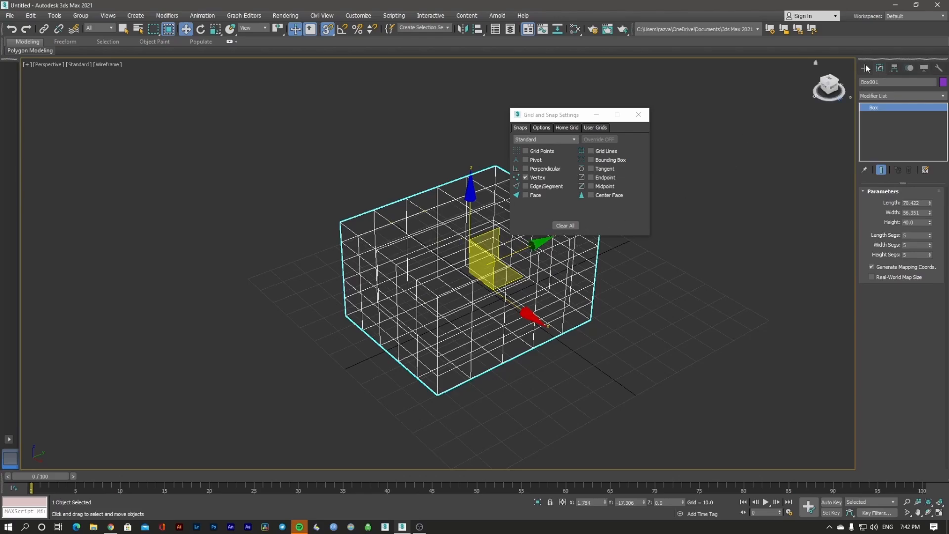
{"action": "left_click", "coordinate": [708, 163]}
{"action": "left_click", "coordinate": [463, 232]}
{"action": "key", "text": "F3"}
{"action": "key", "text": "F3"}
{"action": "middle_click_drag", "start_coordinate": [465, 243], "coordinate": [464, 235], "text": "alt"}
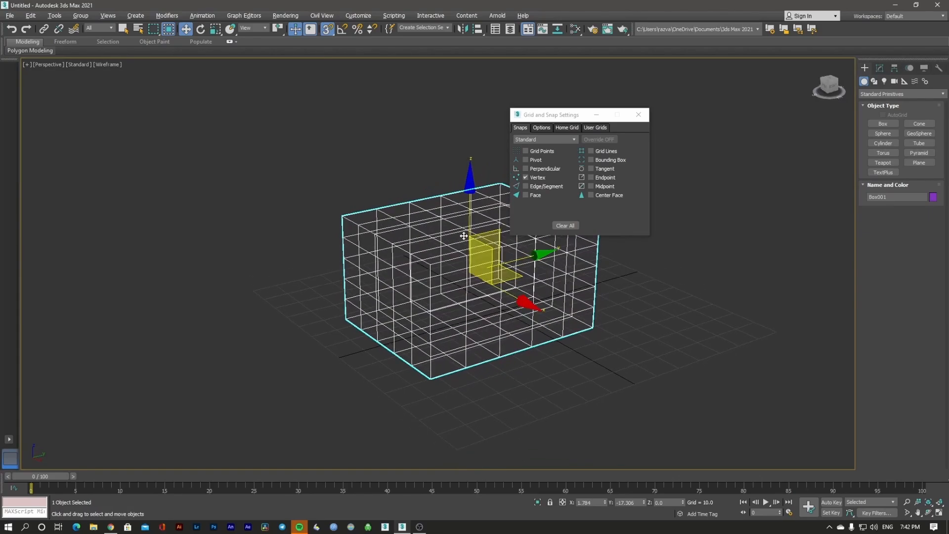
Cancel a trial move of the box, and clone it to the far side of the grid as one independent copy
{"action": "left_click_drag", "start_coordinate": [468, 225], "coordinate": [352, 268]}
{"action": "right_click", "coordinate": [351, 268]}
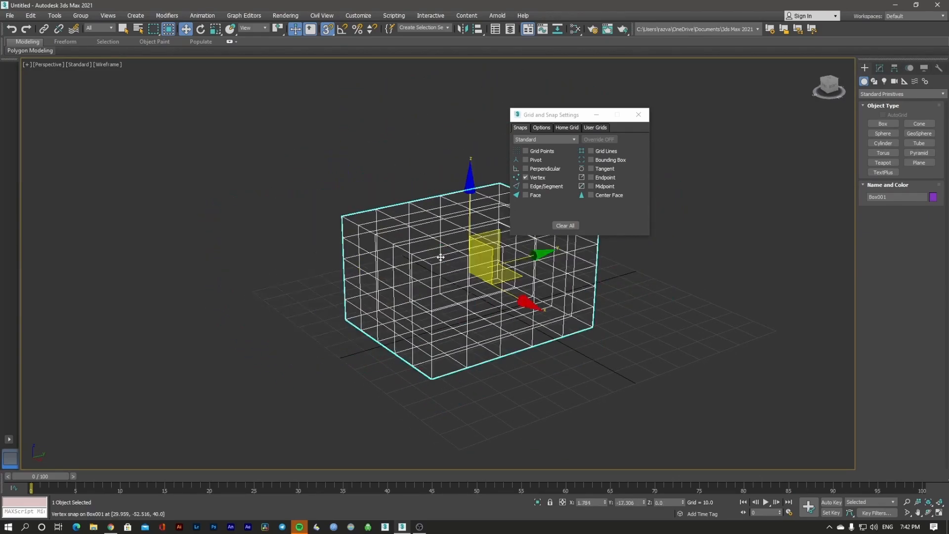
{"action": "mouse_move", "coordinate": [517, 277]}
{"action": "left_mouse_down", "text": "shift"}
{"action": "mouse_move", "coordinate": [608, 277]}
{"action": "mouse_move", "coordinate": [741, 226]}
{"action": "mouse_move", "coordinate": [731, 248]}
{"action": "mouse_move", "coordinate": [726, 236]}
{"action": "mouse_move", "coordinate": [783, 233]}
{"action": "mouse_move", "coordinate": [778, 239]}
{"action": "left_mouse_up", "text": "shift"}
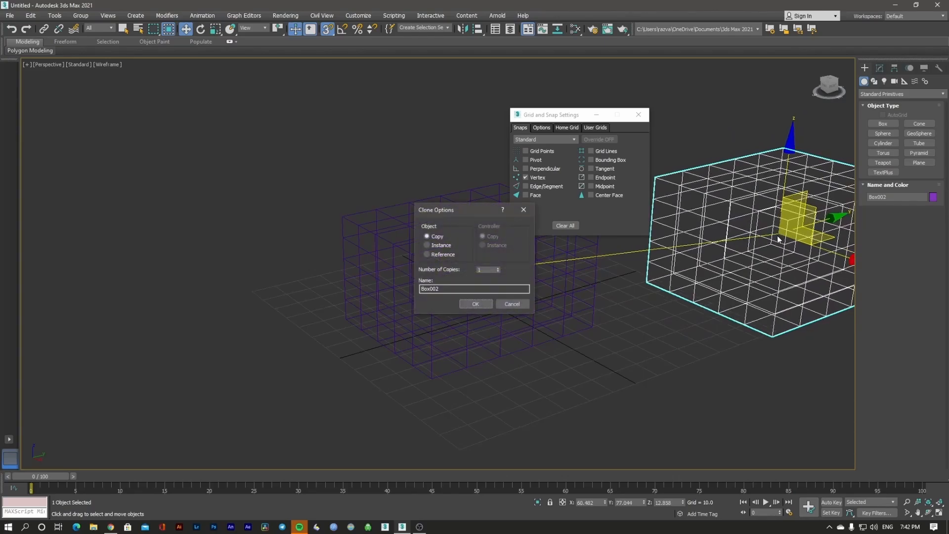
{"action": "left_click", "coordinate": [437, 237]}
{"action": "left_click", "coordinate": [475, 304]}
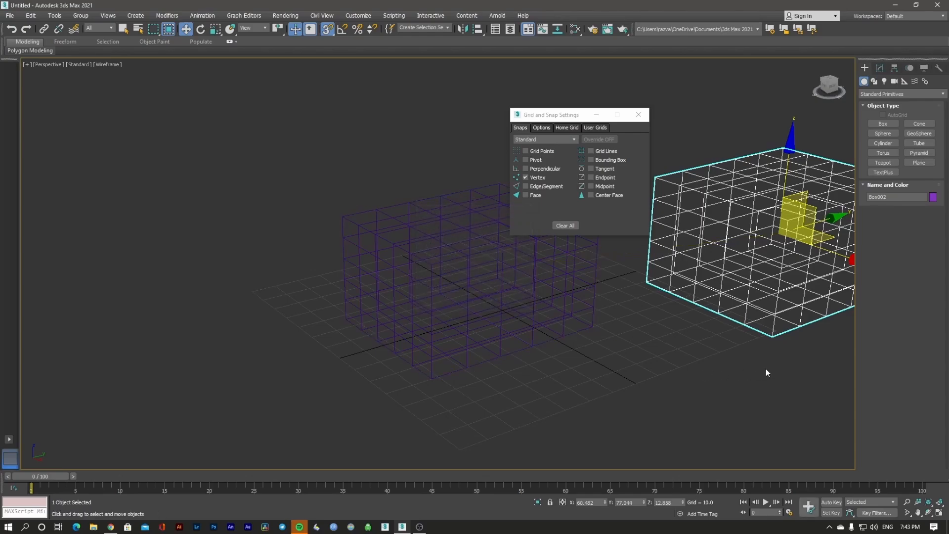
Snap the copied box by its lower corner vertex onto the original's top corner to stack it on top, and shade the viewport
{"action": "mouse_move", "coordinate": [773, 337]}
{"action": "left_mouse_down"}
{"action": "mouse_move", "coordinate": [468, 244]}
{"action": "mouse_move", "coordinate": [426, 267]}
{"action": "left_mouse_up"}
{"action": "key", "text": "F3"}
{"action": "middle_click_drag", "start_coordinate": [448, 278], "coordinate": [447, 279], "text": "alt"}
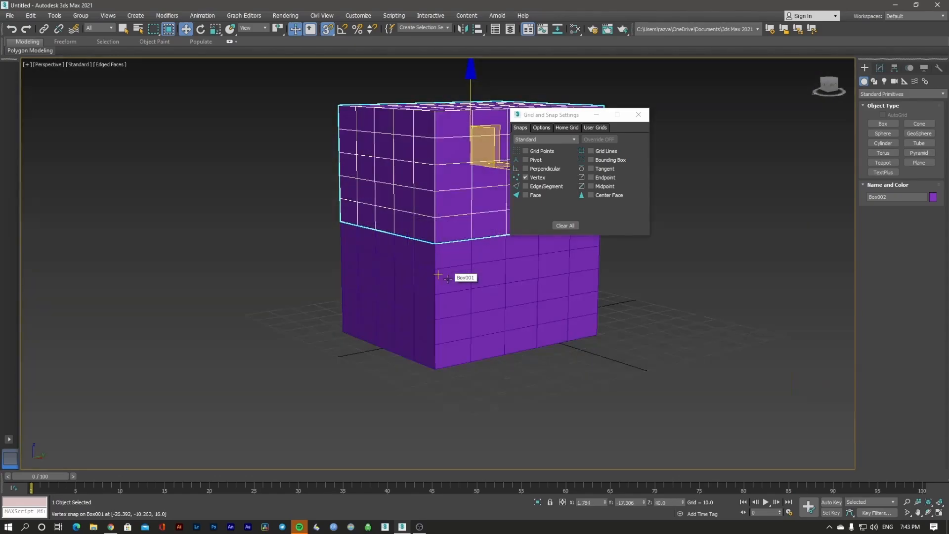
Toggle the wireframe and edged faces displays, leaving both boxes in Default Shading without edges
{"action": "key", "text": "F3"}
{"action": "key", "text": "F3"}
{"action": "key", "text": "F4"}
{"action": "key", "text": "F4"}
{"action": "key", "text": "F4"}
{"action": "key", "text": "F4"}
{"action": "key", "text": "F4"}
{"action": "key", "text": "F4"}
{"action": "key", "text": "F4"}
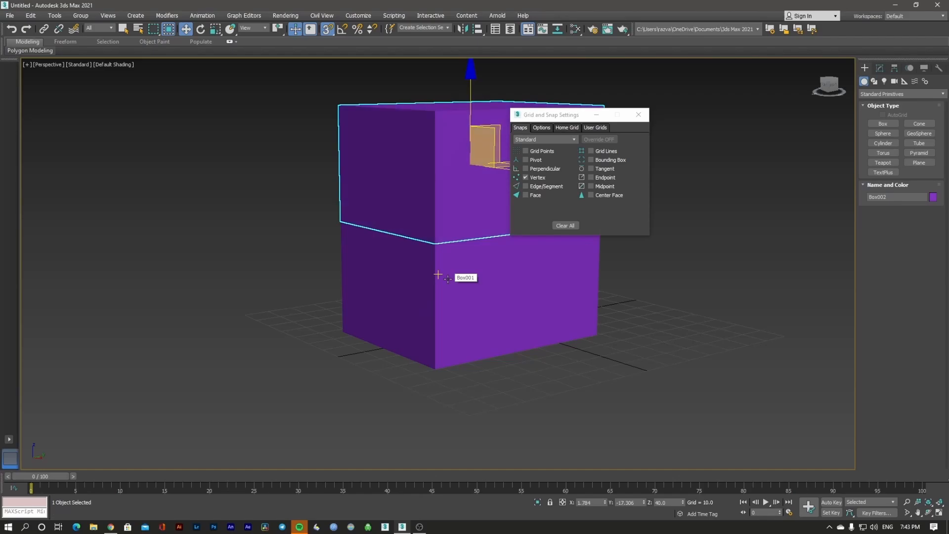
Switch the viewport repeatedly between wireframe and Default Shading, ending shaded, and orbit around the stacked boxes
{"action": "key", "text": "F3"}
{"action": "key", "text": "F3"}
{"action": "key", "text": "F3"}
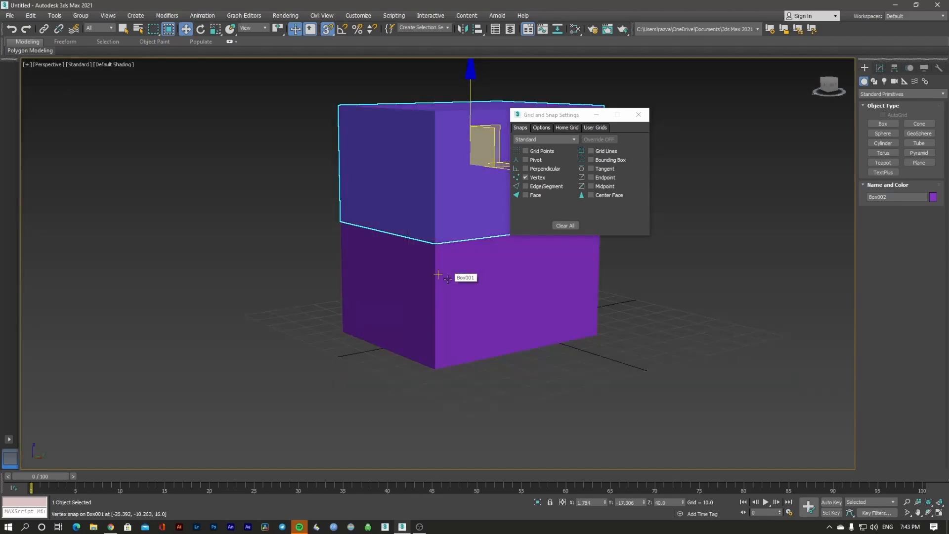
{"action": "key", "text": "F3"}
{"action": "key", "text": "F3"}
{"action": "key", "text": "F3"}
{"action": "key", "text": "F3"}
{"action": "key", "text": "F3"}
{"action": "key", "text": "F3"}
{"action": "key", "text": "F3"}
{"action": "key", "text": "F3"}
{"action": "key", "text": "F3"}
{"action": "key", "text": "F3"}
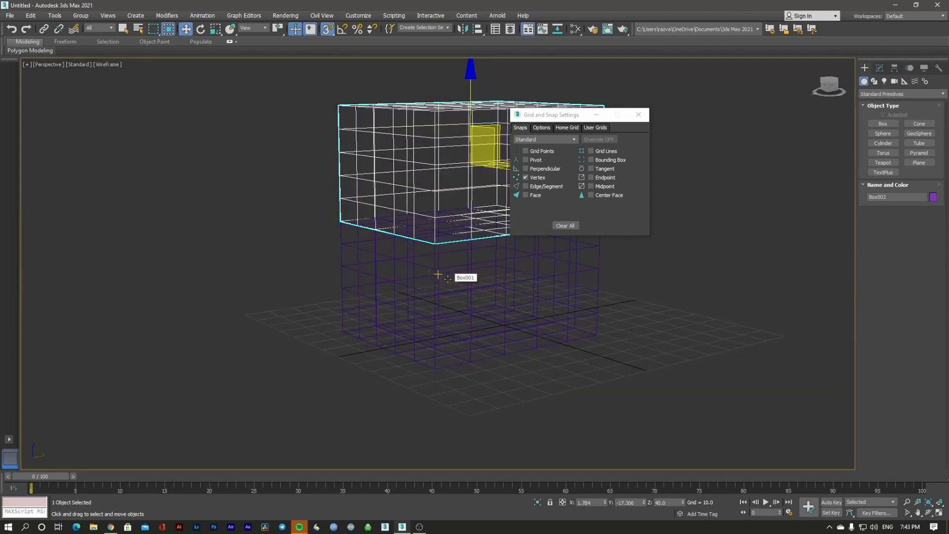
{"action": "key", "text": "F3"}
{"action": "mouse_move", "coordinate": [483, 347]}
{"action": "middle_mouse_down", "text": "alt"}
{"action": "mouse_move", "coordinate": [428, 305]}
{"action": "mouse_move", "coordinate": [421, 267]}
{"action": "middle_mouse_up", "text": "alt"}
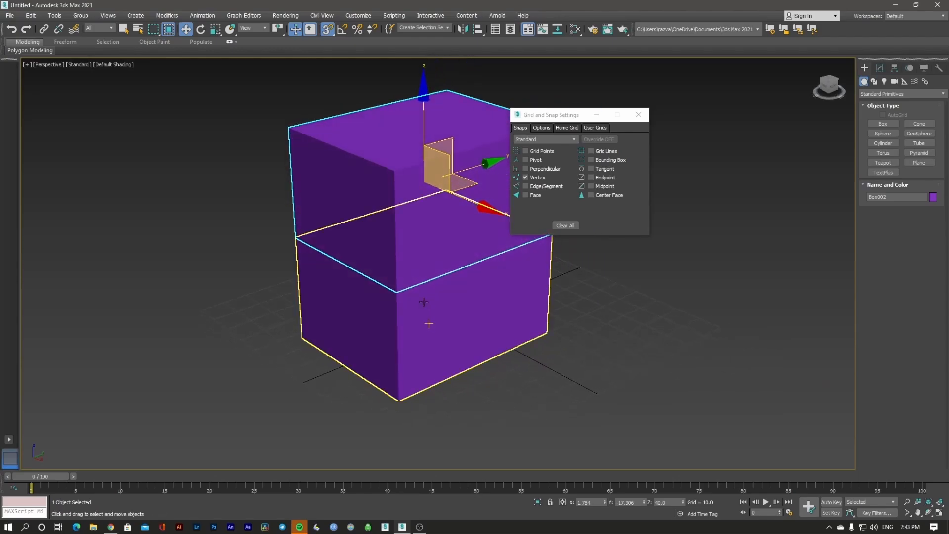
Snap the upper box by its top corner vertex to the original box's top corner, placing it beside the original along X
{"action": "key", "text": "F3"}
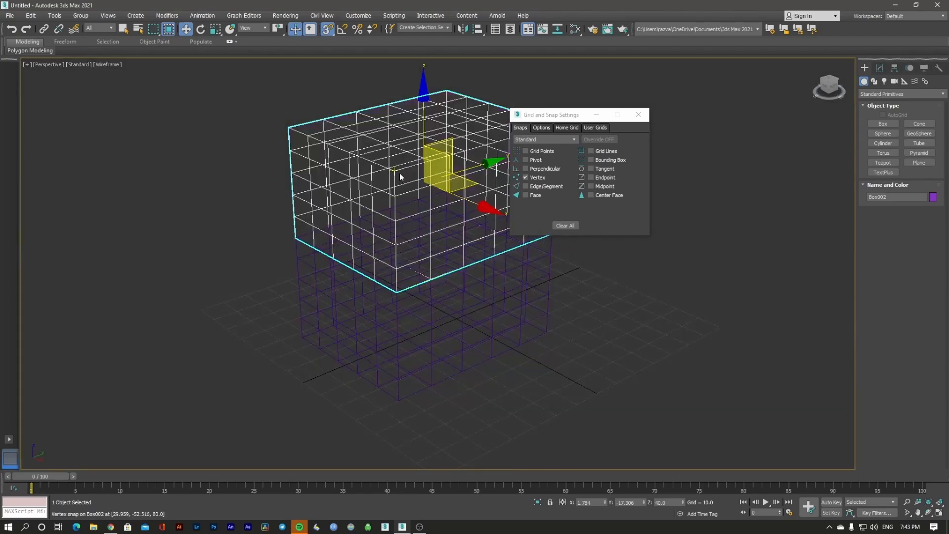
{"action": "key", "text": "F3"}
{"action": "mouse_move", "coordinate": [395, 171]}
{"action": "left_mouse_down"}
{"action": "mouse_move", "coordinate": [425, 253]}
{"action": "mouse_move", "coordinate": [324, 240]}
{"action": "mouse_move", "coordinate": [312, 248]}
{"action": "mouse_move", "coordinate": [297, 237]}
{"action": "mouse_move", "coordinate": [301, 247]}
{"action": "left_mouse_up"}
{"action": "key", "text": "F3"}
{"action": "key", "text": "F3"}
{"action": "mouse_move", "coordinate": [302, 248]}
{"action": "middle_mouse_down", "text": "alt"}
{"action": "mouse_move", "coordinate": [469, 279]}
{"action": "mouse_move", "coordinate": [371, 260]}
{"action": "middle_mouse_up", "text": "alt"}
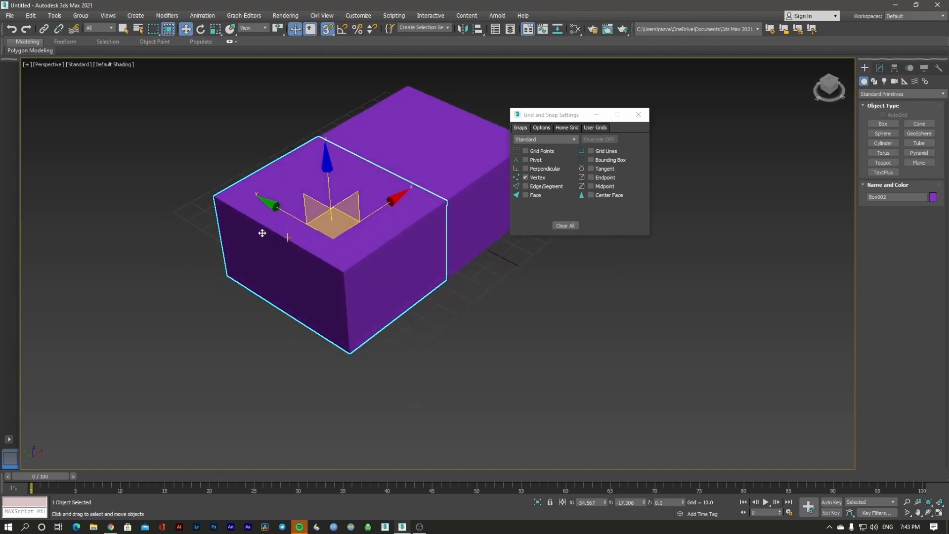
In wireframe, snap the copied box by a vertex on its side to the original box's far top corner and review the placement
{"action": "key", "text": "F3"}
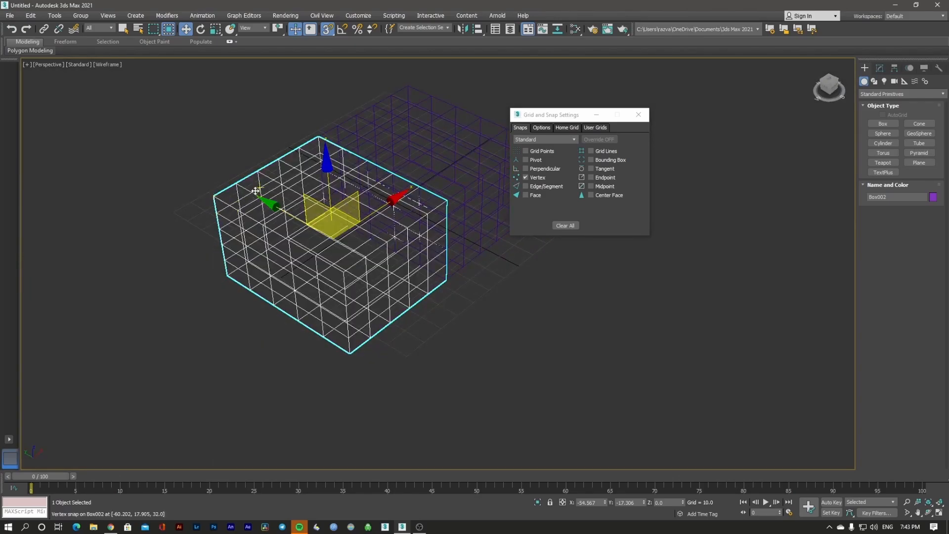
{"action": "left_click_drag", "start_coordinate": [260, 189], "coordinate": [408, 85]}
{"action": "key", "text": "F3"}
{"action": "mouse_move", "coordinate": [409, 85]}
{"action": "middle_mouse_down", "text": "alt"}
{"action": "mouse_move", "coordinate": [338, 112]}
{"action": "mouse_move", "coordinate": [356, 135]}
{"action": "middle_mouse_up", "text": "alt"}
{"action": "middle_click_drag", "start_coordinate": [387, 147], "coordinate": [395, 289]}
{"action": "scroll", "coordinate": [349, 238], "scroll_direction": "up", "scroll_amount": 3}
{"action": "scroll", "coordinate": [344, 231], "scroll_direction": "down", "scroll_amount": 2}
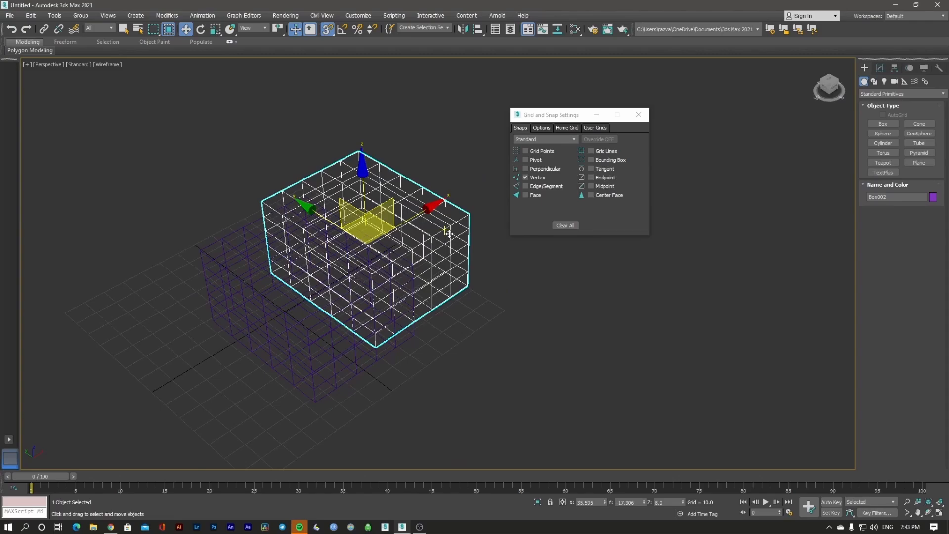
Return the viewport to Default Shading and change the copied box's object color to red
{"action": "key", "text": "F3"}
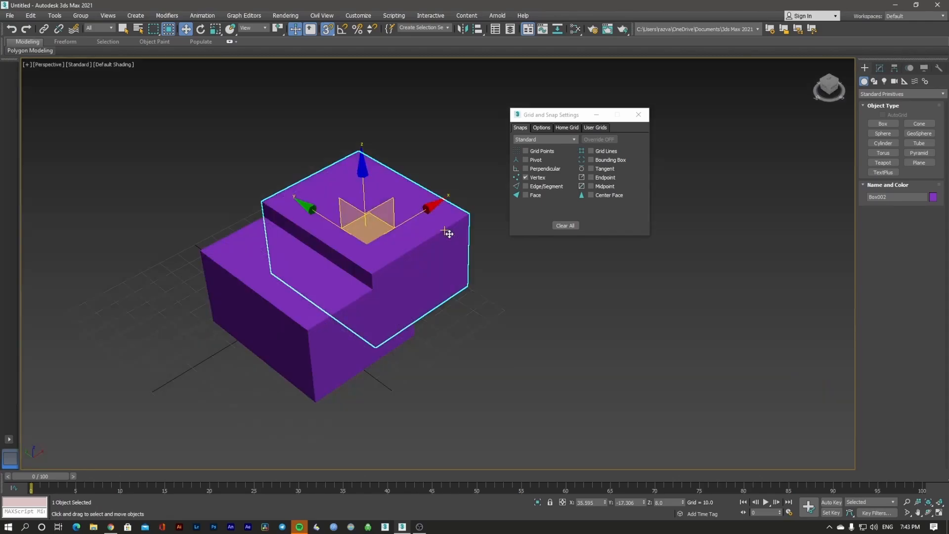
{"action": "left_click", "coordinate": [881, 69]}
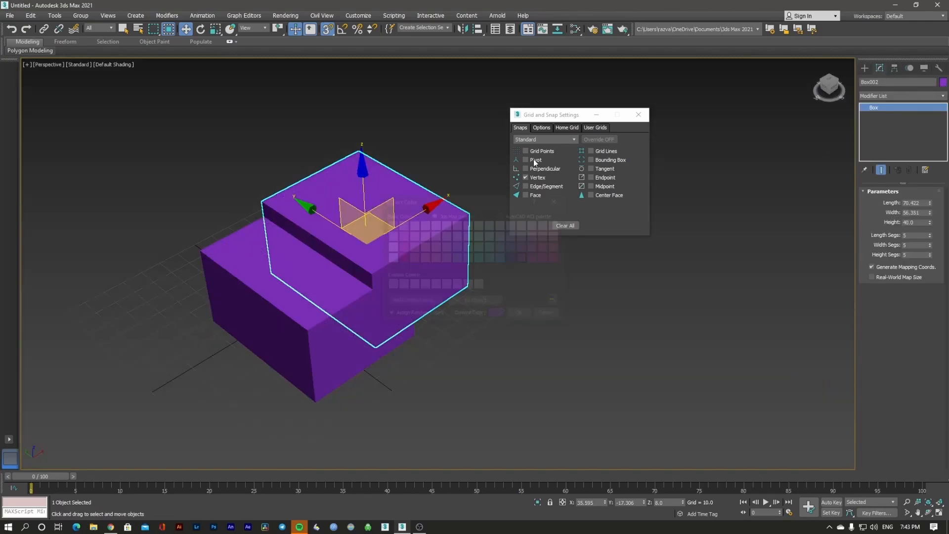
{"action": "left_click", "coordinate": [402, 259]}
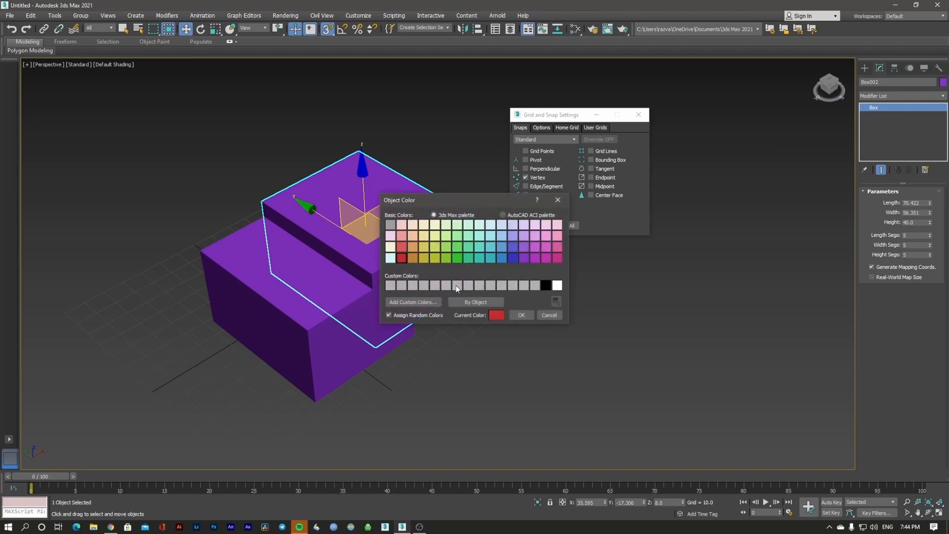
{"action": "left_click", "coordinate": [520, 315]}
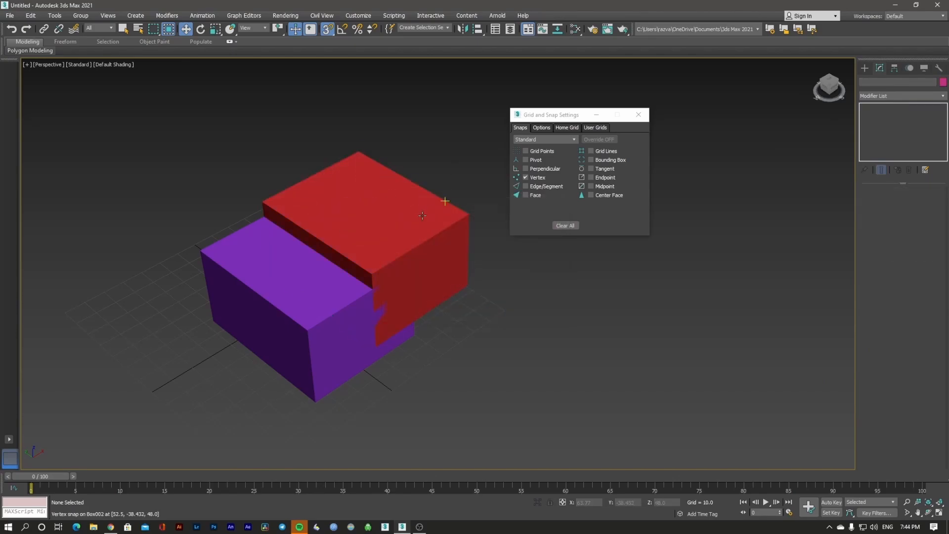
Move the red box well clear of the purple box and review the Vertex option in the snap settings
{"action": "left_click_drag", "start_coordinate": [419, 207], "coordinate": [633, 185]}
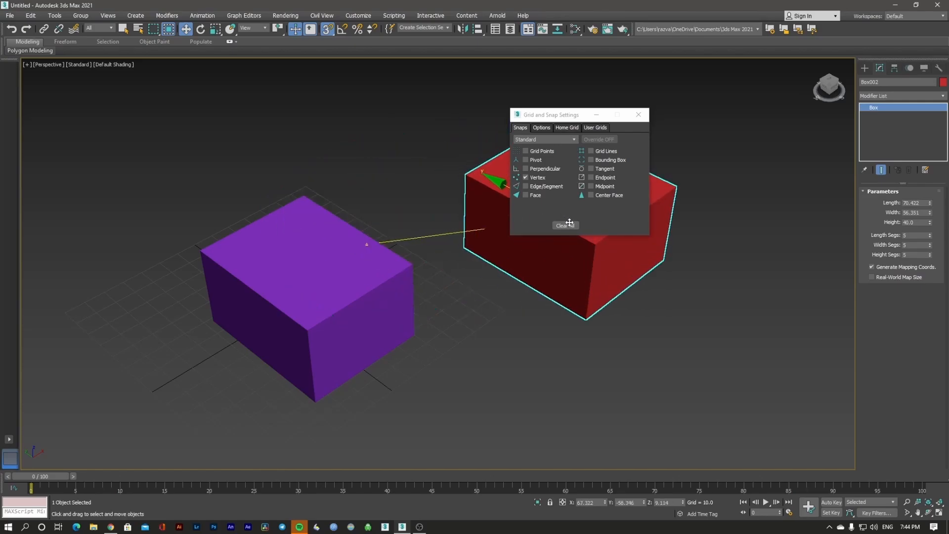
{"action": "left_click", "coordinate": [638, 117]}
{"action": "left_click", "coordinate": [694, 163]}
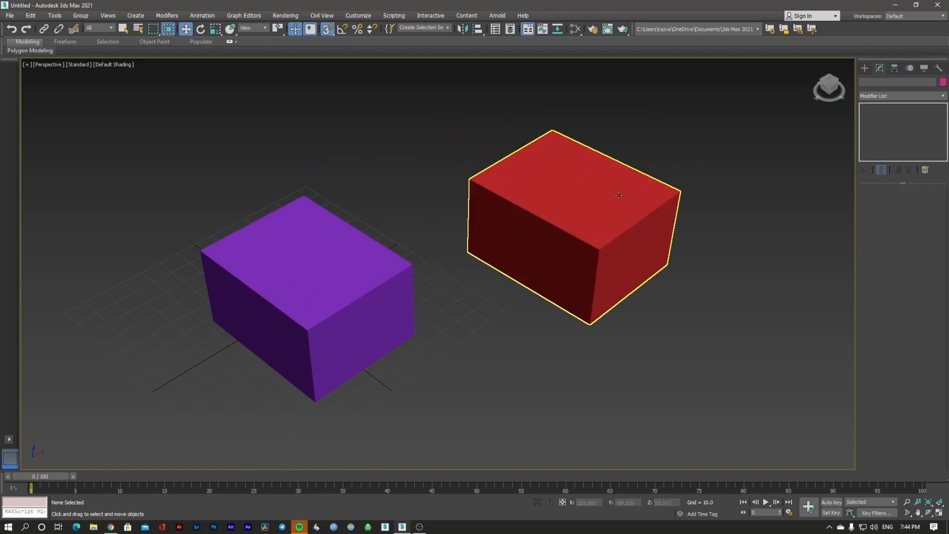
{"action": "right_click", "coordinate": [328, 30]}
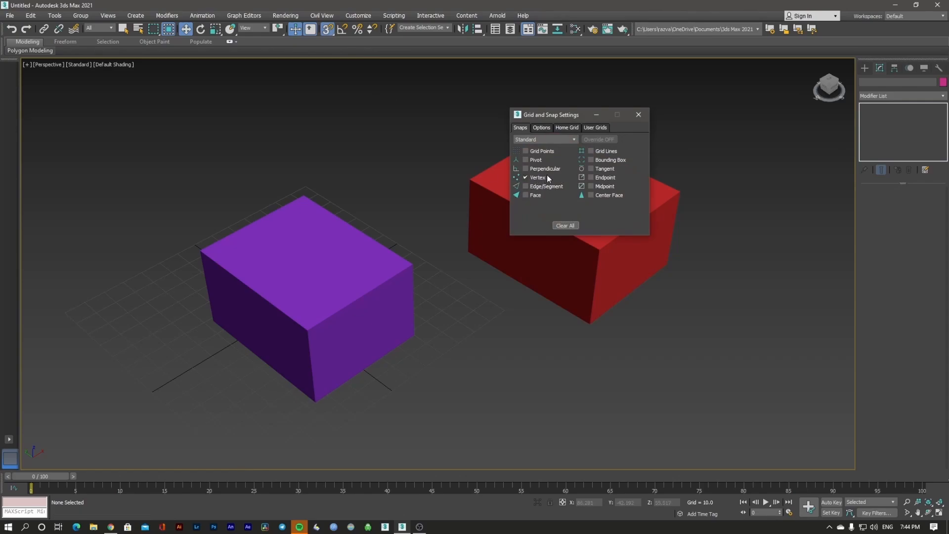
{"action": "left_click", "coordinate": [639, 115]}
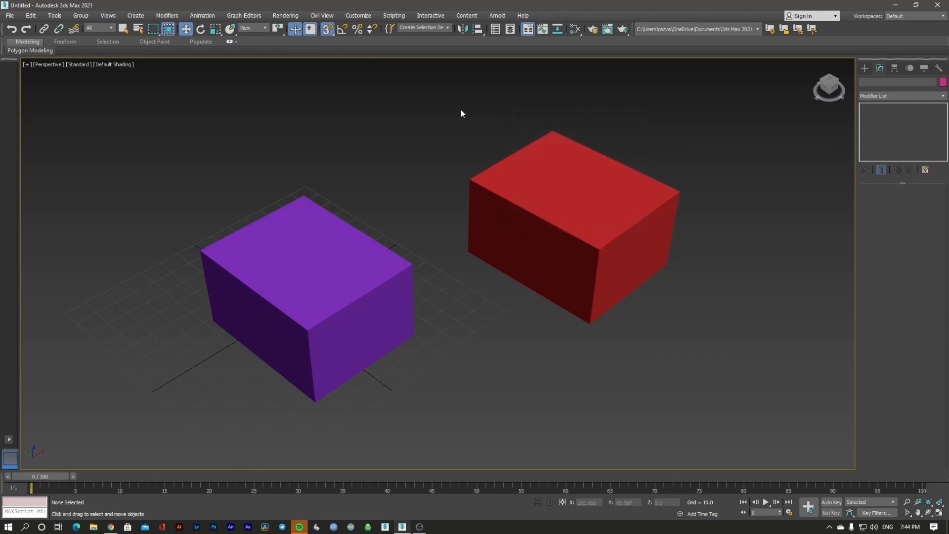
Display the boxes with edged faces and snap the red box by a side vertex to the purple box's near top corner
{"action": "left_click", "coordinate": [328, 29]}
{"action": "left_click", "coordinate": [628, 187]}
{"action": "key", "text": "F3"}
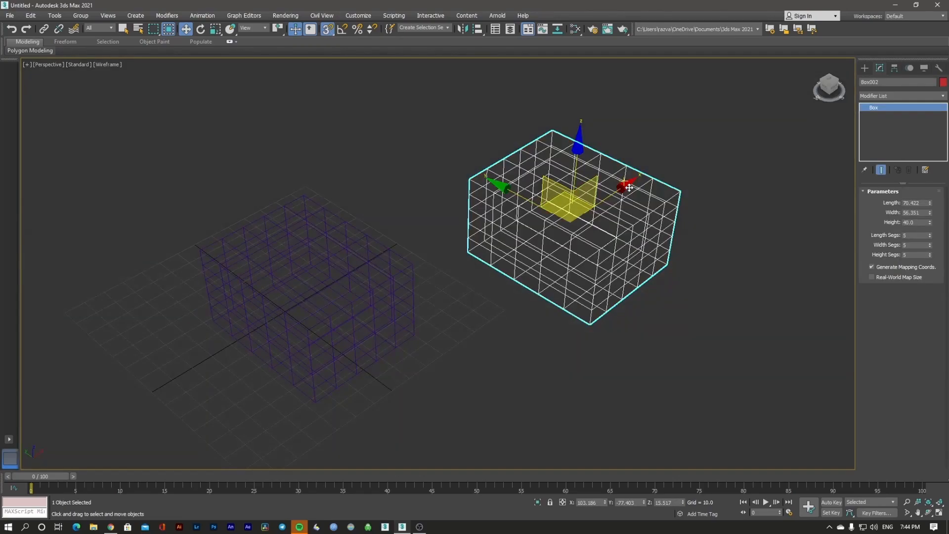
{"action": "scroll", "coordinate": [637, 190], "scroll_direction": "up", "scroll_amount": 3}
{"action": "key", "text": "F4"}
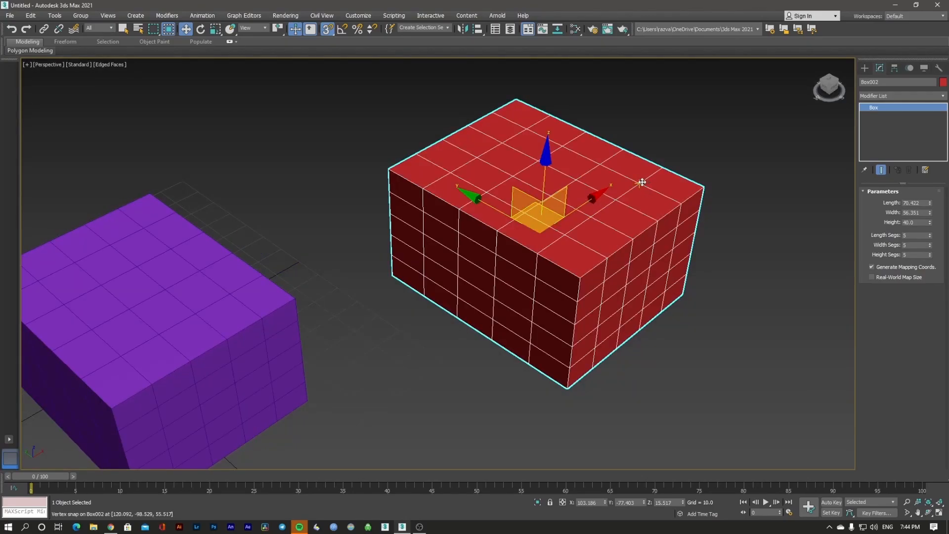
{"action": "middle_click_drag", "start_coordinate": [641, 182], "coordinate": [691, 172]}
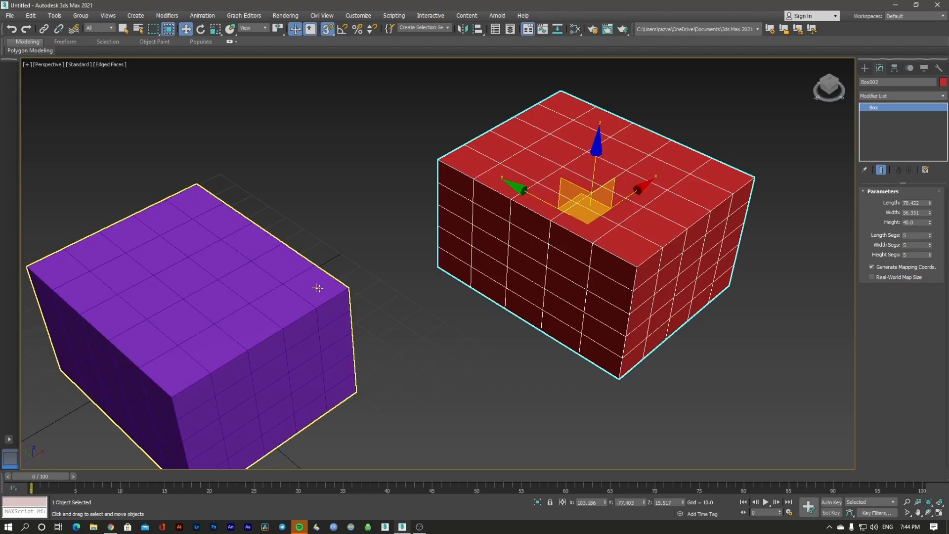
{"action": "middle_click_drag", "start_coordinate": [242, 318], "coordinate": [313, 276]}
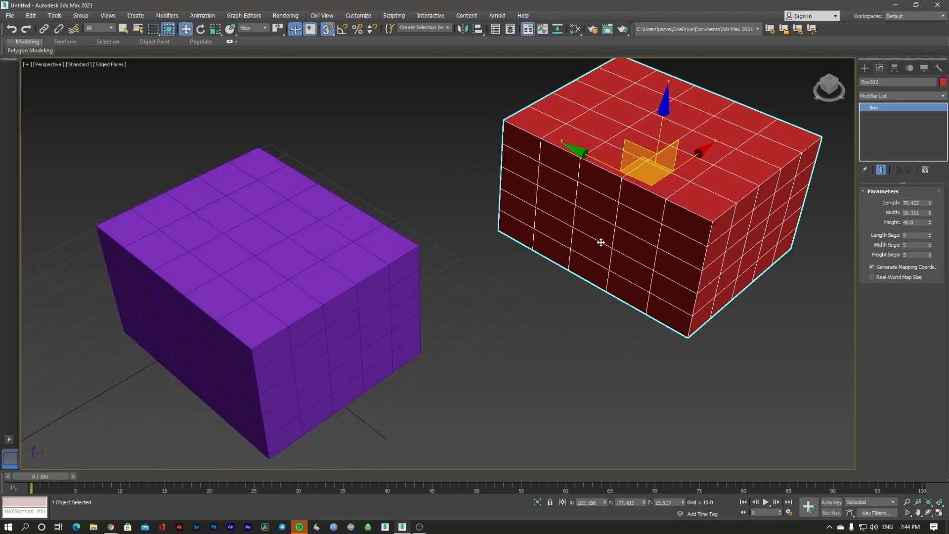
{"action": "left_click_drag", "start_coordinate": [661, 224], "coordinate": [420, 249]}
{"action": "middle_click_drag", "start_coordinate": [415, 269], "coordinate": [489, 247], "text": "alt"}
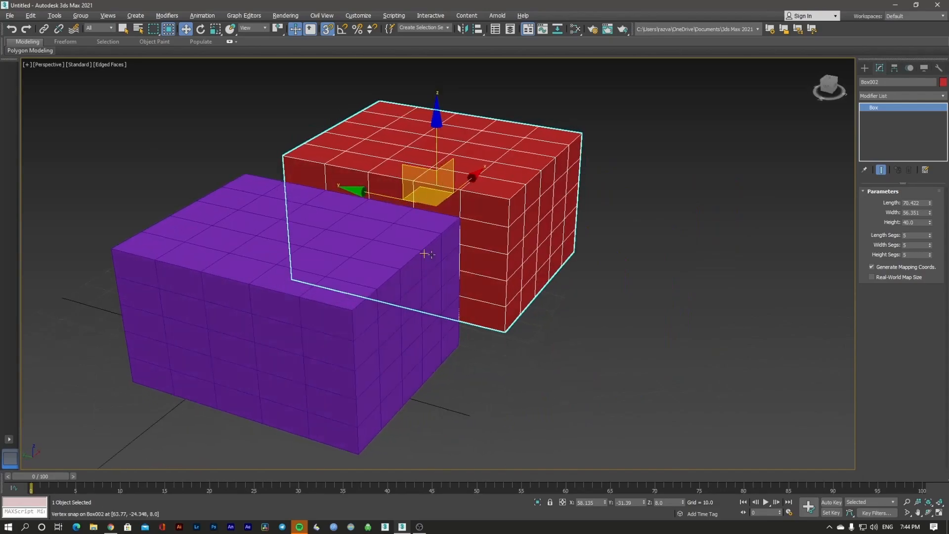
Set snapping to 2D and view the boxes in the Top view, selecting and deselecting the red box
{"action": "left_click_drag", "start_coordinate": [331, 31], "coordinate": [330, 48]}
{"action": "key", "text": "t"}
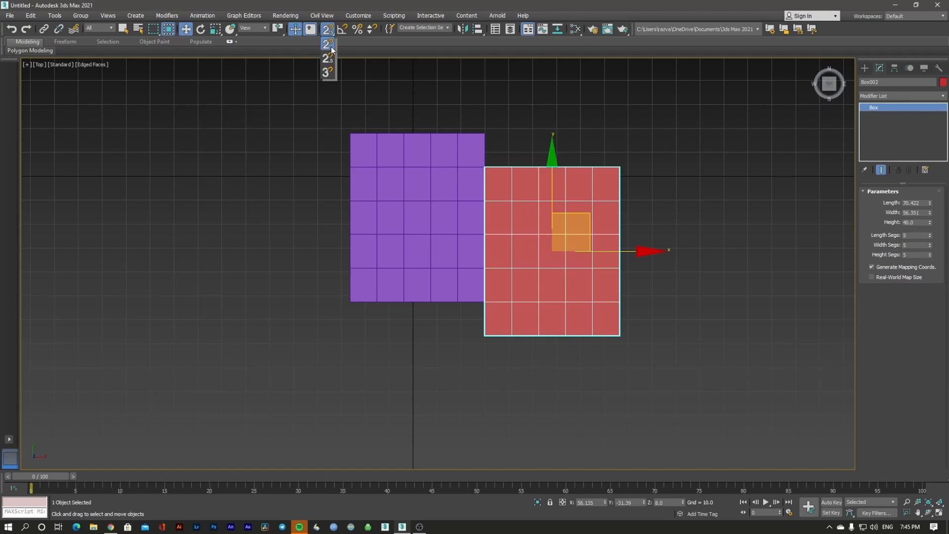
{"action": "left_click", "coordinate": [503, 119]}
{"action": "left_click", "coordinate": [587, 201]}
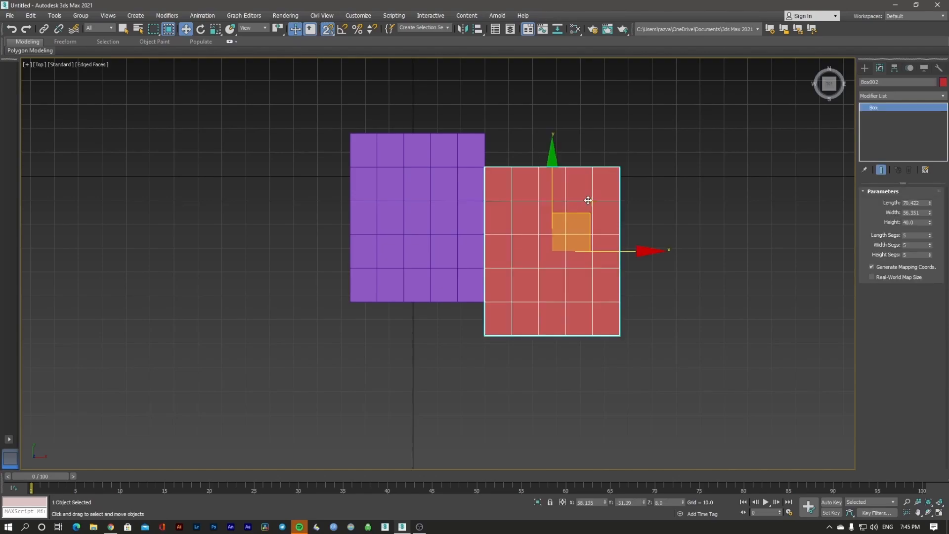
{"action": "left_click", "coordinate": [652, 192]}
Restore 3D snapping and undo a trial move of the red box in the Top view
{"action": "left_click_drag", "start_coordinate": [328, 29], "coordinate": [331, 74]}
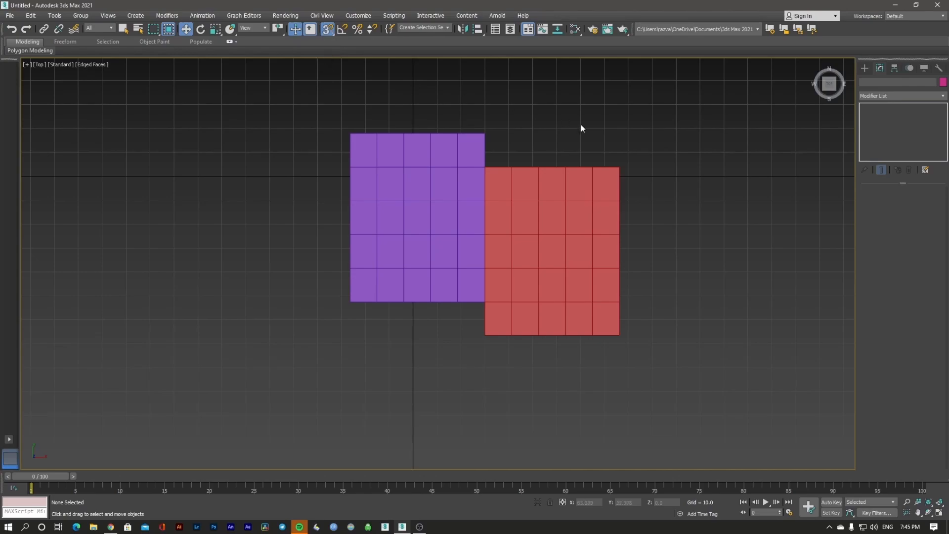
{"action": "left_click", "coordinate": [597, 201]}
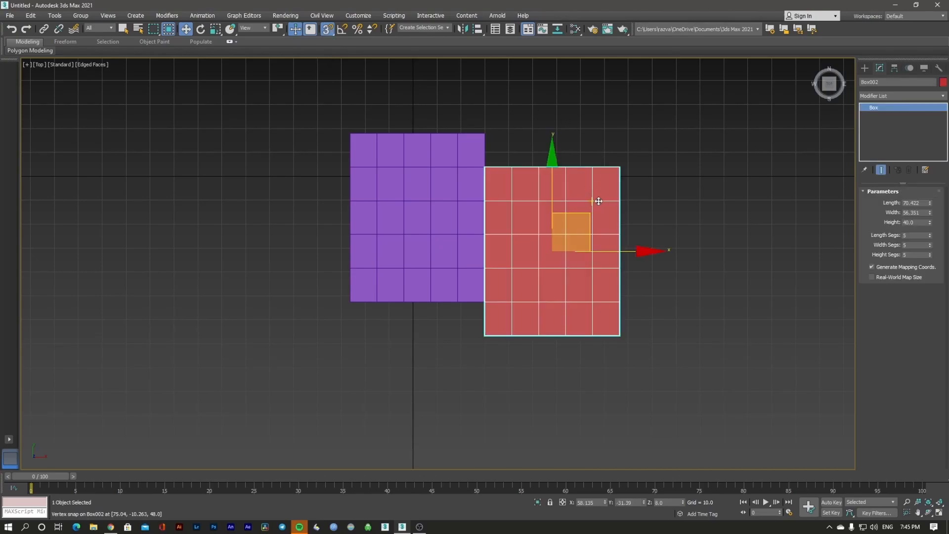
{"action": "left_click_drag", "start_coordinate": [596, 201], "coordinate": [551, 195]}
{"action": "key", "text": "ctrl+z"}
Using vertex snaps, place the red box beneath the purple box and offset it one segment along Y
{"action": "middle_click_drag", "start_coordinate": [518, 216], "coordinate": [548, 150], "text": "alt"}
{"action": "scroll", "coordinate": [542, 224], "scroll_direction": "up", "scroll_amount": 2}
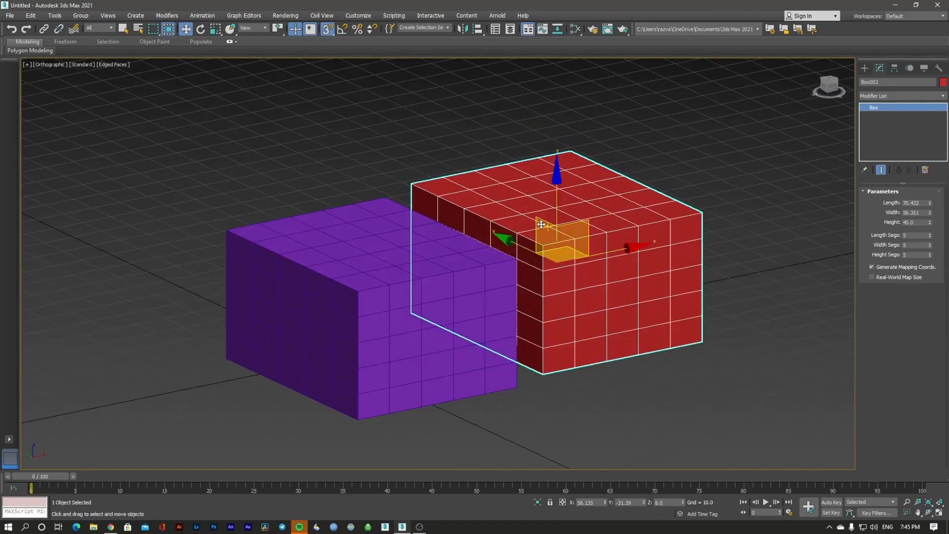
{"action": "left_click_drag", "start_coordinate": [573, 262], "coordinate": [422, 406]}
{"action": "middle_click_drag", "start_coordinate": [465, 373], "coordinate": [463, 298], "text": "alt"}
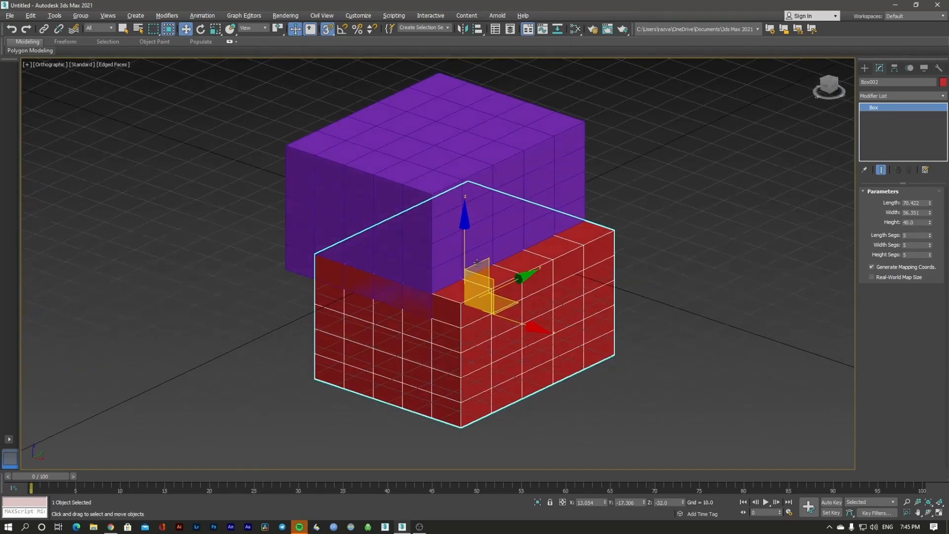
{"action": "left_click_drag", "start_coordinate": [461, 304], "coordinate": [439, 308]}
{"action": "middle_click_drag", "start_coordinate": [438, 308], "coordinate": [505, 287], "text": "alt"}
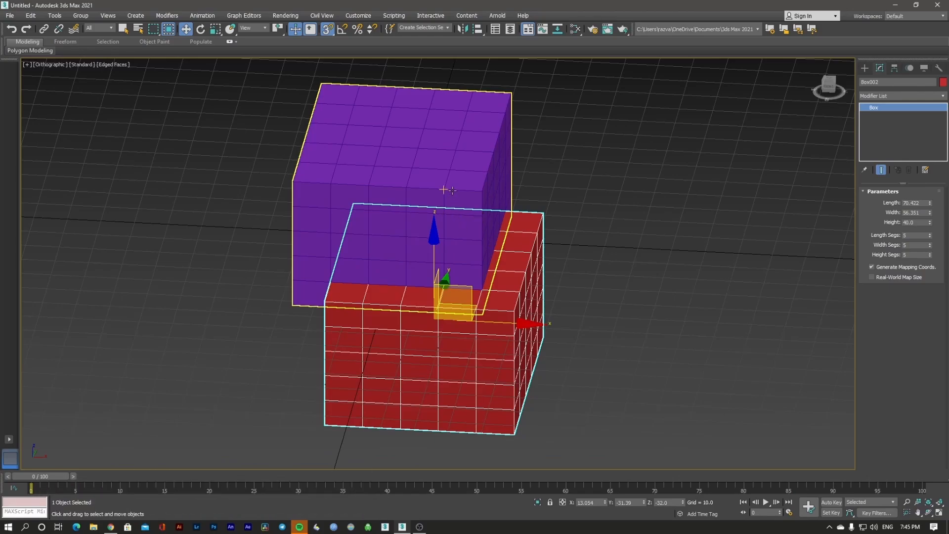
{"action": "middle_click_drag", "start_coordinate": [446, 189], "coordinate": [431, 181], "text": "alt"}
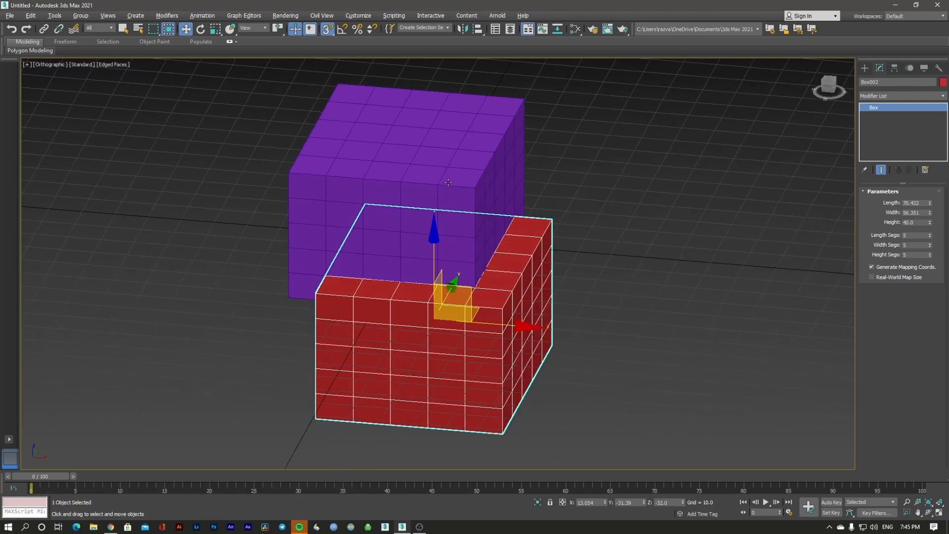
Turn on Angle Snap and delete the red box
{"action": "left_click", "coordinate": [345, 31]}
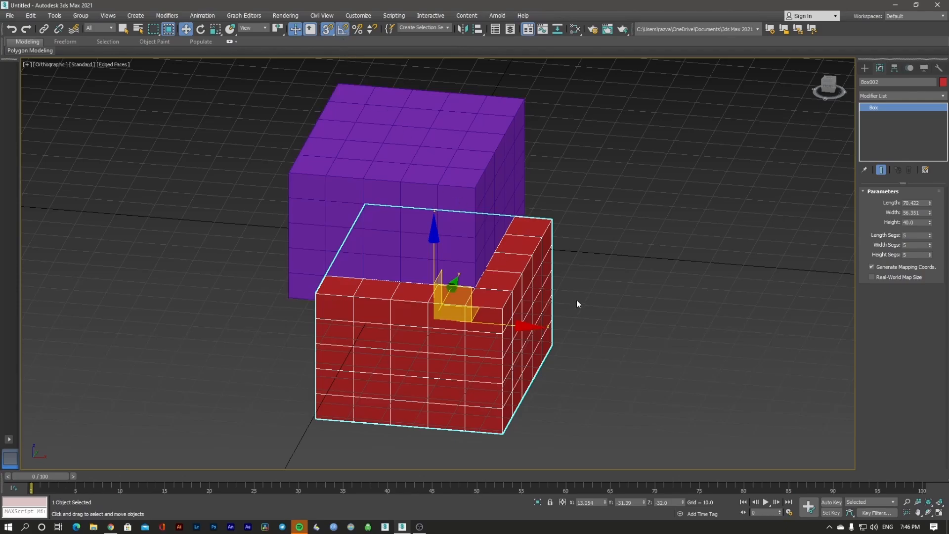
{"action": "left_click", "coordinate": [450, 215]}
{"action": "left_click", "coordinate": [497, 307]}
{"action": "key", "text": "Delete"}
Select the purple box, activate the Rotate tool and try rotating the box around one axis
{"action": "left_click", "coordinate": [437, 235]}
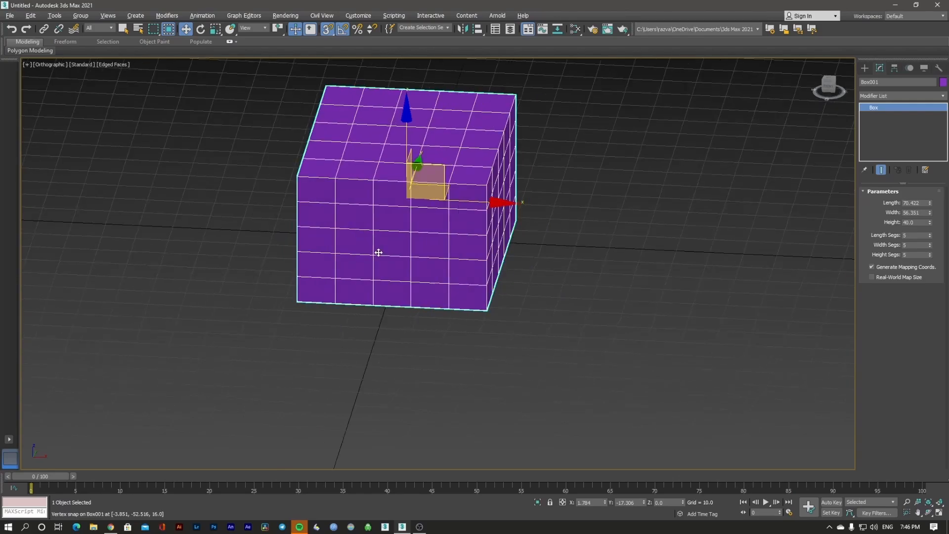
{"action": "middle_click_drag", "start_coordinate": [375, 254], "coordinate": [455, 249], "text": "alt"}
{"action": "scroll", "coordinate": [417, 203], "scroll_direction": "up", "scroll_amount": 5}
{"action": "scroll", "coordinate": [423, 259], "scroll_direction": "down", "scroll_amount": 5}
{"action": "right_click", "coordinate": [419, 241]}
{"action": "left_click", "coordinate": [440, 253]}
{"action": "left_click_drag", "start_coordinate": [435, 237], "coordinate": [469, 207]}
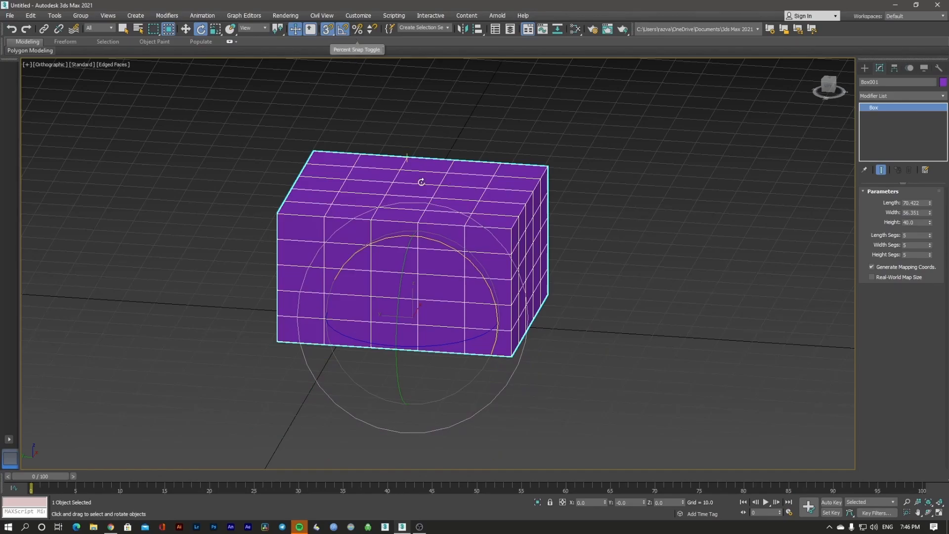
Try rotating the purple box in fixed increments with Angle Snap, restoring its original orientation
{"action": "left_click", "coordinate": [345, 31]}
{"action": "left_click_drag", "start_coordinate": [448, 240], "coordinate": [532, 300]}
{"action": "right_click", "coordinate": [532, 300]}
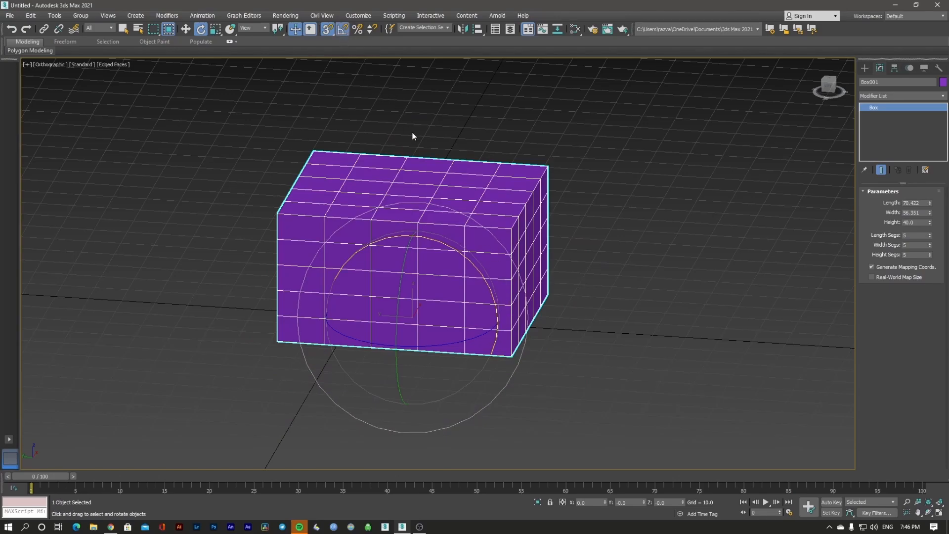
{"action": "left_click_drag", "start_coordinate": [437, 242], "coordinate": [405, 157]}
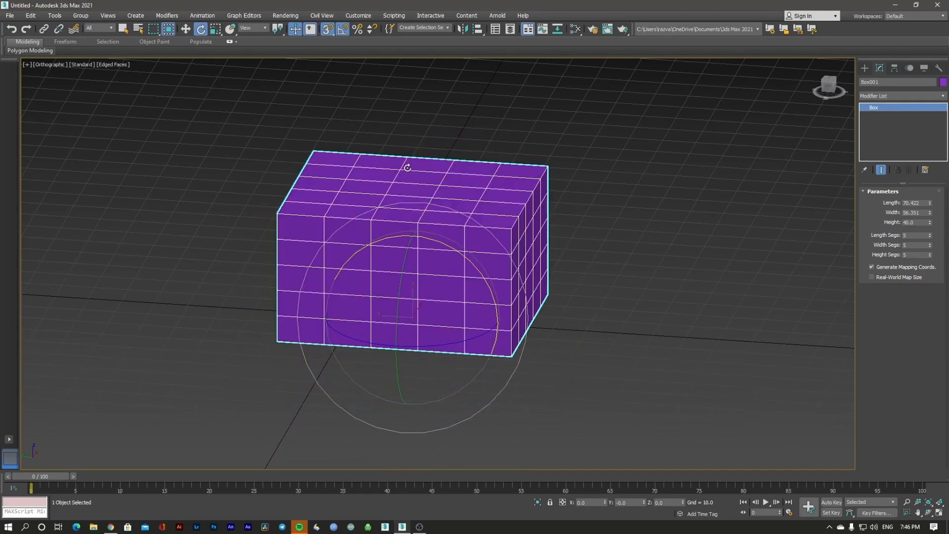
Set the angle snap increment to 10 degrees and try a snapped rotation of the purple box
{"action": "right_click", "coordinate": [343, 30]}
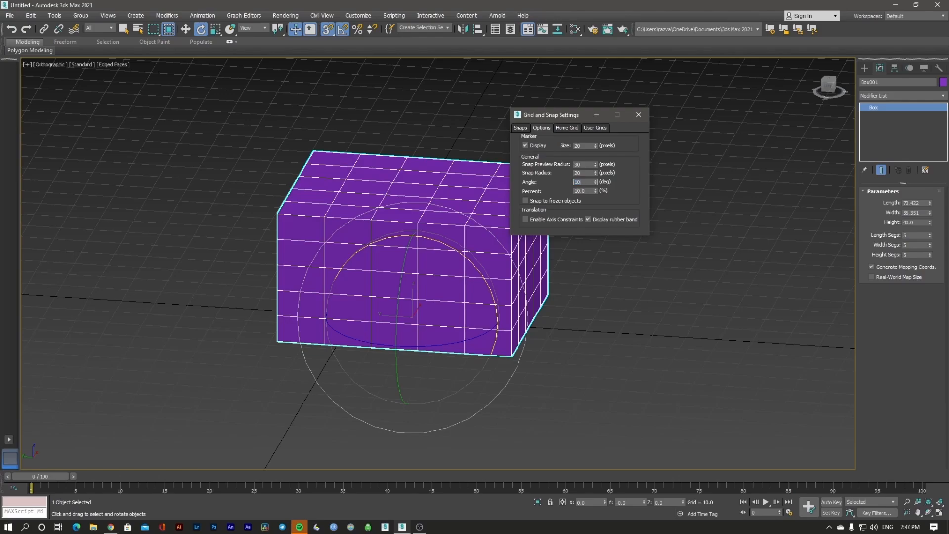
{"action": "left_click", "coordinate": [639, 114]}
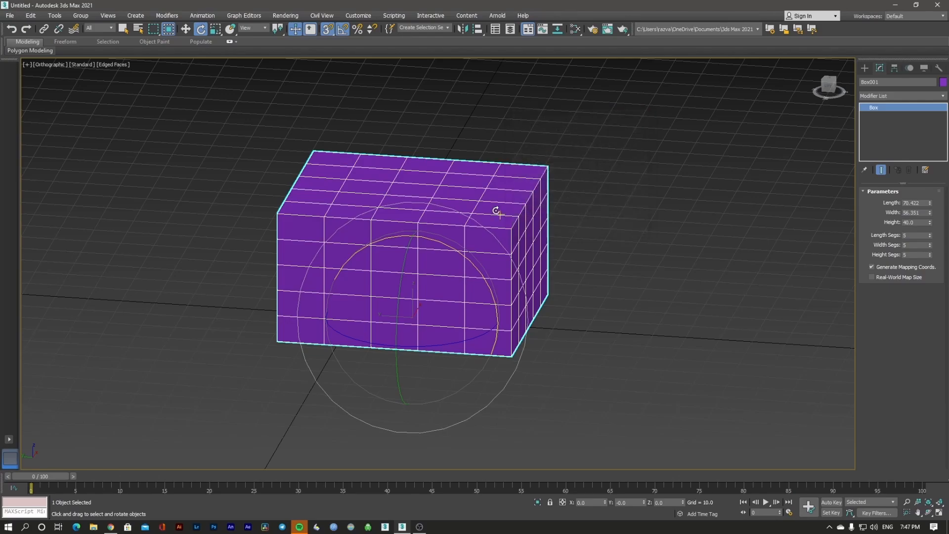
{"action": "mouse_move", "coordinate": [432, 240]}
{"action": "left_mouse_down"}
{"action": "mouse_move", "coordinate": [489, 286]}
{"action": "mouse_move", "coordinate": [440, 213]}
{"action": "mouse_move", "coordinate": [467, 255]}
{"action": "mouse_move", "coordinate": [435, 220]}
{"action": "mouse_move", "coordinate": [440, 238]}
{"action": "mouse_move", "coordinate": [435, 231]}
{"action": "left_mouse_up"}
{"action": "middle_click_drag", "start_coordinate": [472, 239], "coordinate": [448, 244], "text": "alt"}
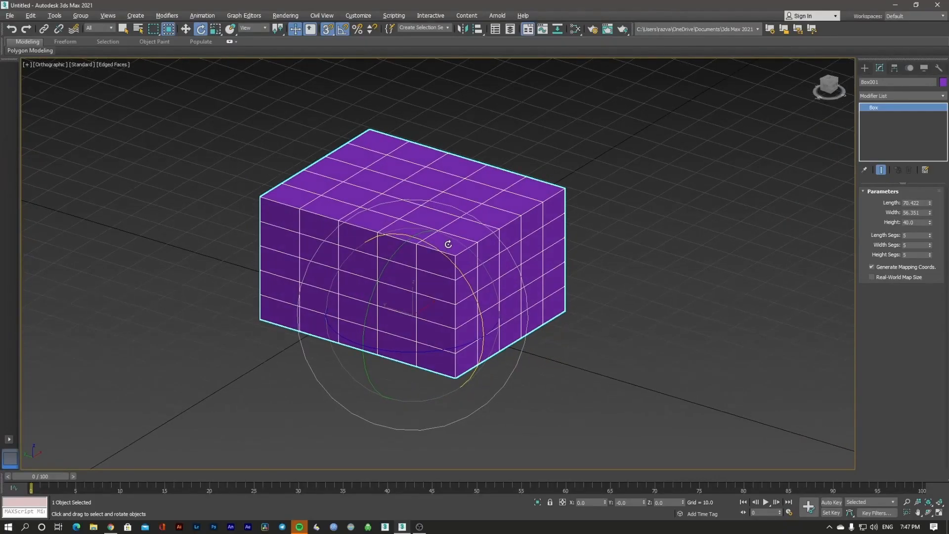
Review the snap types, snap options and home grid settings, leaving them as they are
{"action": "left_click", "coordinate": [407, 97]}
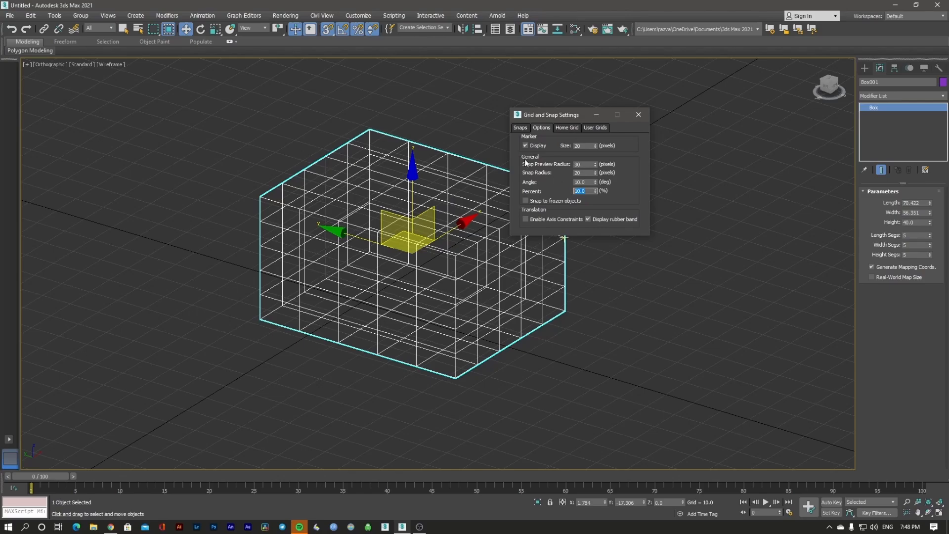
{"action": "left_click", "coordinate": [570, 128]}
{"action": "left_click", "coordinate": [520, 128]}
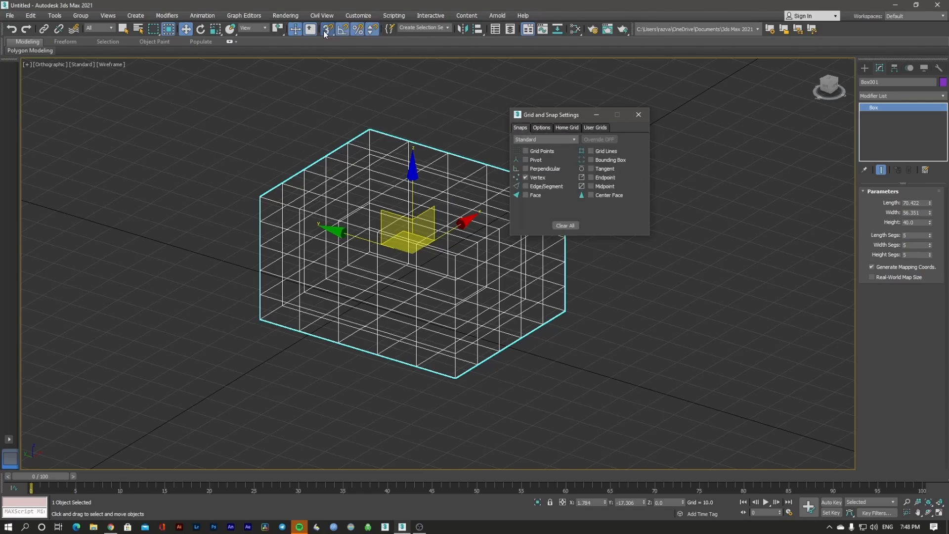
{"action": "left_click", "coordinate": [541, 128]}
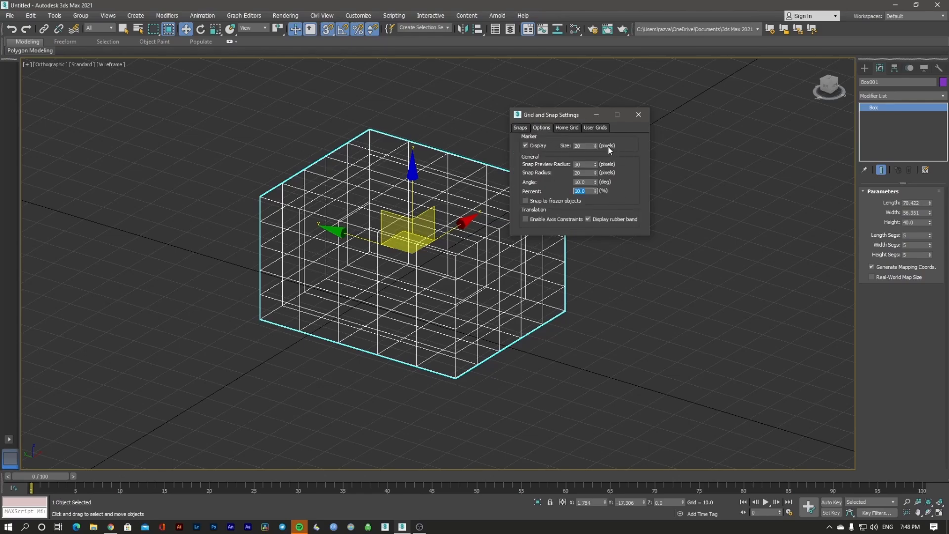
{"action": "left_click", "coordinate": [638, 114]}
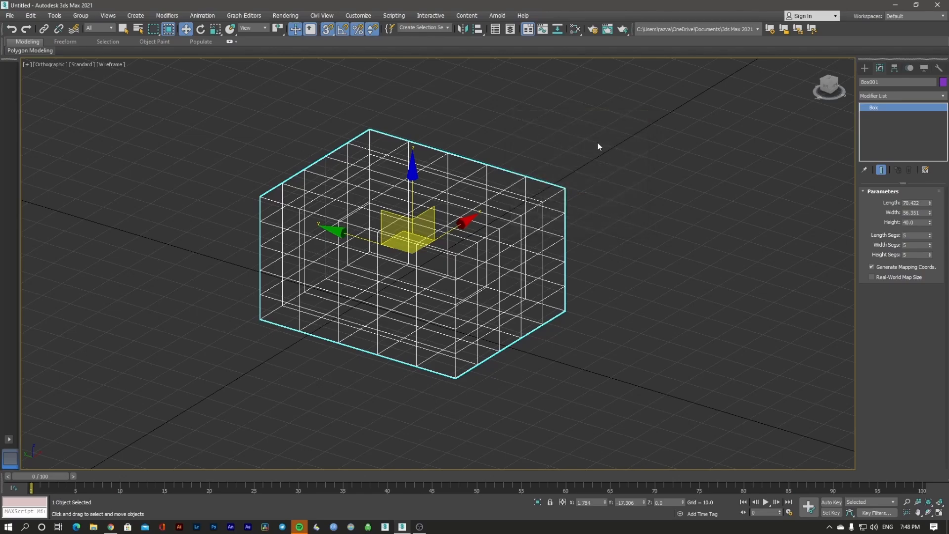
Deselect the box and open the Named Selection Sets manager
{"action": "left_click", "coordinate": [476, 147]}
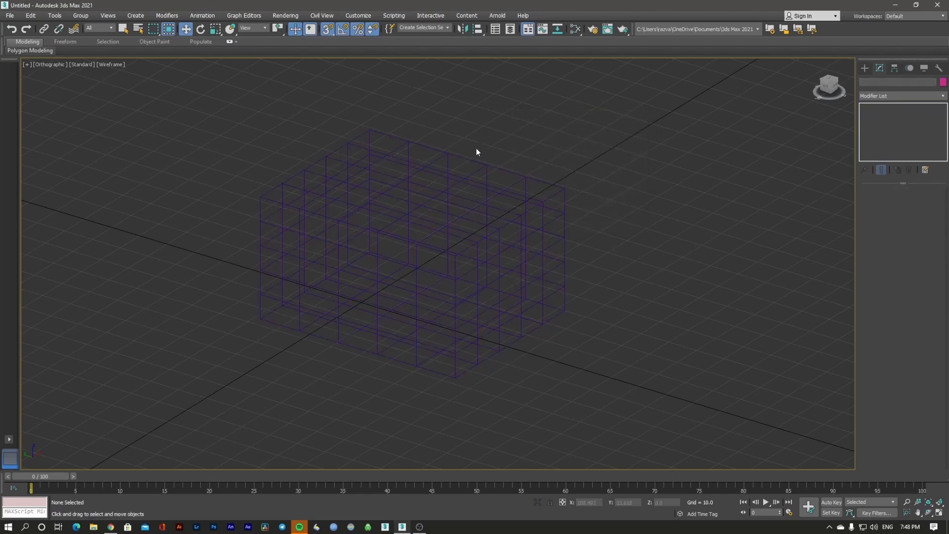
{"action": "left_click", "coordinate": [388, 29]}
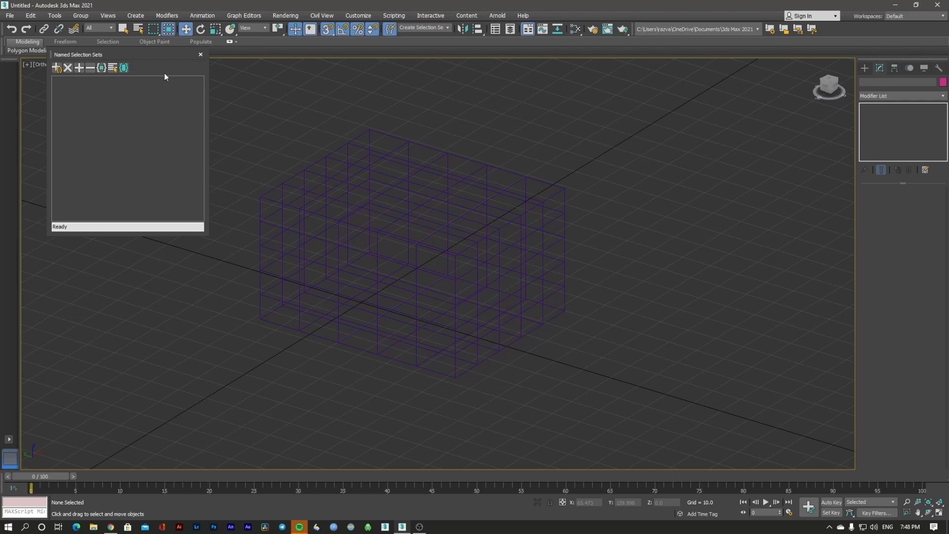
Close the Named Selection Sets manager and, in shaded display, move the purple box slightly up off the grid
{"action": "left_click", "coordinate": [200, 55]}
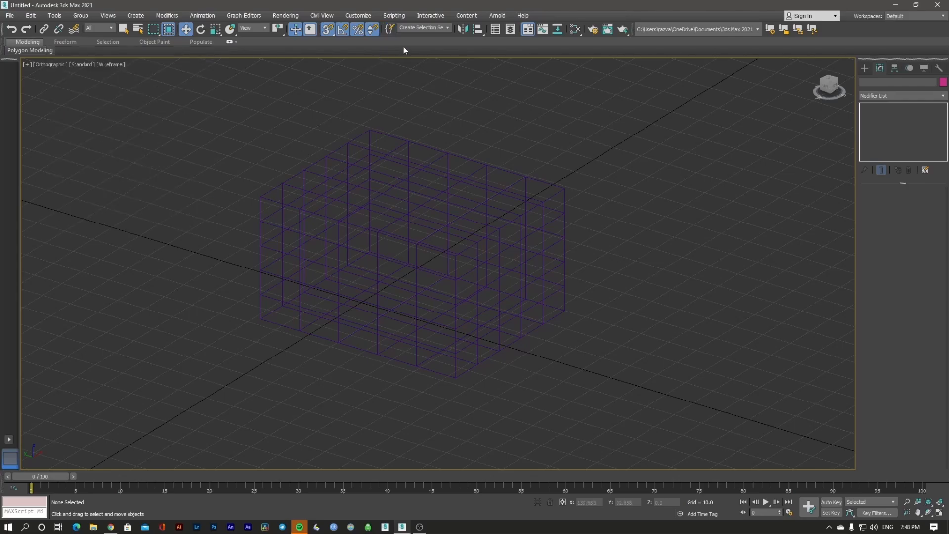
{"action": "key", "text": "F3"}
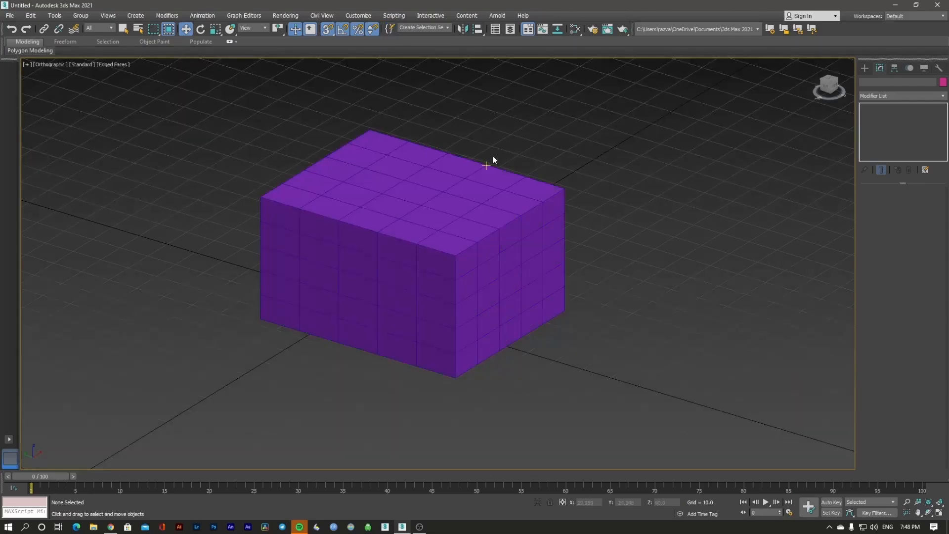
{"action": "left_click_drag", "start_coordinate": [439, 214], "coordinate": [466, 175]}
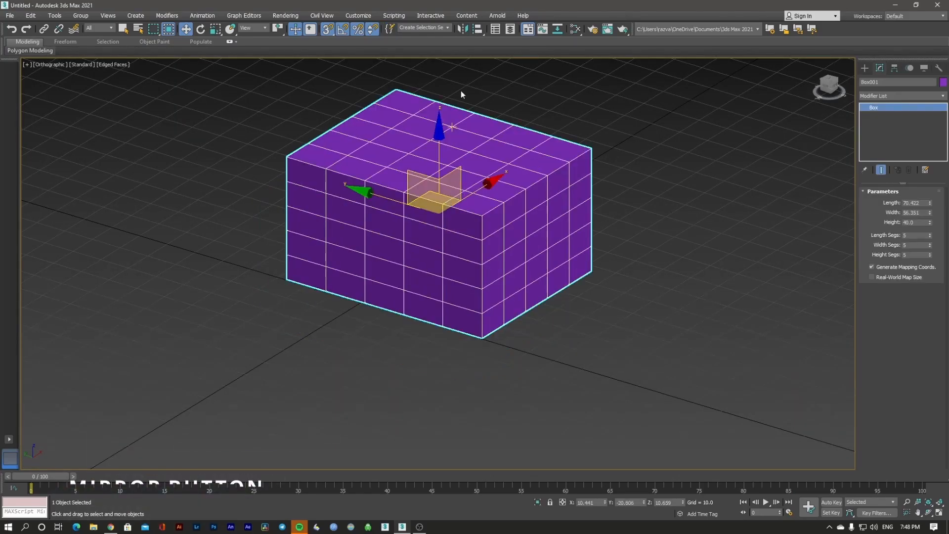
Switch the viewport to Perspective and delete the purple box
{"action": "middle_click_drag", "start_coordinate": [480, 157], "coordinate": [453, 247]}
{"action": "scroll", "coordinate": [481, 225], "scroll_direction": "down", "scroll_amount": 2}
{"action": "key", "text": "p"}
{"action": "scroll", "coordinate": [434, 245], "scroll_direction": "up", "scroll_amount": 2}
{"action": "scroll", "coordinate": [428, 256], "scroll_direction": "down", "scroll_amount": 3}
{"action": "scroll", "coordinate": [427, 257], "scroll_direction": "down", "scroll_amount": 2}
{"action": "scroll", "coordinate": [450, 252], "scroll_direction": "up", "scroll_amount": 3}
{"action": "scroll", "coordinate": [451, 252], "scroll_direction": "down", "scroll_amount": 3}
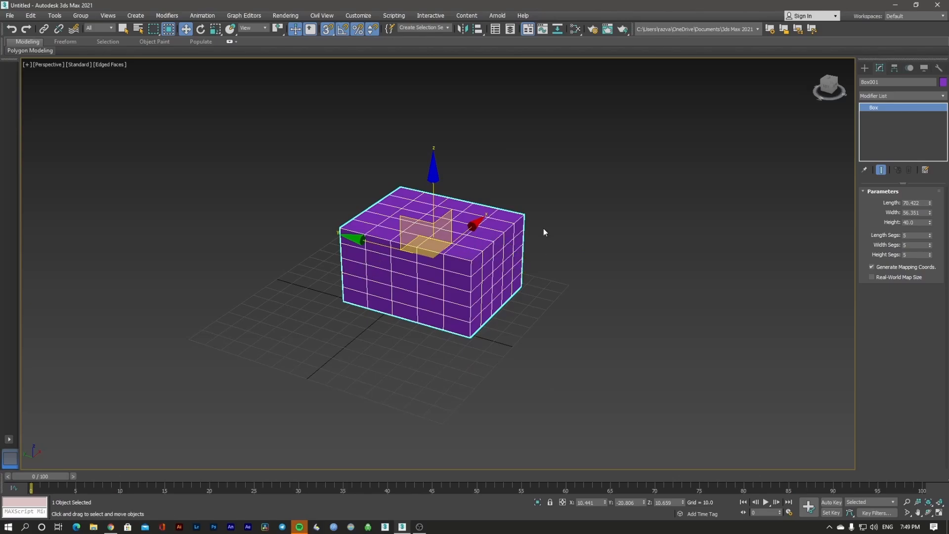
{"action": "left_click", "coordinate": [865, 68]}
{"action": "left_click", "coordinate": [565, 242]}
{"action": "left_click", "coordinate": [488, 240]}
{"action": "key", "text": "Delete"}
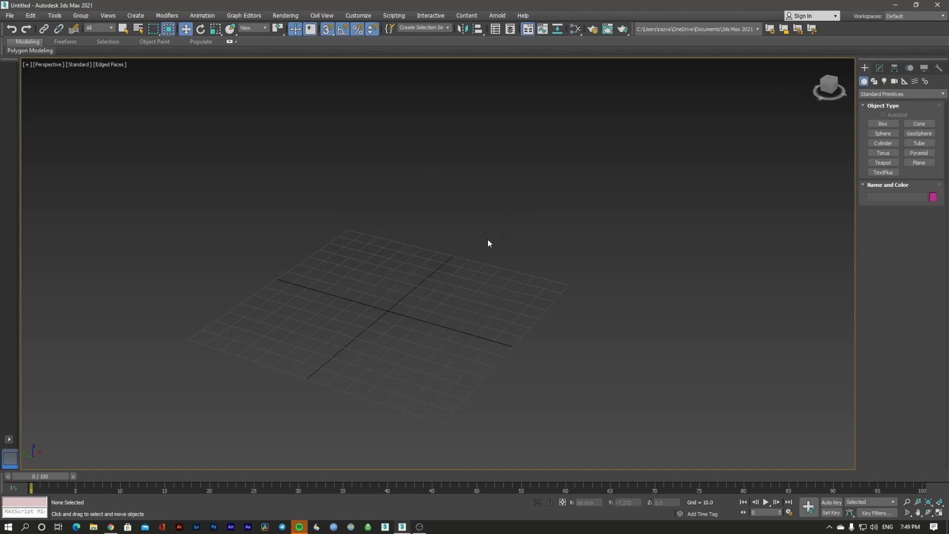
Create a teapot primitive with a radius of about 39 near the grid's centre and activate the Move tool
{"action": "left_click", "coordinate": [883, 162]}
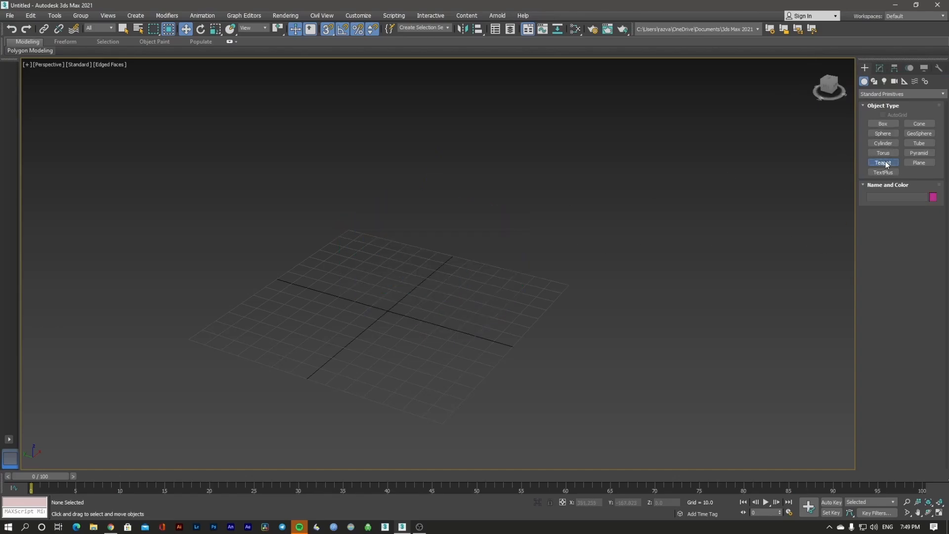
{"action": "left_click_drag", "start_coordinate": [388, 317], "coordinate": [397, 279]}
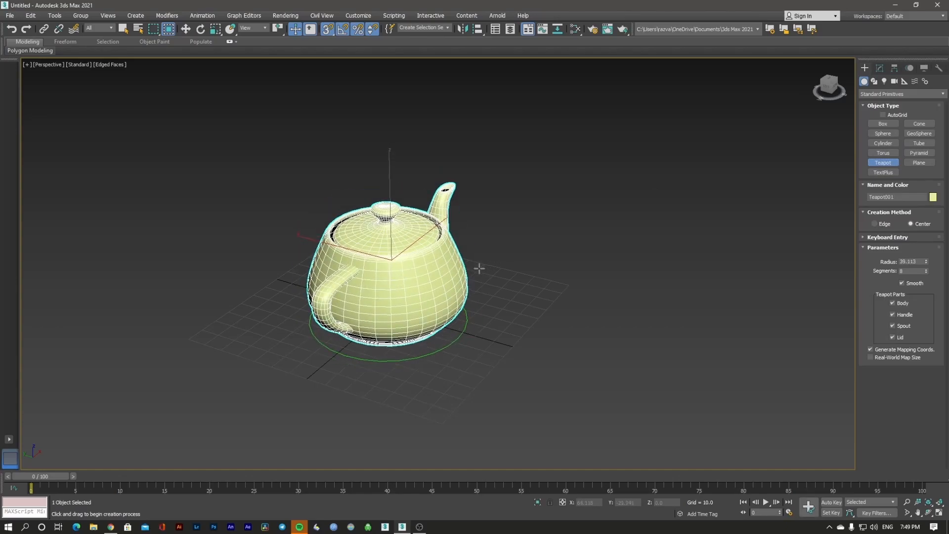
{"action": "scroll", "coordinate": [400, 270], "scroll_direction": "up", "scroll_amount": 3}
{"action": "middle_click_drag", "start_coordinate": [400, 271], "coordinate": [509, 264], "text": "alt"}
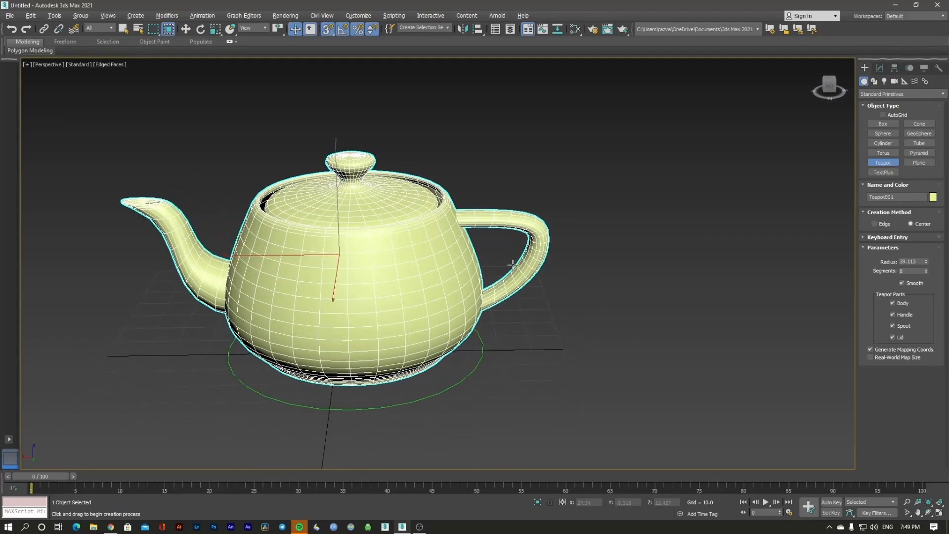
{"action": "middle_click_drag", "start_coordinate": [378, 261], "coordinate": [427, 271]}
{"action": "scroll", "coordinate": [430, 272], "scroll_direction": "down", "scroll_amount": 3}
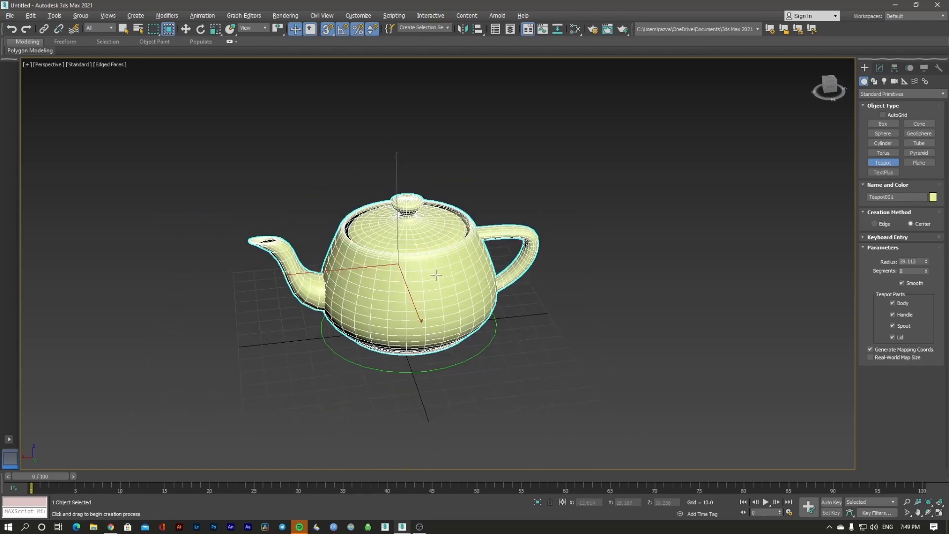
{"action": "scroll", "coordinate": [434, 275], "scroll_direction": "up", "scroll_amount": 3}
{"action": "key", "text": "w"}
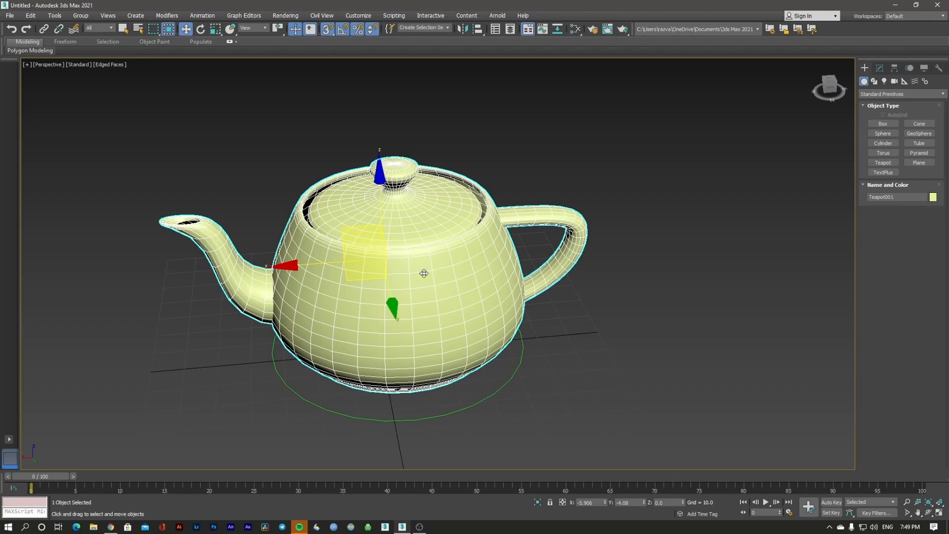
{"action": "scroll", "coordinate": [462, 287], "scroll_direction": "down", "scroll_amount": 3}
{"action": "middle_click_drag", "start_coordinate": [447, 295], "coordinate": [433, 316], "text": "alt"}
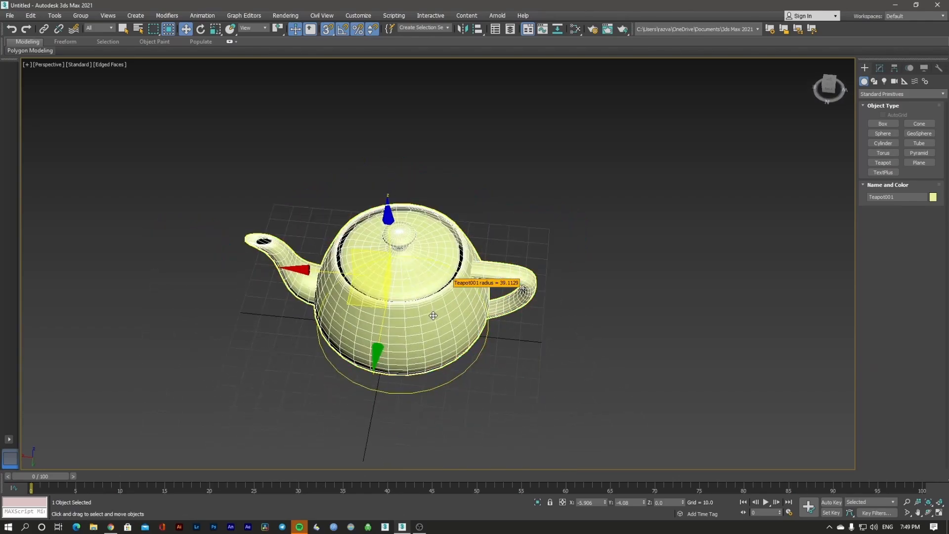
{"action": "scroll", "coordinate": [434, 316], "scroll_direction": "up", "scroll_amount": 3}
{"action": "middle_click_drag", "start_coordinate": [476, 272], "coordinate": [482, 252], "text": "alt"}
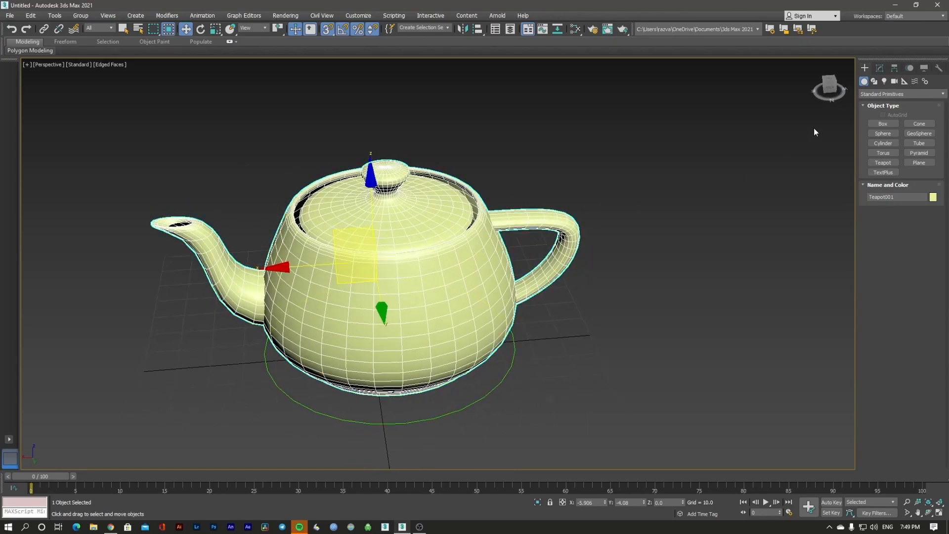
Open Mirror for the teapot and preview the X, Y, Z, XY, YZ and ZX mirror axes without cloning
{"action": "left_click", "coordinate": [879, 69]}
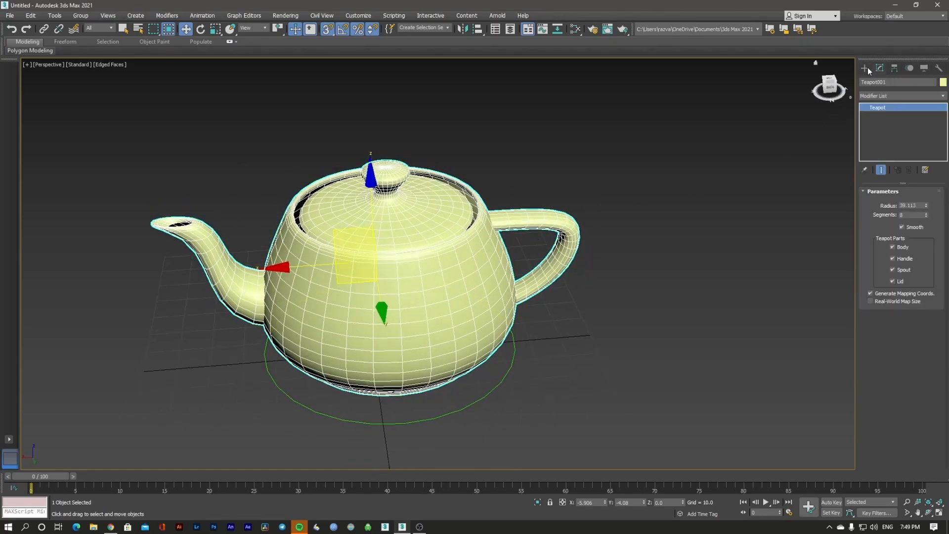
{"action": "left_click", "coordinate": [866, 69]}
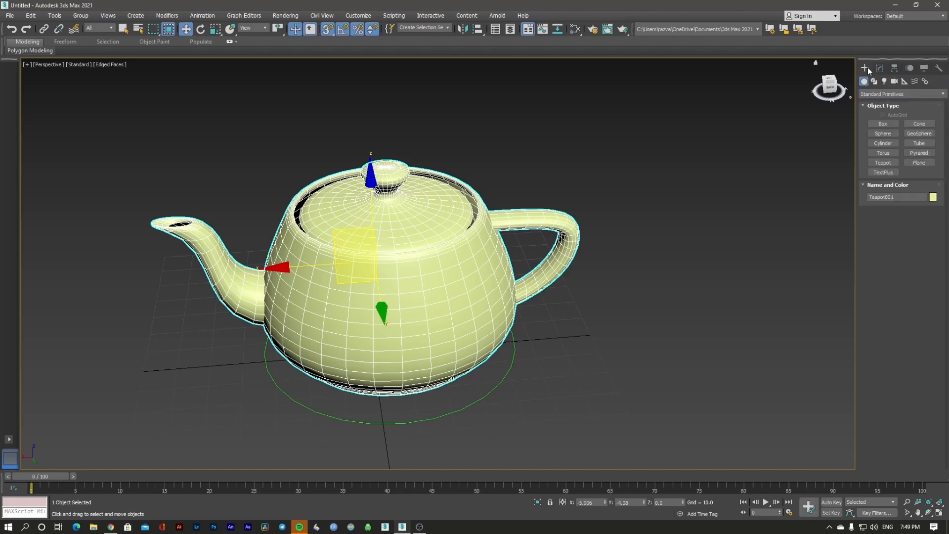
{"action": "left_click", "coordinate": [463, 28]}
{"action": "left_click_drag", "start_coordinate": [484, 178], "coordinate": [729, 141]}
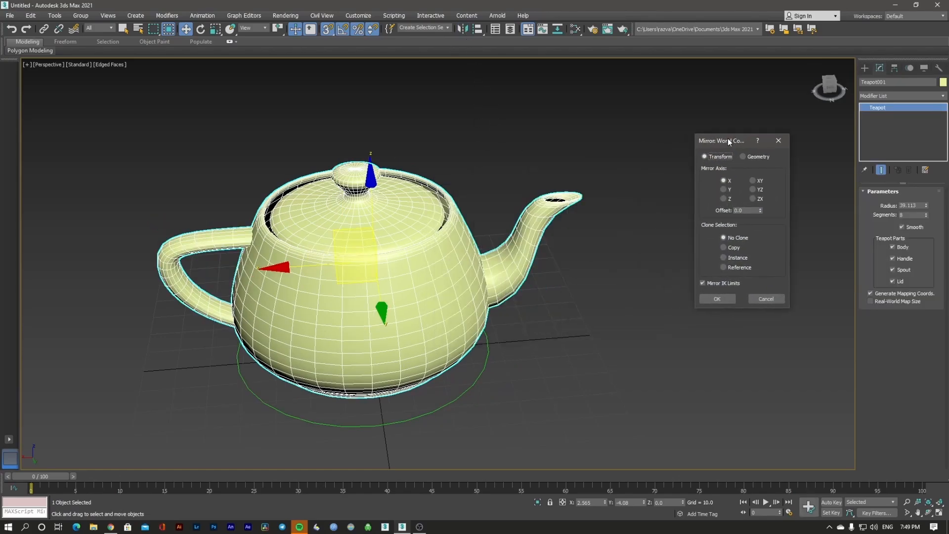
{"action": "left_click", "coordinate": [727, 189]}
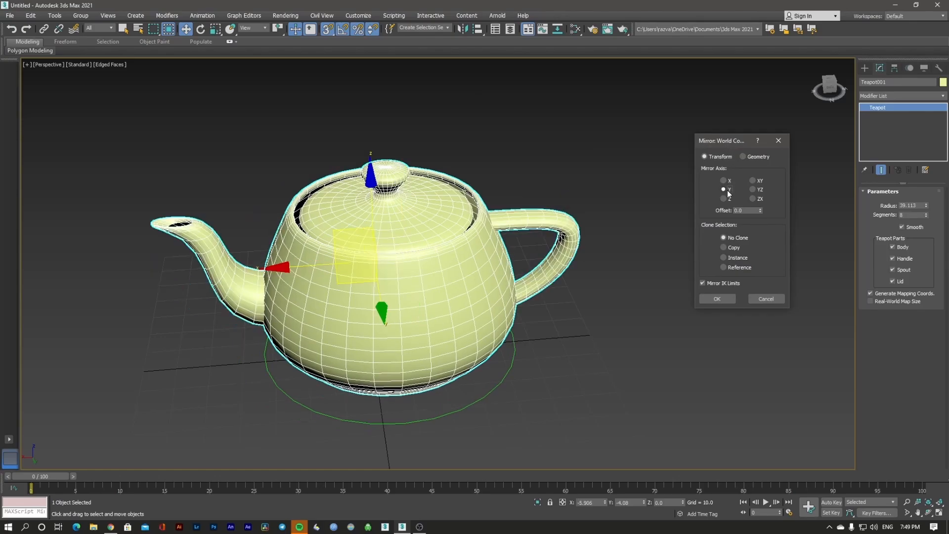
{"action": "left_click", "coordinate": [725, 199]}
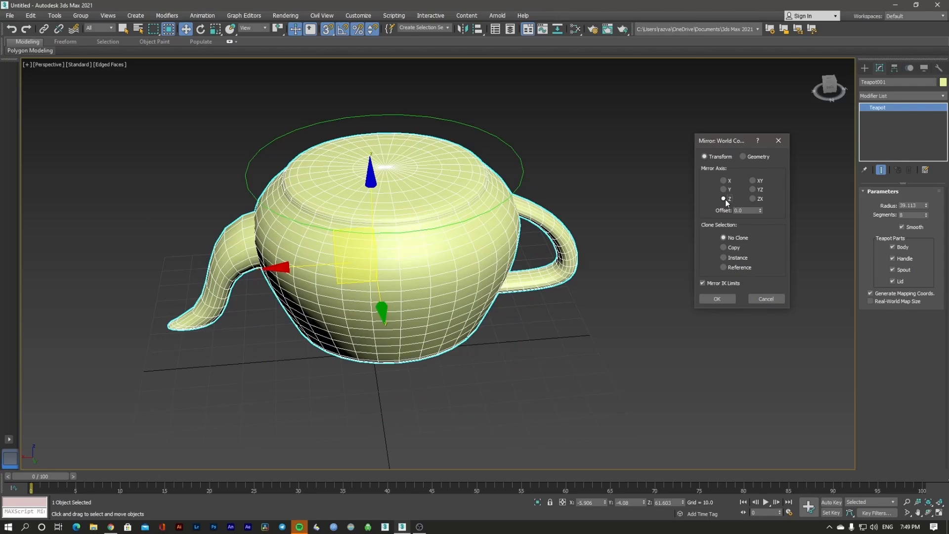
{"action": "left_click", "coordinate": [760, 182]}
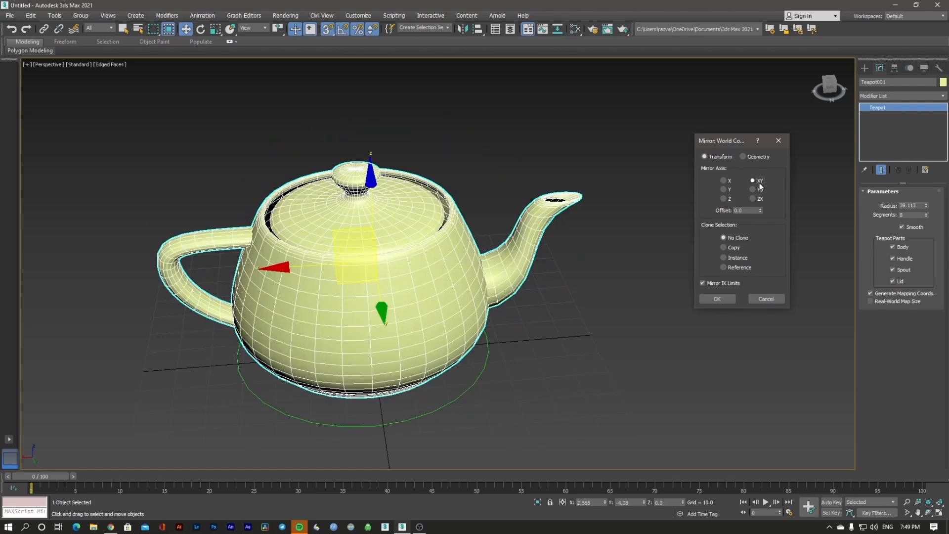
{"action": "left_click", "coordinate": [754, 190]}
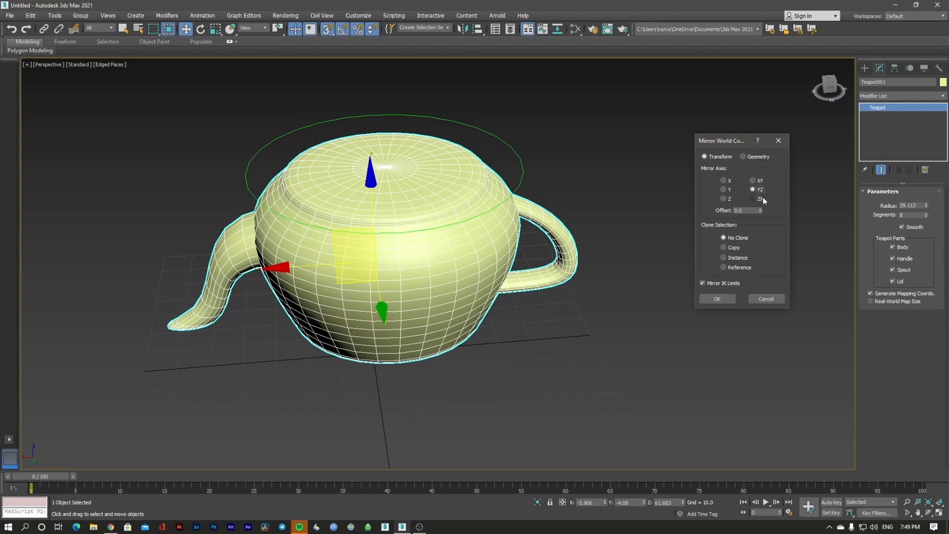
{"action": "left_click", "coordinate": [762, 198]}
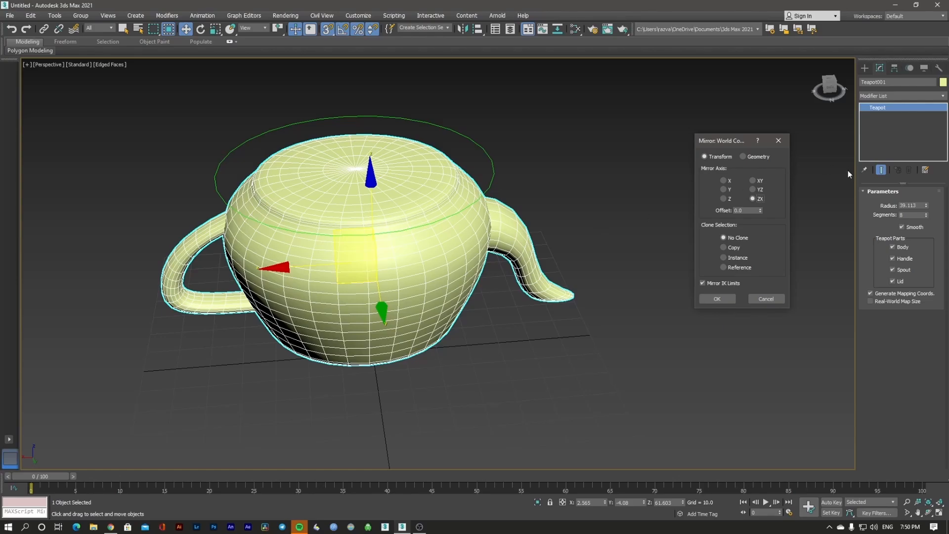
Mirror the teapot across the X axis as a Copy with zero offset
{"action": "left_click", "coordinate": [731, 180]}
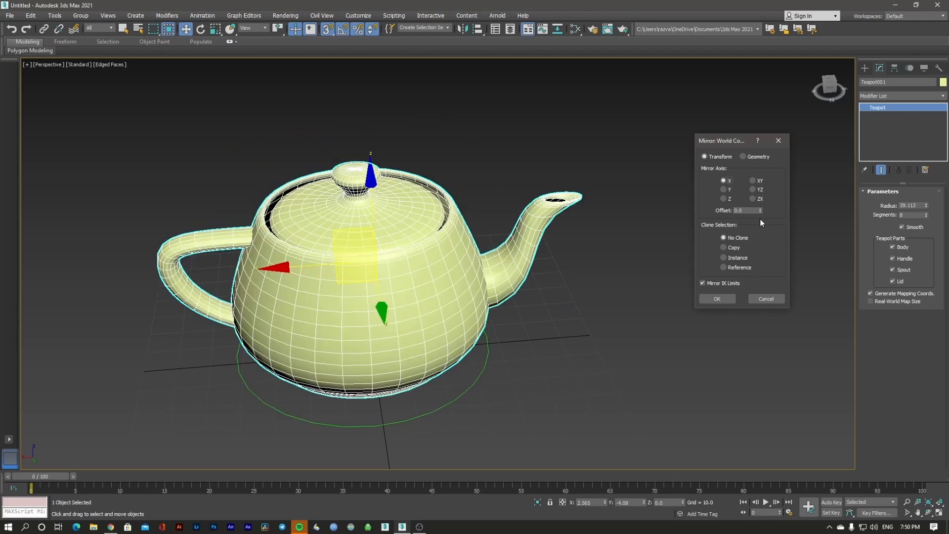
{"action": "left_click", "coordinate": [732, 249]}
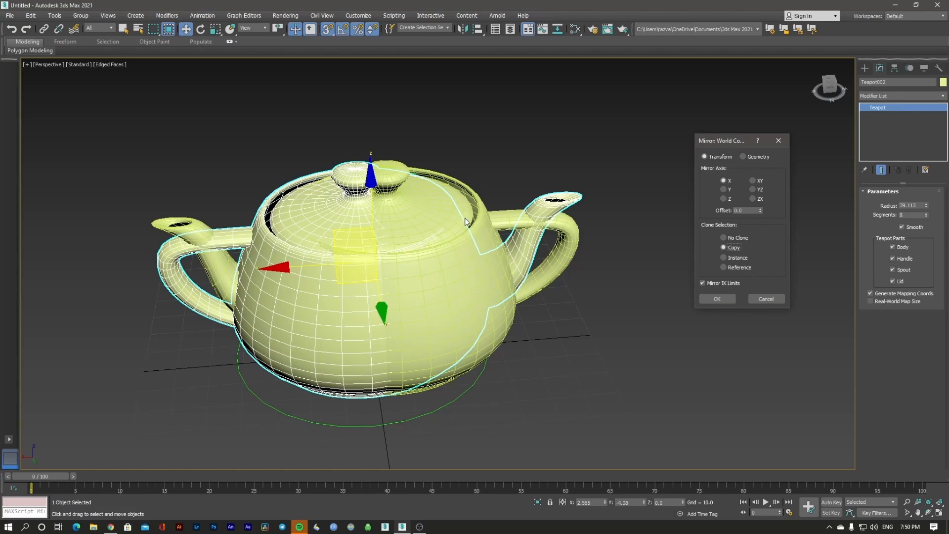
{"action": "left_click", "coordinate": [716, 299]}
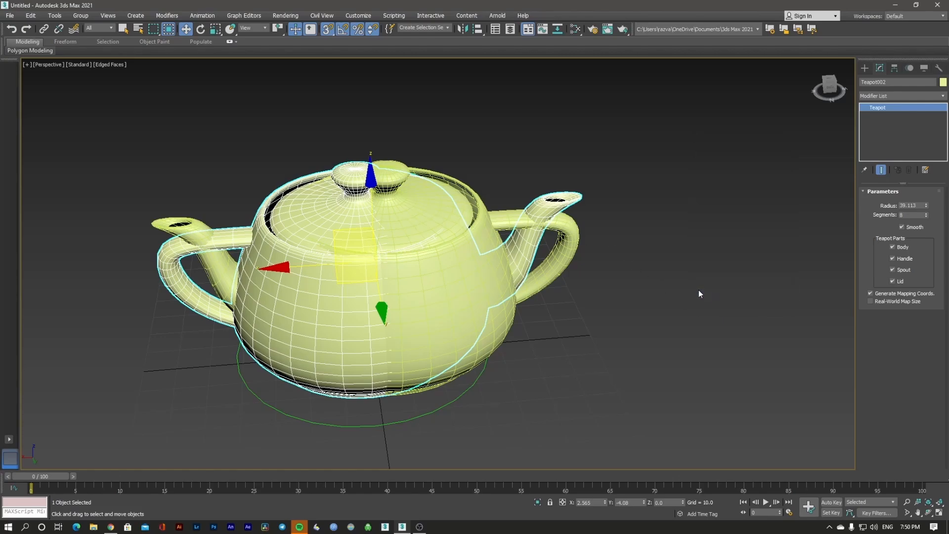
Try to move the original teapot away from its mirrored copy
{"action": "left_click", "coordinate": [654, 268]}
{"action": "left_click", "coordinate": [348, 279]}
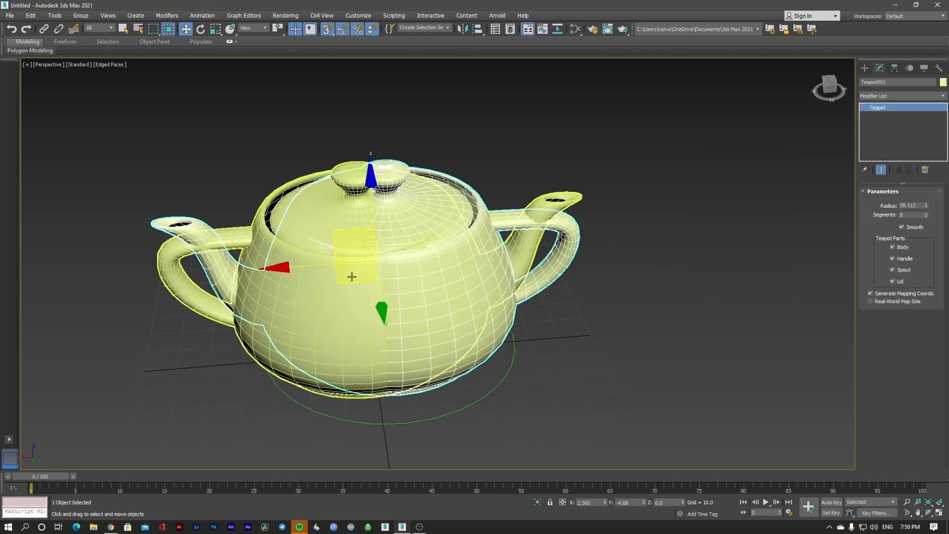
{"action": "left_click_drag", "start_coordinate": [348, 279], "coordinate": [494, 241]}
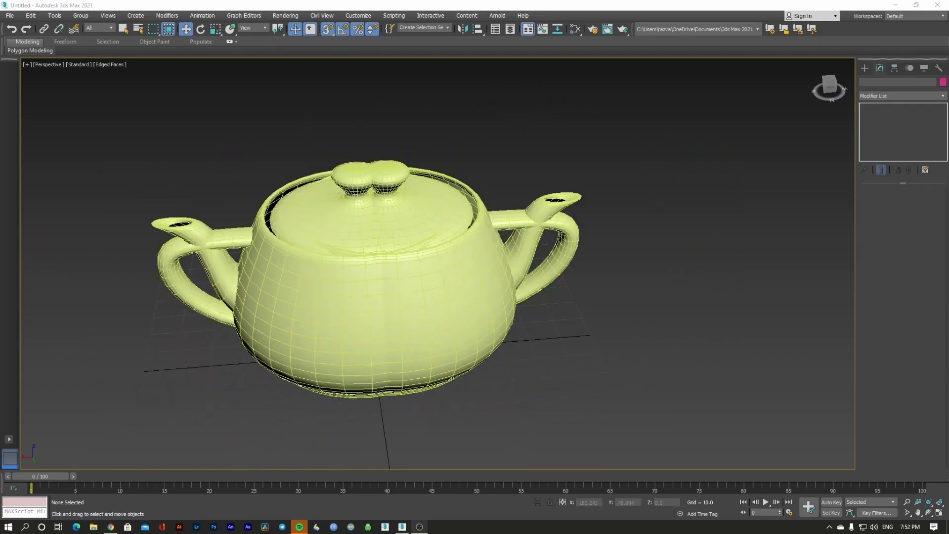
{"action": "left_click", "coordinate": [447, 216]}
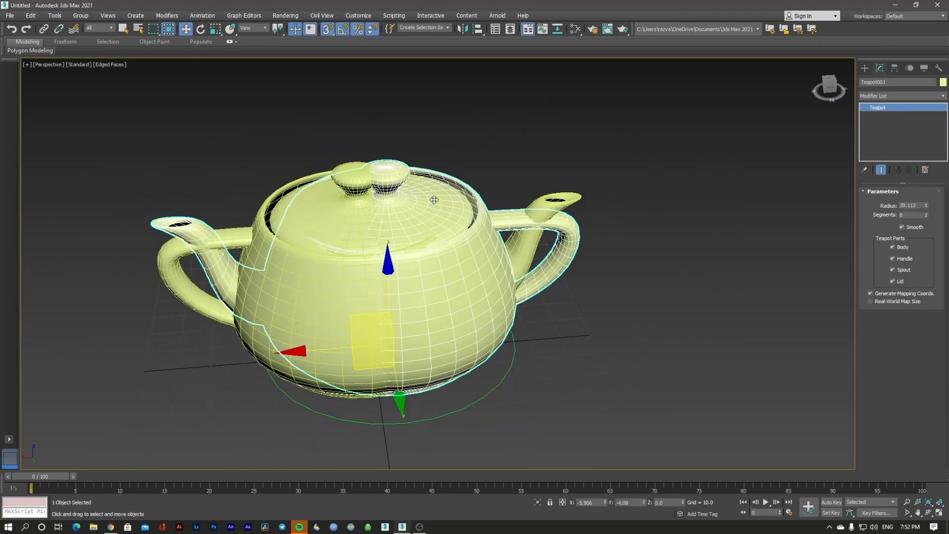
{"action": "left_click_drag", "start_coordinate": [377, 324], "coordinate": [451, 299]}
{"action": "middle_click_drag", "start_coordinate": [349, 275], "coordinate": [503, 185], "text": "alt"}
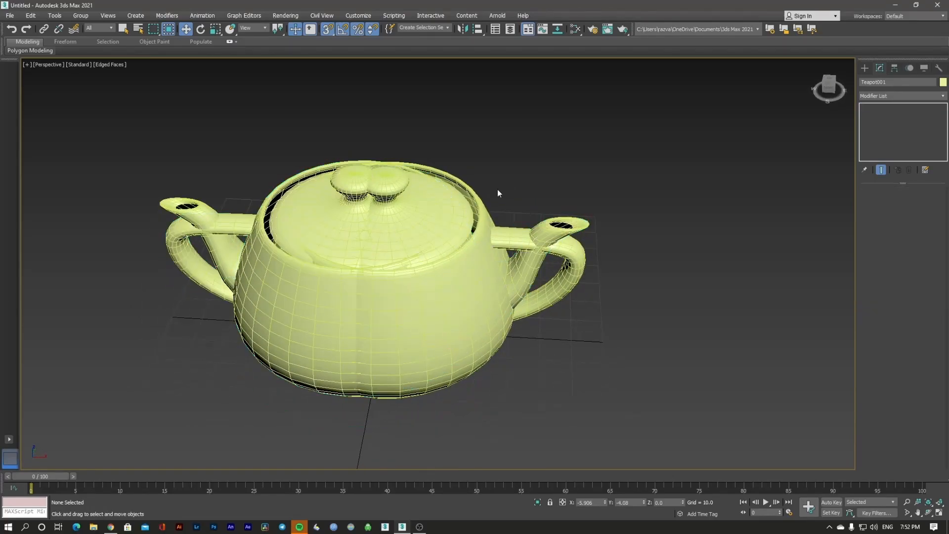
Delete the mirrored teapot and clone the remaining one as a single Copy, placed up and beyond its spout
{"action": "left_click", "coordinate": [434, 209]}
{"action": "key", "text": "Delete"}
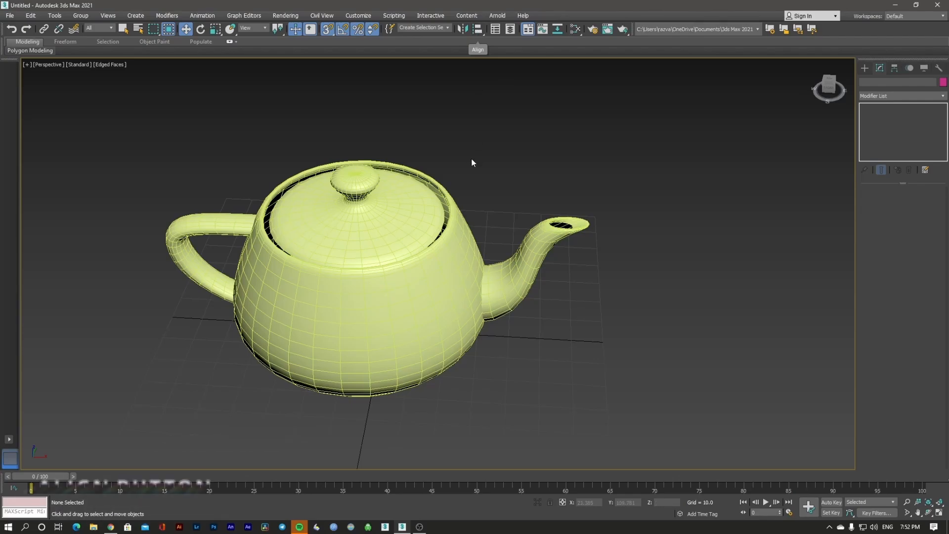
{"action": "left_click", "coordinate": [418, 216]}
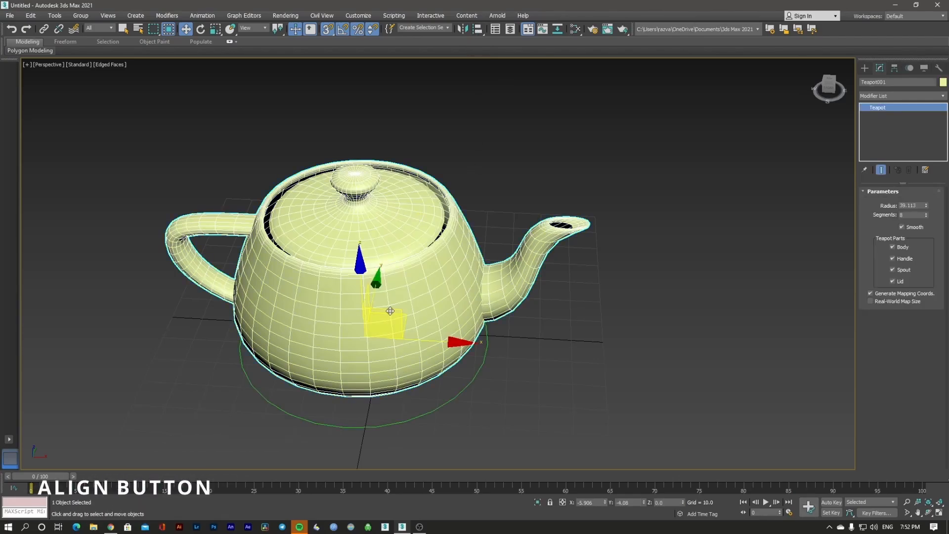
{"action": "mouse_move", "coordinate": [382, 317]}
{"action": "left_mouse_down", "text": "shift"}
{"action": "mouse_move", "coordinate": [551, 210]}
{"action": "mouse_move", "coordinate": [677, 162]}
{"action": "mouse_move", "coordinate": [657, 188]}
{"action": "left_mouse_up", "text": "shift"}
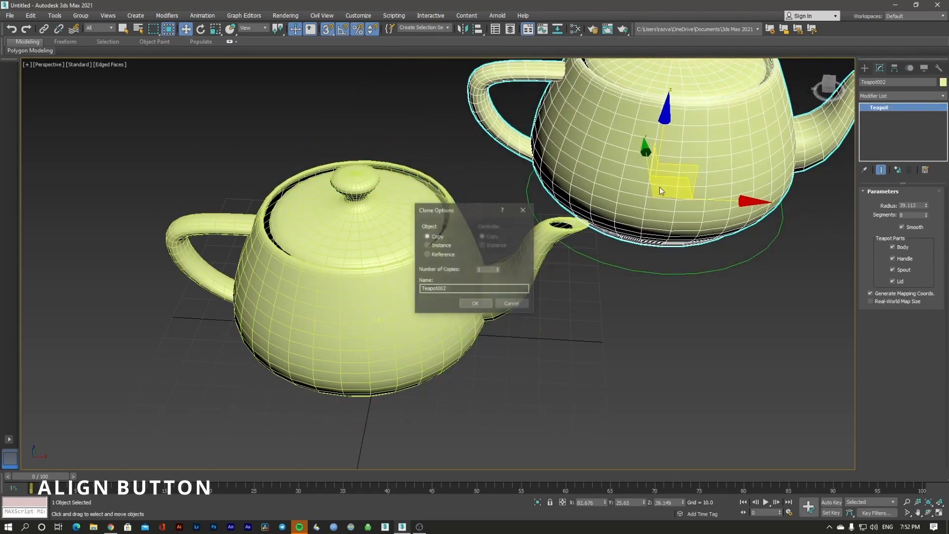
{"action": "left_click", "coordinate": [476, 304]}
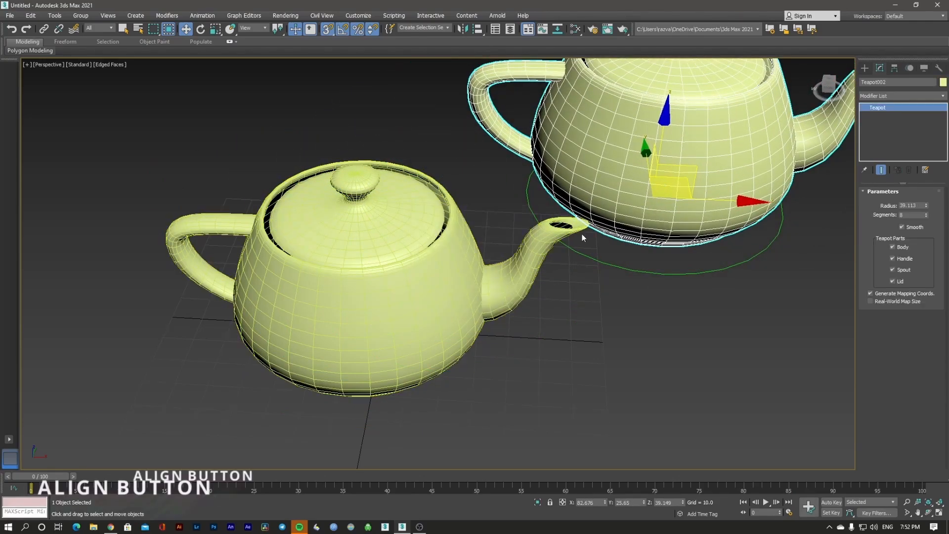
Align the cloned teapot to the original on X, Y and Z position, pivot point to pivot point
{"action": "scroll", "coordinate": [572, 301], "scroll_direction": "down", "scroll_amount": 6}
{"action": "scroll", "coordinate": [572, 302], "scroll_direction": "up", "scroll_amount": 3}
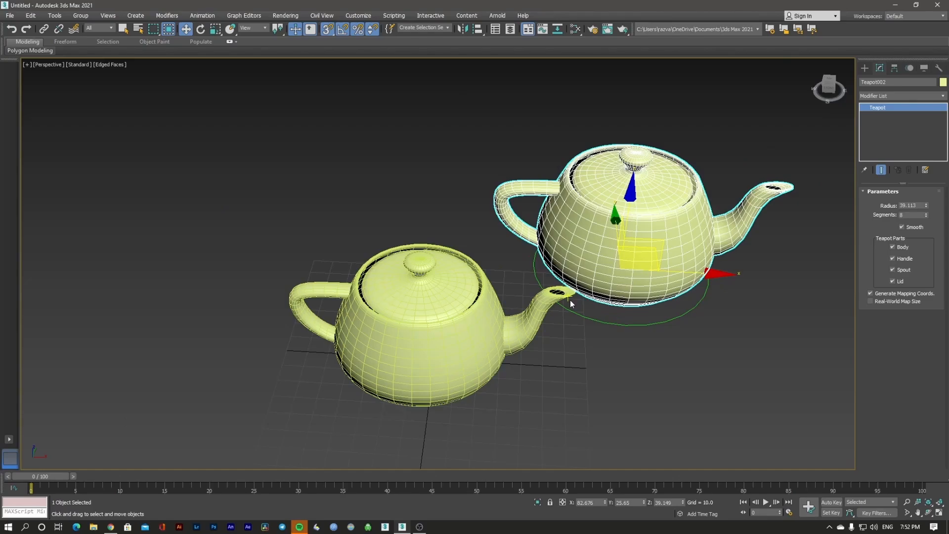
{"action": "left_click", "coordinate": [478, 30]}
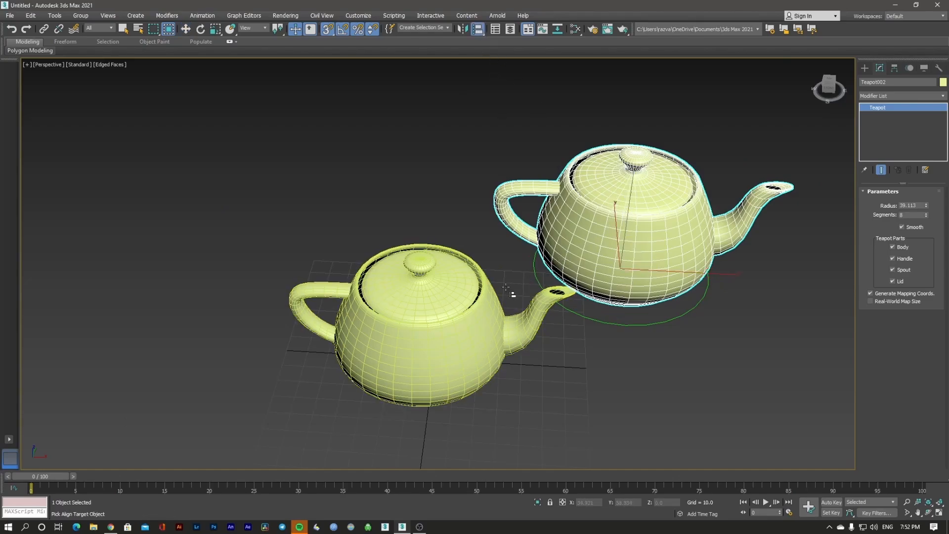
{"action": "left_click", "coordinate": [447, 312]}
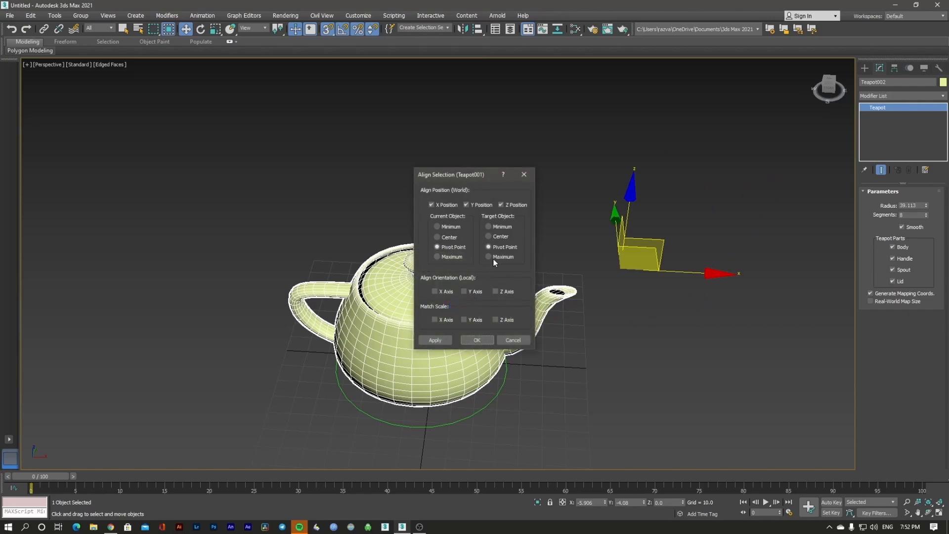
{"action": "left_click_drag", "start_coordinate": [463, 172], "coordinate": [657, 126]}
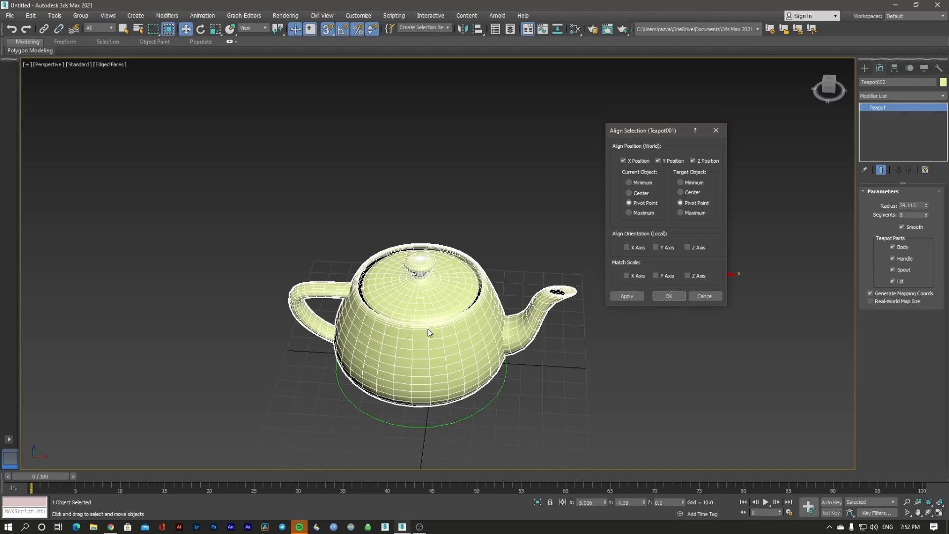
{"action": "left_click", "coordinate": [625, 296]}
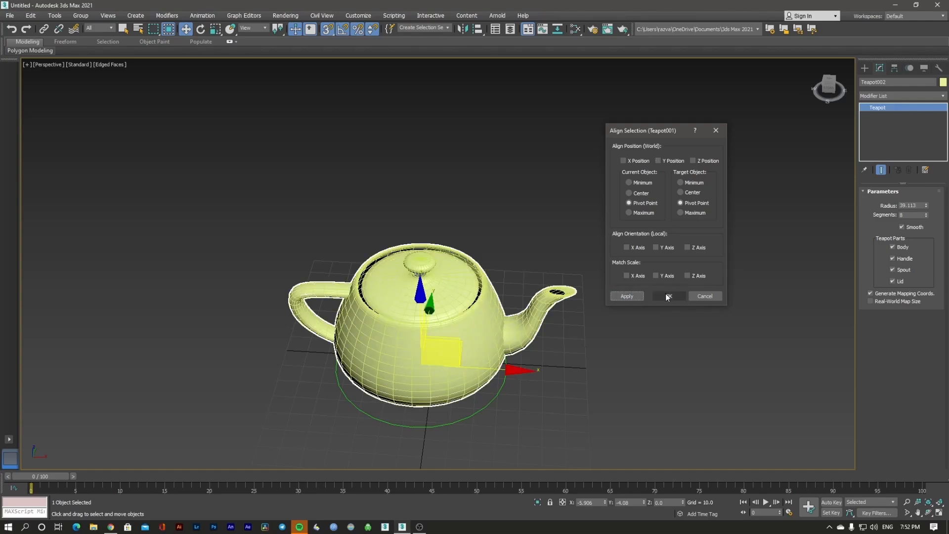
{"action": "left_click_drag", "start_coordinate": [646, 138], "coordinate": [142, 125]}
{"action": "left_click", "coordinate": [179, 287]}
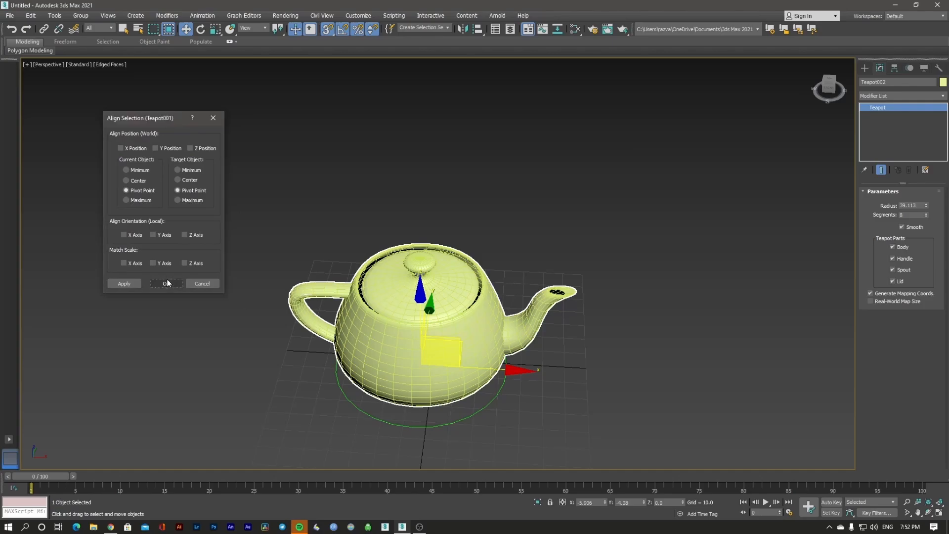
Enlarge the aligned teapot copy to a radius of 46.936 and undo a trial move of it
{"action": "left_click", "coordinate": [533, 203]}
{"action": "left_click", "coordinate": [457, 285]}
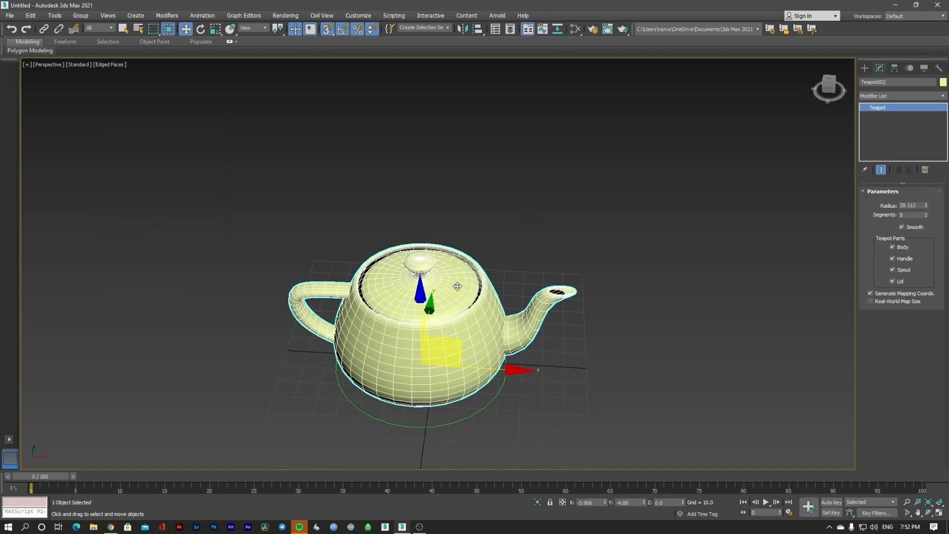
{"action": "left_click_drag", "start_coordinate": [450, 343], "coordinate": [424, 357]}
{"action": "left_click_drag", "start_coordinate": [926, 205], "coordinate": [926, 201]}
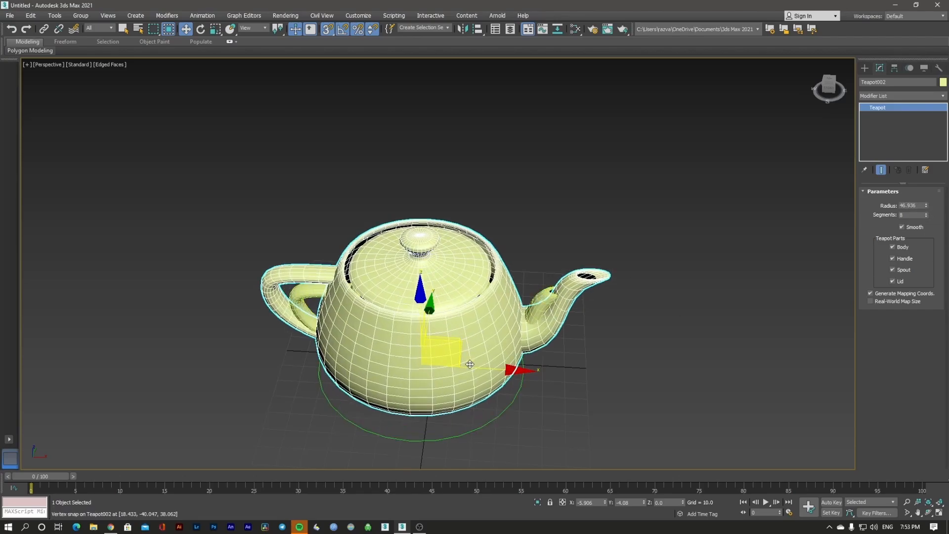
{"action": "left_click_drag", "start_coordinate": [443, 339], "coordinate": [509, 340]}
{"action": "key", "text": "ctrl+z"}
Switch to the Front view and select the smaller and larger teapots in turn to compare their pivot points
{"action": "key", "text": "f"}
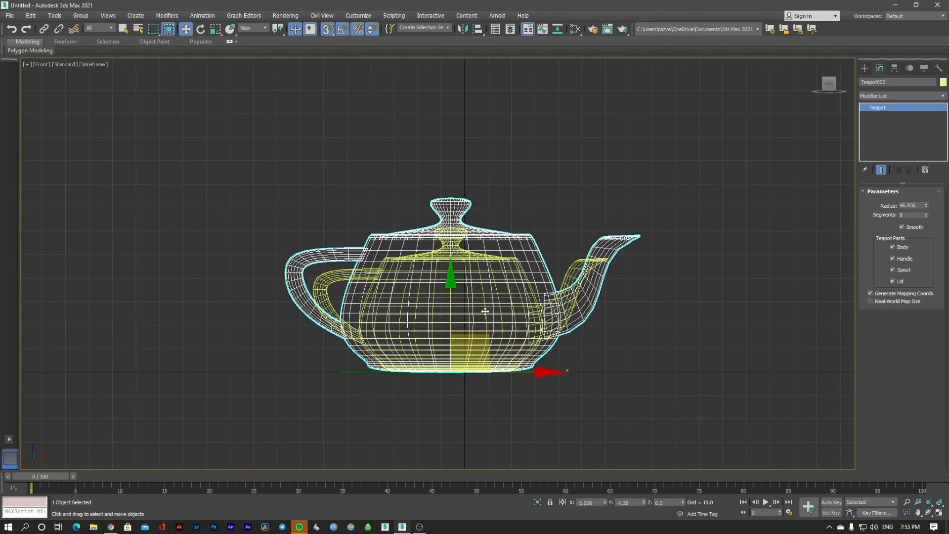
{"action": "scroll", "coordinate": [487, 310], "scroll_direction": "up", "scroll_amount": 5}
{"action": "scroll", "coordinate": [484, 351], "scroll_direction": "down", "scroll_amount": 3}
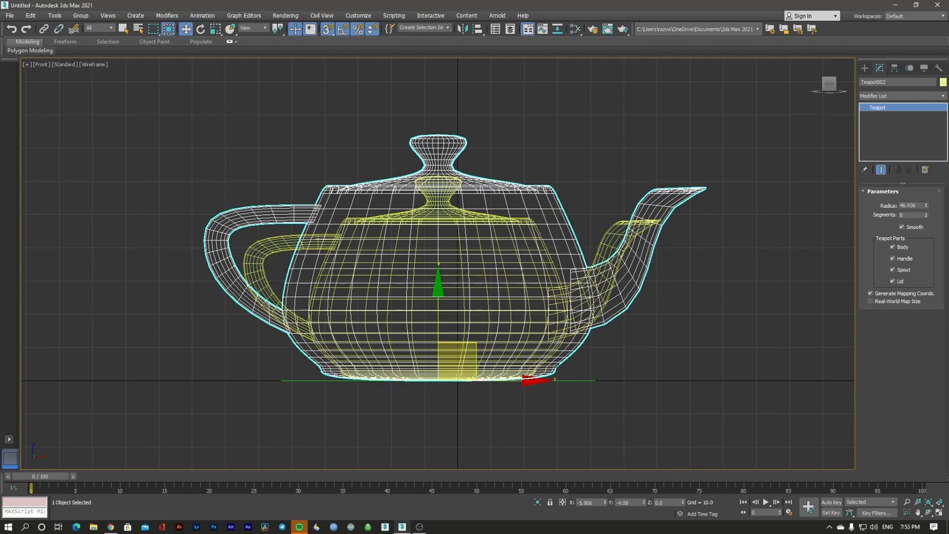
{"action": "left_click", "coordinate": [551, 359]}
{"action": "left_click", "coordinate": [550, 359]}
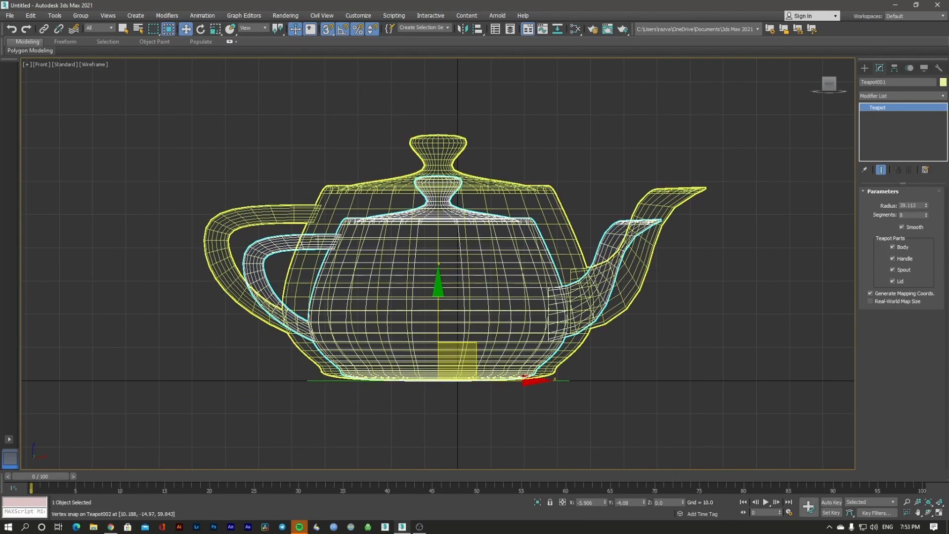
{"action": "left_click", "coordinate": [490, 185]}
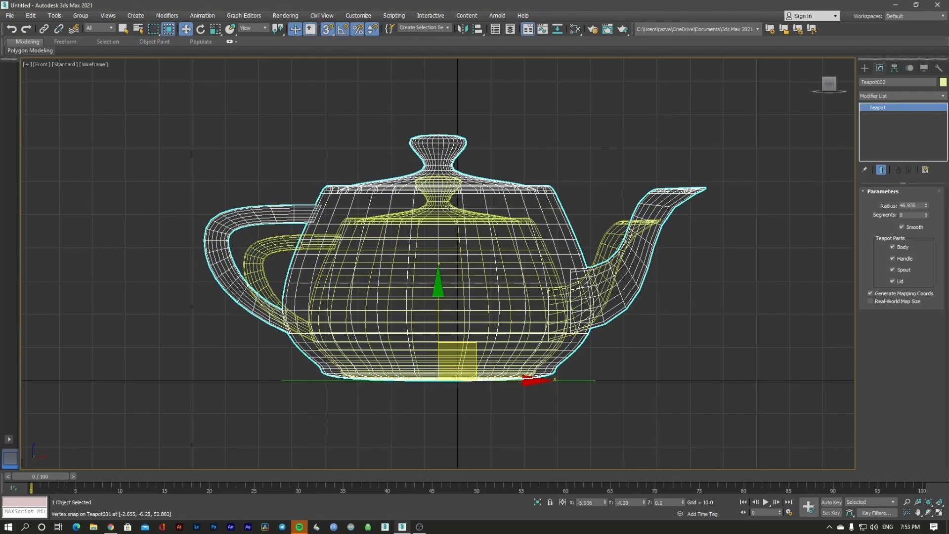
{"action": "left_click", "coordinate": [449, 205]}
{"action": "left_click", "coordinate": [459, 188]}
{"action": "left_click", "coordinate": [449, 197]}
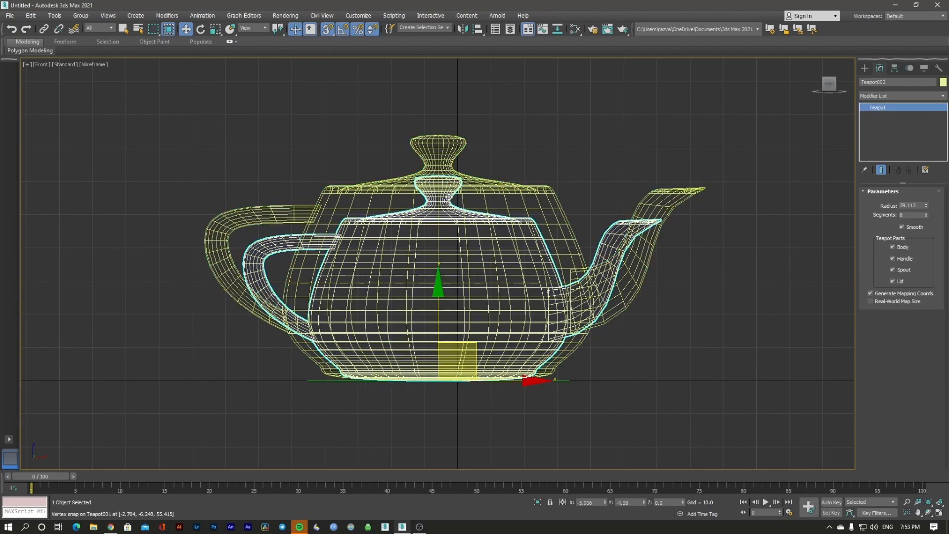
{"action": "left_click", "coordinate": [496, 190]}
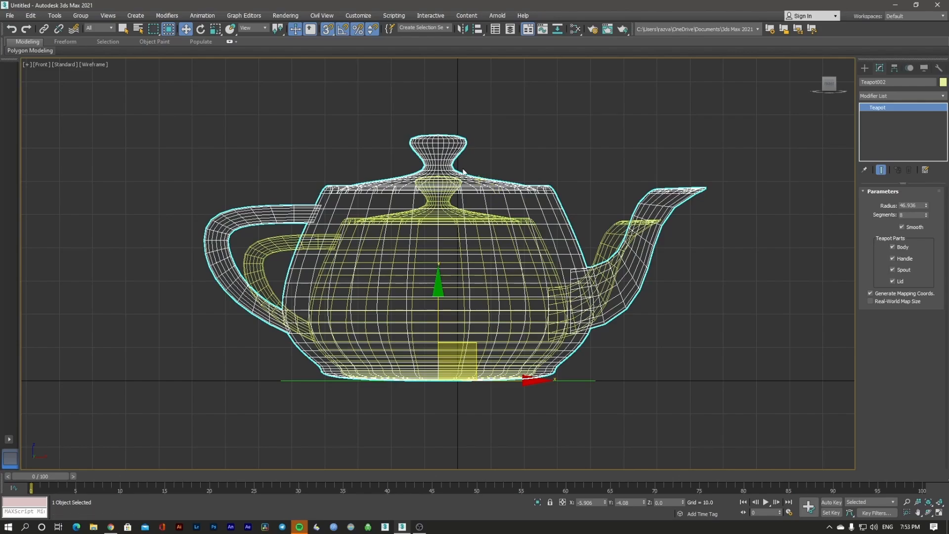
{"action": "left_click", "coordinate": [503, 159]}
{"action": "left_click", "coordinate": [478, 185]}
Set the transform centre to Use Selection Center and select each teapot in turn to compare their centres
{"action": "left_click_drag", "start_coordinate": [279, 30], "coordinate": [278, 57]}
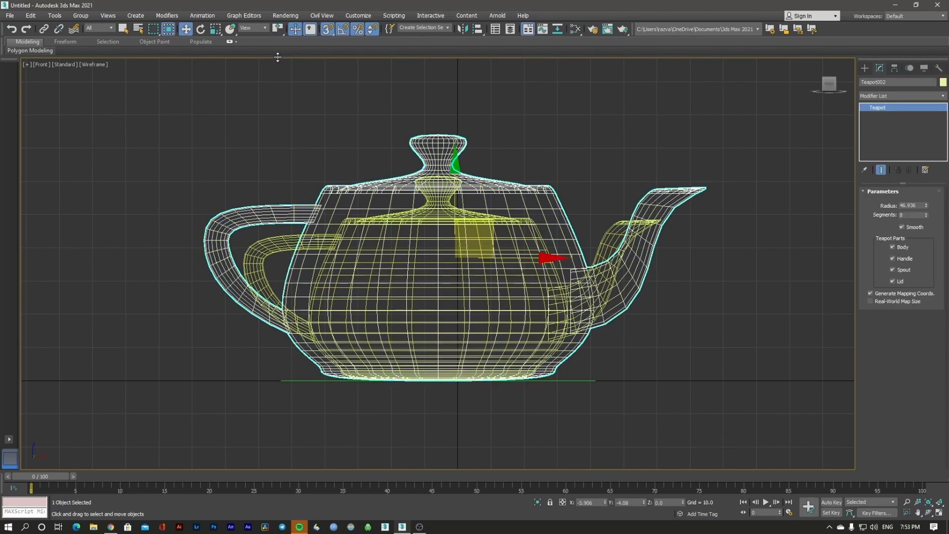
{"action": "left_click", "coordinate": [496, 128]}
{"action": "left_click", "coordinate": [464, 176]}
{"action": "left_click", "coordinate": [444, 214]}
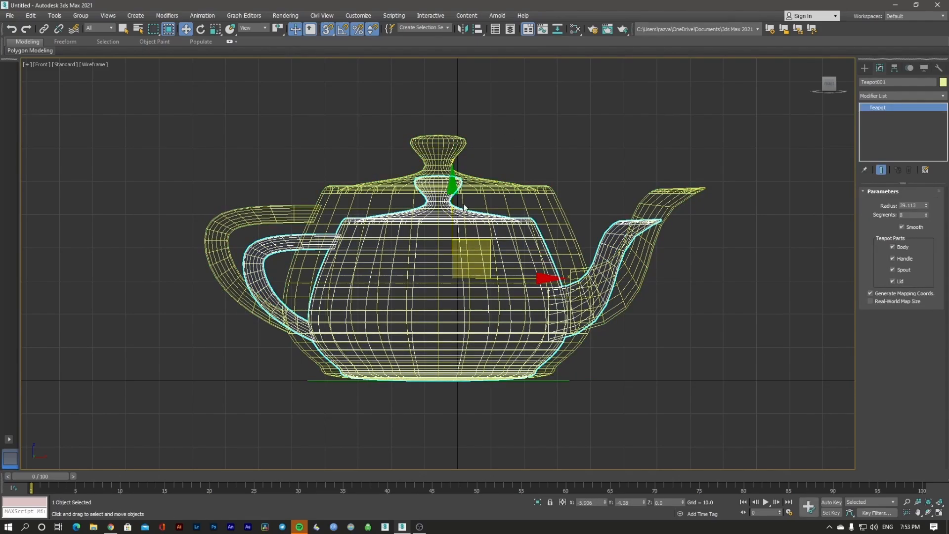
{"action": "left_click", "coordinate": [453, 207]}
{"action": "left_click", "coordinate": [444, 212]}
{"action": "middle_click_drag", "start_coordinate": [477, 197], "coordinate": [477, 206], "text": "alt"}
{"action": "left_click", "coordinate": [509, 188]}
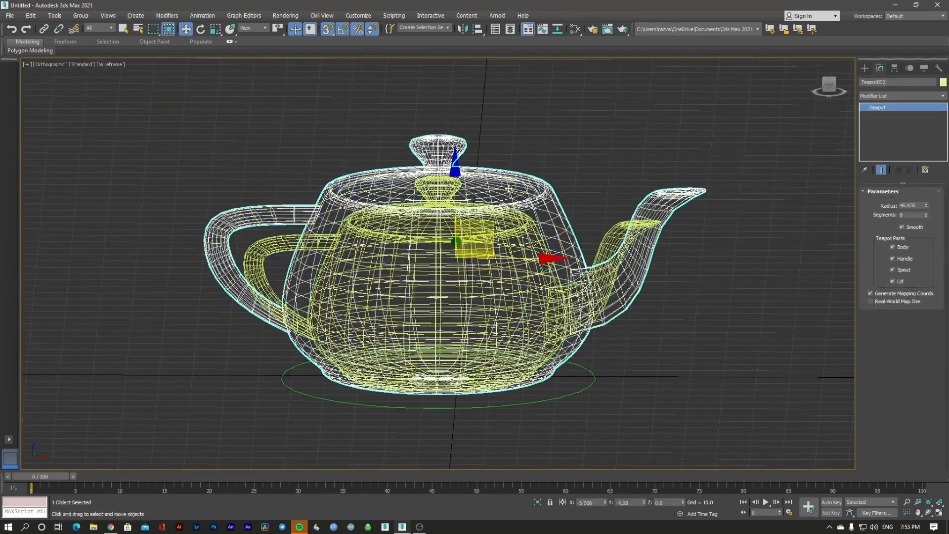
Open Align for the larger teapot with the smaller one as target, accept without any position axes and deselect everything
{"action": "left_click", "coordinate": [477, 30]}
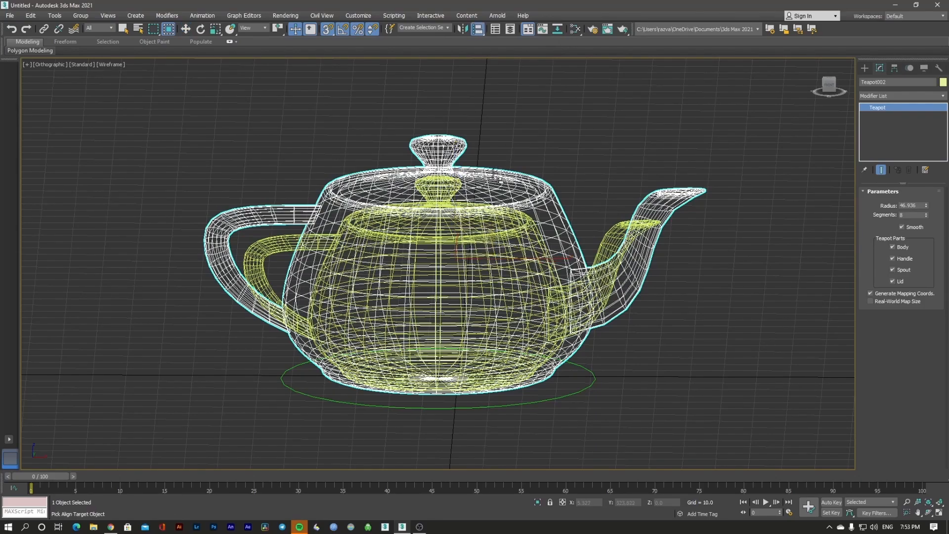
{"action": "left_click", "coordinate": [453, 242]}
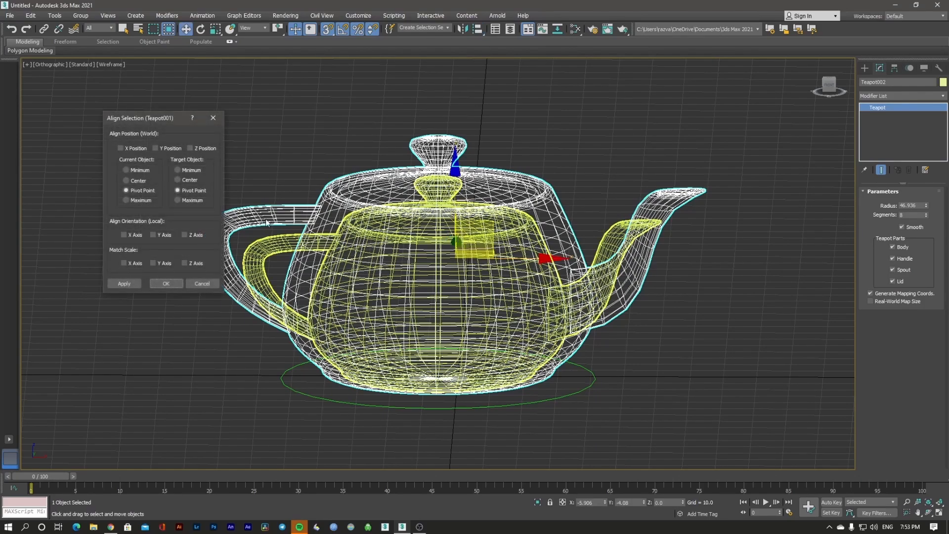
{"action": "left_click", "coordinate": [167, 287]}
{"action": "left_click", "coordinate": [611, 143]}
{"action": "left_click", "coordinate": [512, 189]}
{"action": "key", "text": "super"}
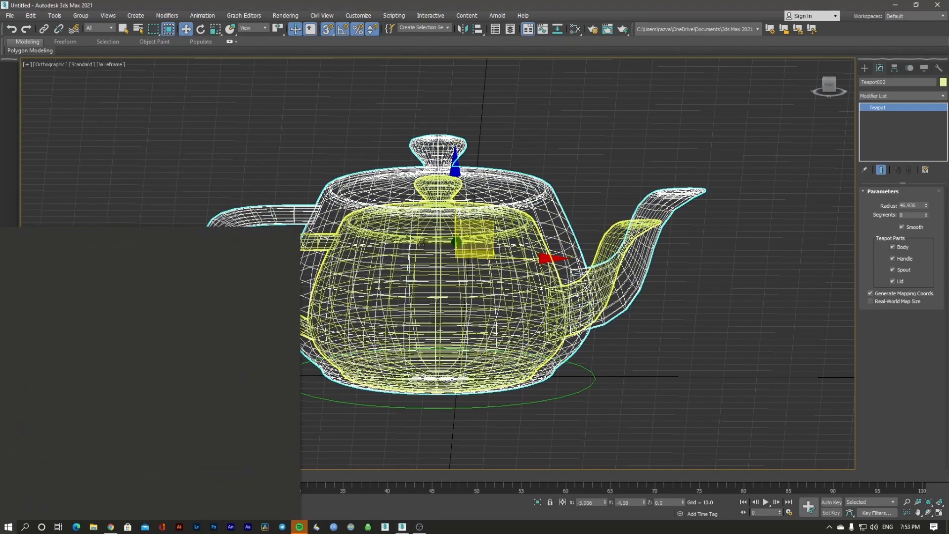
{"action": "left_click", "coordinate": [553, 169]}
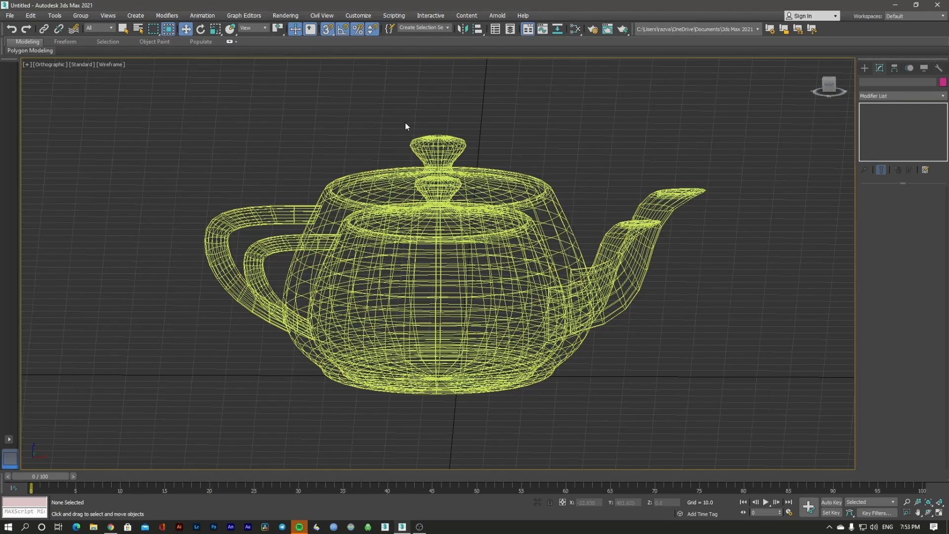
Delete the larger teapot
{"action": "left_click", "coordinate": [438, 162]}
{"action": "key", "text": "Delete"}
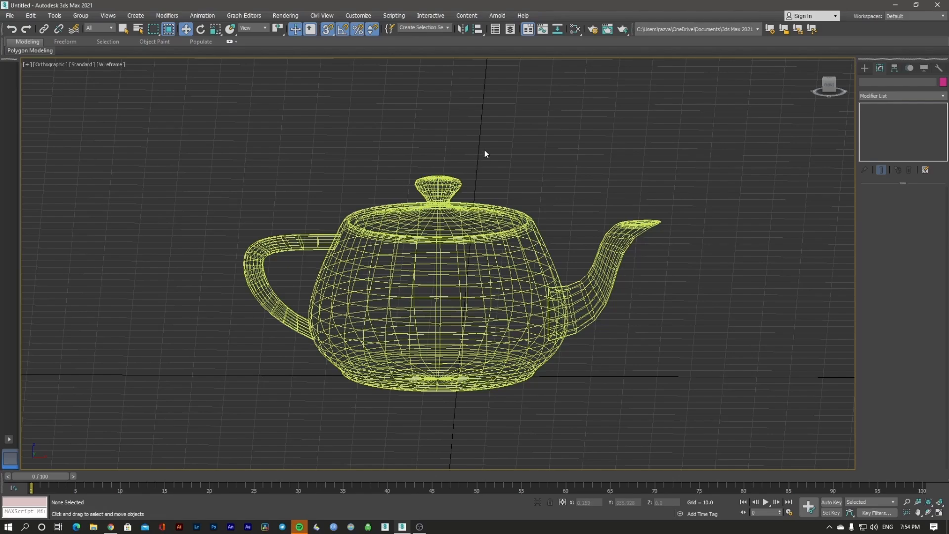
{"action": "middle_click_drag", "start_coordinate": [480, 145], "coordinate": [485, 145]}
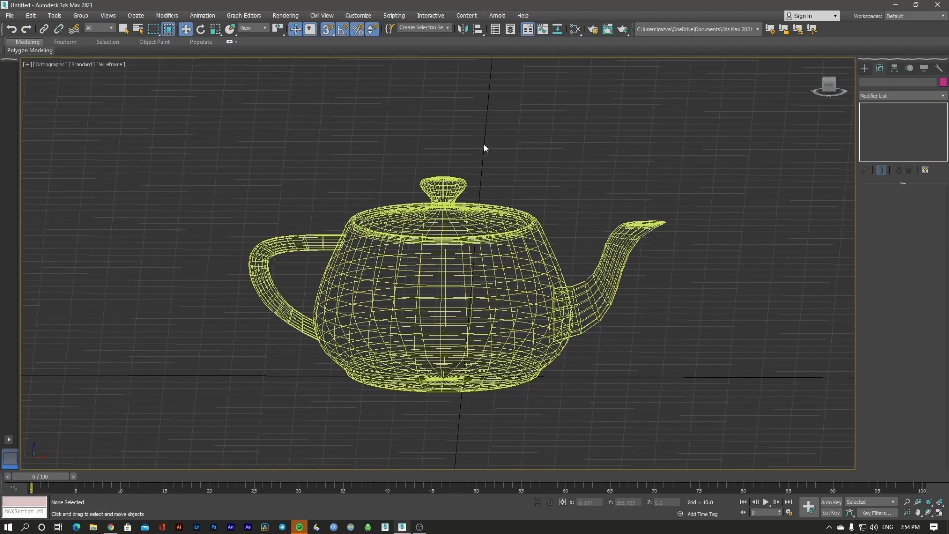
View the Align tool variants, and open the Scene Explorer to inspect the object list before closing it
{"action": "left_click", "coordinate": [476, 30]}
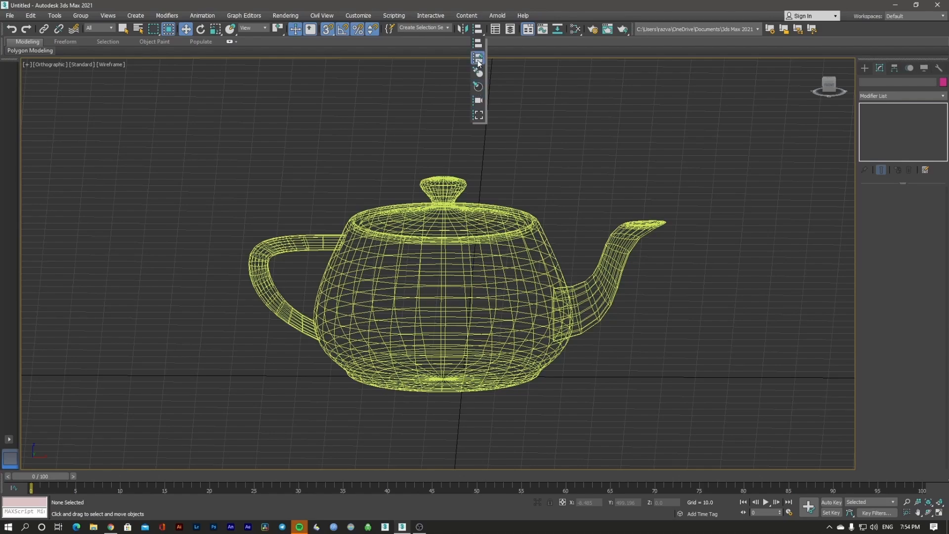
{"action": "left_click", "coordinate": [517, 95]}
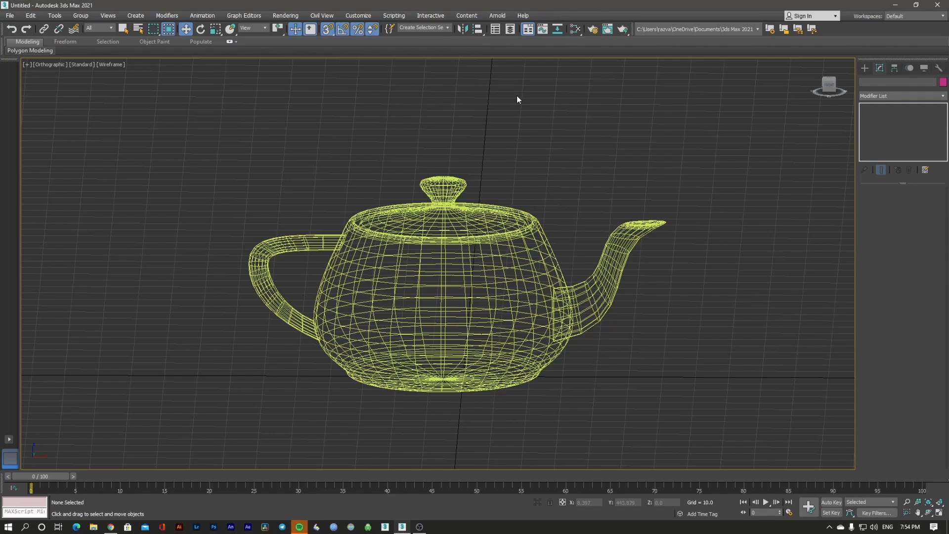
{"action": "left_click", "coordinate": [494, 30]}
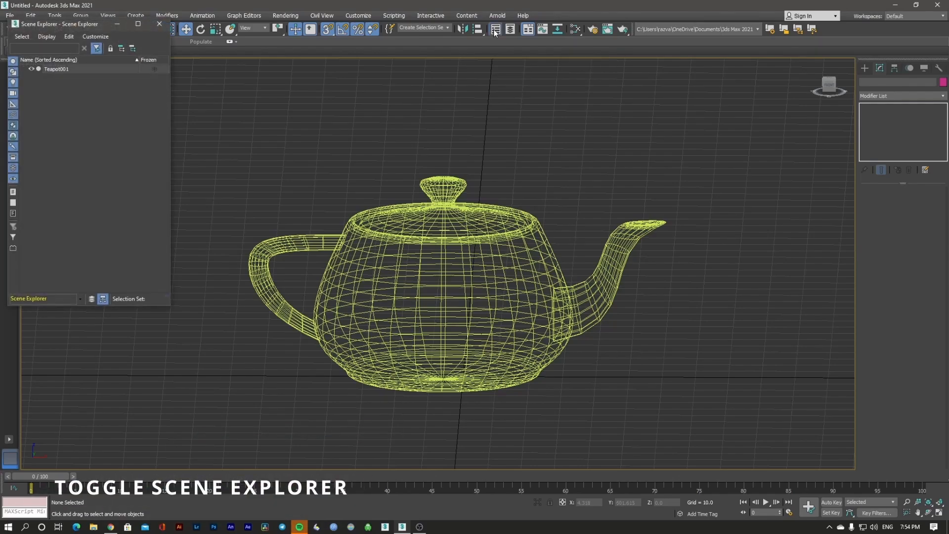
{"action": "left_click_drag", "start_coordinate": [94, 23], "coordinate": [169, 93]}
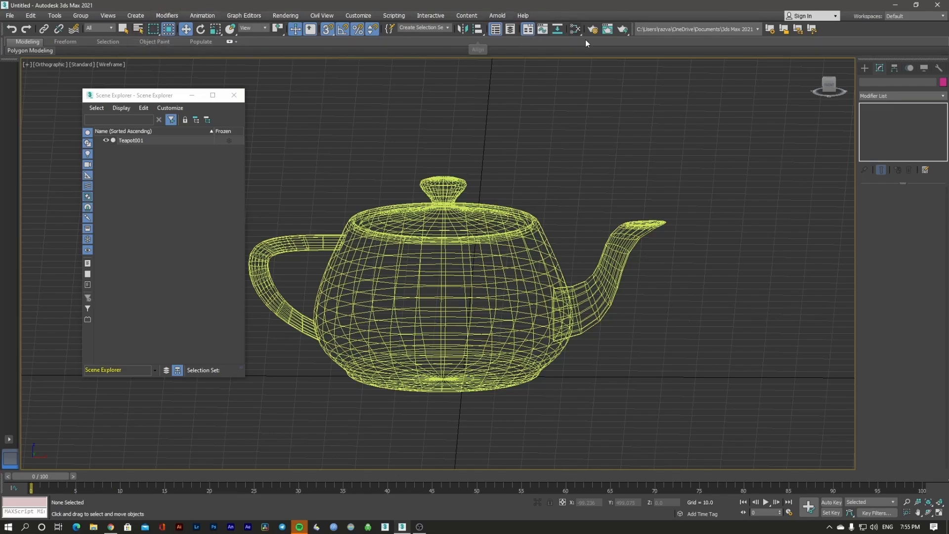
{"action": "left_click", "coordinate": [236, 95]}
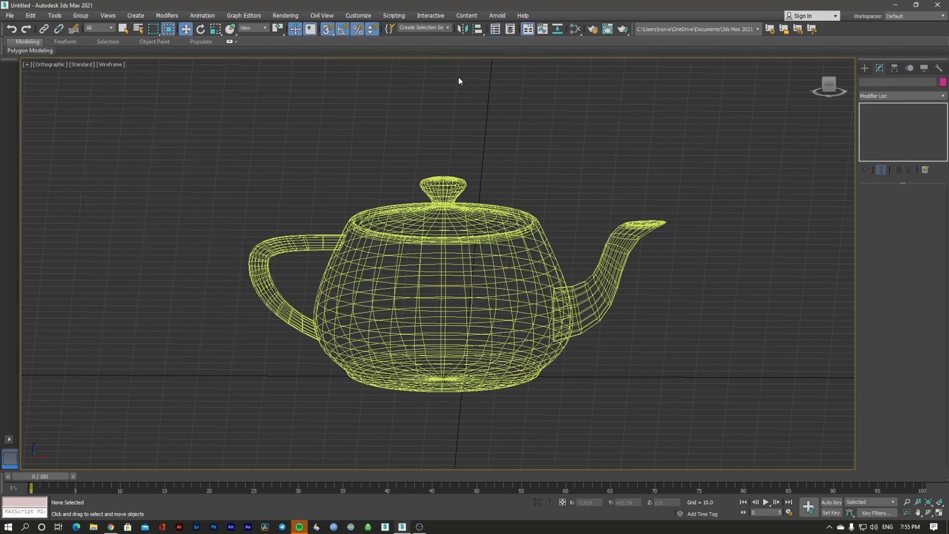
Open the Layer Explorer, undock it as a floating window over the viewport and shorten its height
{"action": "left_click", "coordinate": [511, 31]}
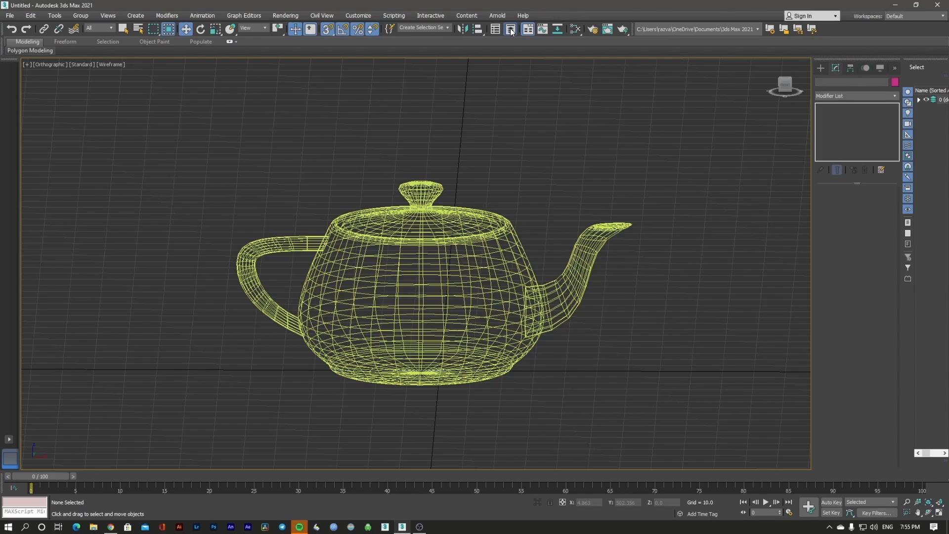
{"action": "left_click_drag", "start_coordinate": [920, 66], "coordinate": [667, 106]}
{"action": "left_click_drag", "start_coordinate": [684, 172], "coordinate": [815, 171]}
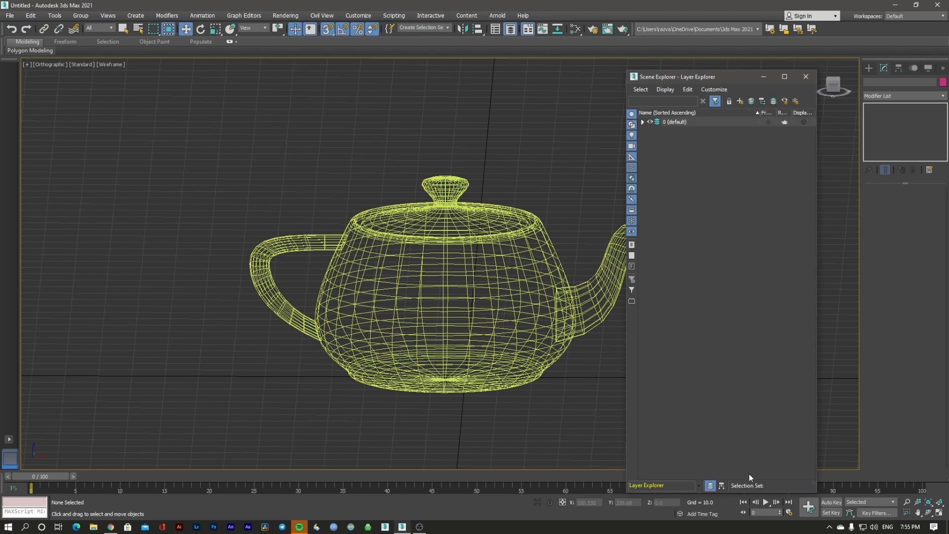
{"action": "left_click_drag", "start_coordinate": [747, 493], "coordinate": [747, 429]}
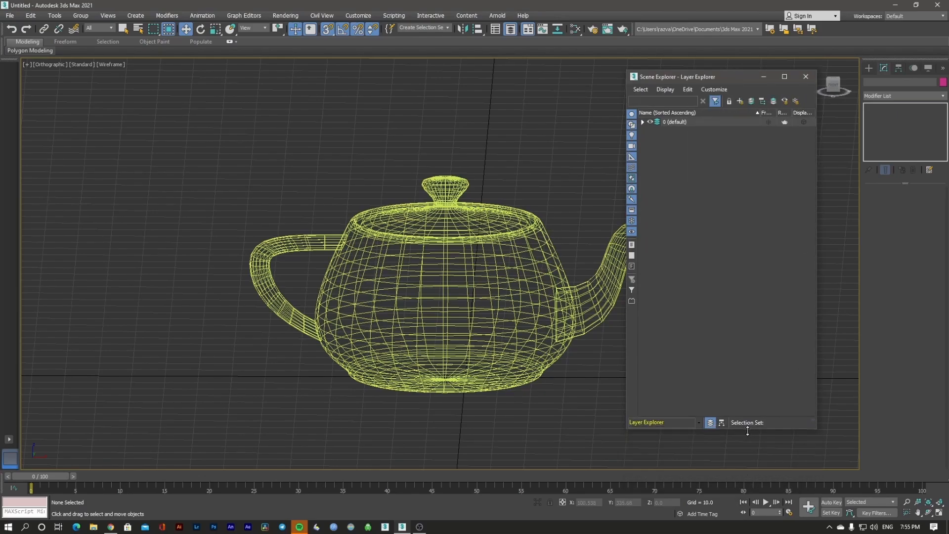
{"action": "left_click_drag", "start_coordinate": [728, 77], "coordinate": [699, 87]}
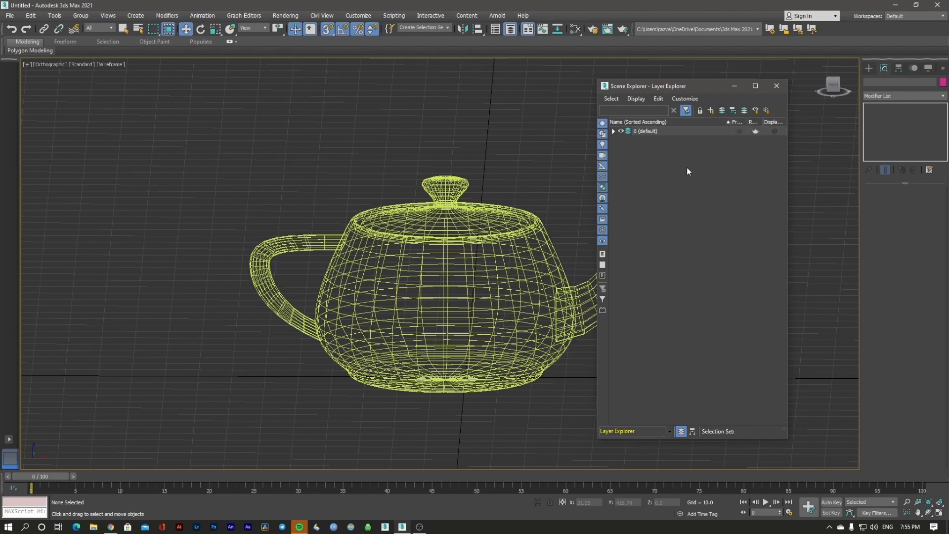
Create a new layer named Streets
{"action": "left_click", "coordinate": [710, 111]}
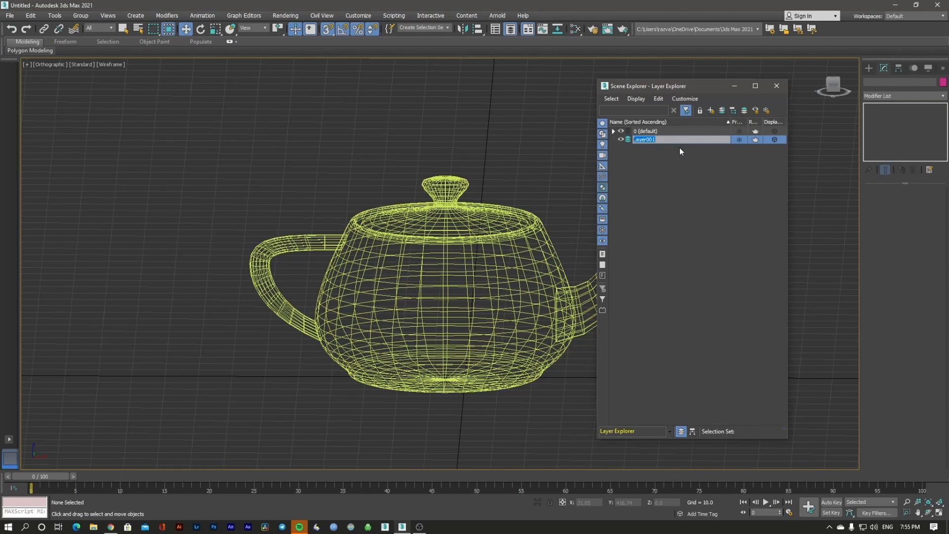
{"action": "type", "text": "Streets"}
{"action": "key", "text": "Return"}
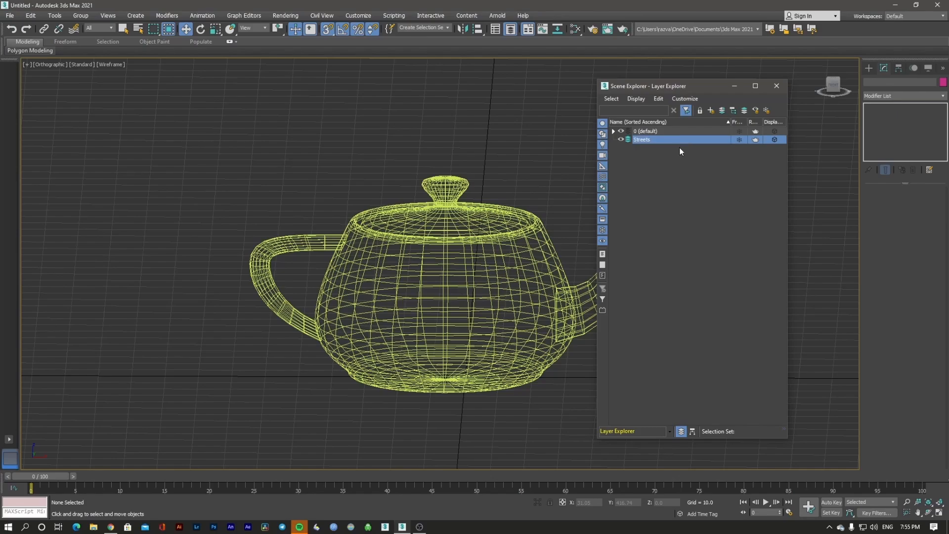
{"action": "left_click", "coordinate": [710, 111]}
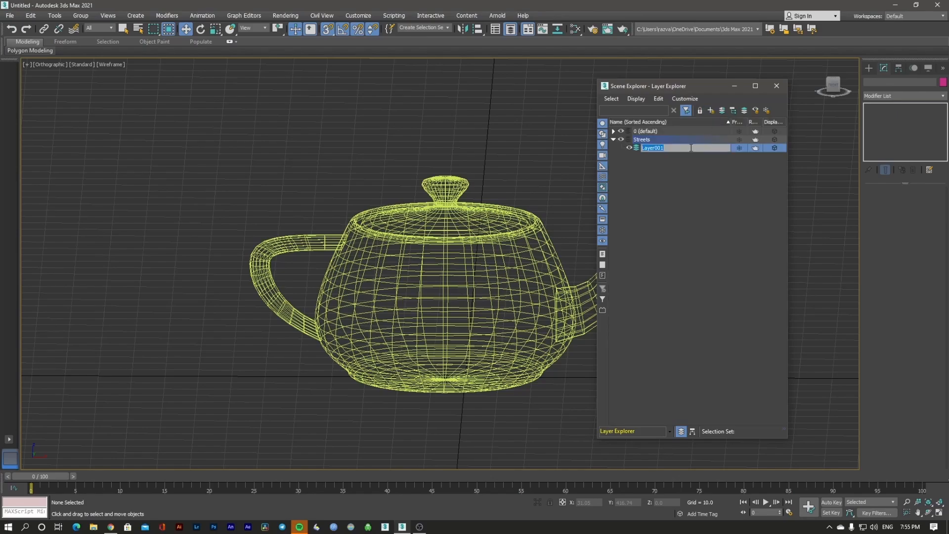
{"action": "left_click", "coordinate": [672, 200]}
{"action": "key", "text": "ctrl+z"}
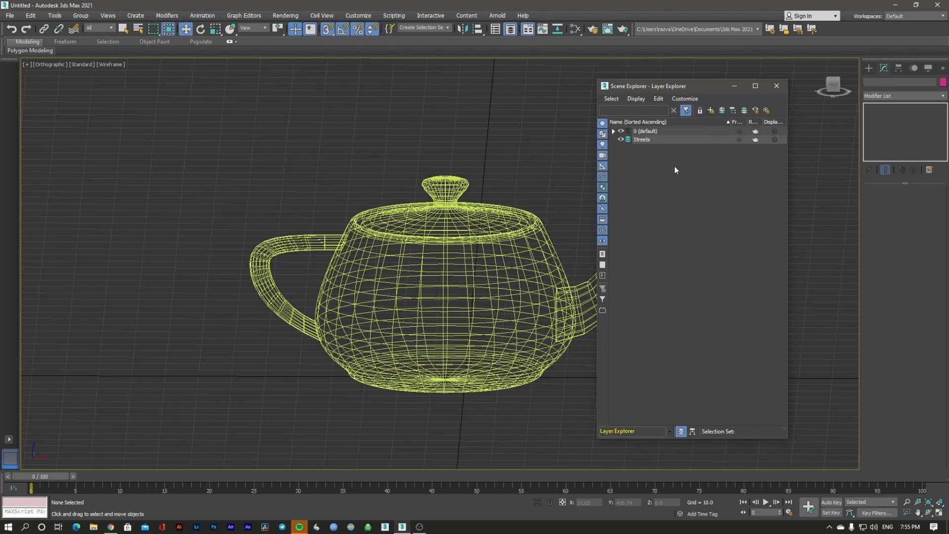
Create a new top-level layer named House
{"action": "left_click", "coordinate": [711, 111]}
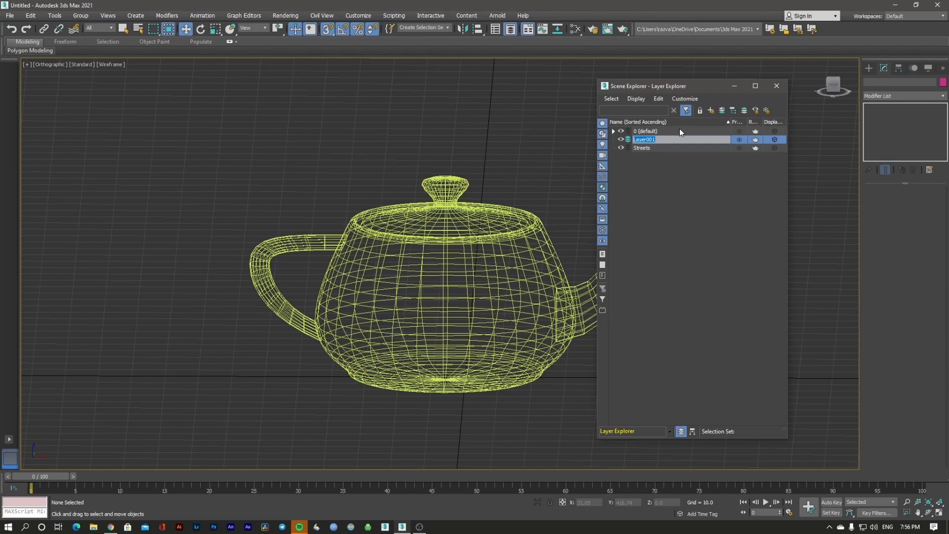
{"action": "type", "text": "House"}
{"action": "key", "text": "Return"}
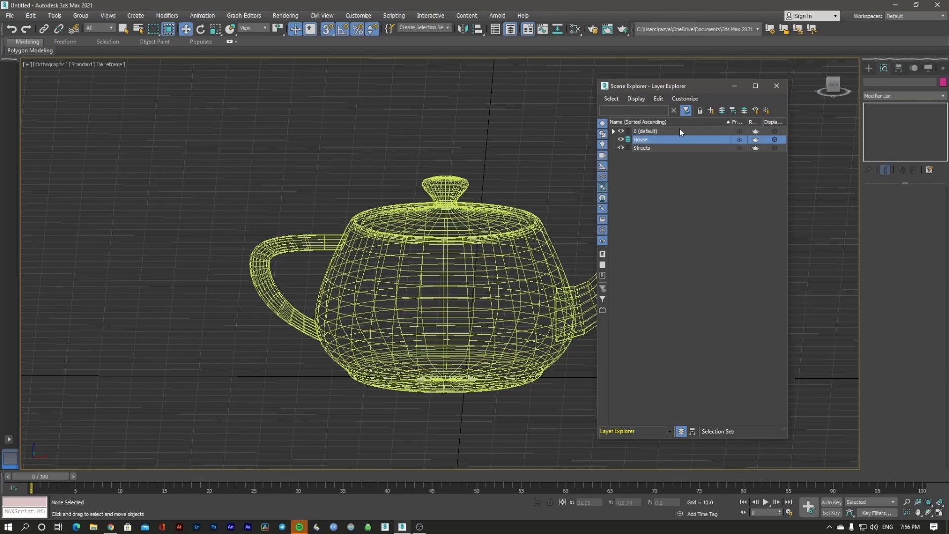
Clear the layer selection and create another top-level layer named Vegetation
{"action": "left_click", "coordinate": [683, 177]}
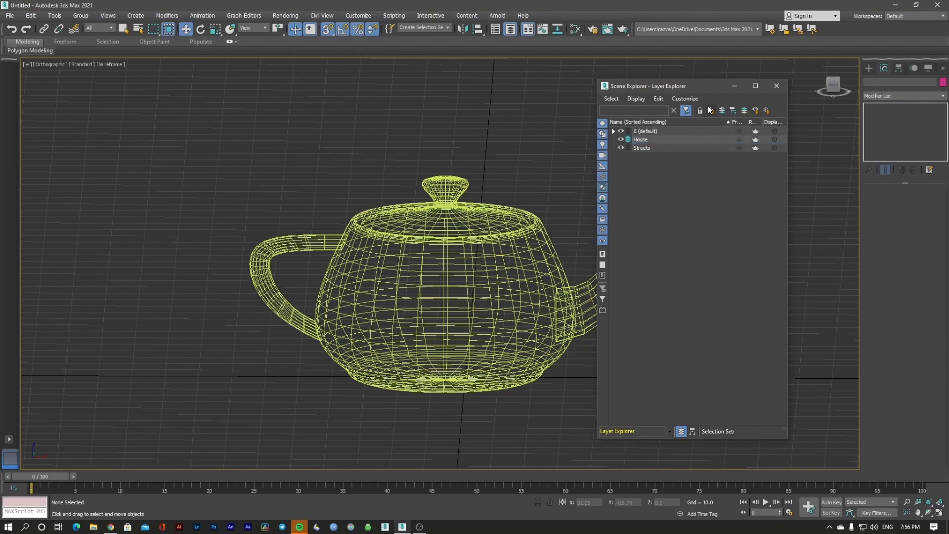
{"action": "left_click", "coordinate": [712, 111]}
{"action": "type", "text": "Vegetation"}
{"action": "key", "text": "Return"}
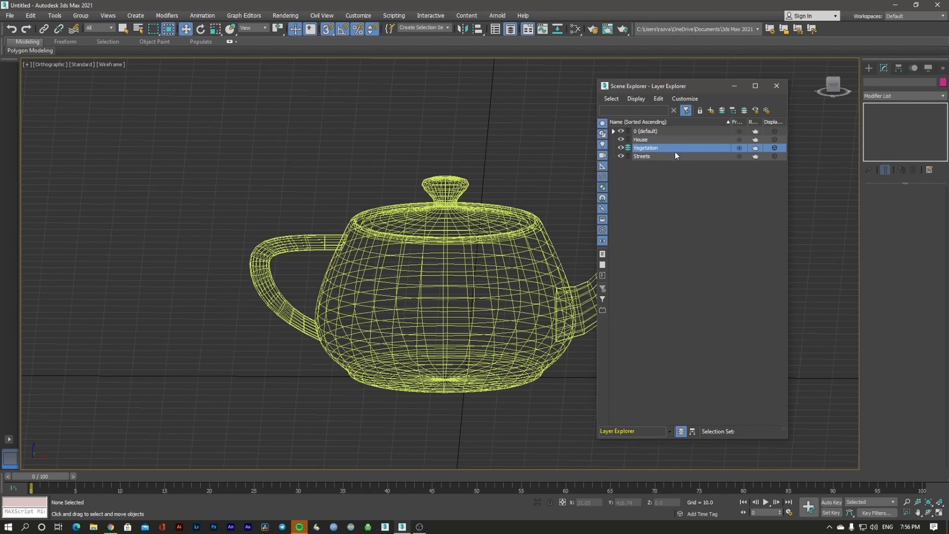
Move the Layer Explorer clear of the teapot, hide the Vegetation and Streets layers, and close the explorer
{"action": "left_click_drag", "start_coordinate": [669, 88], "coordinate": [697, 80]}
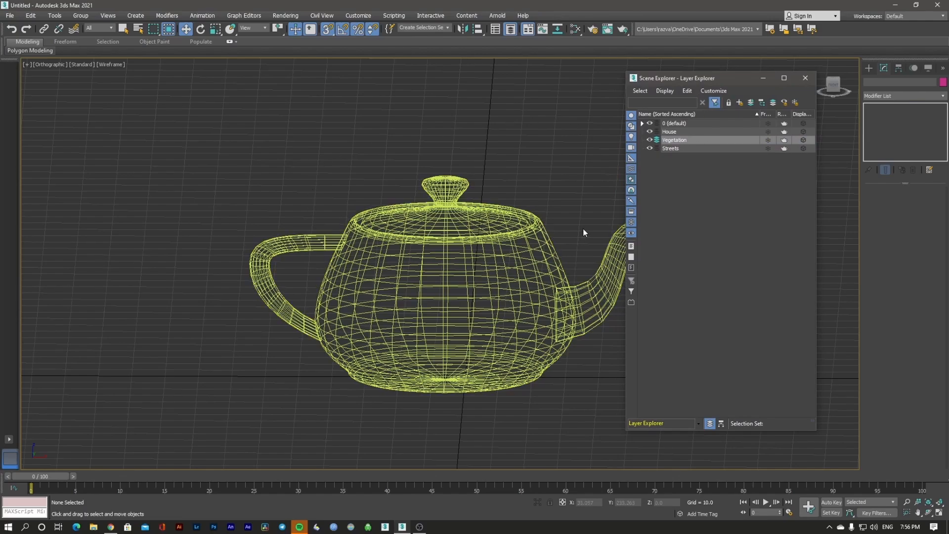
{"action": "left_click", "coordinate": [650, 139]}
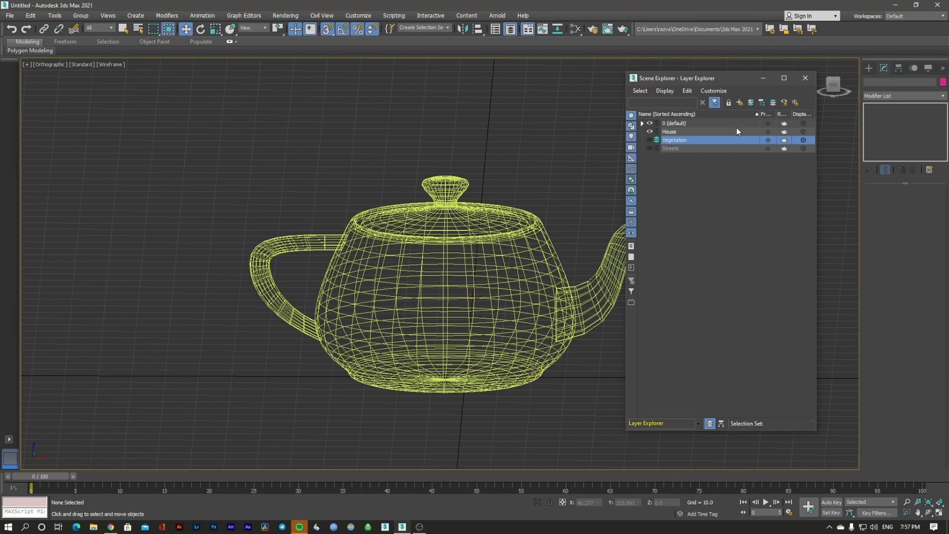
{"action": "left_click", "coordinate": [805, 80]}
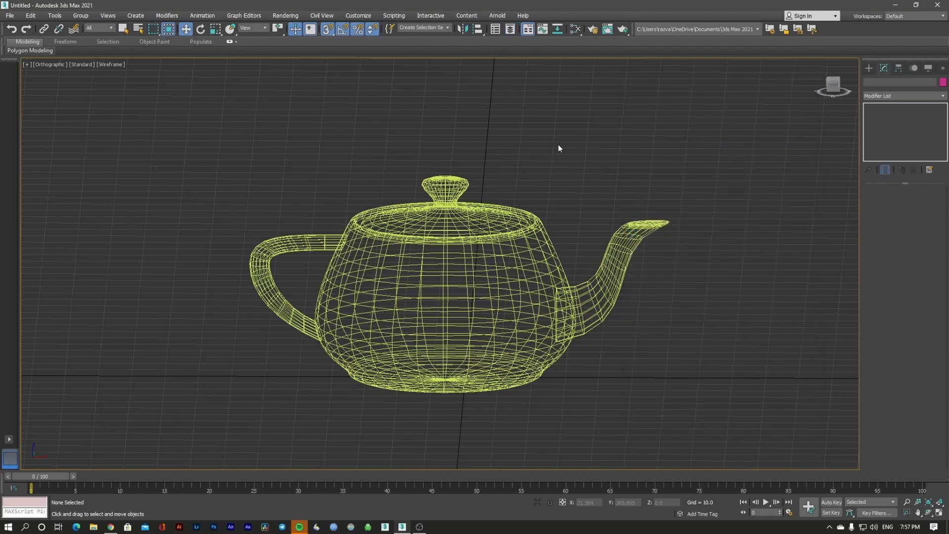
Toggle the modeling ribbon on and off several times, leaving it hidden
{"action": "left_click", "coordinate": [528, 30]}
{"action": "left_click", "coordinate": [526, 30]}
{"action": "left_click", "coordinate": [526, 30]}
{"action": "left_click", "coordinate": [526, 30]}
{"action": "left_click", "coordinate": [526, 29]}
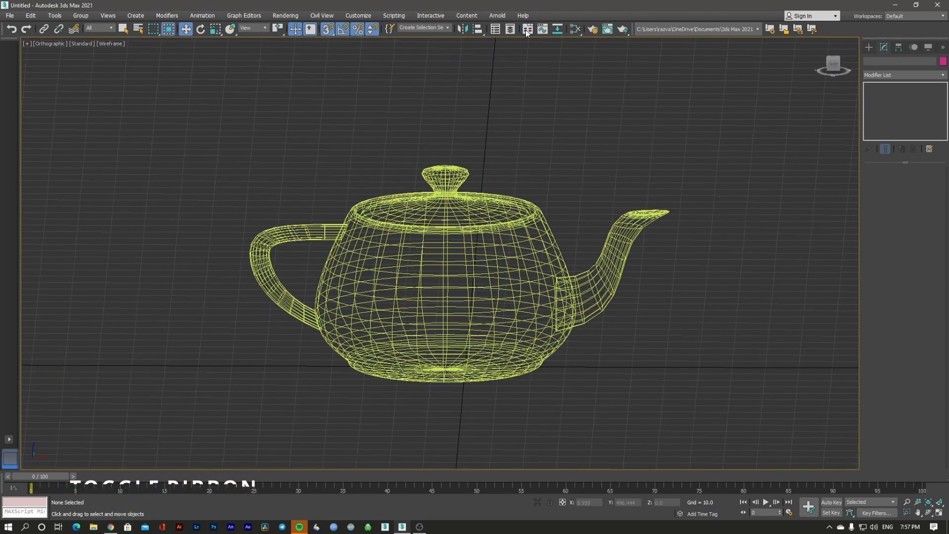
{"action": "left_click", "coordinate": [526, 30]}
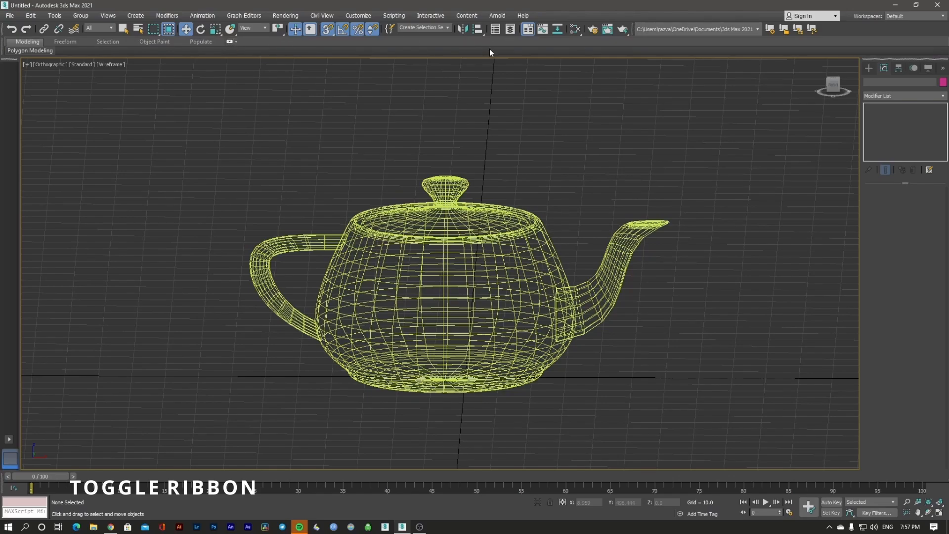
{"action": "left_click", "coordinate": [528, 31]}
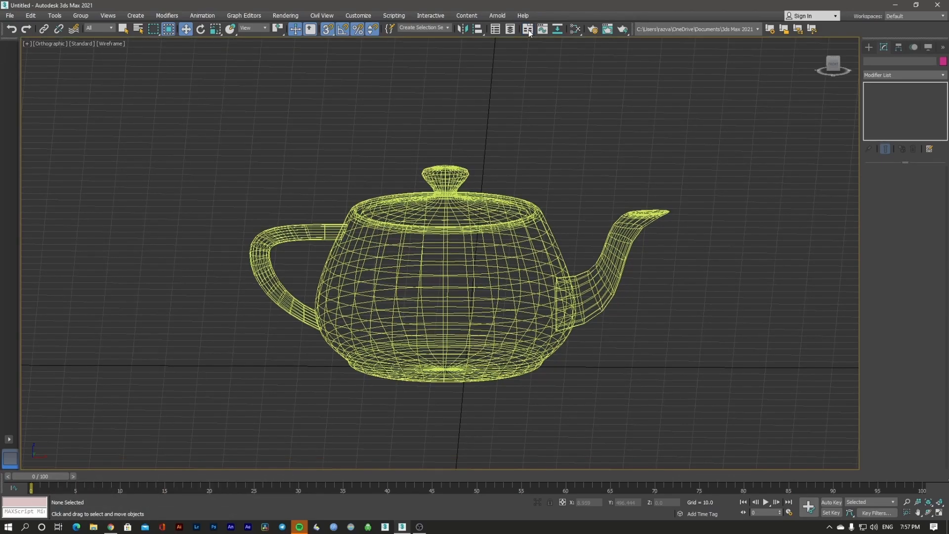
{"action": "left_click", "coordinate": [528, 30]}
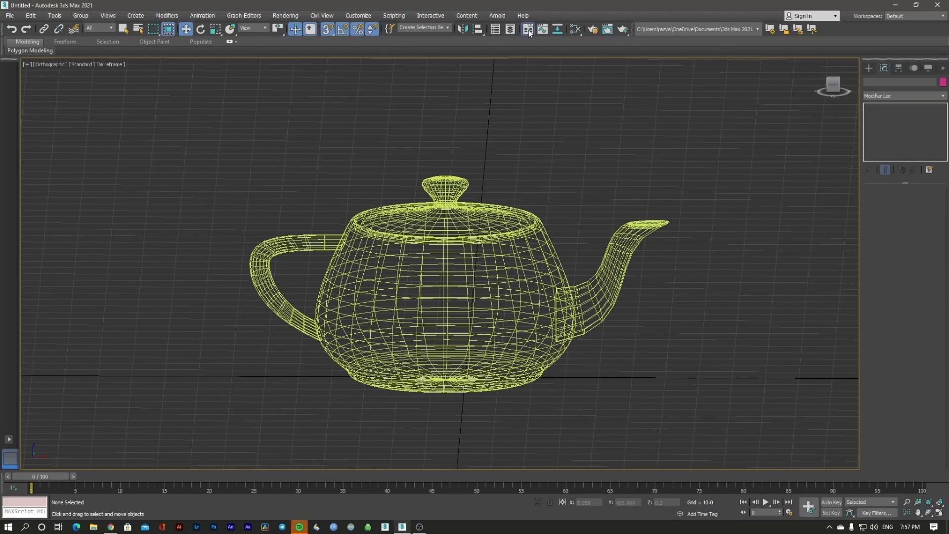
{"action": "left_click", "coordinate": [529, 29]}
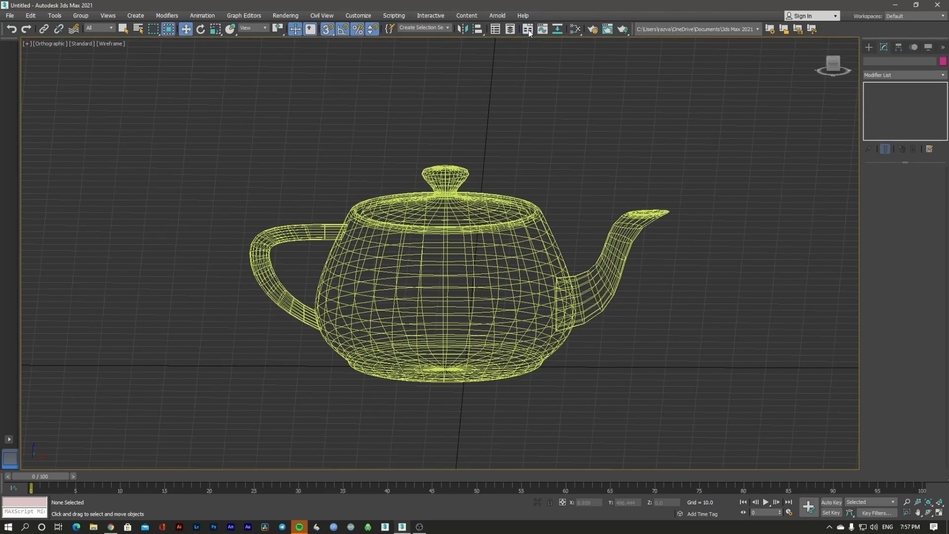
View the Curve Editor in a repositioned, enlarged window and the Schematic View of the scene, closing each one
{"action": "left_click", "coordinate": [543, 29]}
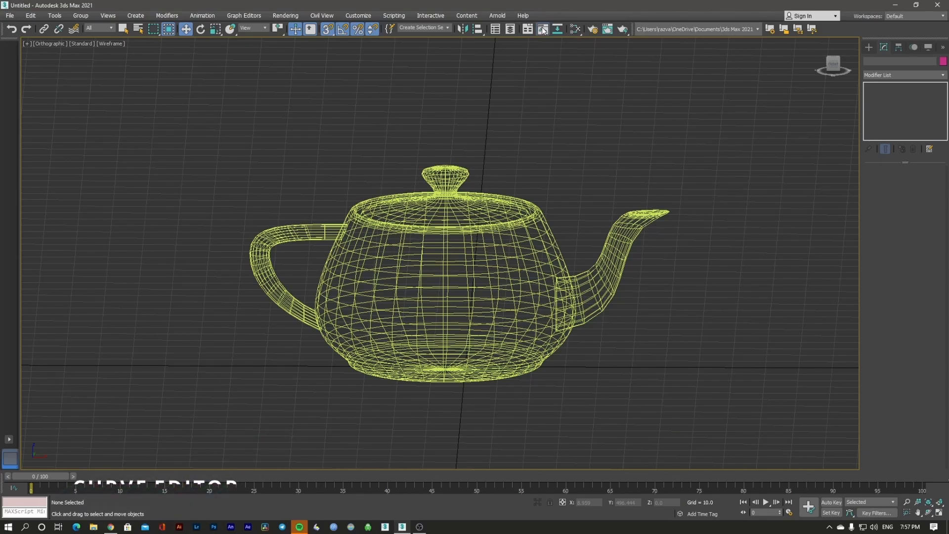
{"action": "left_click_drag", "start_coordinate": [307, 12], "coordinate": [427, 120]}
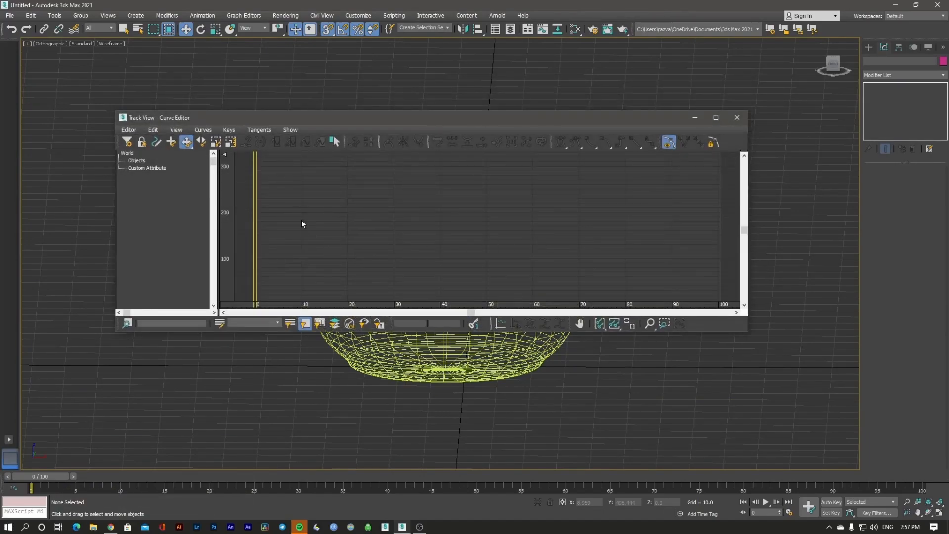
{"action": "left_click_drag", "start_coordinate": [748, 334], "coordinate": [784, 415]}
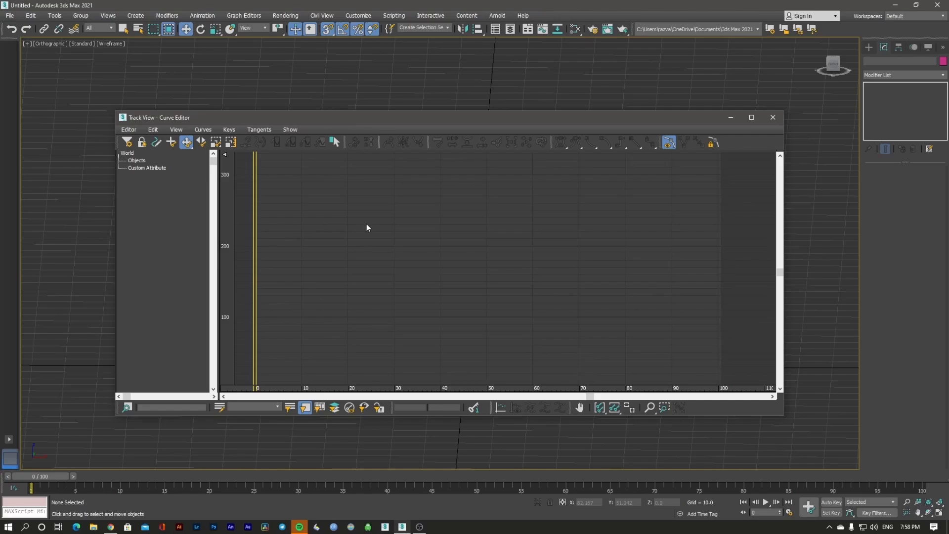
{"action": "left_click", "coordinate": [772, 117]}
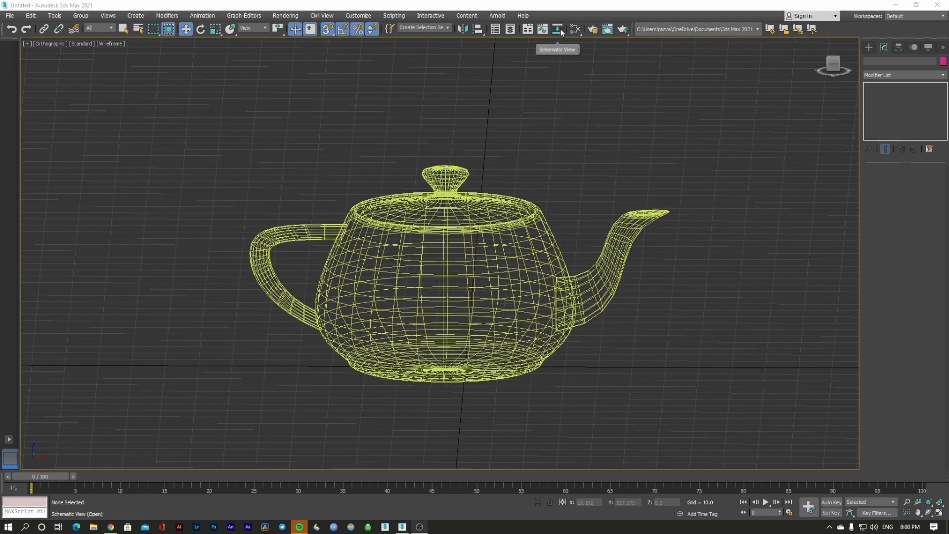
{"action": "left_click", "coordinate": [558, 30]}
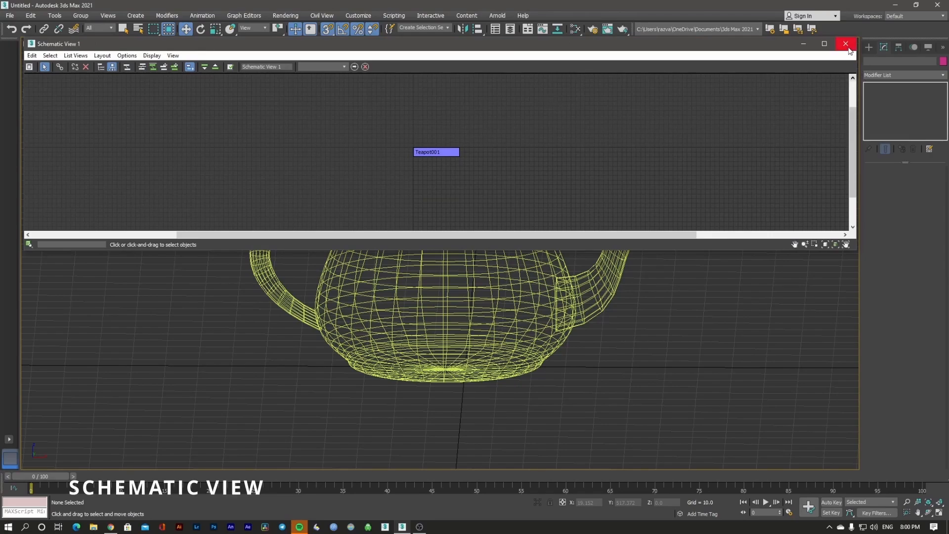
{"action": "left_click", "coordinate": [849, 47]}
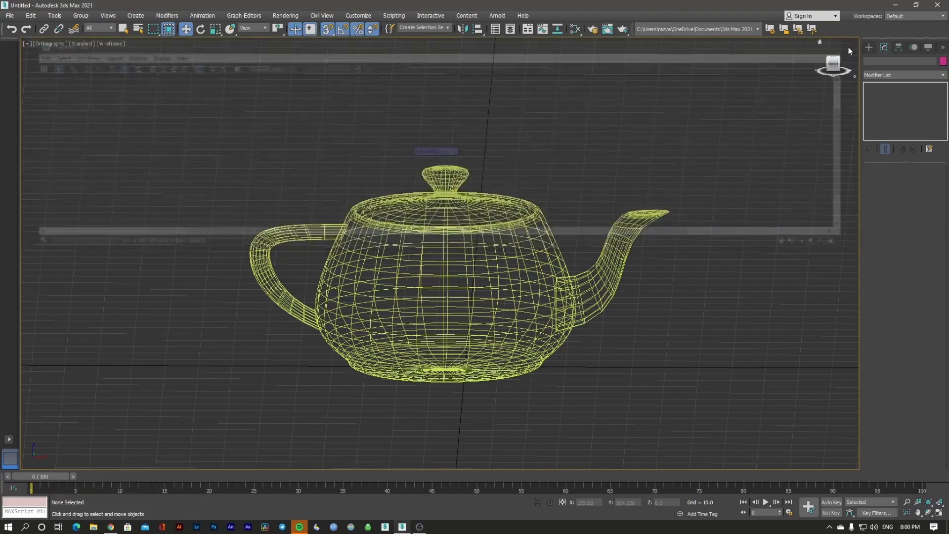
Open the Slate Material Editor and enlarge its window to fill the screen
{"action": "left_click", "coordinate": [575, 30]}
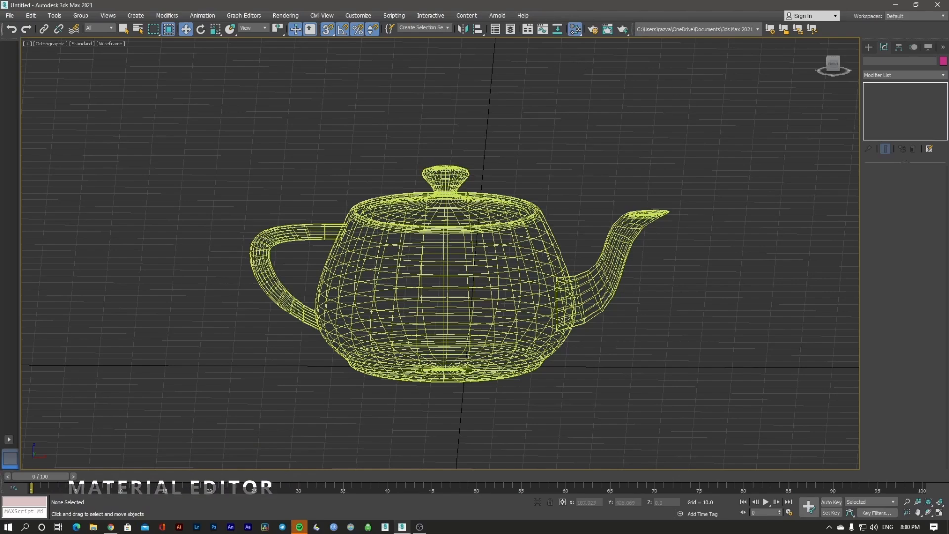
{"action": "left_click_drag", "start_coordinate": [603, 141], "coordinate": [373, 117]}
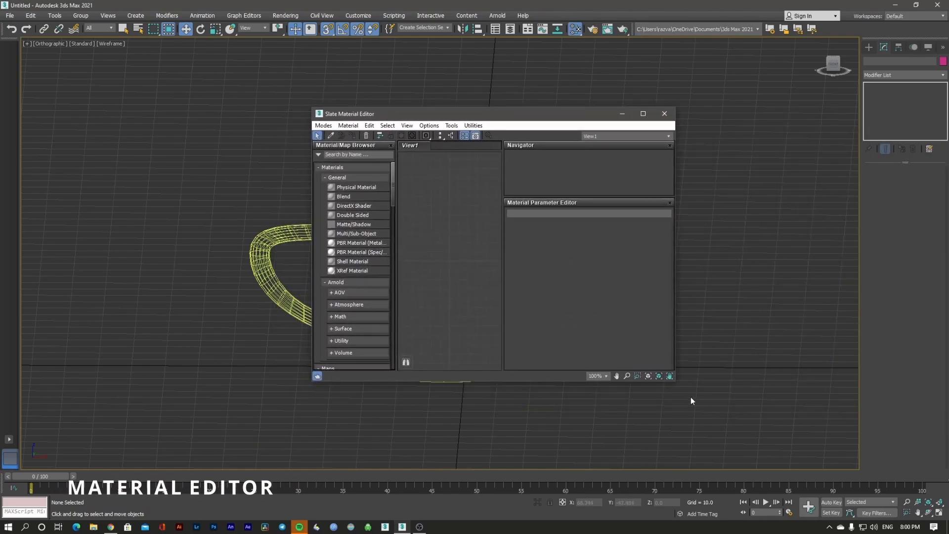
{"action": "left_click_drag", "start_coordinate": [674, 380], "coordinate": [806, 465]}
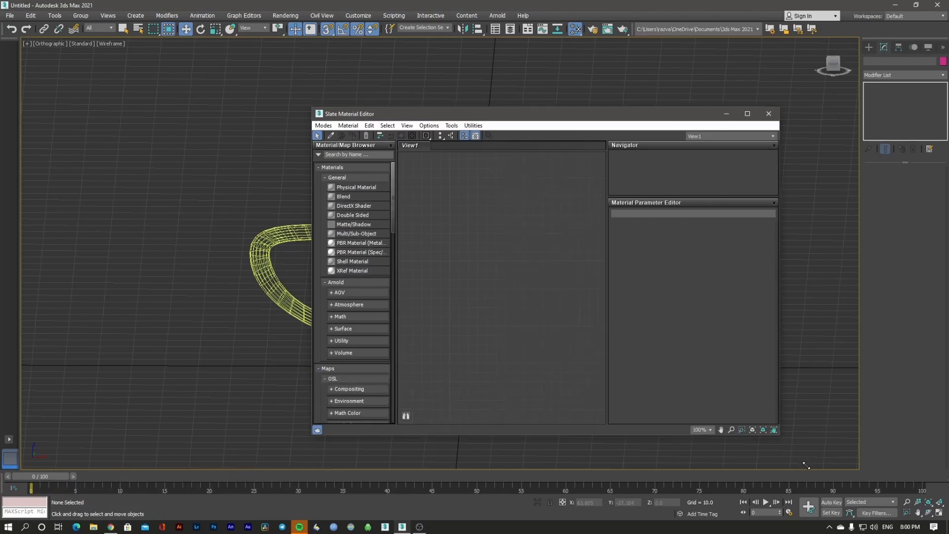
{"action": "left_click", "coordinate": [774, 113]}
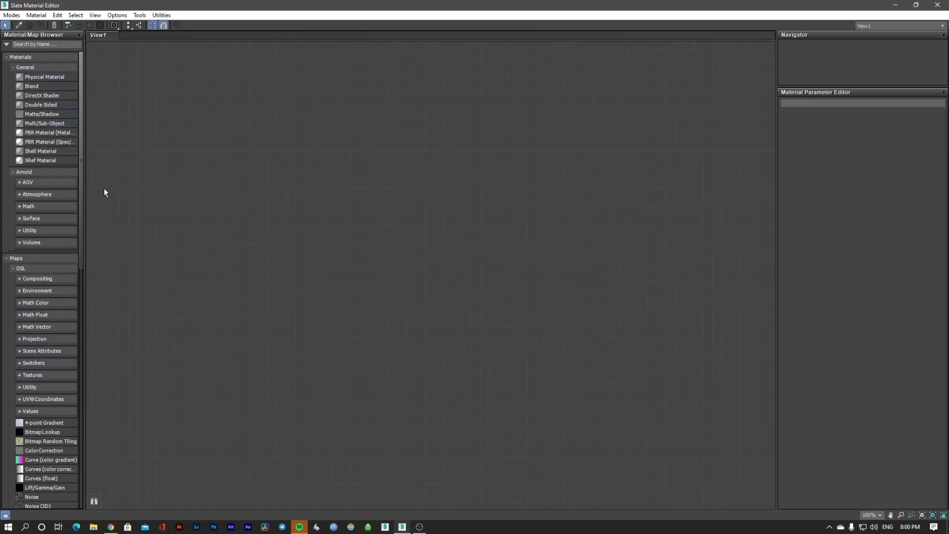
Add a Blend material to View1 and move its node farther right of its two Physical Material nodes
{"action": "left_click", "coordinate": [32, 86]}
{"action": "left_click", "coordinate": [443, 213]}
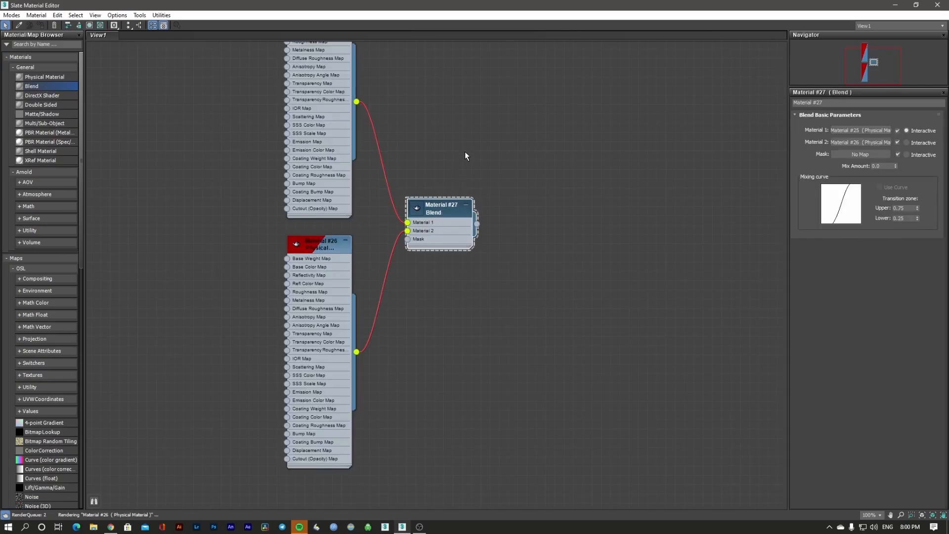
{"action": "scroll", "coordinate": [485, 201], "scroll_direction": "down", "scroll_amount": 2}
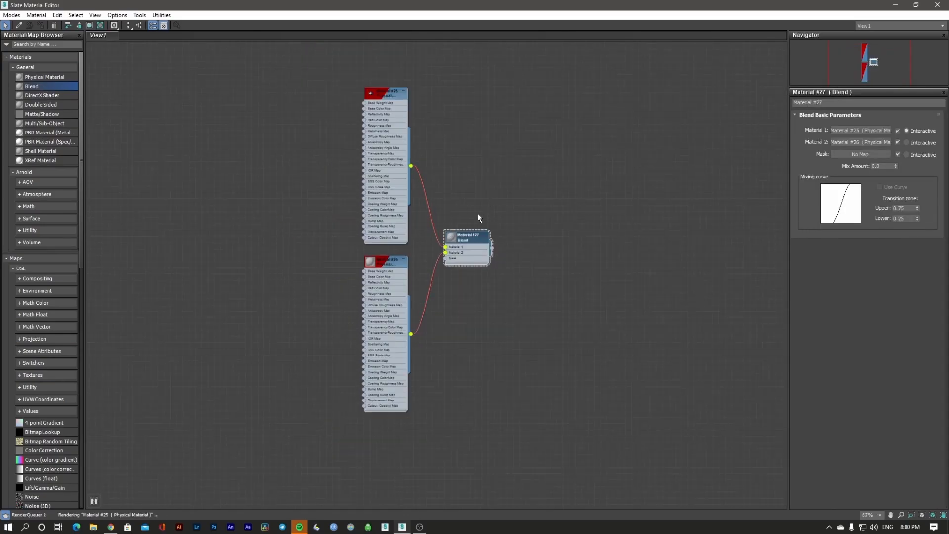
{"action": "left_click_drag", "start_coordinate": [456, 242], "coordinate": [525, 223]}
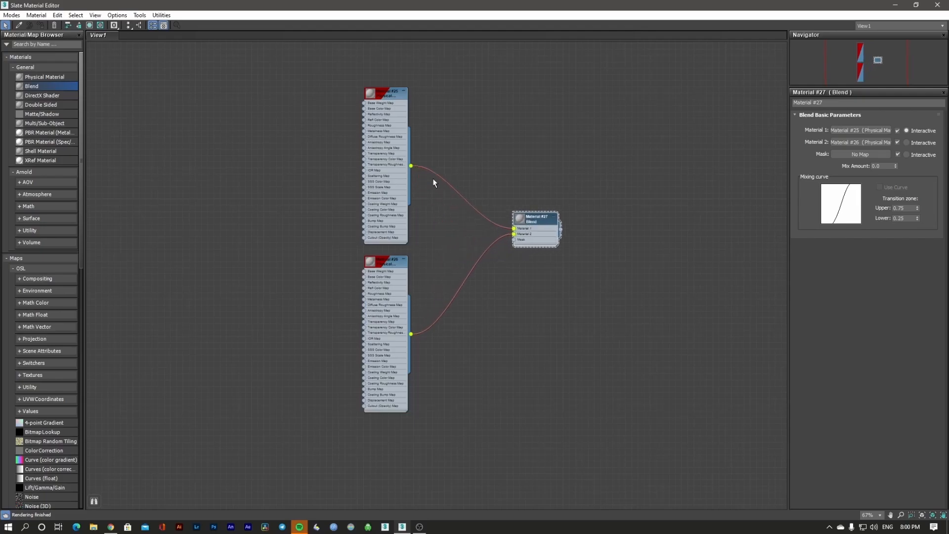
Delete the wire from the upper Physical Material to the Blend's Material 1 input and reconnect it
{"action": "key", "text": "Delete"}
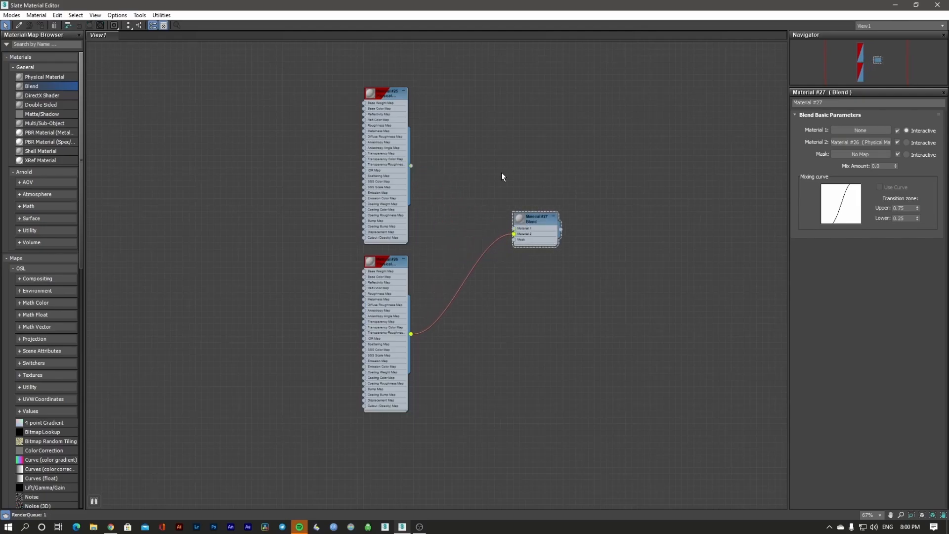
{"action": "left_click_drag", "start_coordinate": [486, 215], "coordinate": [515, 228]}
Examine the General and Arnold material categories, including the AOV group, in the Material/Map Browser
{"action": "left_click", "coordinate": [45, 105]}
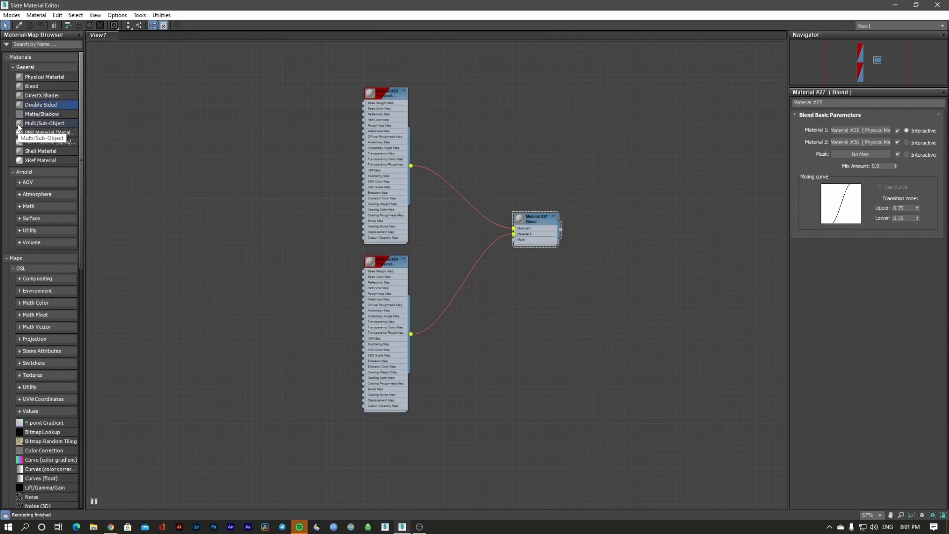
{"action": "left_click", "coordinate": [14, 172]}
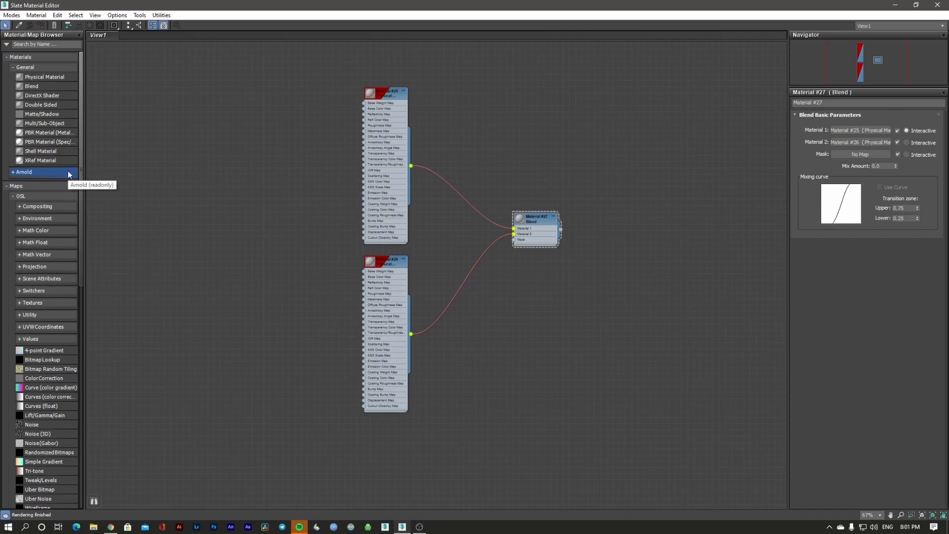
{"action": "left_click", "coordinate": [27, 173]}
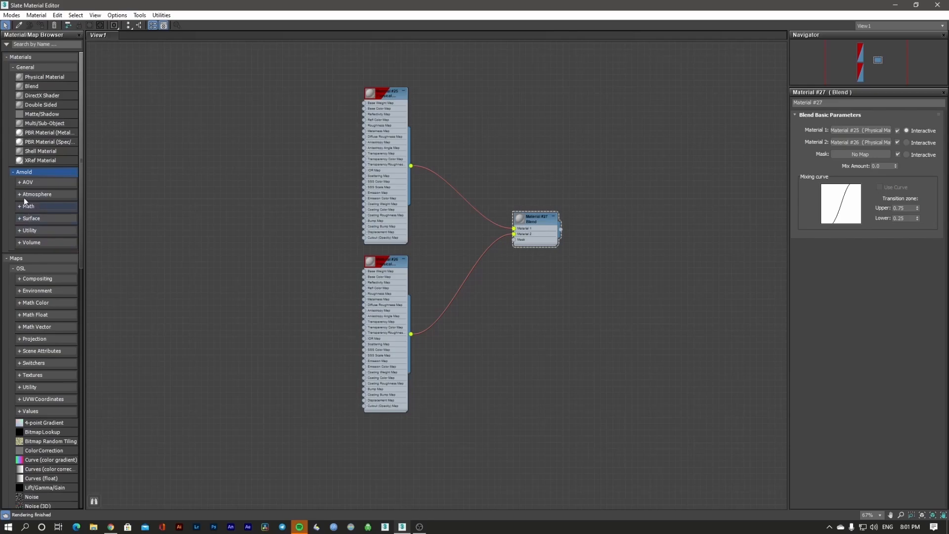
{"action": "left_click", "coordinate": [25, 183]}
{"action": "left_click", "coordinate": [24, 183]}
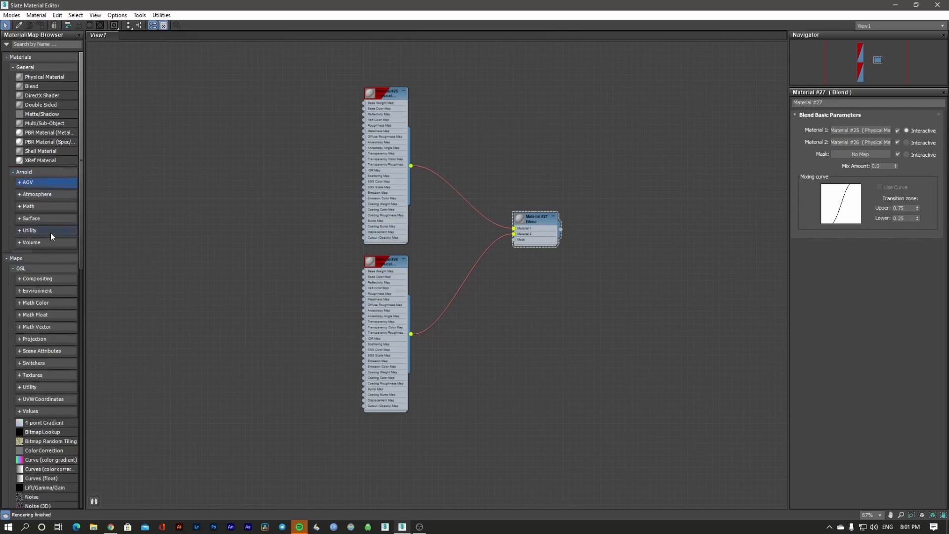
Collapse the OSL and Arnold groups under Maps, and check the contents of the Environment group
{"action": "scroll", "coordinate": [51, 232], "scroll_direction": "down", "scroll_amount": 1}
{"action": "left_click", "coordinate": [12, 235]}
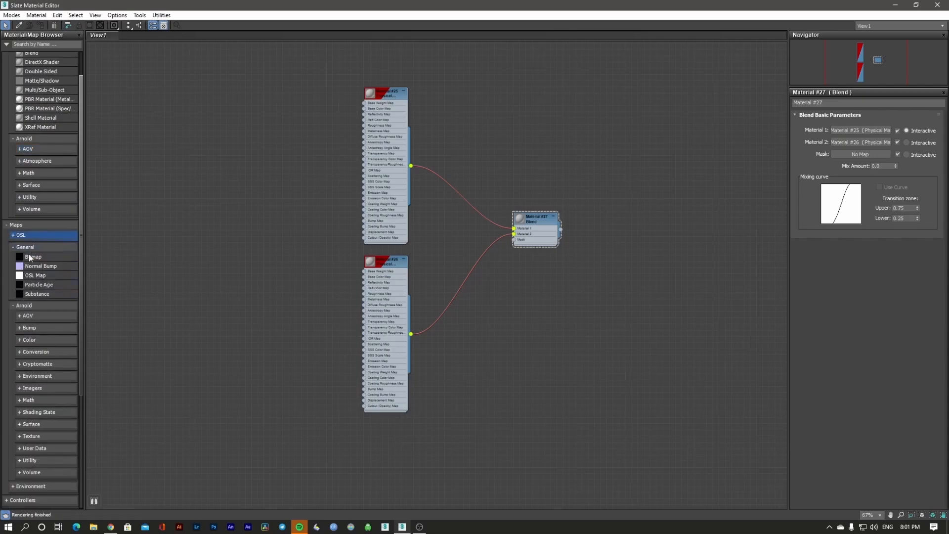
{"action": "left_click", "coordinate": [13, 305]}
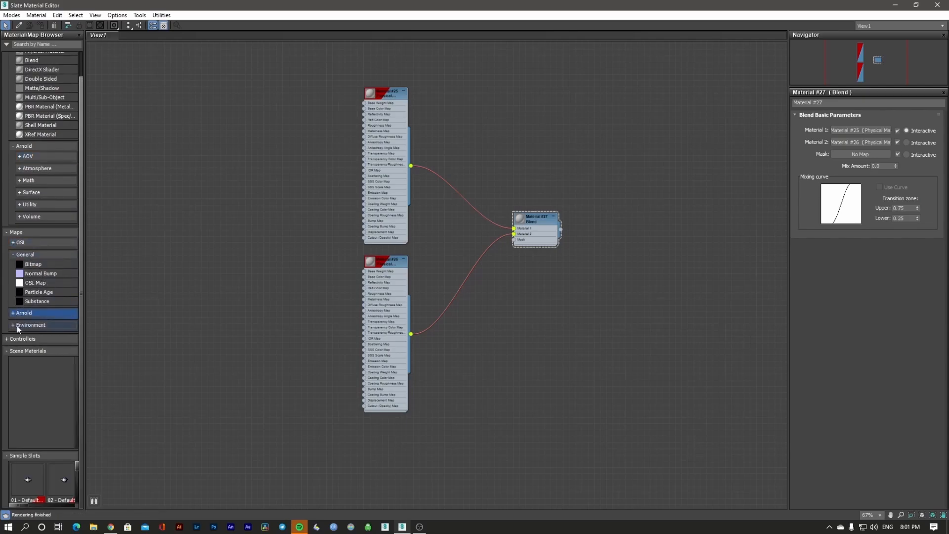
{"action": "left_click", "coordinate": [17, 326]}
{"action": "left_click", "coordinate": [16, 326]}
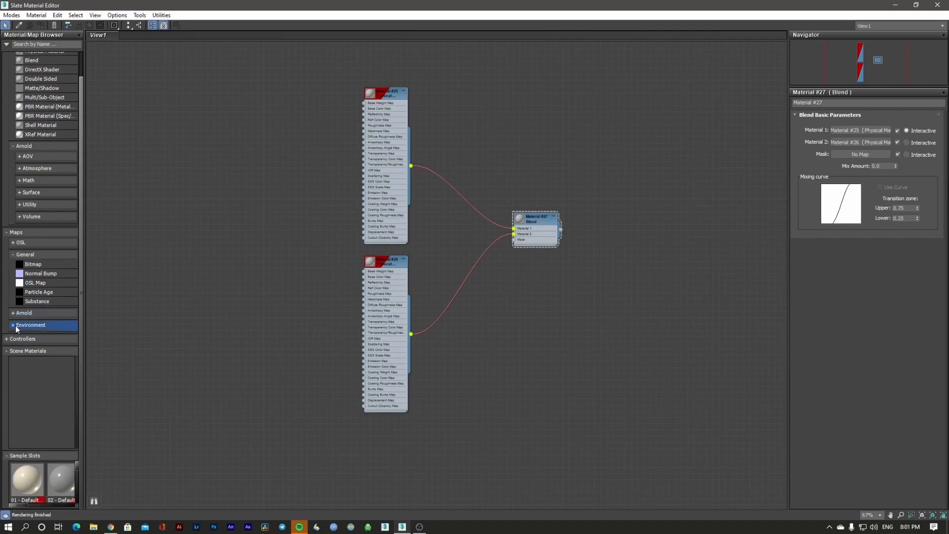
Check the Float Controller group under Controllers in the Material/Map Browser, and close the Slate Material Editor
{"action": "left_click", "coordinate": [9, 339]}
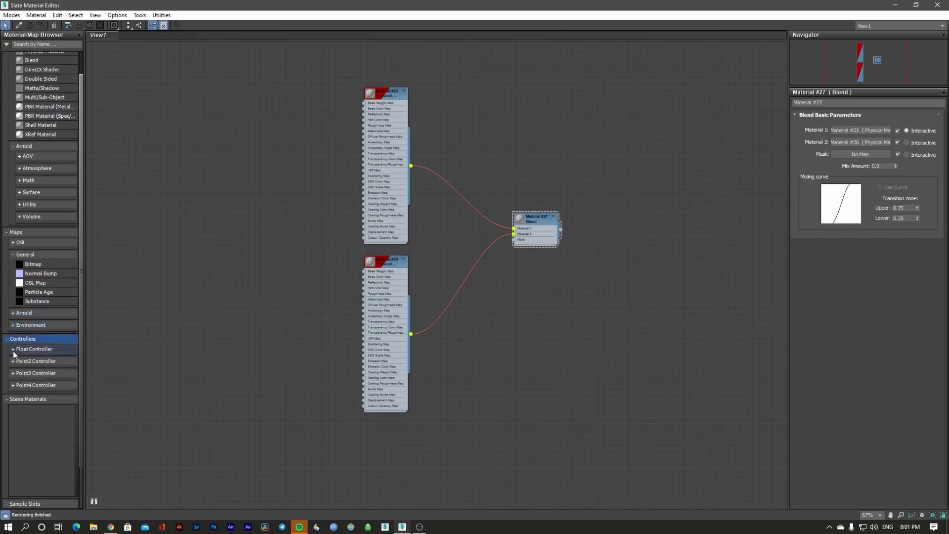
{"action": "left_click", "coordinate": [12, 350]}
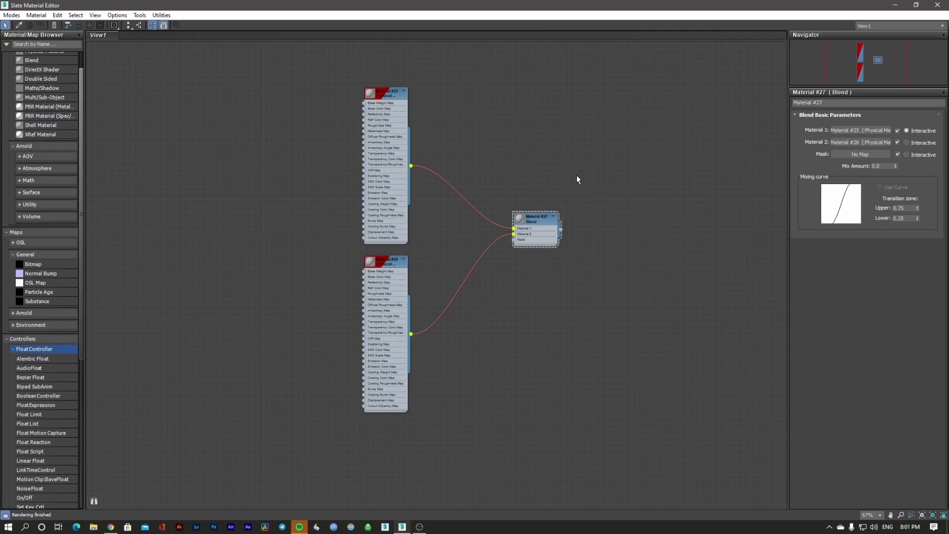
{"action": "left_click", "coordinate": [937, 5]}
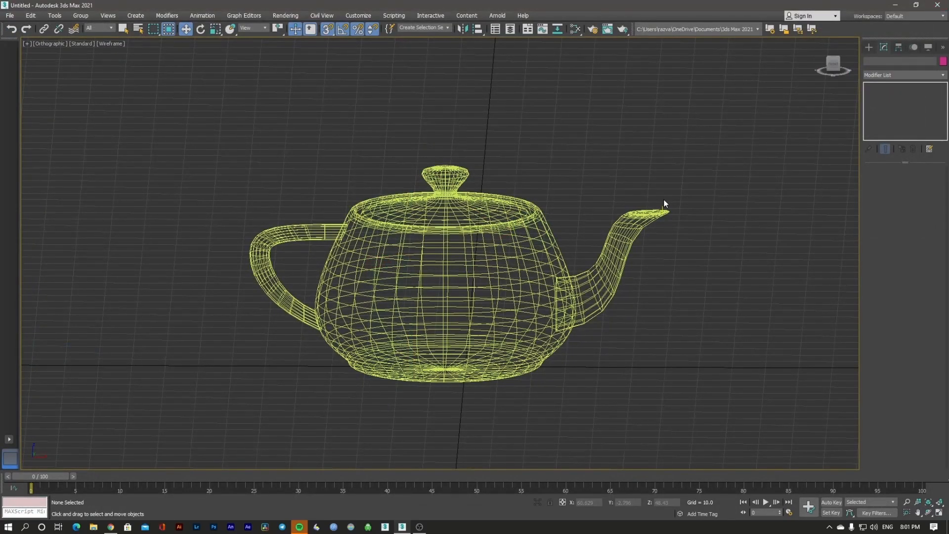
Switch to the shaded Perspective view, frame the whole teapot with its spout facing front-left, and clear the selection
{"action": "left_click", "coordinate": [521, 225]}
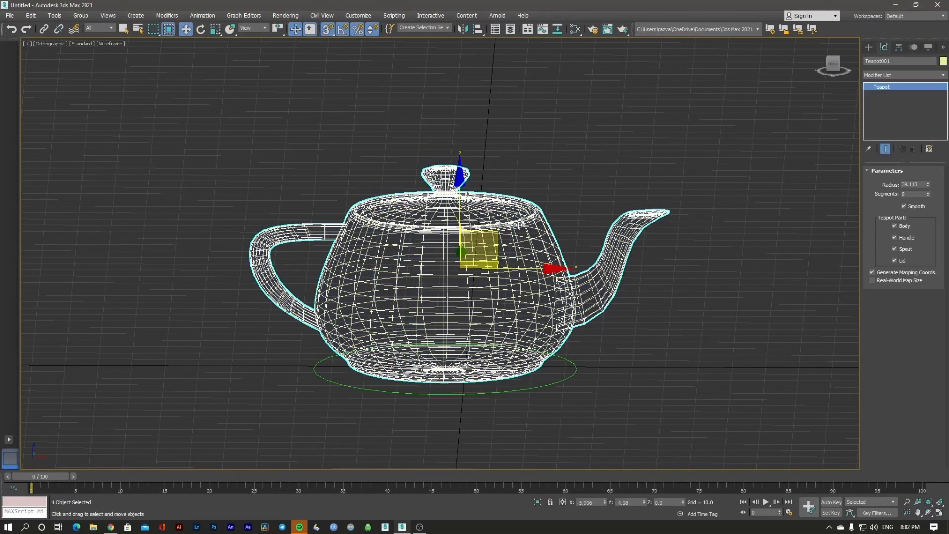
{"action": "key", "text": "p"}
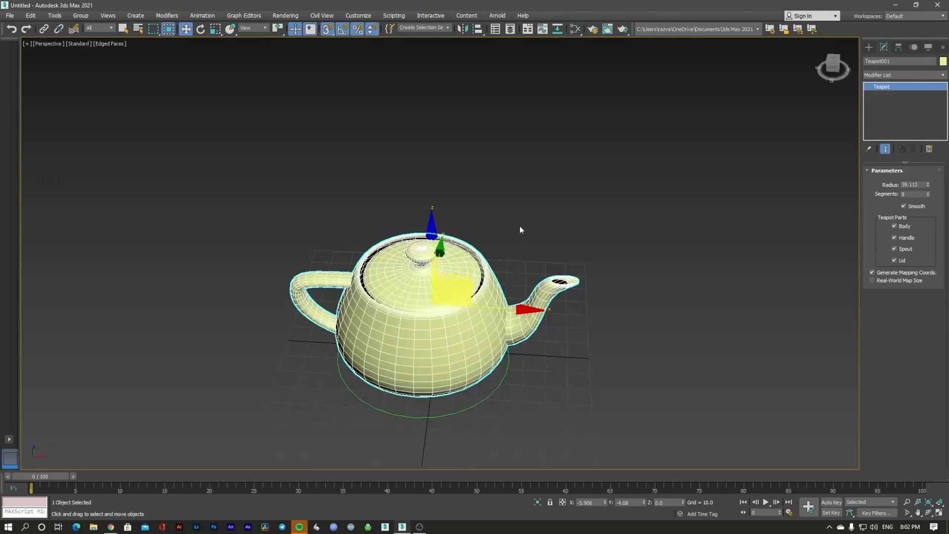
{"action": "key", "text": "z"}
{"action": "middle_click_drag", "start_coordinate": [536, 237], "coordinate": [392, 229], "text": "alt"}
{"action": "left_click", "coordinate": [570, 131]}
{"action": "scroll", "coordinate": [512, 201], "scroll_direction": "up", "scroll_amount": 6}
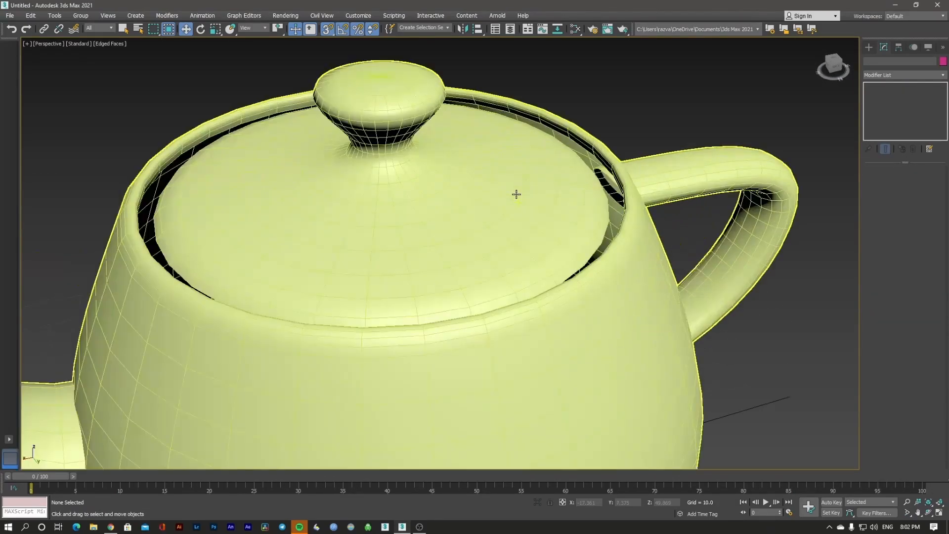
{"action": "scroll", "coordinate": [502, 271], "scroll_direction": "down", "scroll_amount": 7}
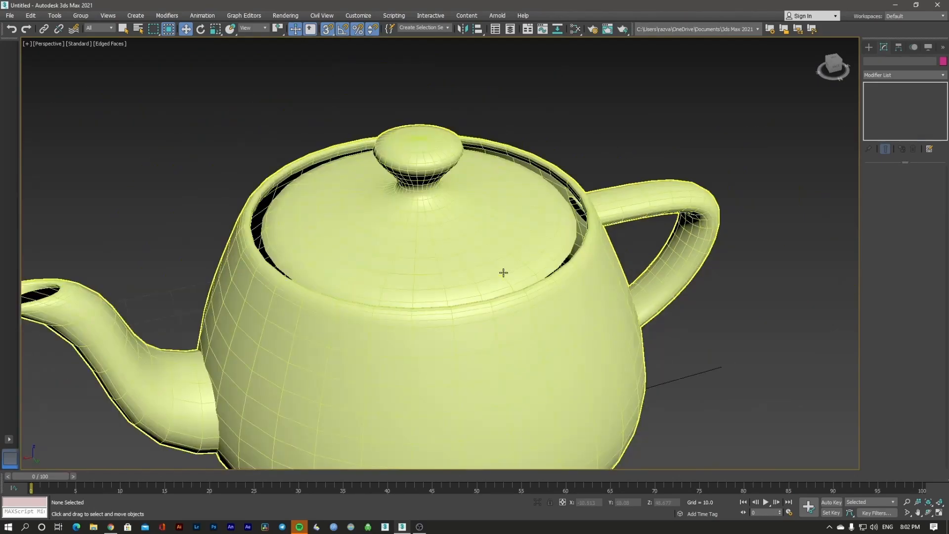
{"action": "middle_click_drag", "start_coordinate": [479, 255], "coordinate": [491, 278], "text": "alt"}
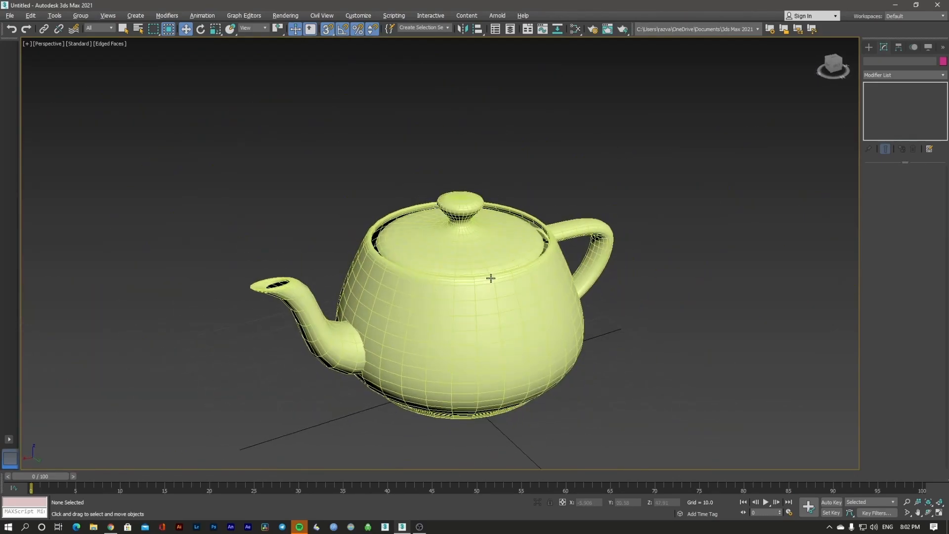
{"action": "left_click", "coordinate": [492, 263]}
{"action": "left_click", "coordinate": [593, 150]}
Open Render Setup, place its window beside the teapot, and render the Perspective view with Arnold
{"action": "key", "text": "F10"}
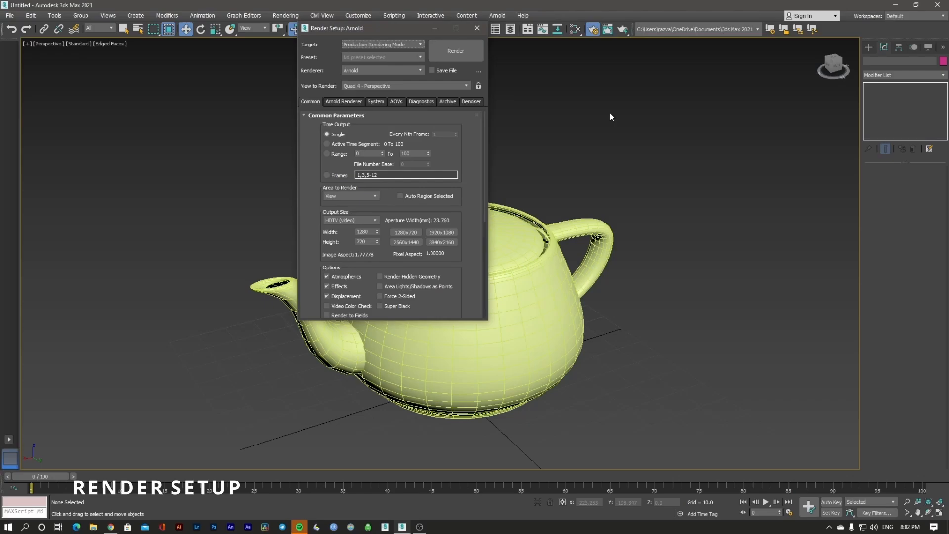
{"action": "left_click_drag", "start_coordinate": [377, 30], "coordinate": [697, 85]}
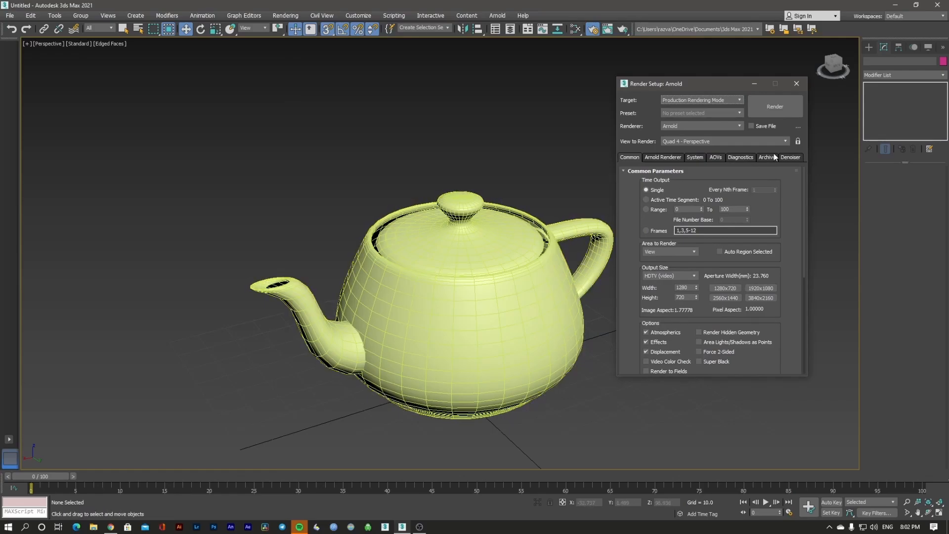
{"action": "left_click", "coordinate": [786, 106]}
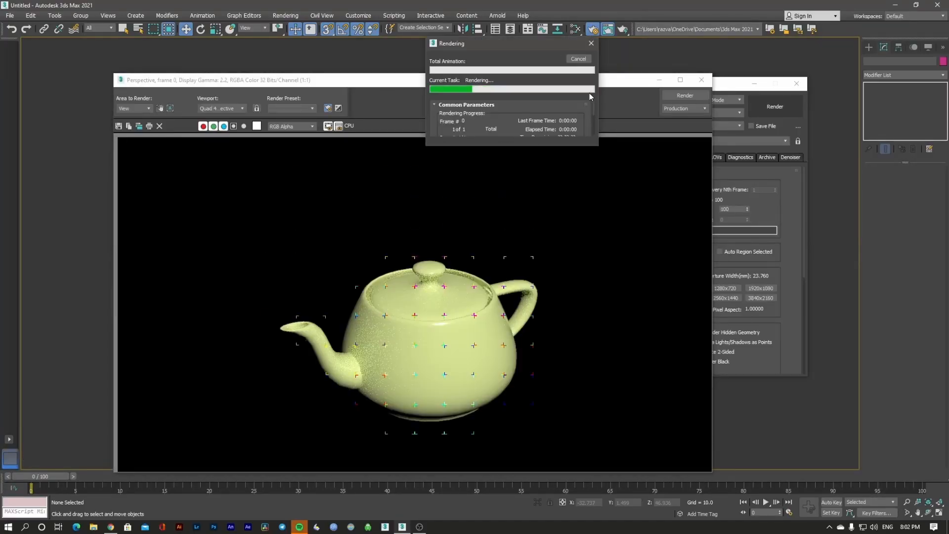
Move the rendered frame and Render Setup windows apart, and render the Perspective view again with Arnold
{"action": "mouse_move", "coordinate": [584, 81]}
{"action": "left_mouse_down"}
{"action": "mouse_move", "coordinate": [577, 57]}
{"action": "mouse_move", "coordinate": [567, 81]}
{"action": "left_mouse_up"}
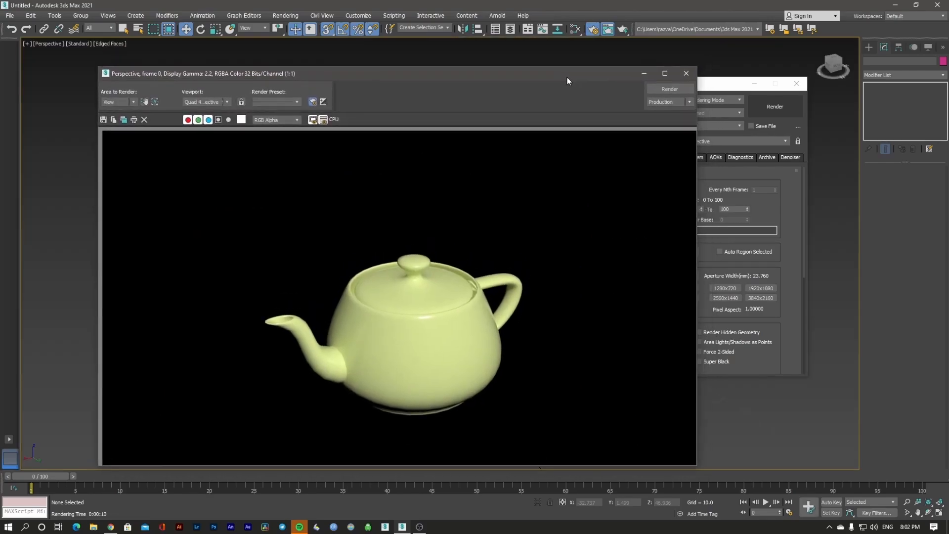
{"action": "left_click_drag", "start_coordinate": [713, 86], "coordinate": [756, 91]}
{"action": "left_click", "coordinate": [819, 111]}
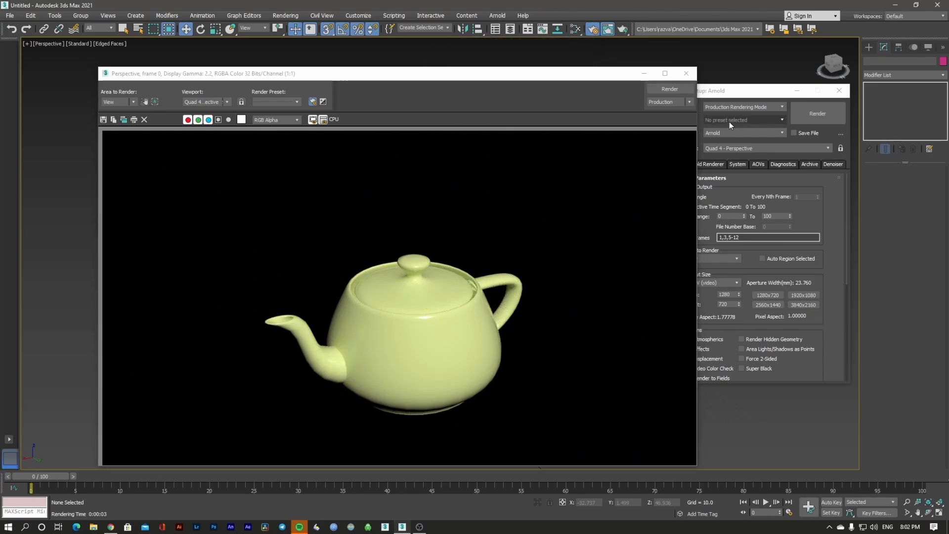
{"action": "left_click_drag", "start_coordinate": [734, 97], "coordinate": [746, 108]}
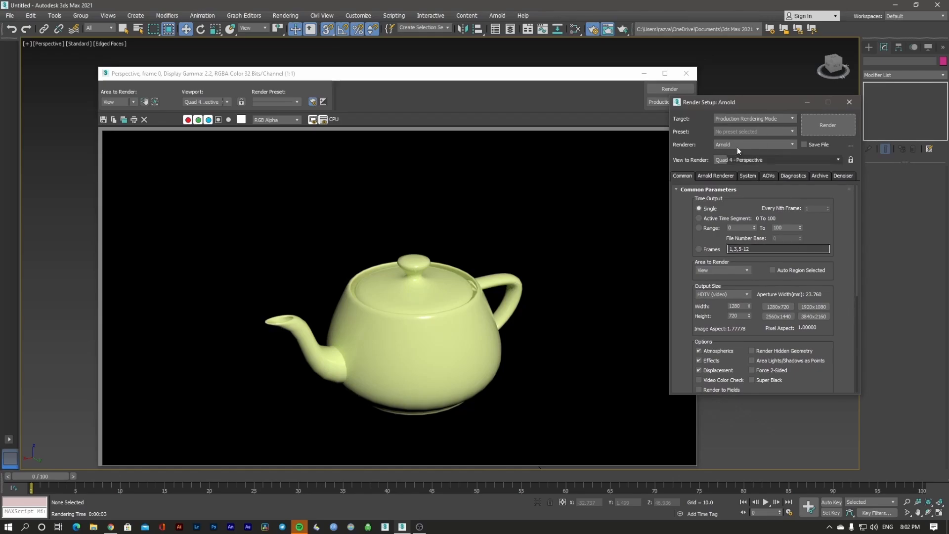
Assign the Scanline Renderer as the production renderer in the common render settings
{"action": "scroll", "coordinate": [836, 337], "scroll_direction": "down", "scroll_amount": 5}
{"action": "scroll", "coordinate": [794, 352], "scroll_direction": "up", "scroll_amount": 5}
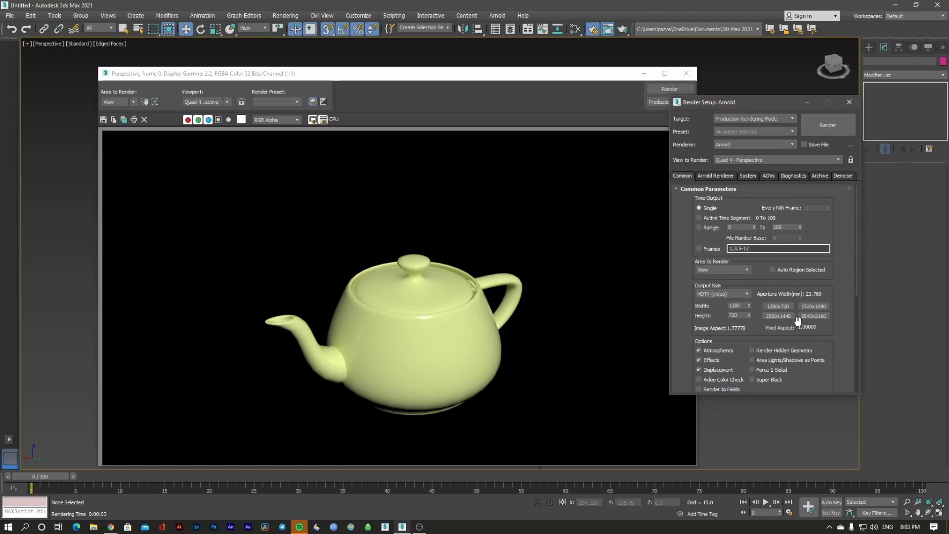
{"action": "scroll", "coordinate": [798, 321], "scroll_direction": "down", "scroll_amount": 5}
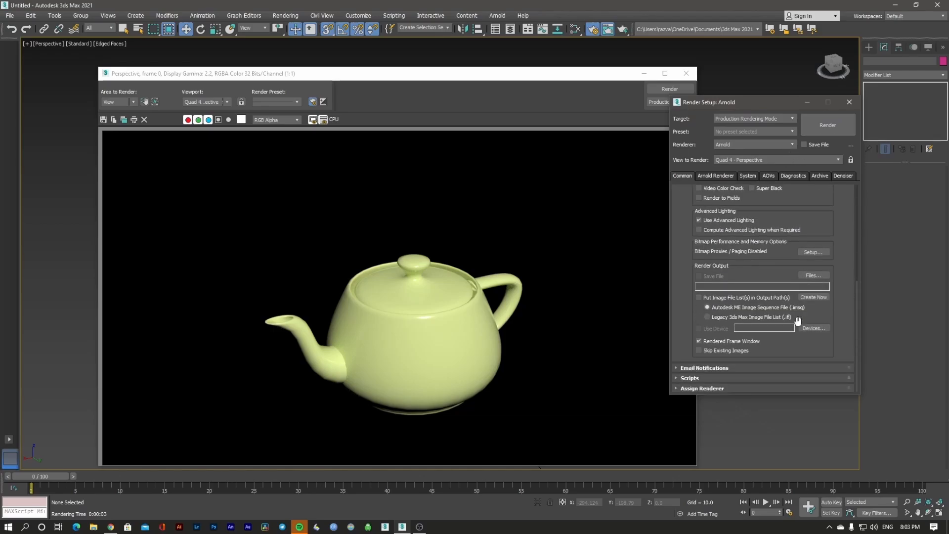
{"action": "left_click", "coordinate": [742, 388]}
{"action": "left_click", "coordinate": [815, 347]}
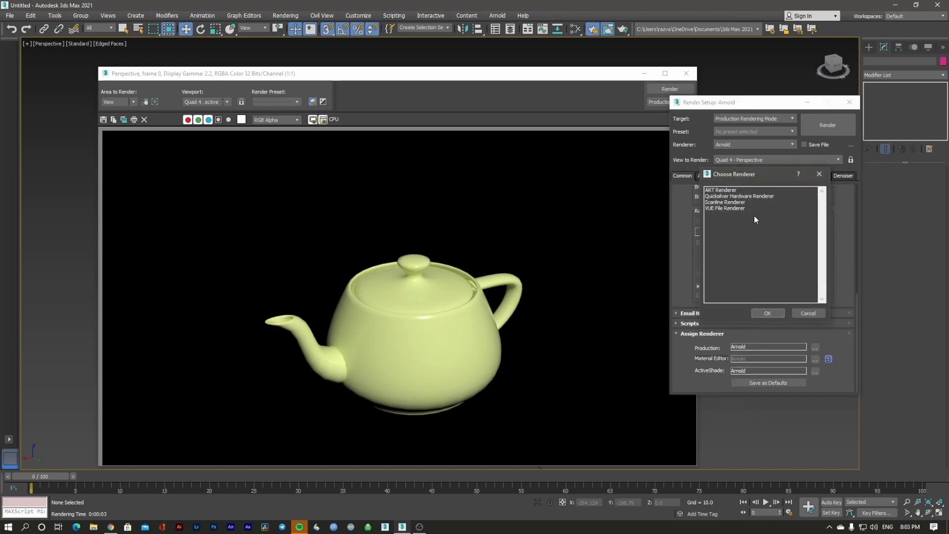
{"action": "double_click", "coordinate": [743, 201]}
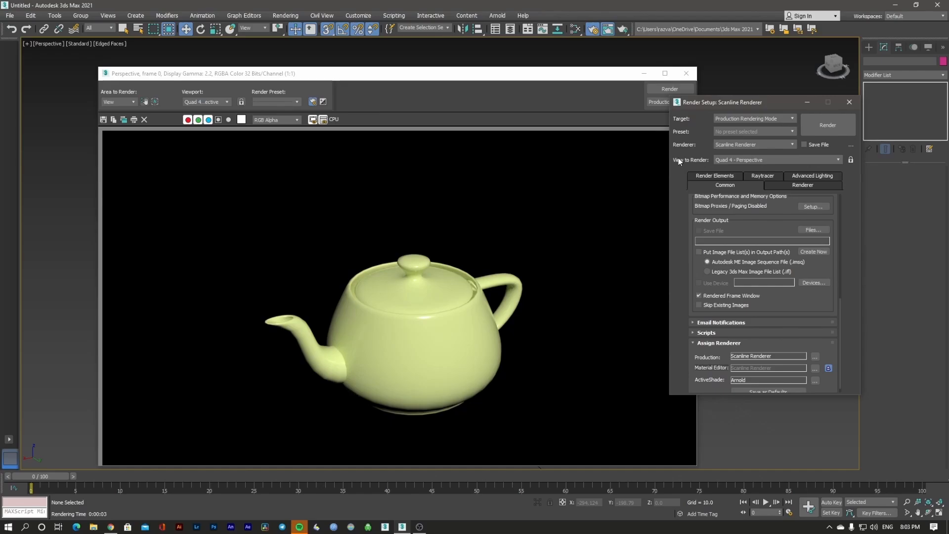
Render the teapot twice with the Scanline Renderer, and move the Render Setup window clear of the rendered frame
{"action": "left_click", "coordinate": [658, 92]}
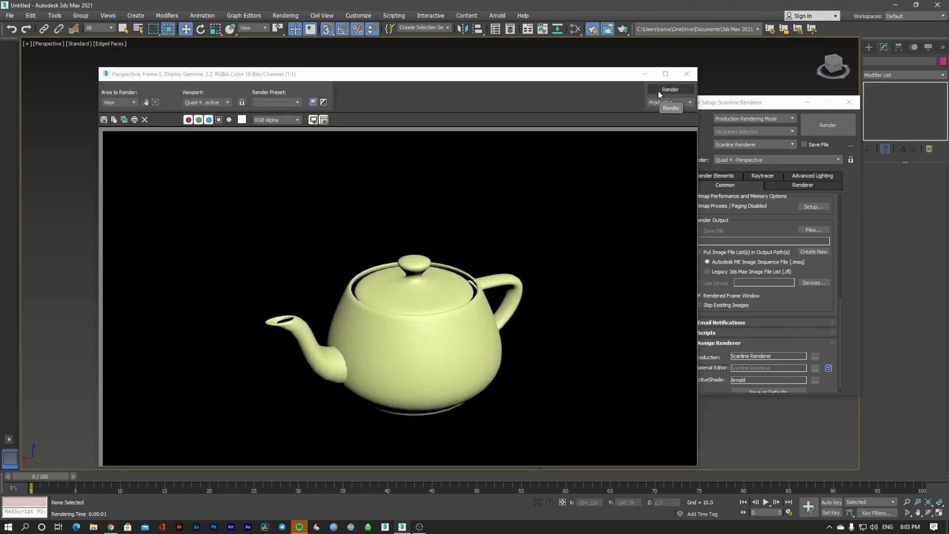
{"action": "mouse_move", "coordinate": [568, 78]}
{"action": "left_mouse_down"}
{"action": "mouse_move", "coordinate": [595, 66]}
{"action": "mouse_move", "coordinate": [577, 76]}
{"action": "left_mouse_up"}
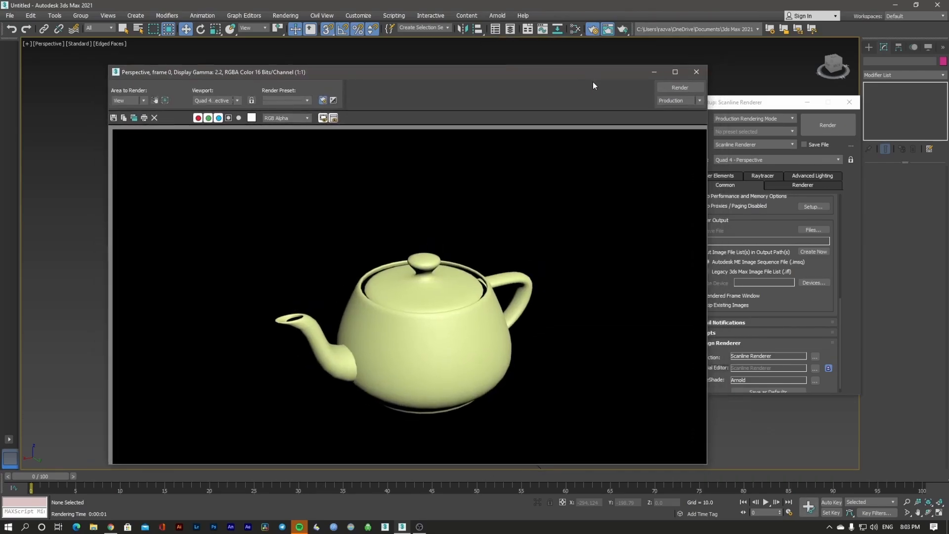
{"action": "left_click", "coordinate": [680, 88]}
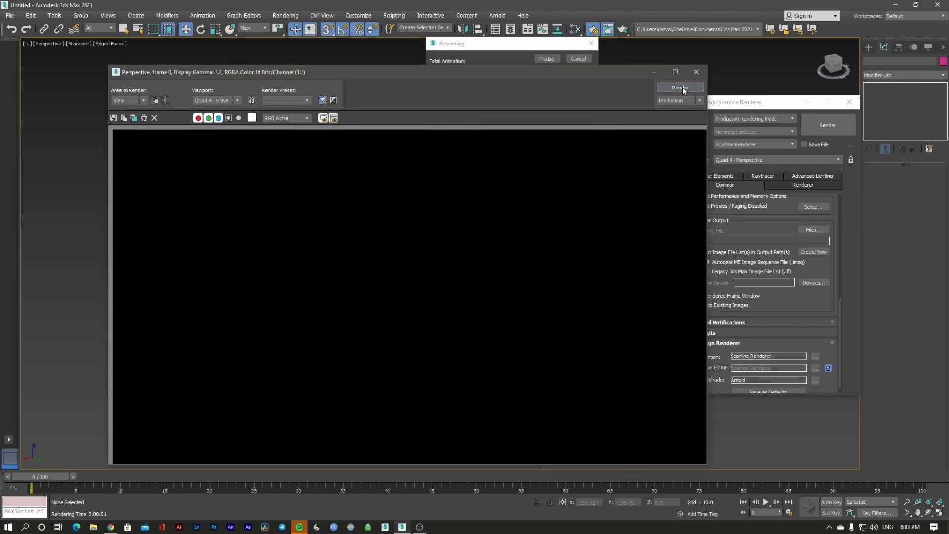
{"action": "left_click_drag", "start_coordinate": [745, 104], "coordinate": [781, 102]}
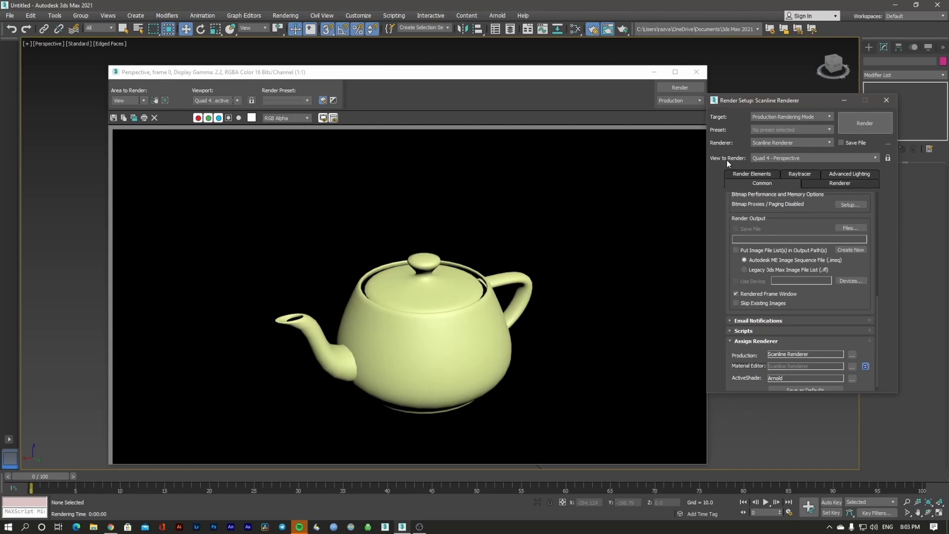
{"action": "left_click_drag", "start_coordinate": [766, 103], "coordinate": [778, 114]}
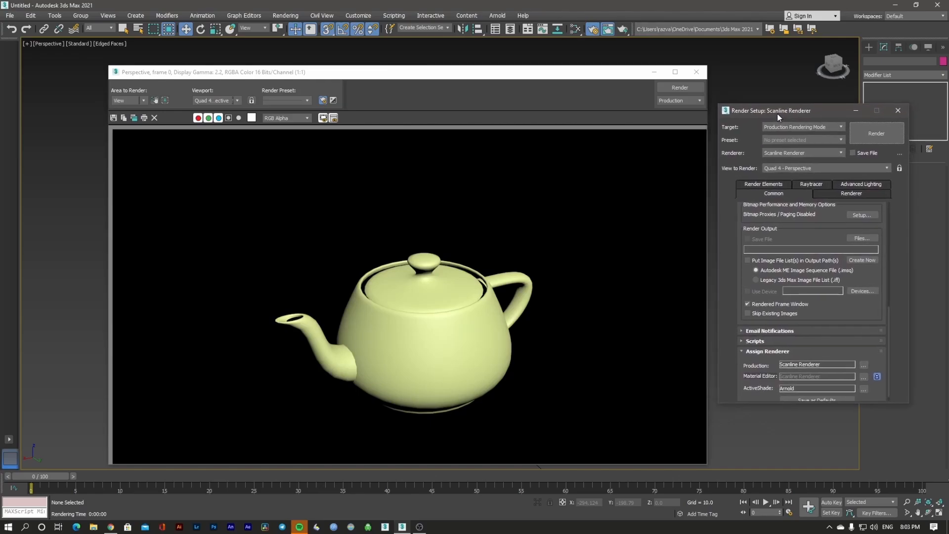
Look through the Raytracer, Advanced Lighting and Render Elements settings, and return to the common parameters
{"action": "left_click", "coordinate": [823, 191]}
{"action": "left_click", "coordinate": [806, 186]}
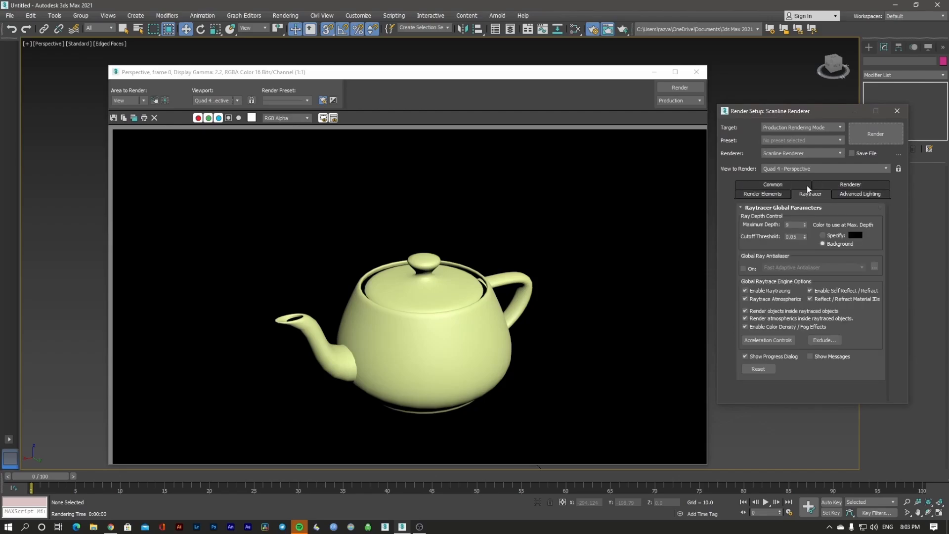
{"action": "left_click", "coordinate": [859, 193]}
{"action": "left_click", "coordinate": [770, 196]}
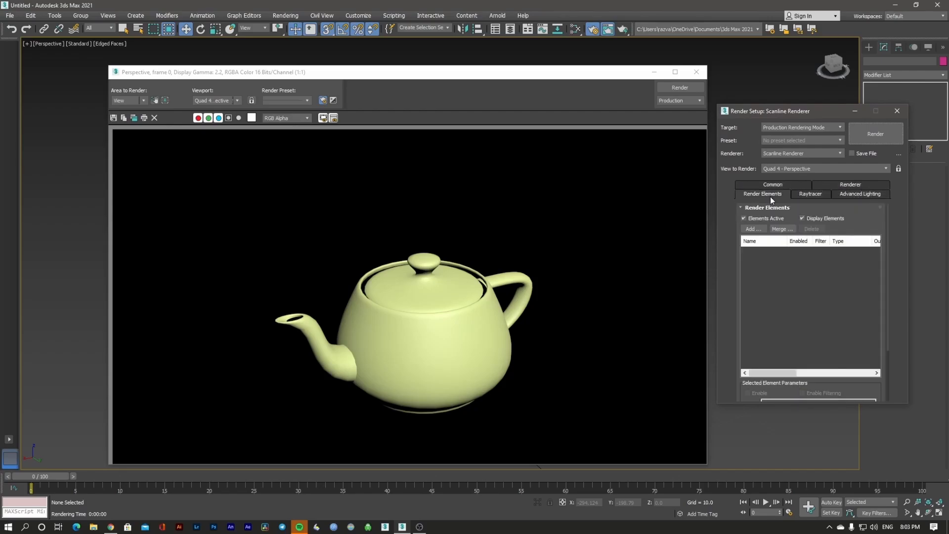
{"action": "left_click", "coordinate": [765, 183]}
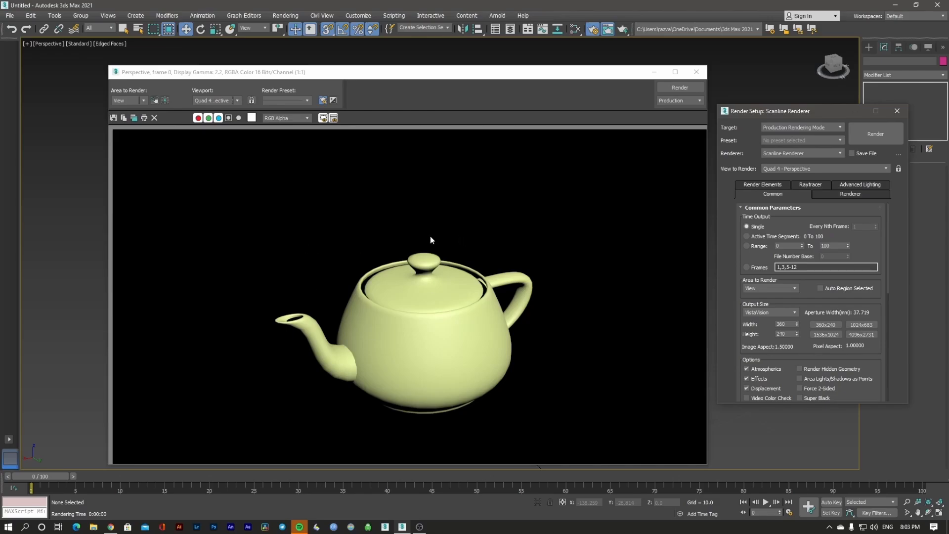
Check the options for saving the rendered teapot image, and cancel without saving
{"action": "left_click_drag", "start_coordinate": [411, 78], "coordinate": [408, 57]}
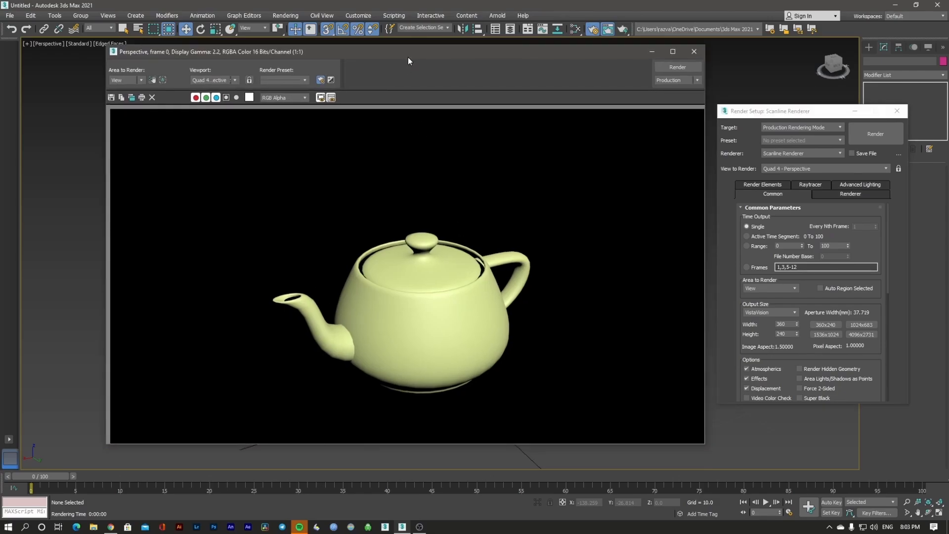
{"action": "left_click", "coordinate": [110, 98]}
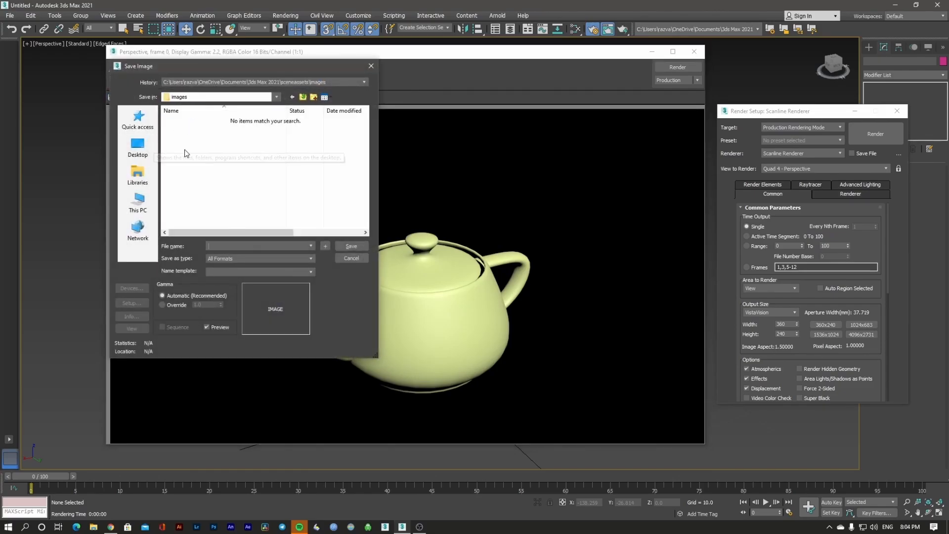
{"action": "left_click", "coordinate": [345, 259]}
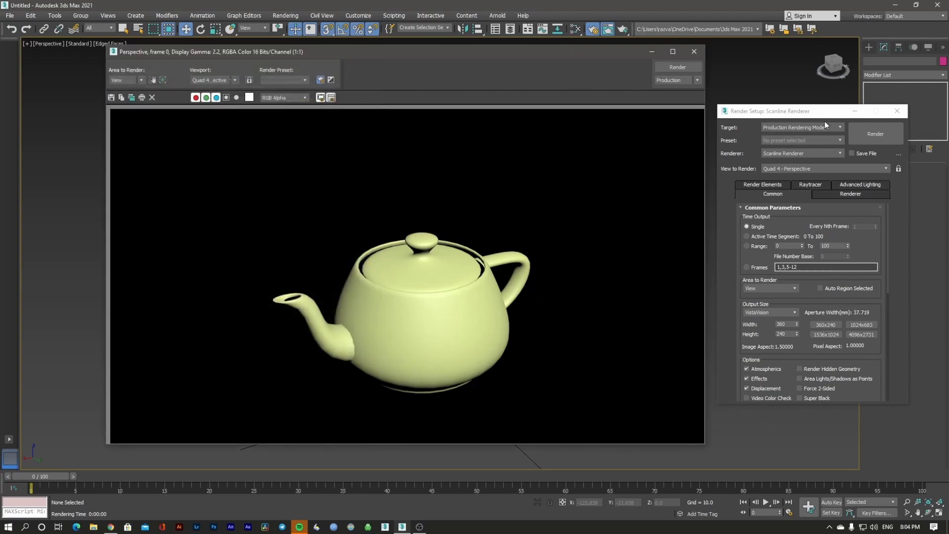
Shift the Render Setup window beside the rendered frame and set the output size to NTSC DV (video), 720 × 480
{"action": "left_click", "coordinate": [817, 112]}
{"action": "left_click_drag", "start_coordinate": [817, 112], "coordinate": [804, 112]}
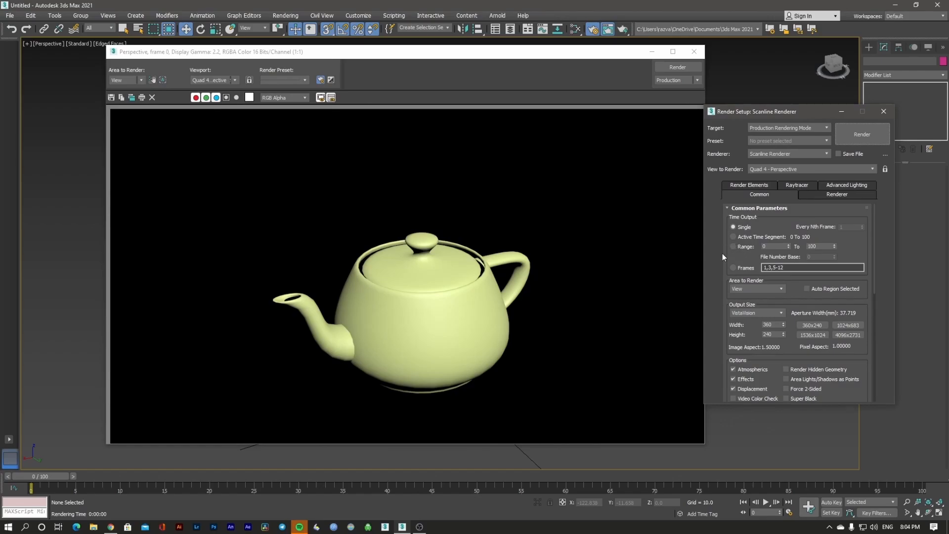
{"action": "scroll", "coordinate": [733, 236], "scroll_direction": "down", "scroll_amount": 5}
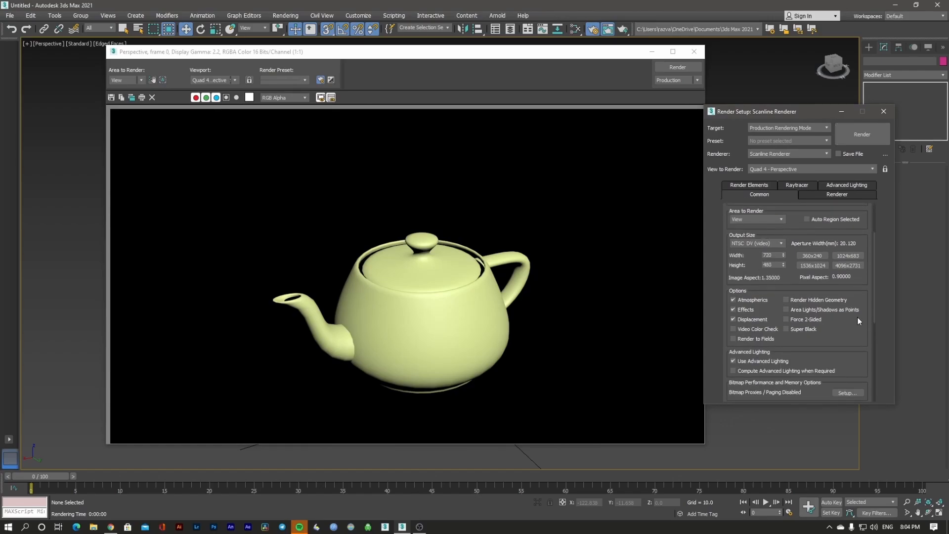
Set the render output to a JPEG file named dhfgx in the renderoutput folder, with image quality at Best
{"action": "scroll", "coordinate": [871, 310], "scroll_direction": "down", "scroll_amount": 6}
{"action": "scroll", "coordinate": [871, 309], "scroll_direction": "down", "scroll_amount": 3}
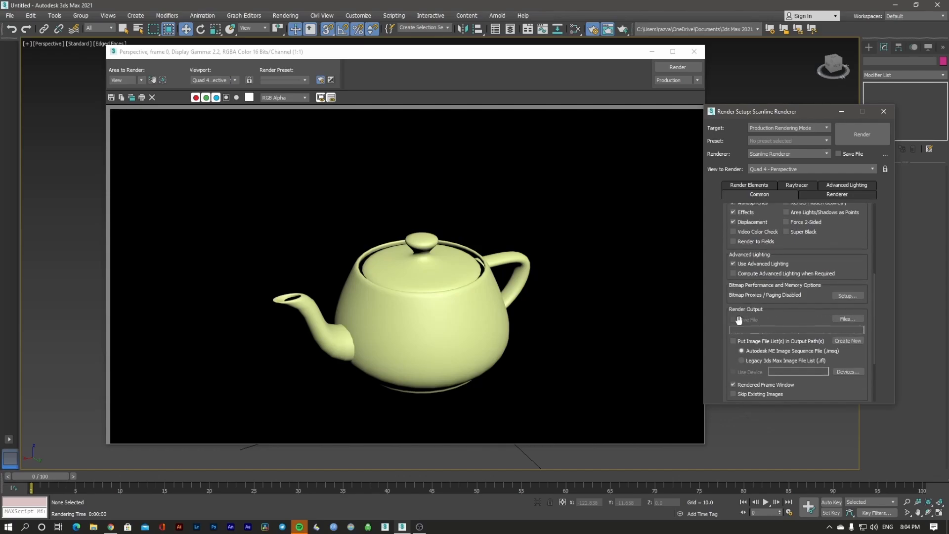
{"action": "left_click", "coordinate": [849, 319]}
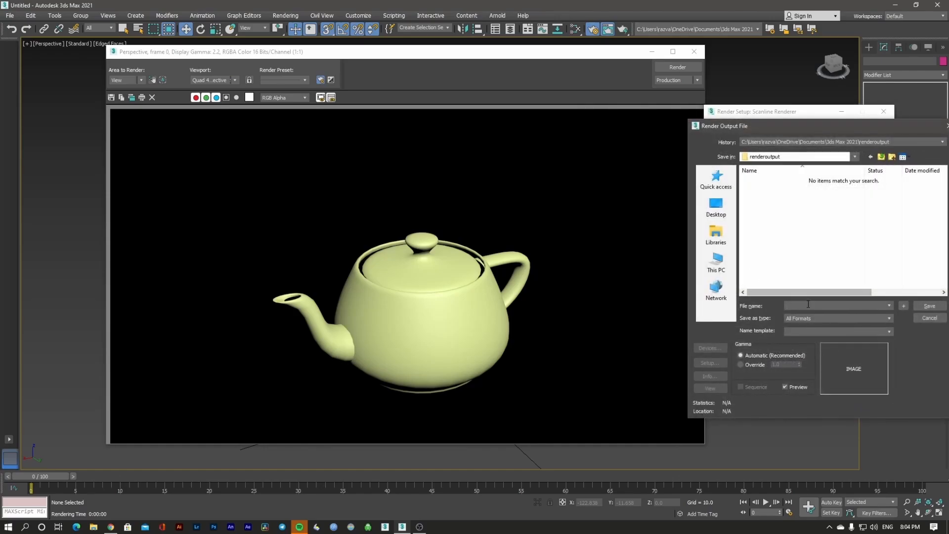
{"action": "type", "text": "dhfgx"}
{"action": "double_click", "coordinate": [836, 306]}
{"action": "left_click", "coordinate": [805, 320]}
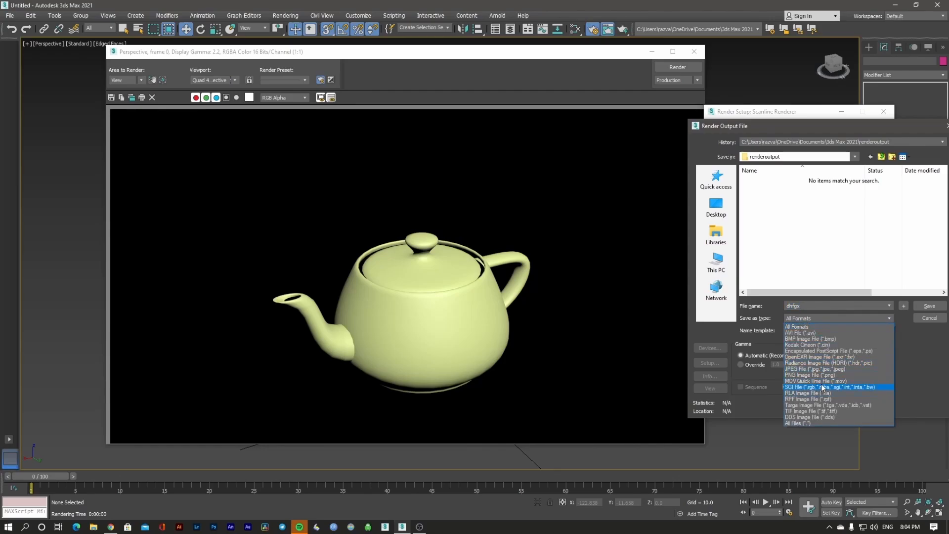
{"action": "left_click", "coordinate": [823, 369]}
{"action": "left_click", "coordinate": [930, 306]}
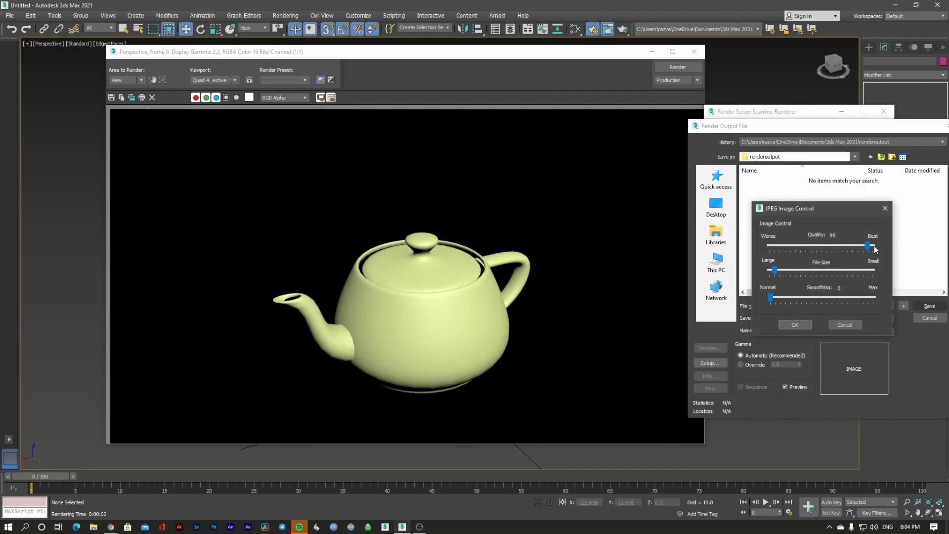
{"action": "left_click_drag", "start_coordinate": [867, 244], "coordinate": [877, 246]}
{"action": "left_click", "coordinate": [795, 324]}
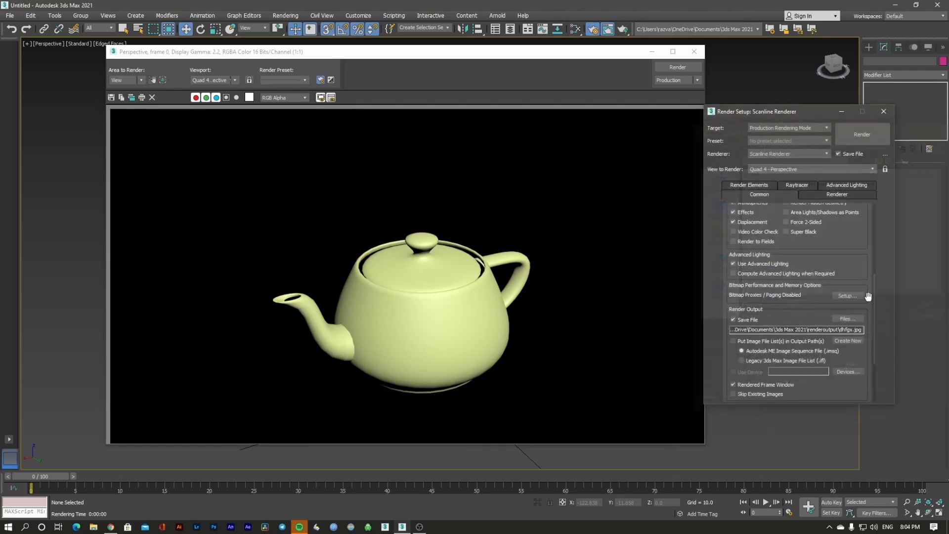
Render the teapot to the output file, and check the saved dhfgx.jpg in the Save Image dialog without saving again
{"action": "left_click", "coordinate": [853, 139]}
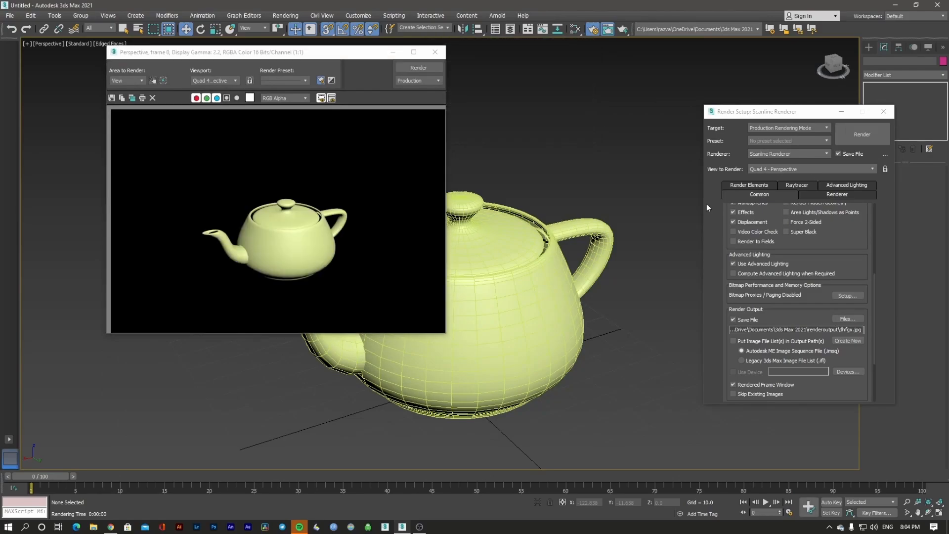
{"action": "left_click_drag", "start_coordinate": [337, 57], "coordinate": [433, 85]}
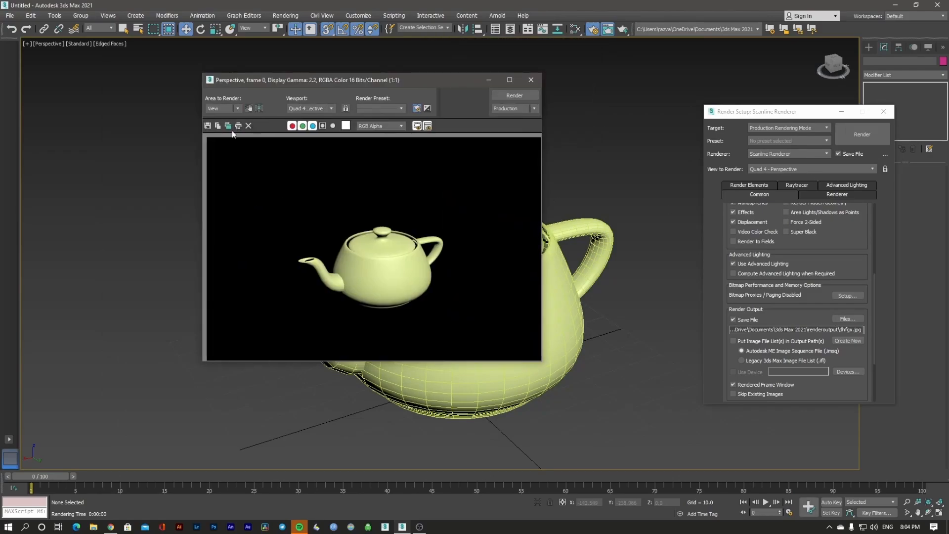
{"action": "left_click", "coordinate": [208, 126]}
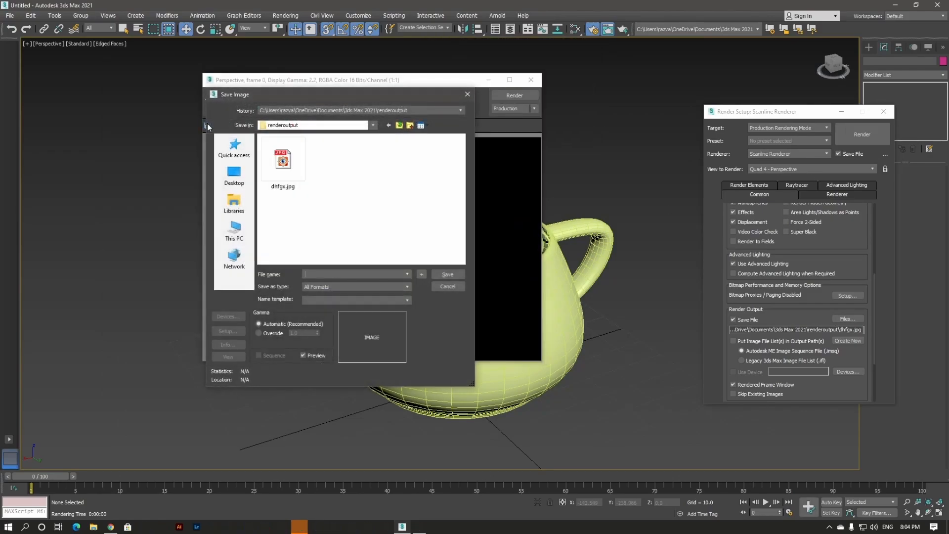
{"action": "left_click", "coordinate": [289, 170]}
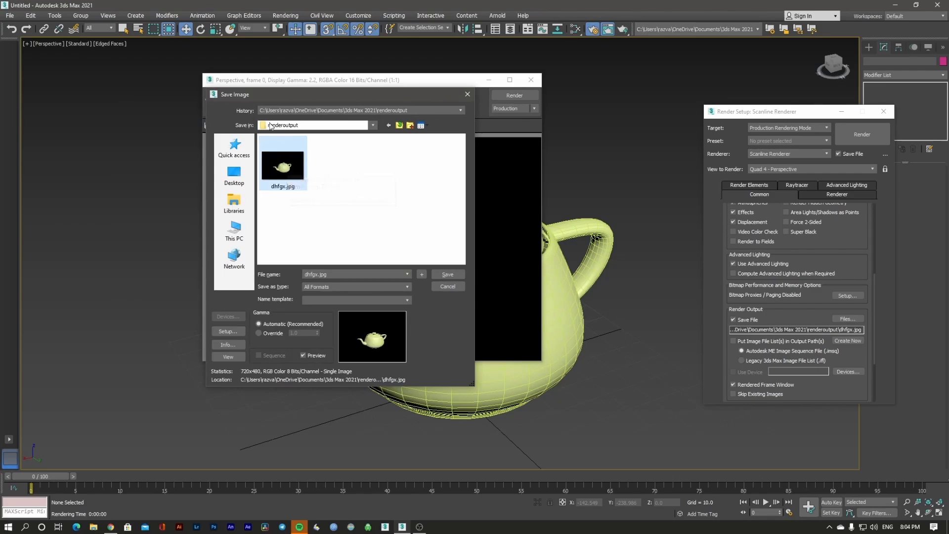
{"action": "left_click", "coordinate": [448, 287]}
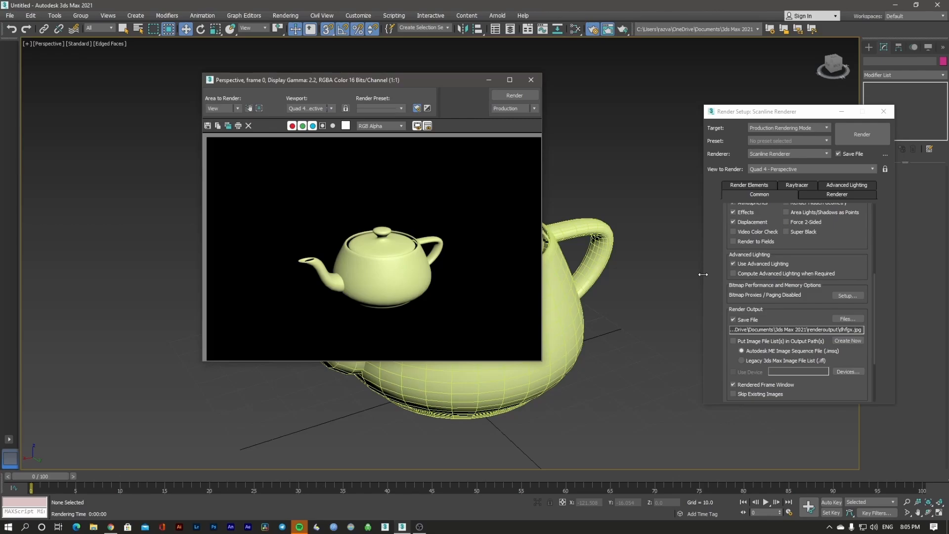
Review the common parameters from time output to renderer assignment, and close the rendered frame and Render Setup
{"action": "scroll", "coordinate": [833, 284], "scroll_direction": "up", "scroll_amount": 5}
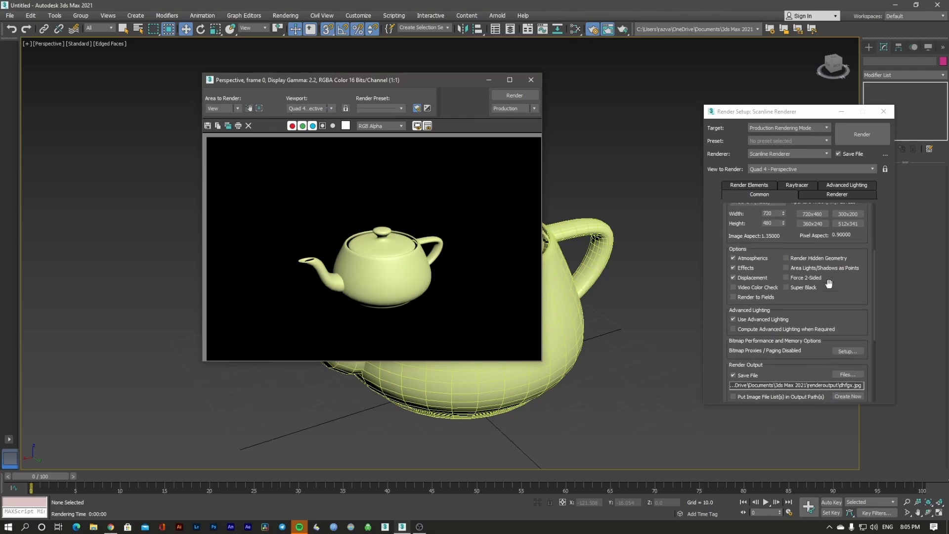
{"action": "scroll", "coordinate": [834, 284], "scroll_direction": "up", "scroll_amount": 3}
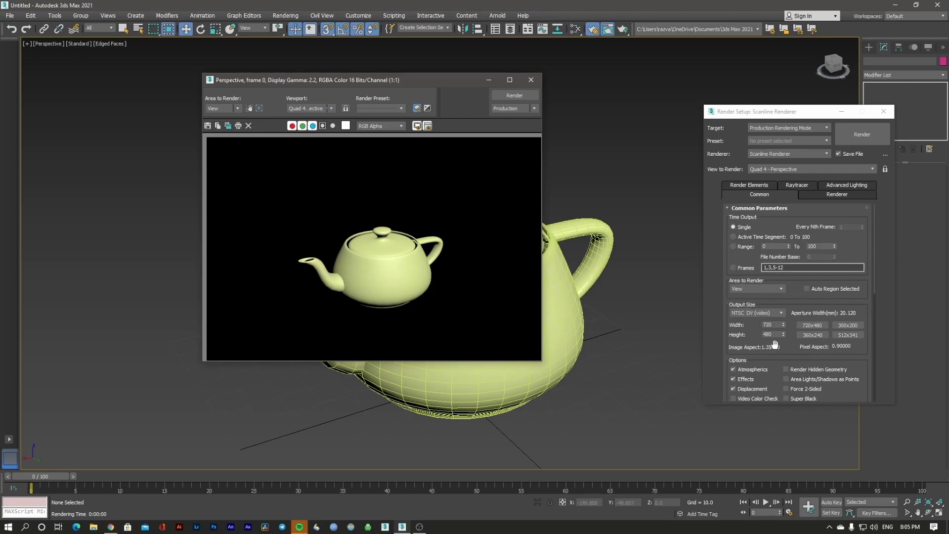
{"action": "scroll", "coordinate": [791, 297], "scroll_direction": "down", "scroll_amount": 3}
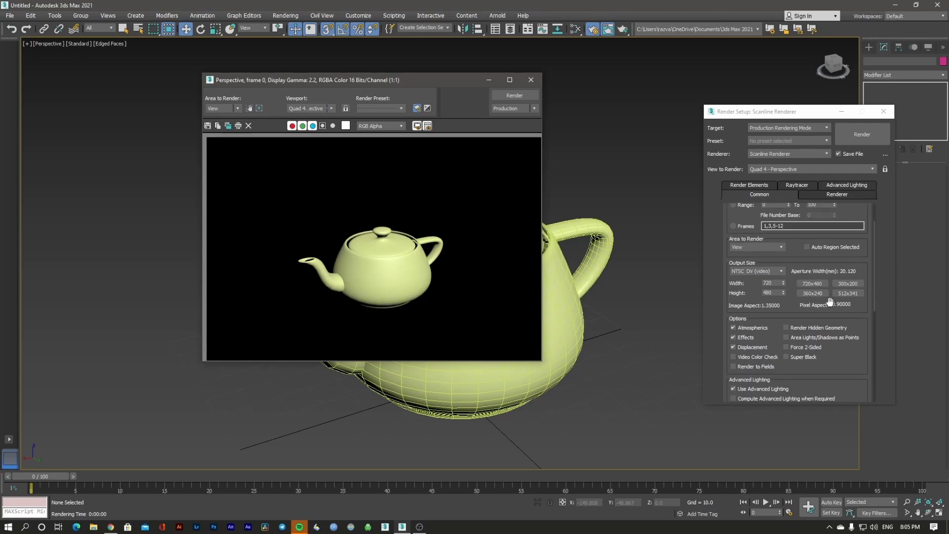
{"action": "scroll", "coordinate": [830, 301], "scroll_direction": "down", "scroll_amount": 2}
{"action": "scroll", "coordinate": [830, 301], "scroll_direction": "down", "scroll_amount": 5}
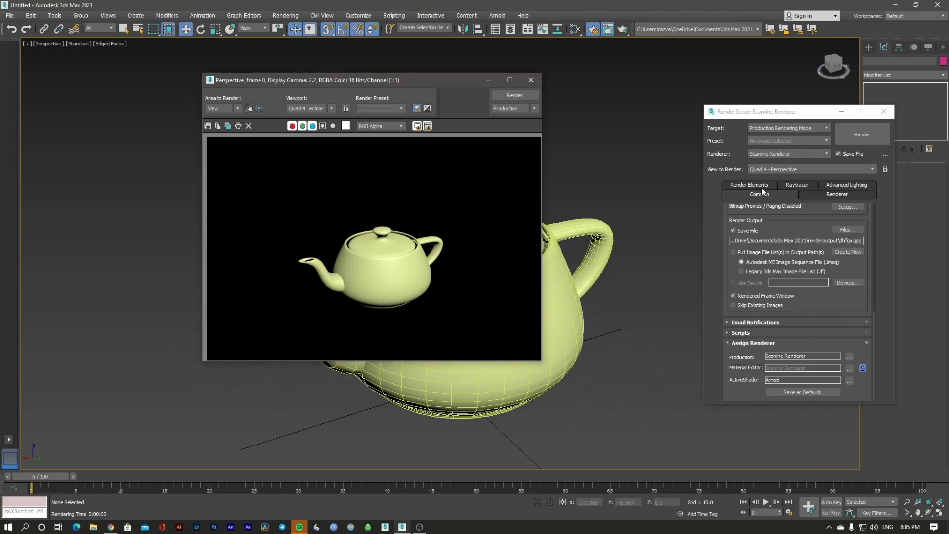
{"action": "left_click", "coordinate": [531, 81]}
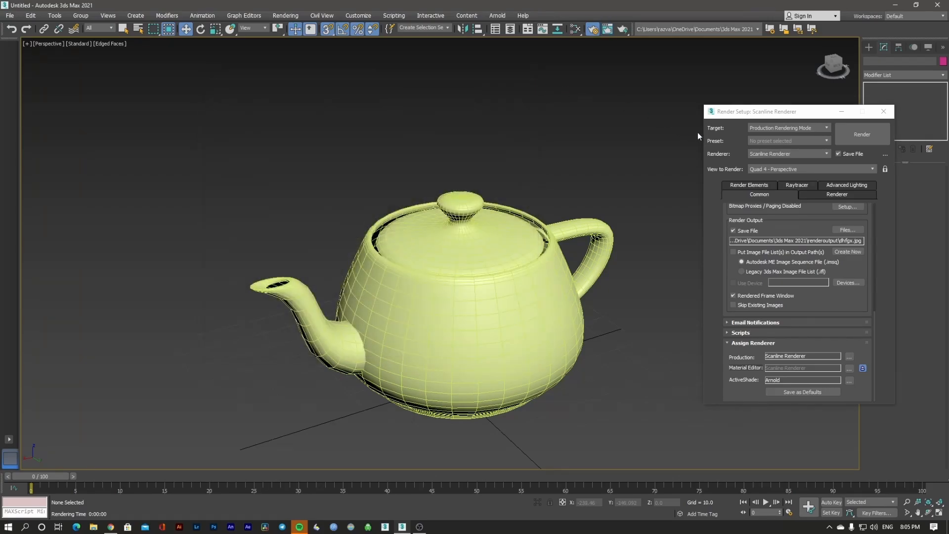
{"action": "left_click", "coordinate": [882, 114]}
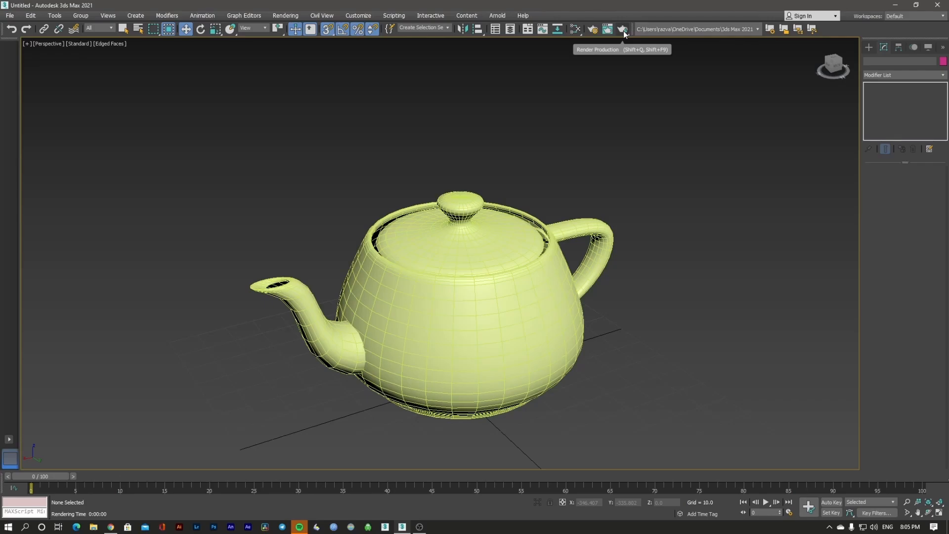
Render the teapot in production mode and close the result, then show the last render in the Rendered Frame Window and close it
{"action": "key", "text": "shift+q"}
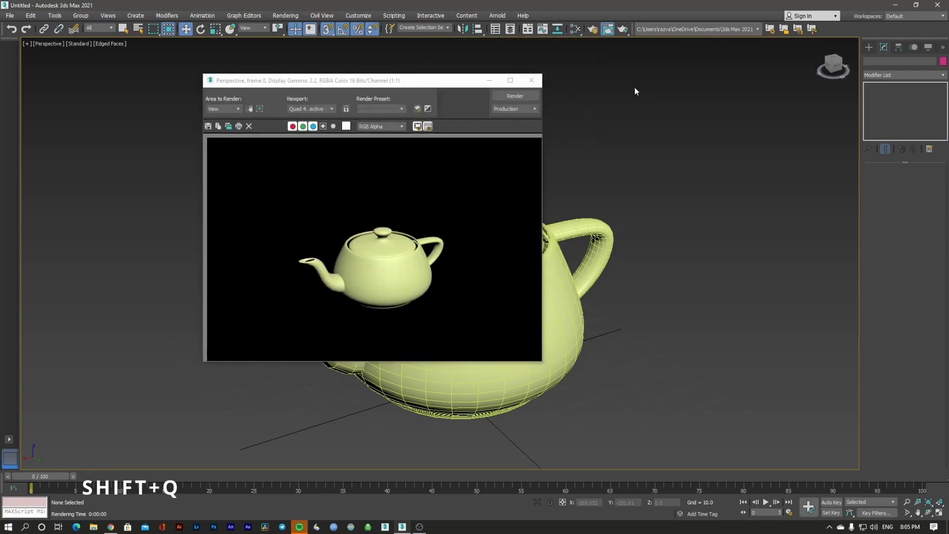
{"action": "left_click", "coordinate": [531, 80]}
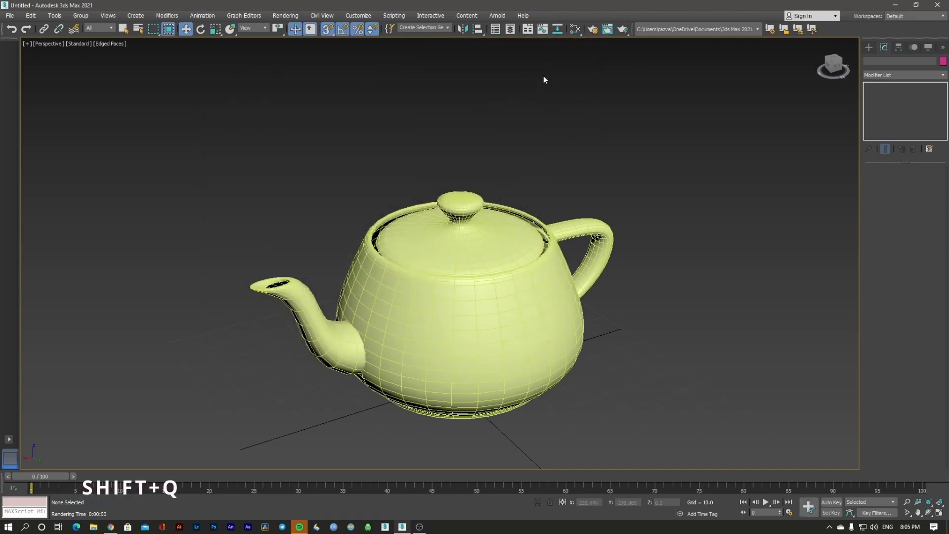
{"action": "left_click", "coordinate": [613, 30]}
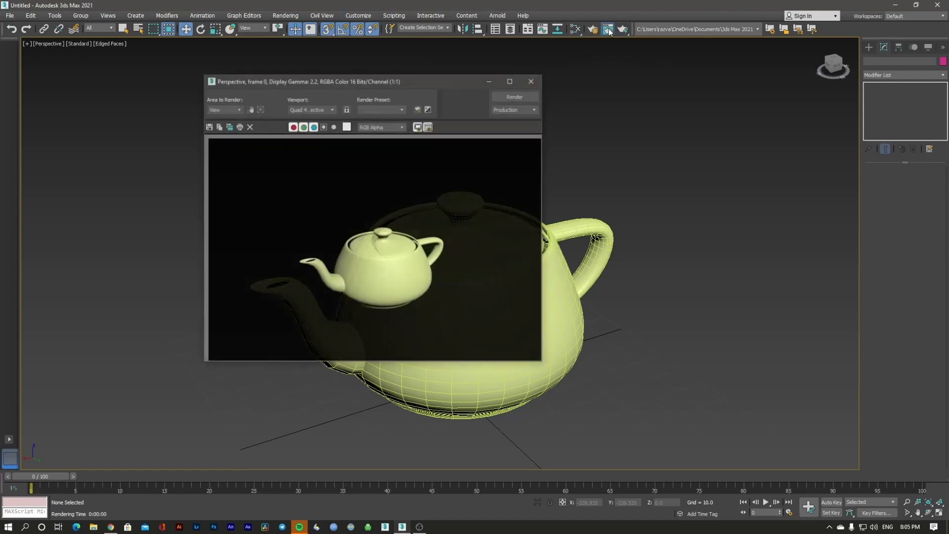
{"action": "left_click_drag", "start_coordinate": [443, 83], "coordinate": [396, 98]}
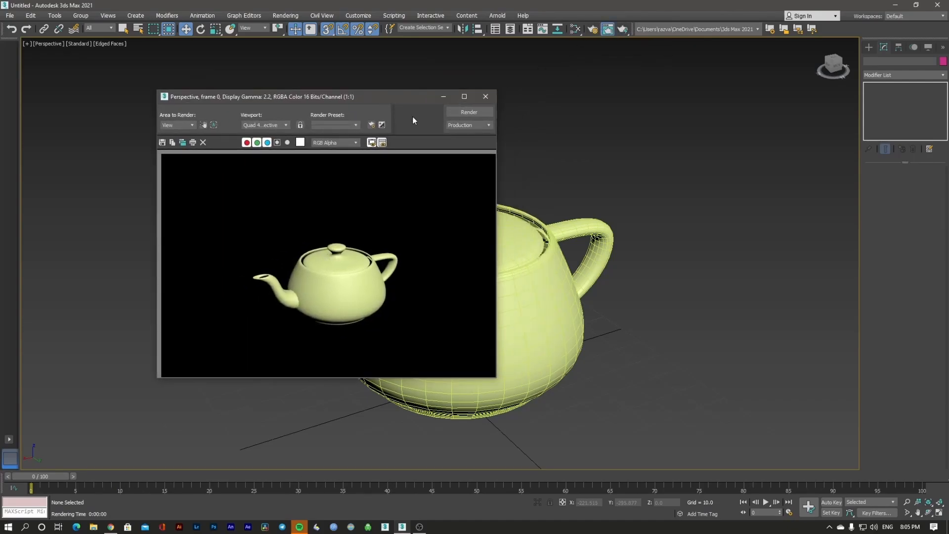
{"action": "left_click", "coordinate": [486, 97]}
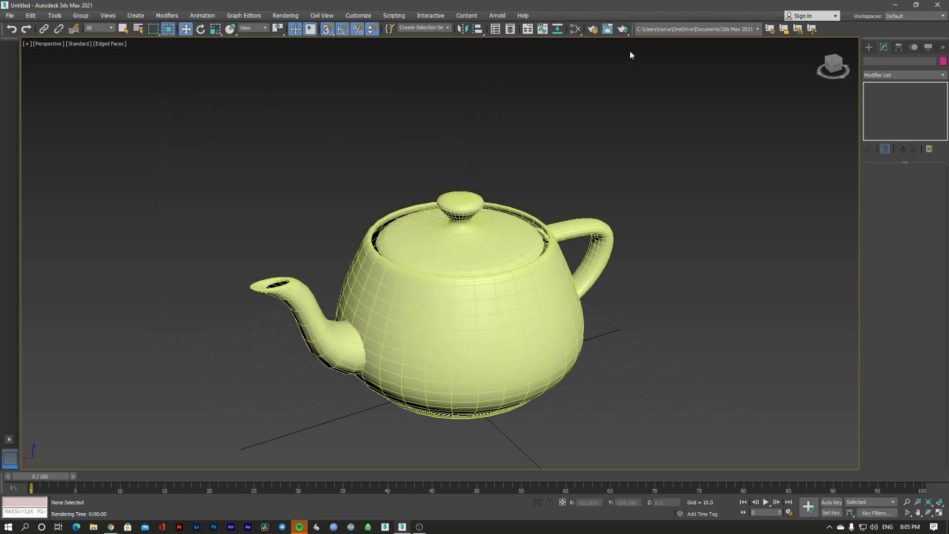
Reopen the Rendered Frame Window several times, reposition it, and enlarge it beyond the image area
{"action": "left_click", "coordinate": [609, 30]}
{"action": "left_click_drag", "start_coordinate": [394, 102], "coordinate": [506, 122]}
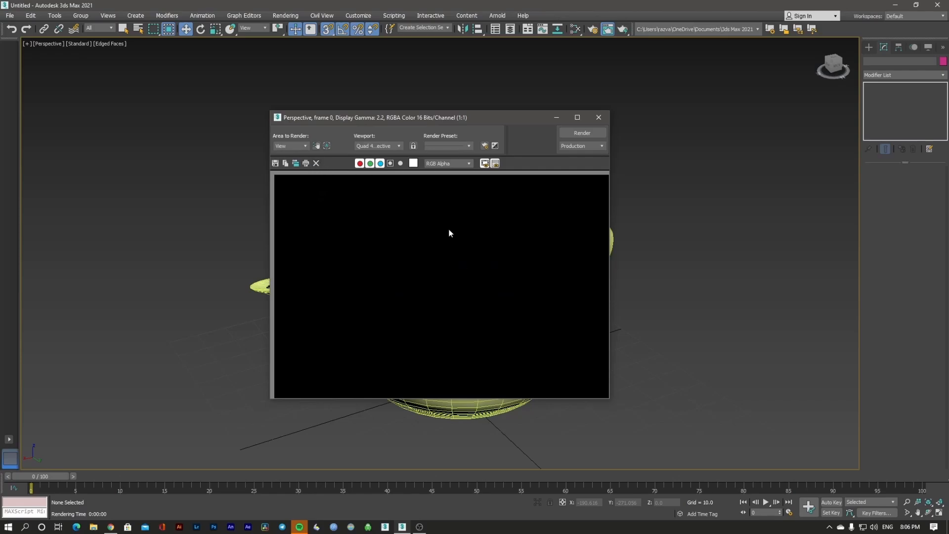
{"action": "left_click", "coordinate": [599, 117]}
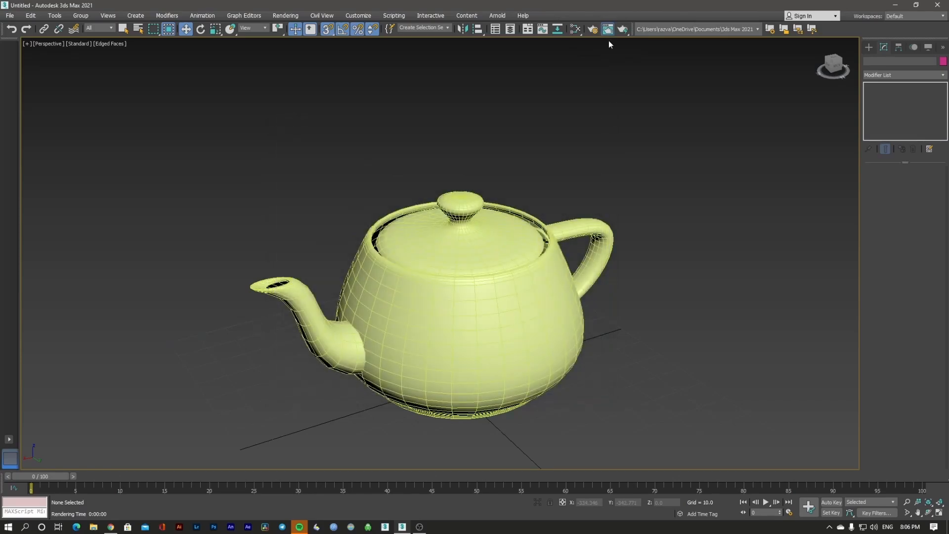
{"action": "left_click", "coordinate": [608, 29]}
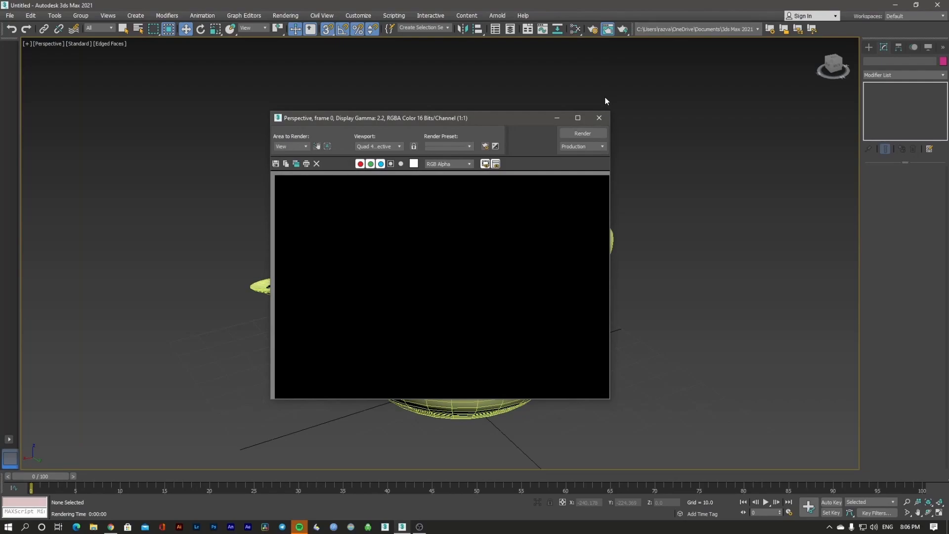
{"action": "left_click", "coordinate": [608, 31]}
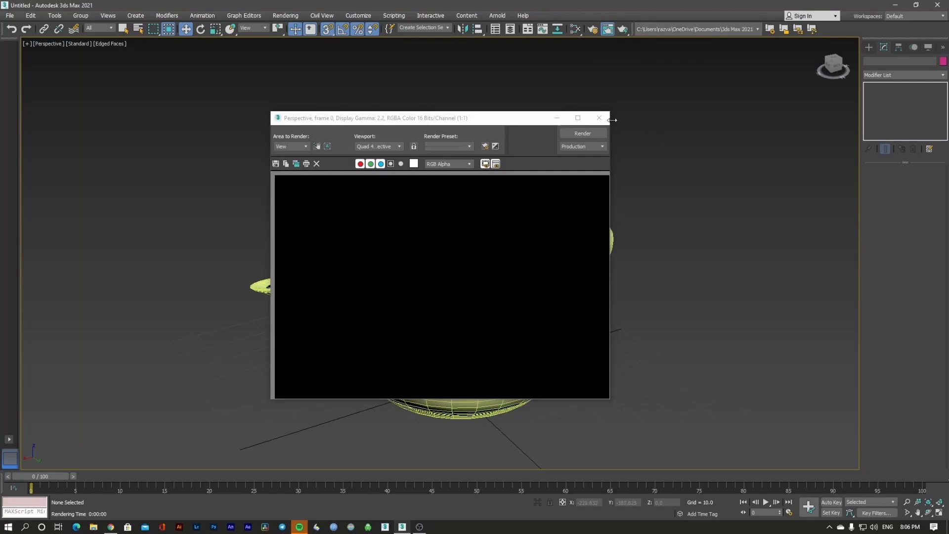
{"action": "left_click", "coordinate": [607, 30]}
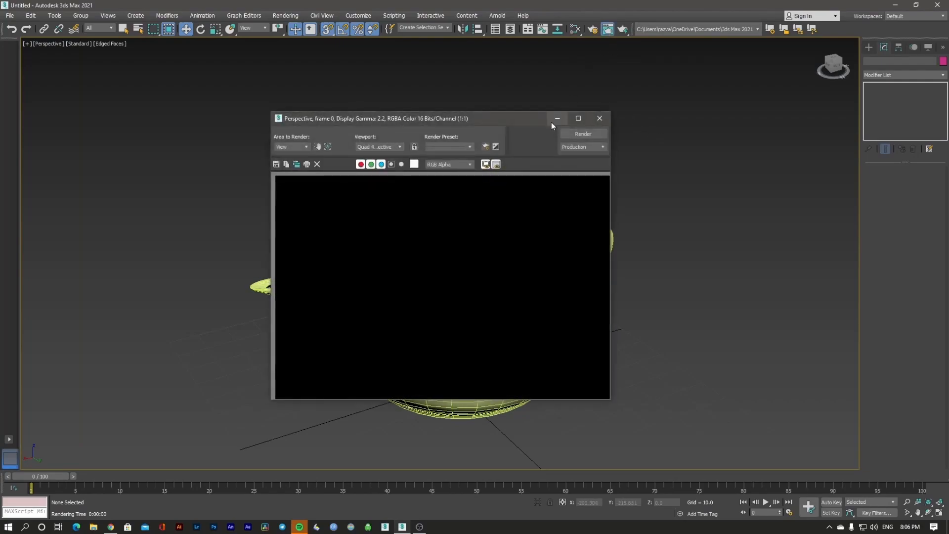
{"action": "left_click_drag", "start_coordinate": [444, 121], "coordinate": [405, 93]}
{"action": "left_click_drag", "start_coordinate": [573, 372], "coordinate": [649, 421]}
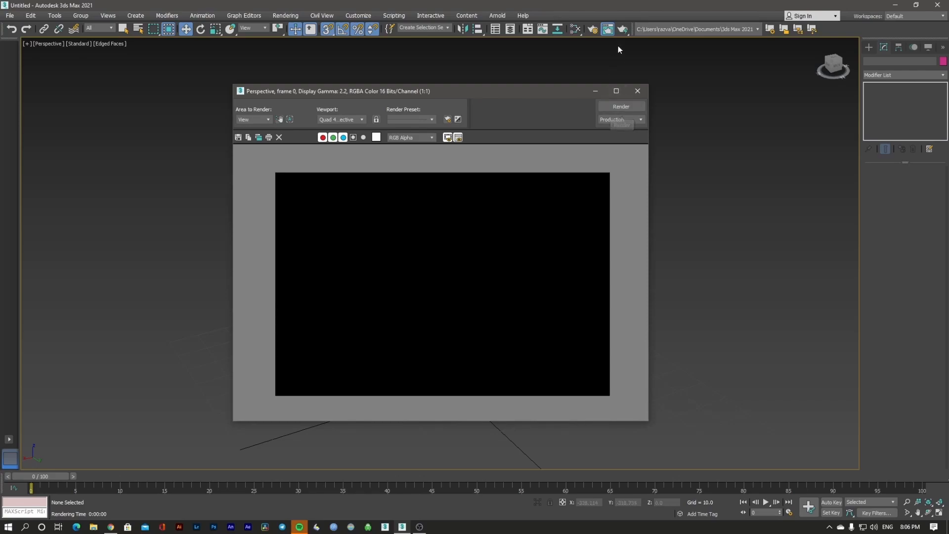
Render the teapot in production mode, allow dhfgx.jpg to be overwritten, and close the rendered frame
{"action": "left_click", "coordinate": [622, 30]}
{"action": "left_click", "coordinate": [638, 91]}
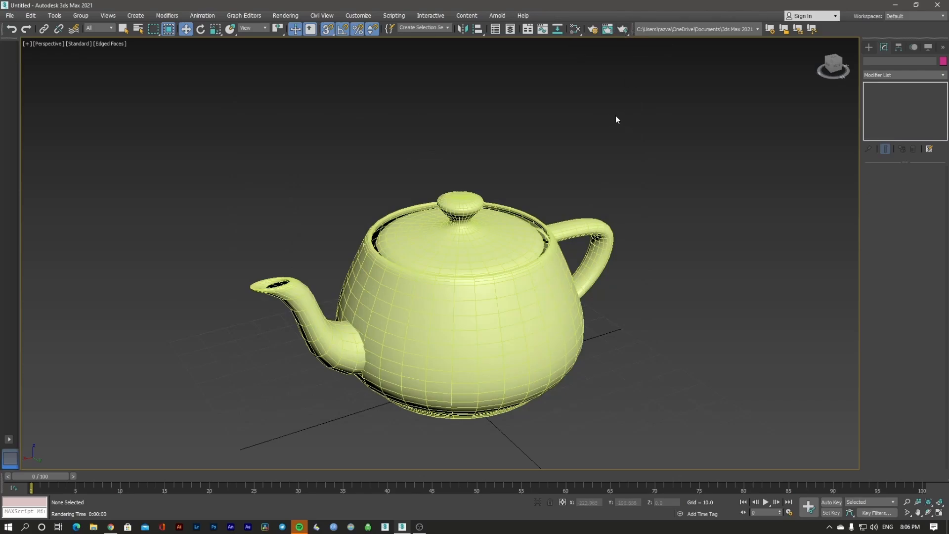
{"action": "left_click", "coordinate": [622, 28]}
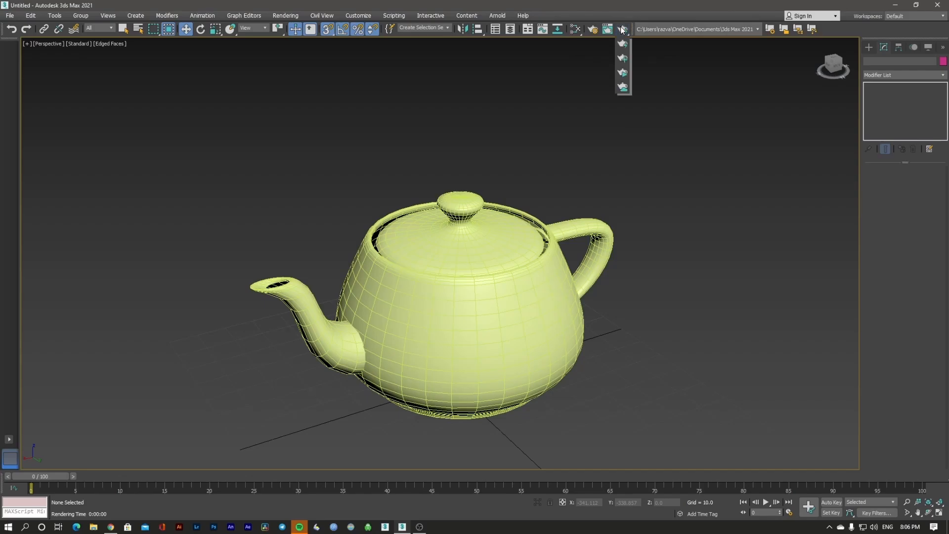
{"action": "left_click", "coordinate": [622, 30]}
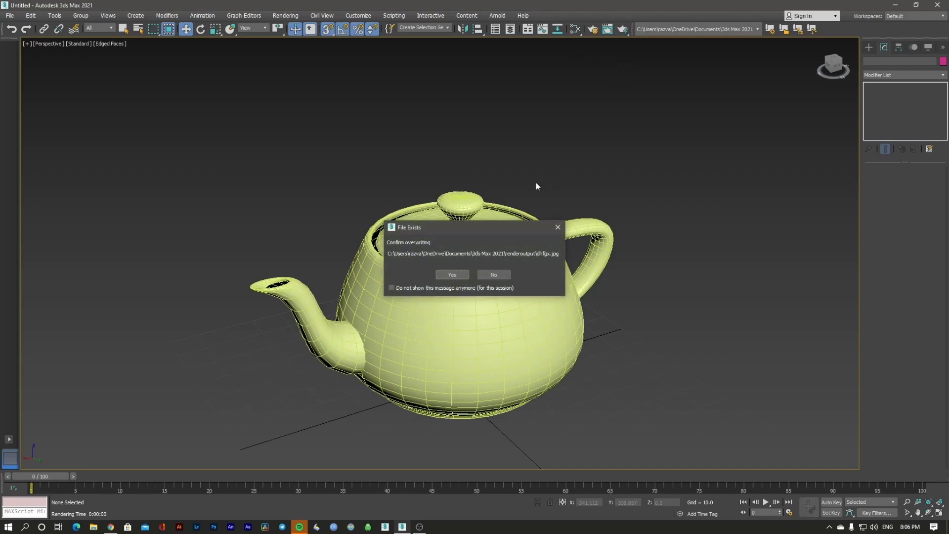
{"action": "left_click", "coordinate": [456, 276]}
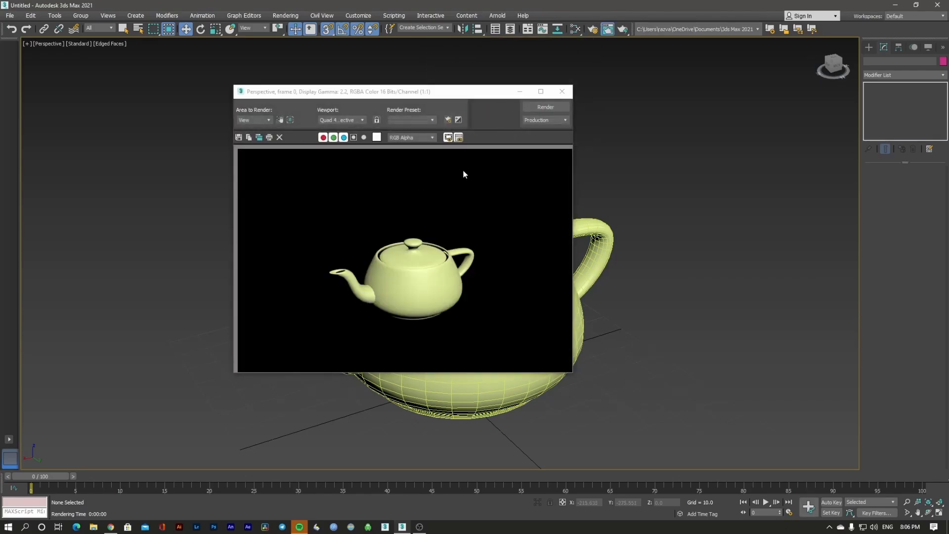
{"action": "left_click", "coordinate": [563, 92]}
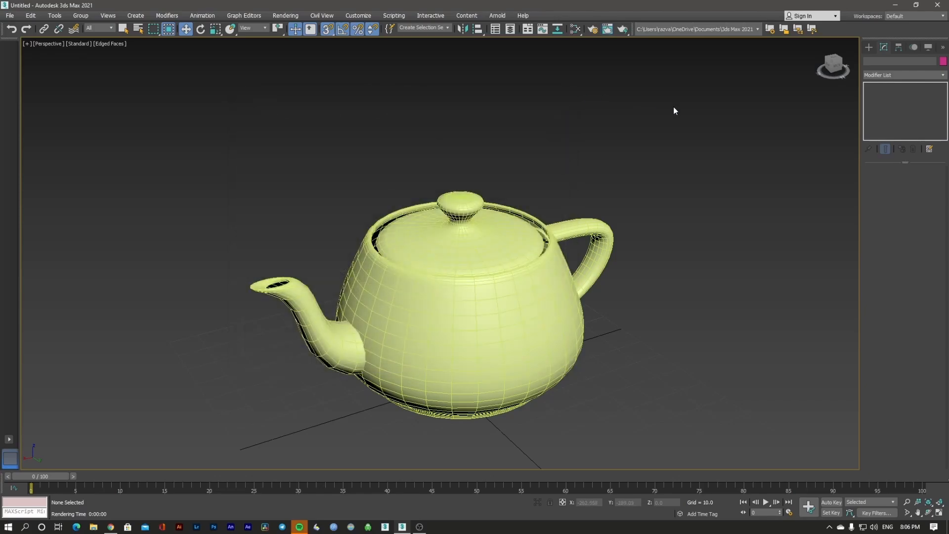
Look at the folder choices for the active project, and cancel without selecting one
{"action": "middle_click_drag", "start_coordinate": [704, 122], "coordinate": [670, 172]}
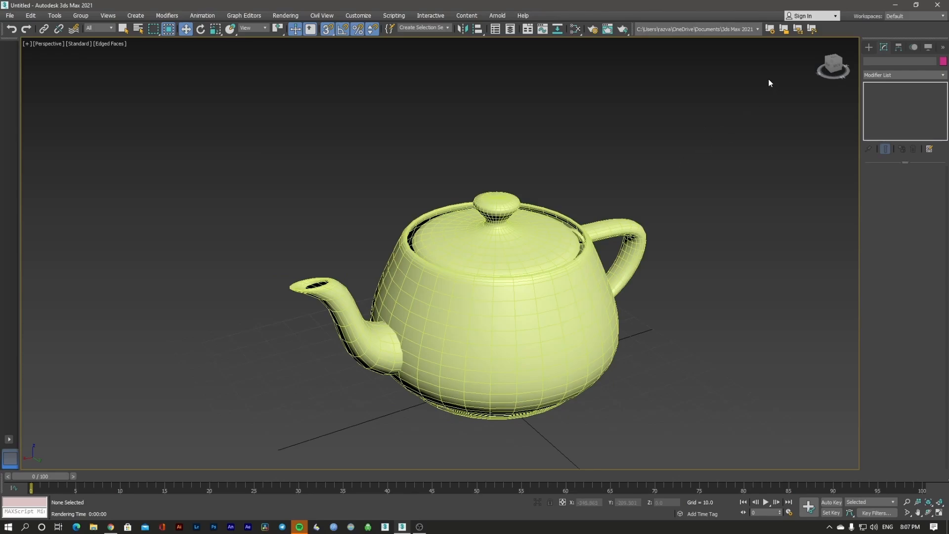
{"action": "left_click", "coordinate": [774, 34]}
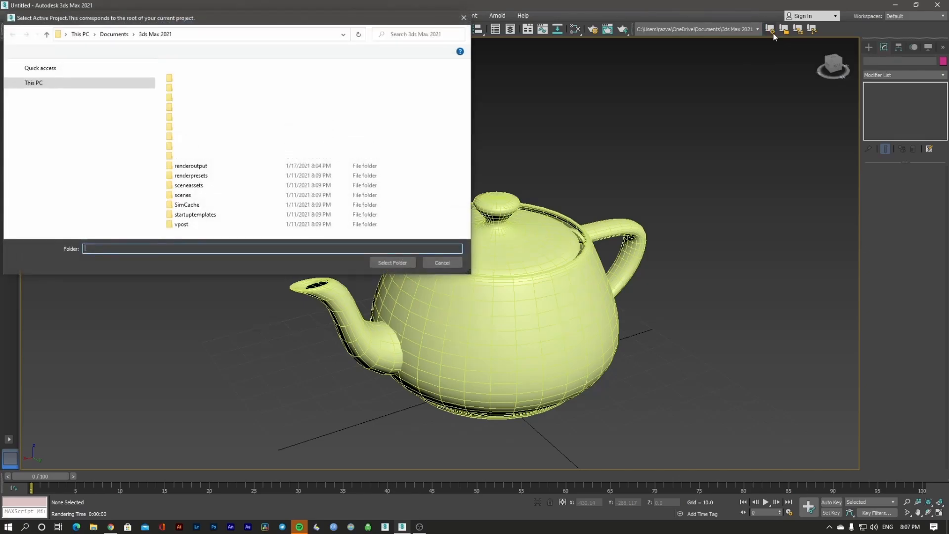
{"action": "left_click", "coordinate": [438, 261]}
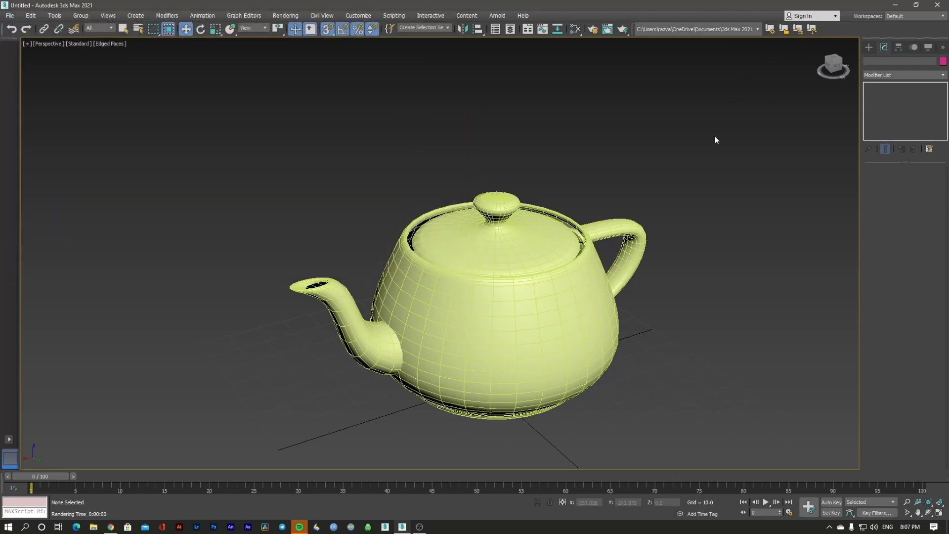